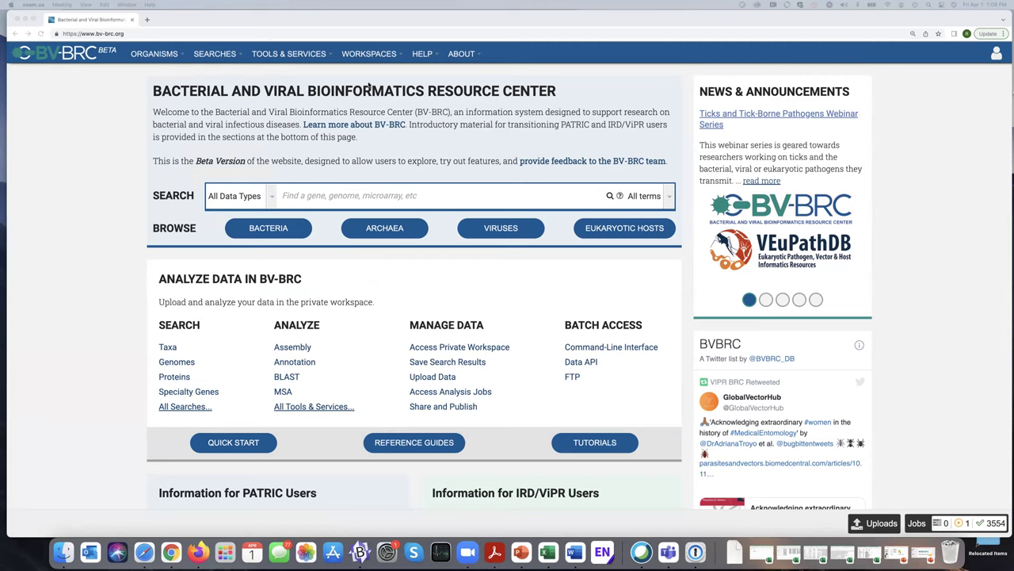
Step: Enlarge the home page and look over the available organisms, analysis services and workspace folders
scroll(428, 168, "down", 1)
left_click(429, 168)
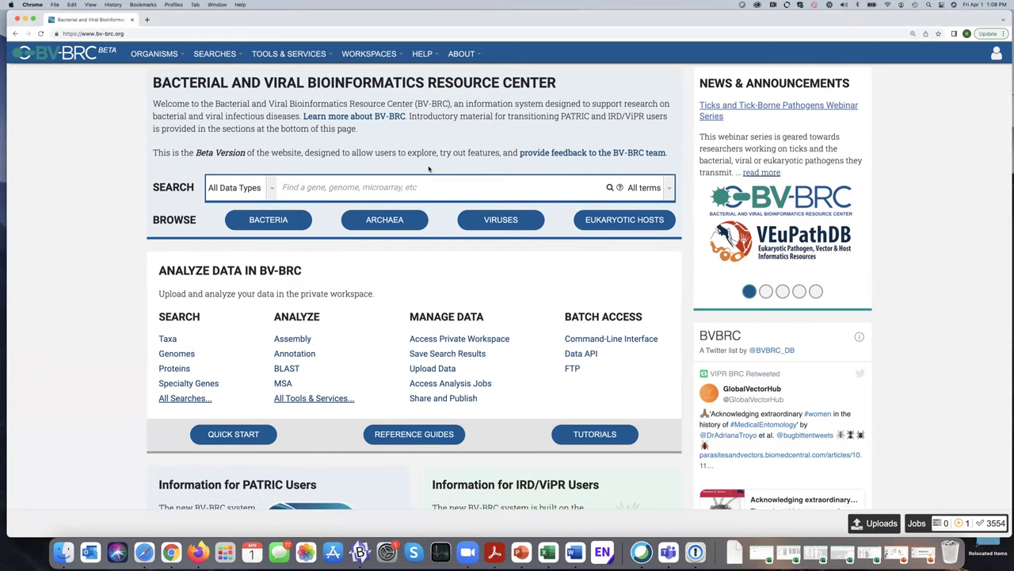
key("ctrl+plus")
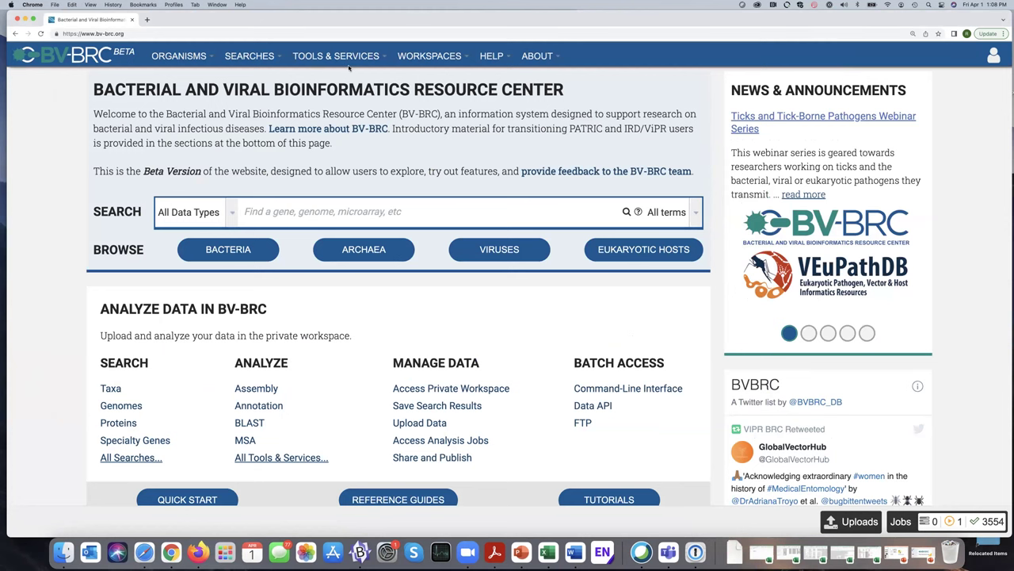
left_click(182, 58)
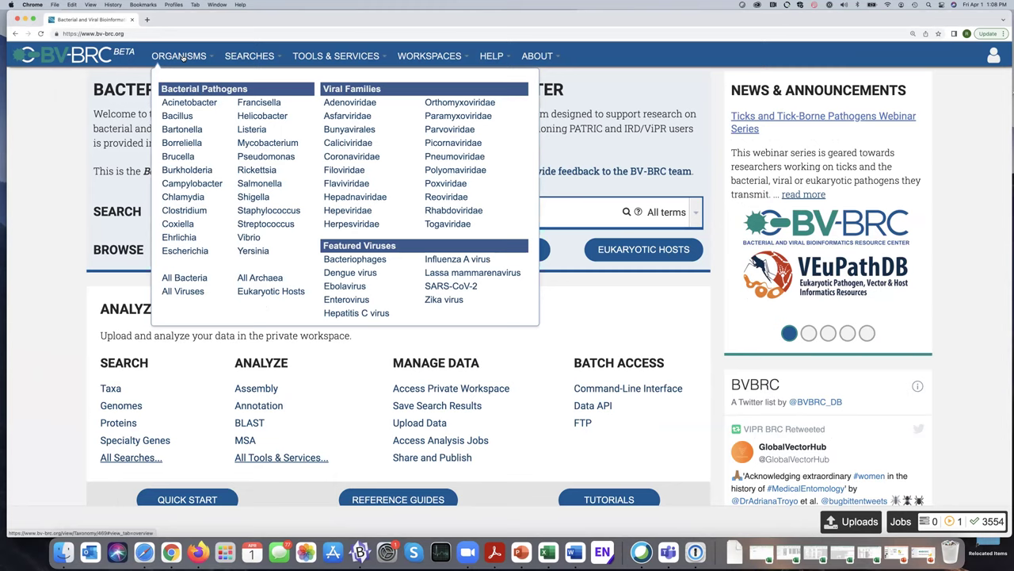
left_click(182, 58)
left_click(343, 58)
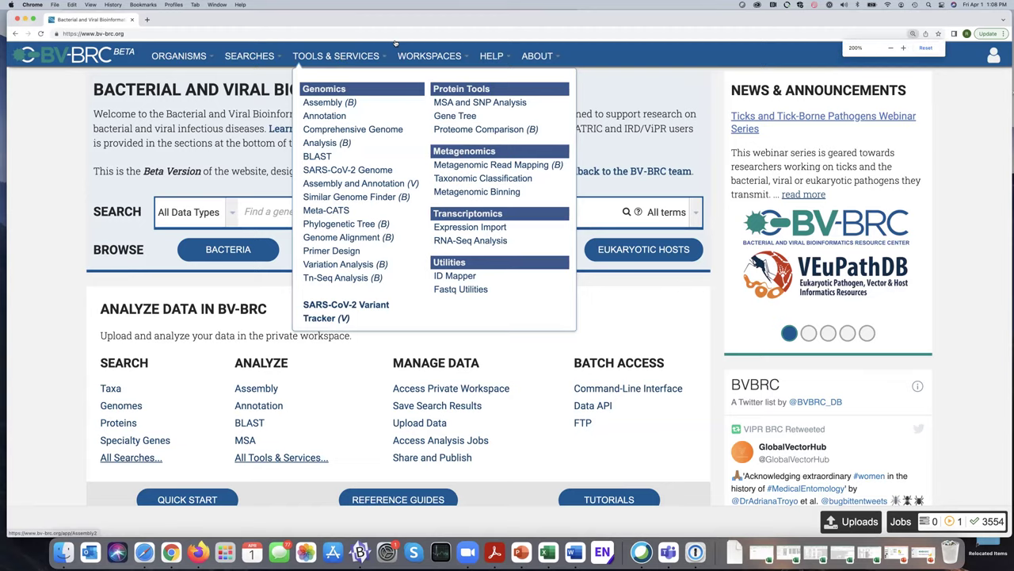
key("super+equal")
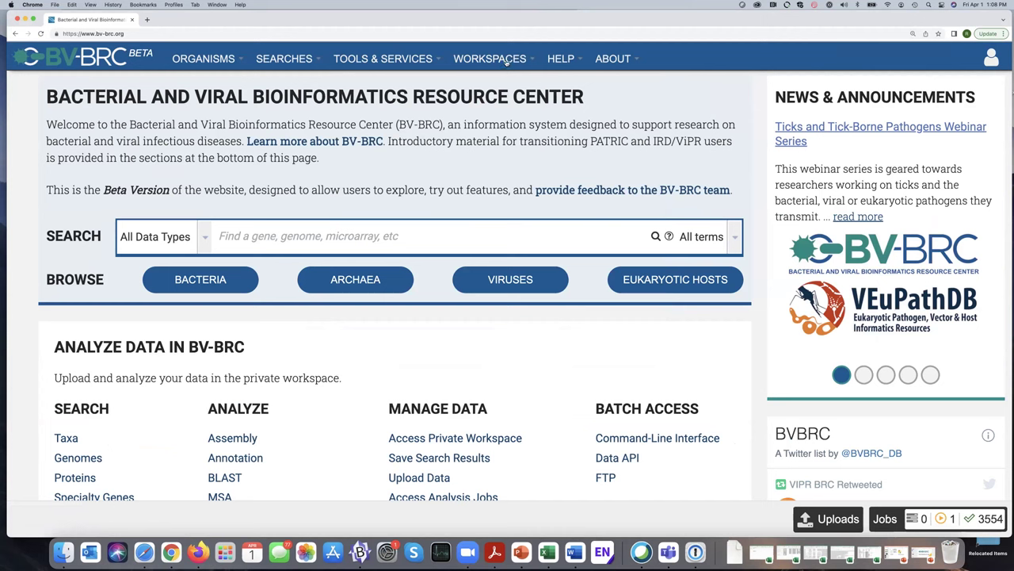
left_click(505, 62)
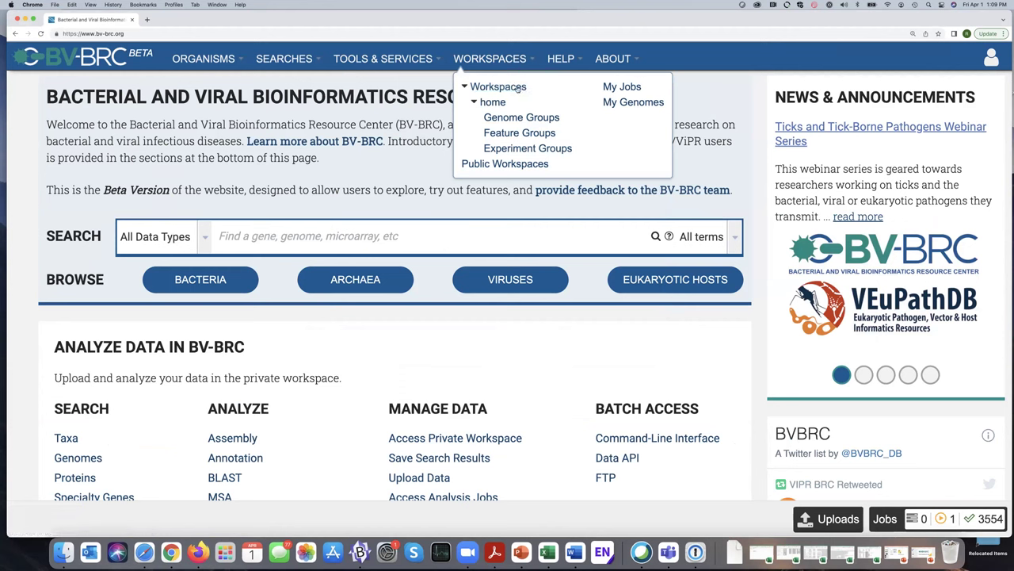
Step: Open the Comprehensive Genome Analysis service and examine its form, comparing the assembled contigs and read file starting options
left_click(403, 62)
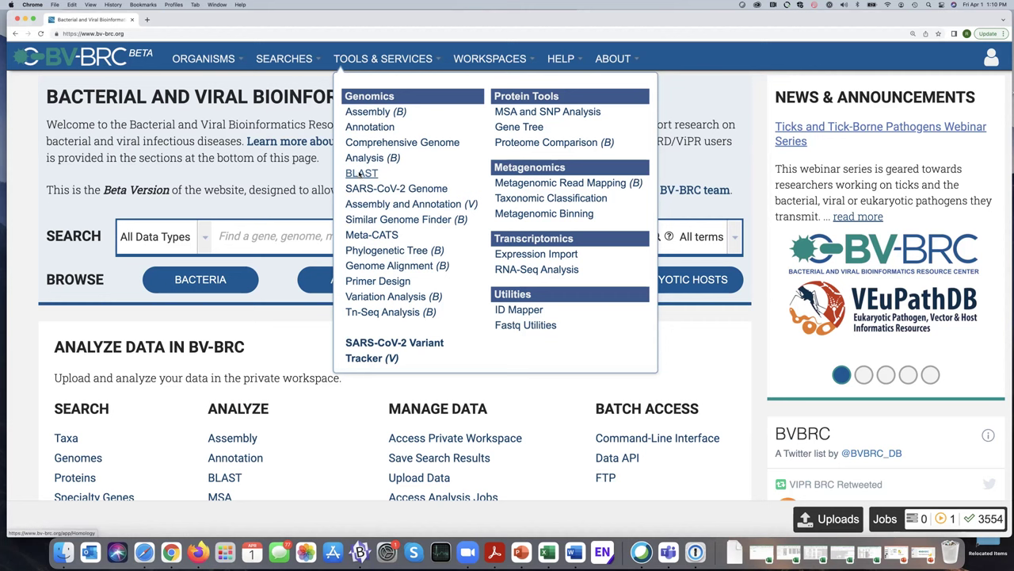
left_click(418, 144)
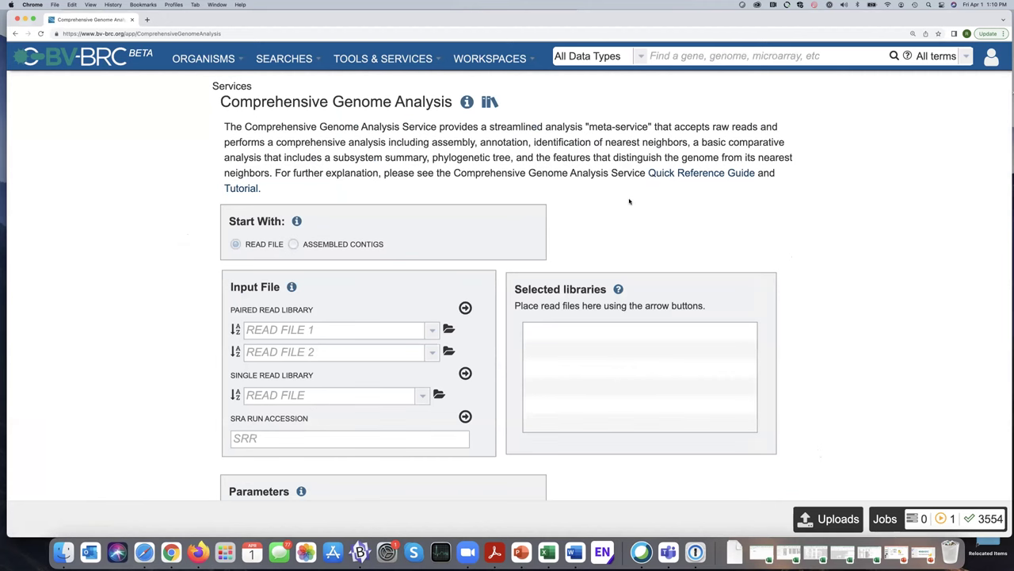
scroll(629, 202, "down", 1)
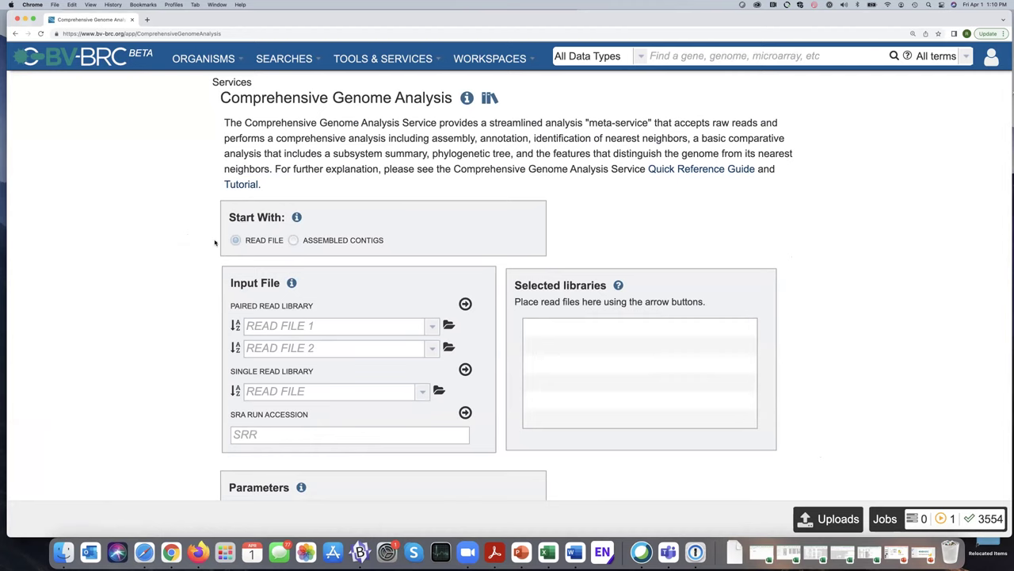
left_click(294, 241)
left_click(235, 240)
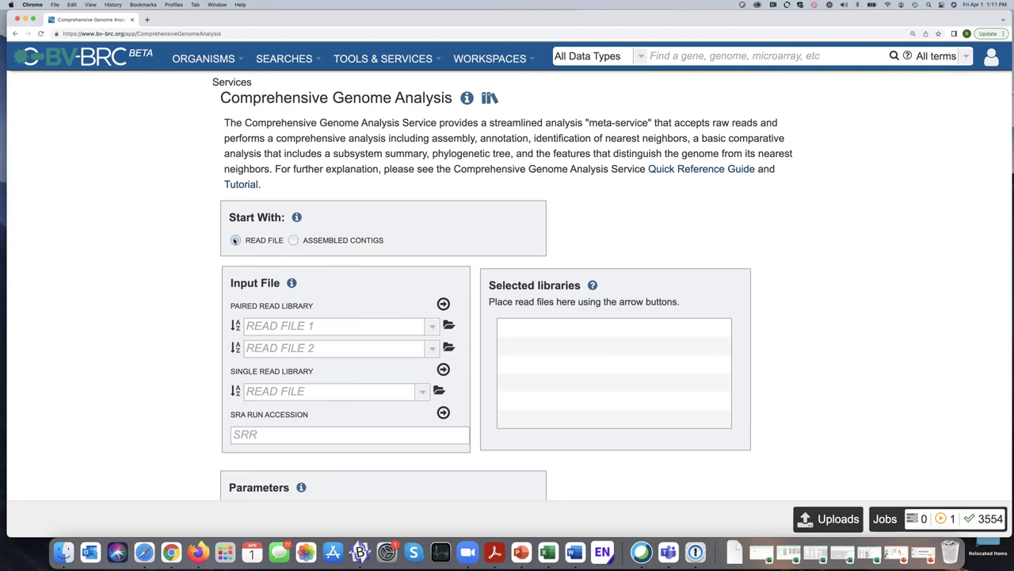
scroll(778, 223, "down", 2)
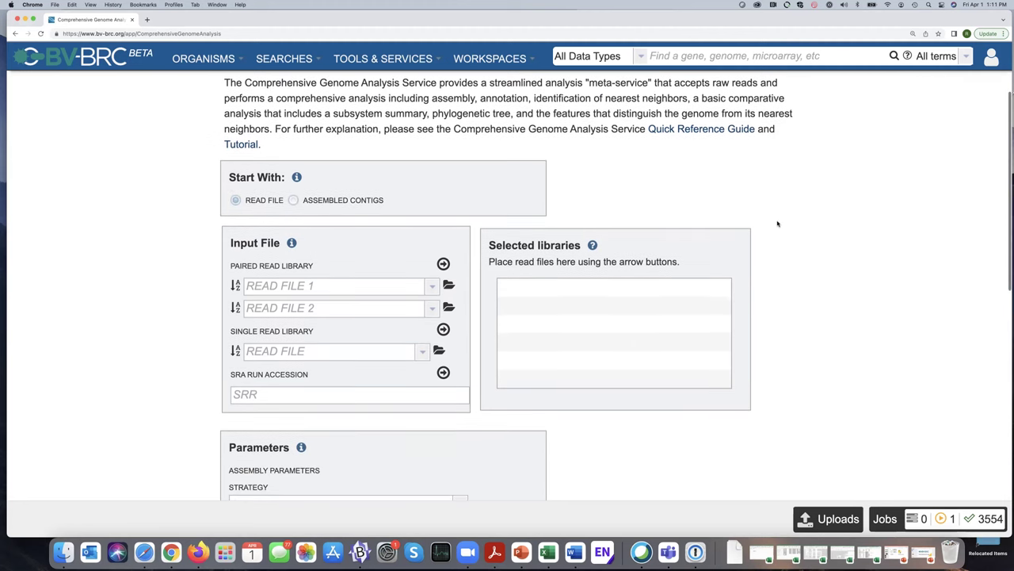
scroll(778, 223, "down", 1)
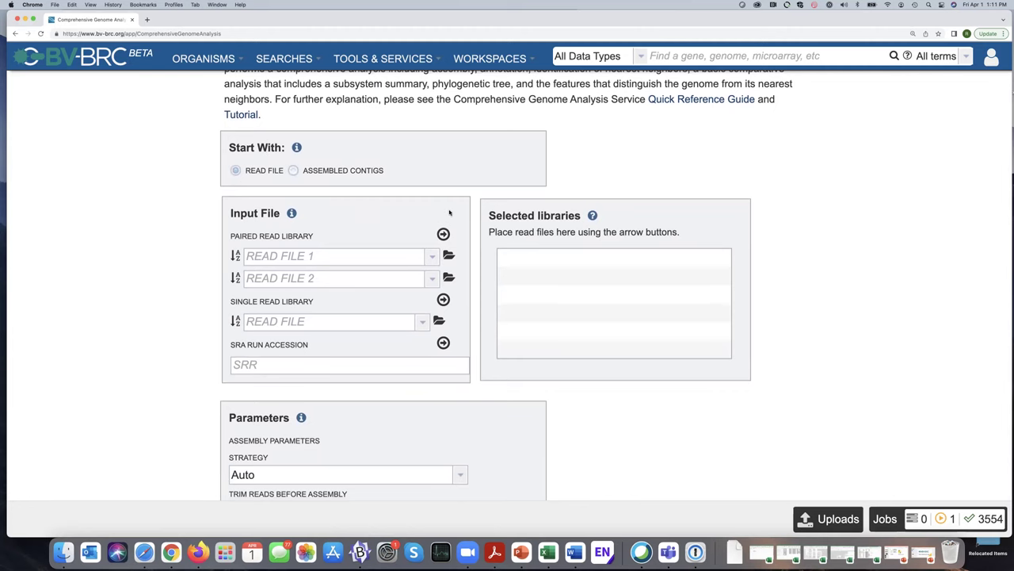
scroll(449, 213, "up", 2)
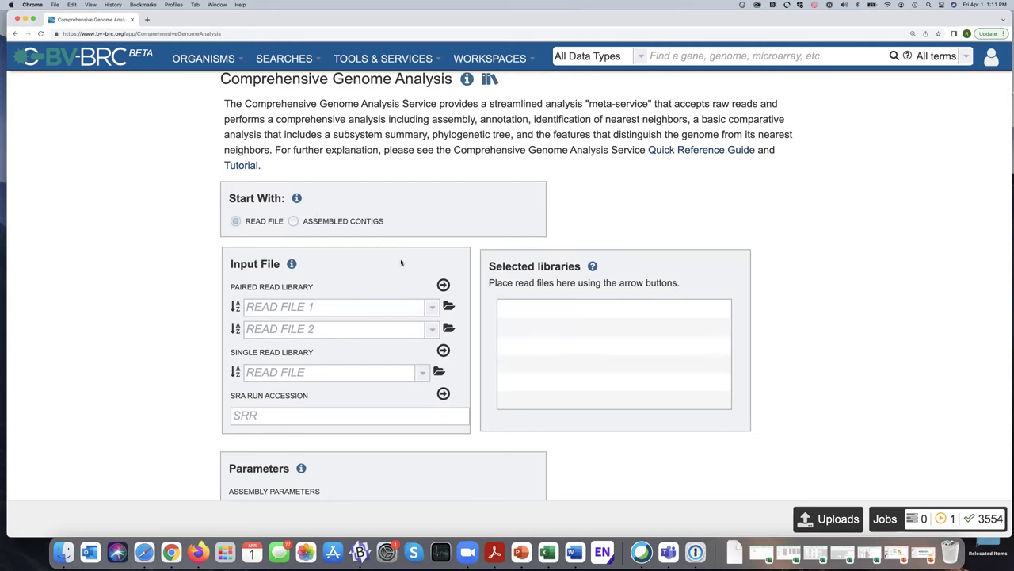
scroll(396, 266, "up", 1)
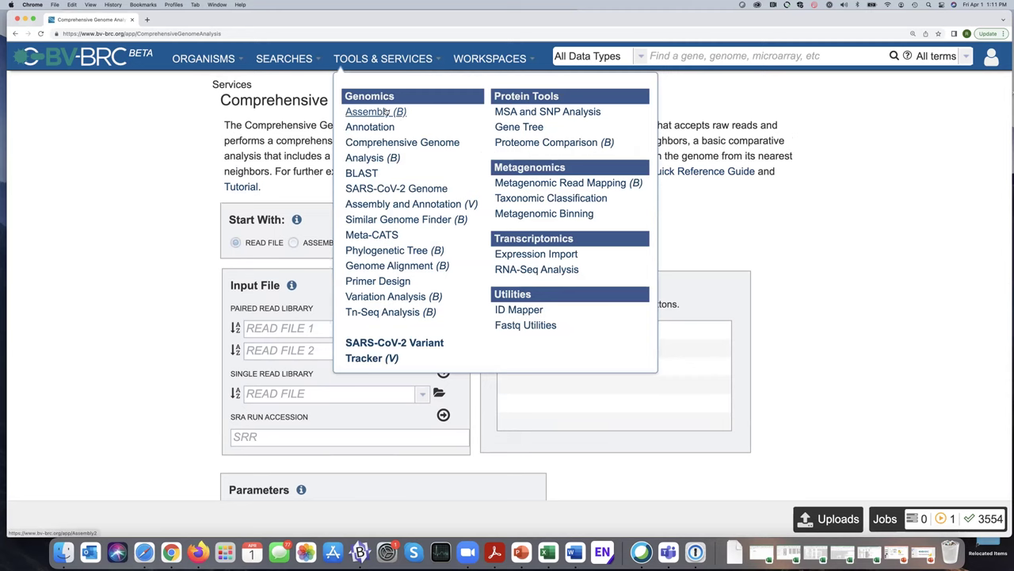
Step: Look over the Genome Assembly service form and the Genome Annotation service form
left_click(386, 112)
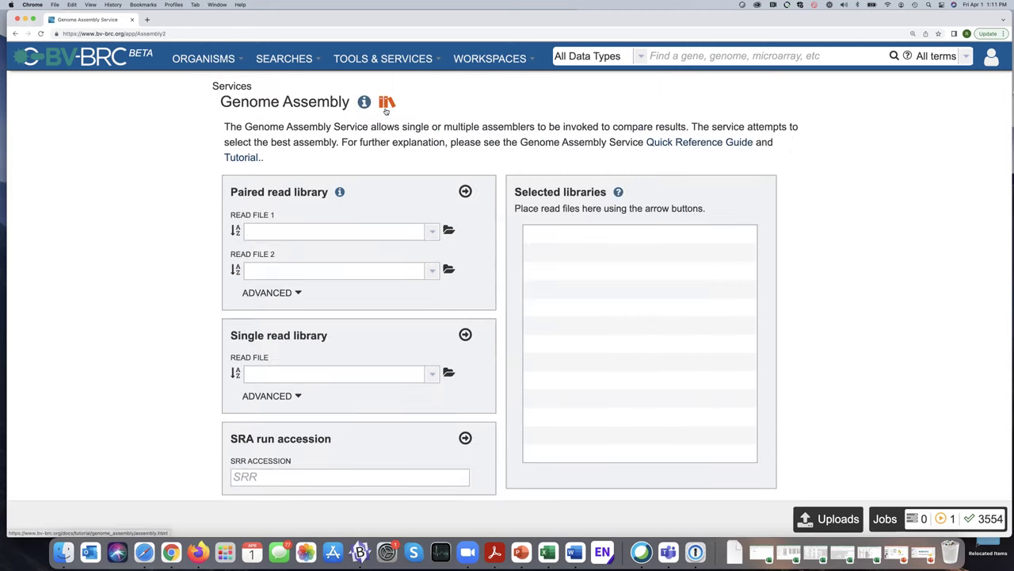
scroll(386, 111, "down", 5)
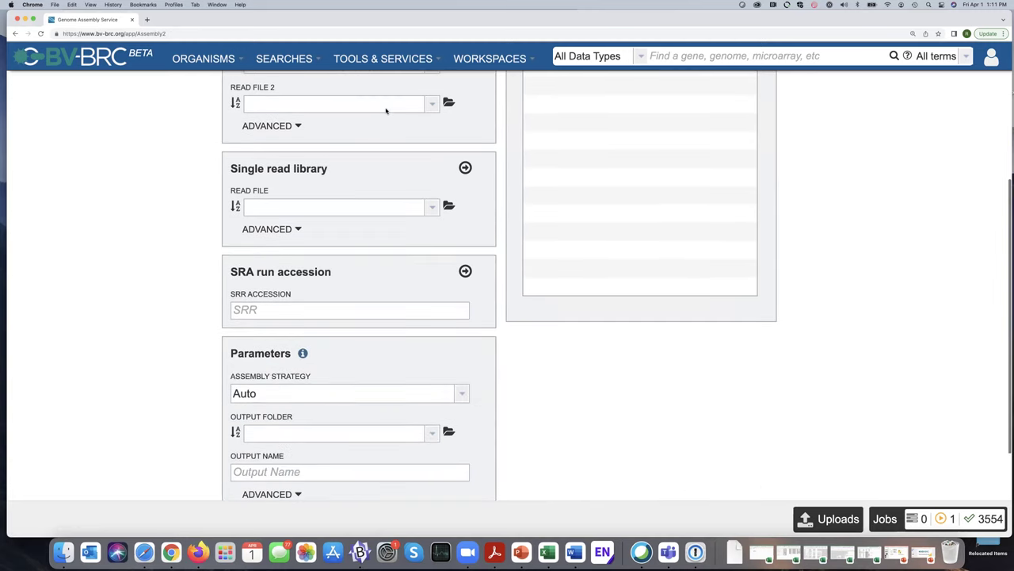
scroll(386, 107, "up", 3)
left_click(383, 57)
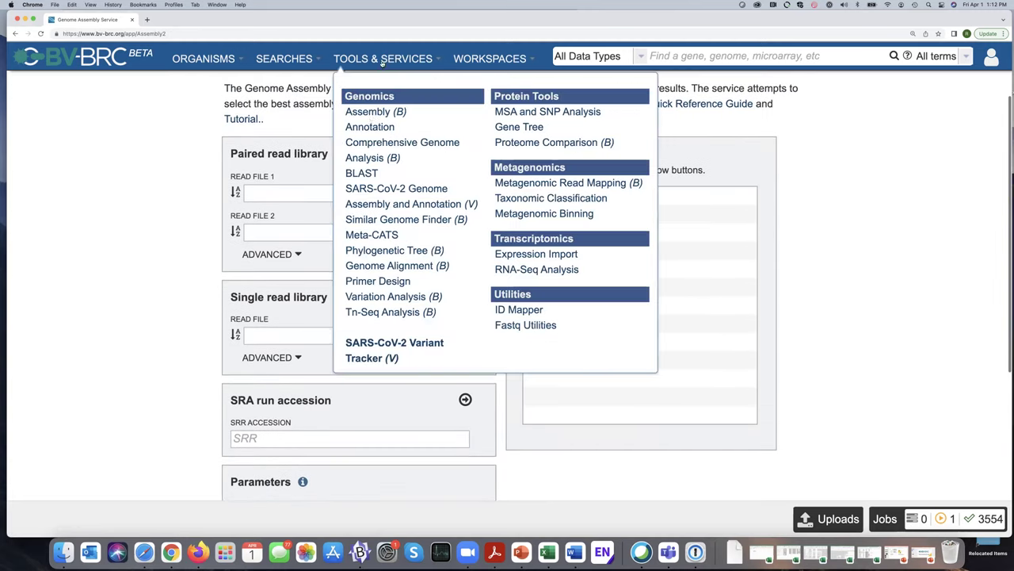
left_click(369, 127)
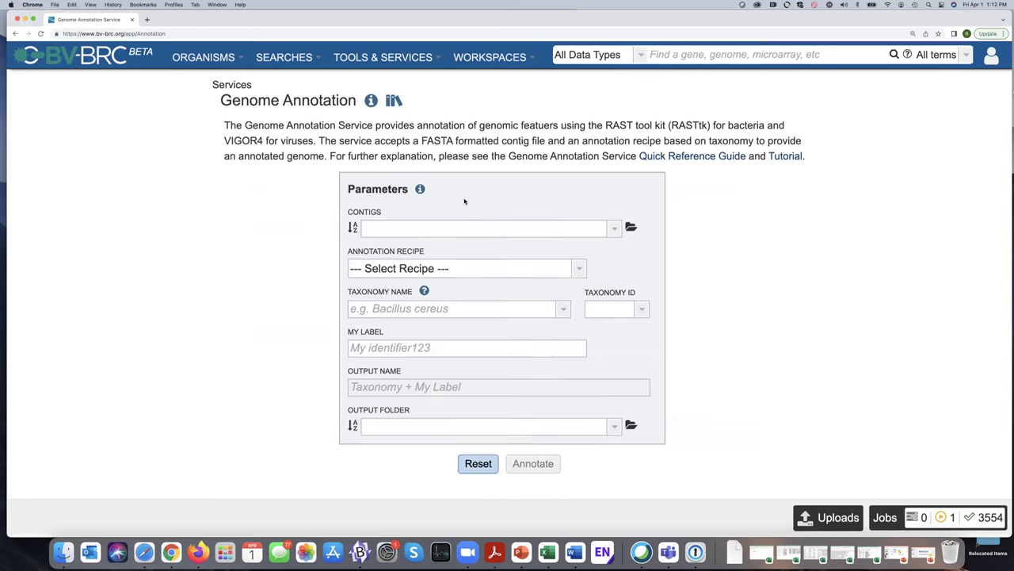
Step: Return to the Comprehensive Genome Analysis service and go to its input file section for read files
left_click(383, 55)
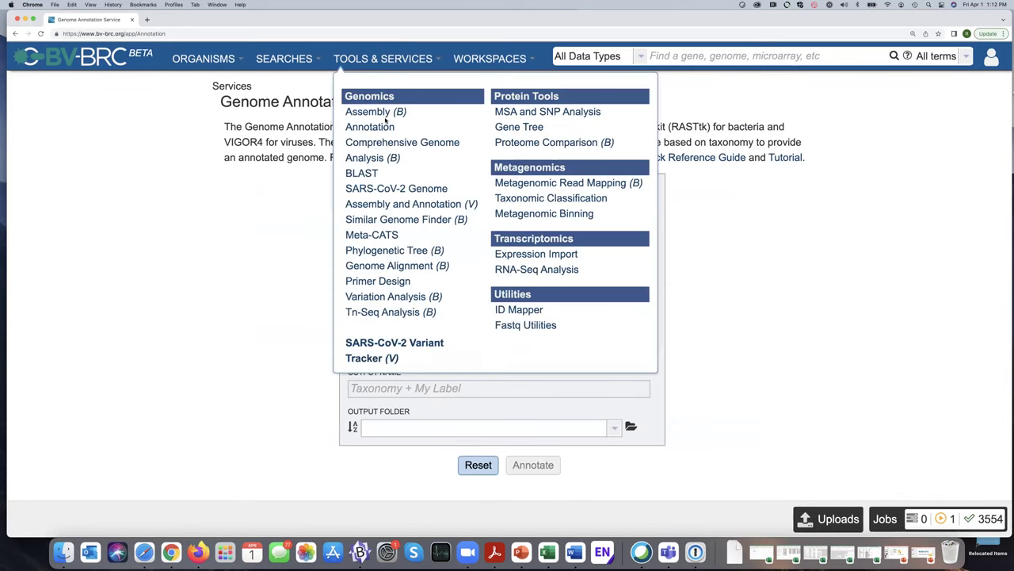
left_click(389, 143)
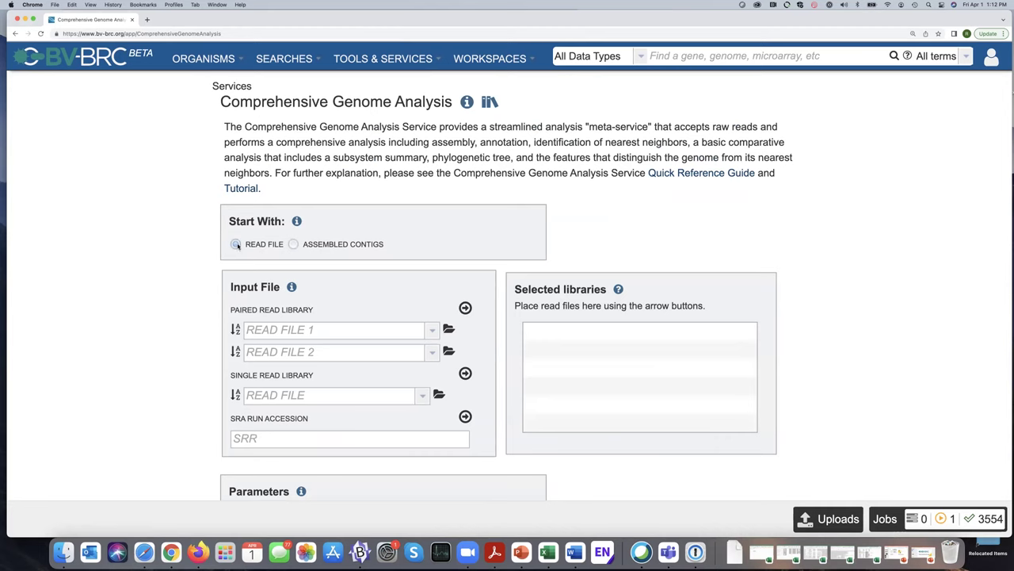
scroll(191, 247, "down", 3)
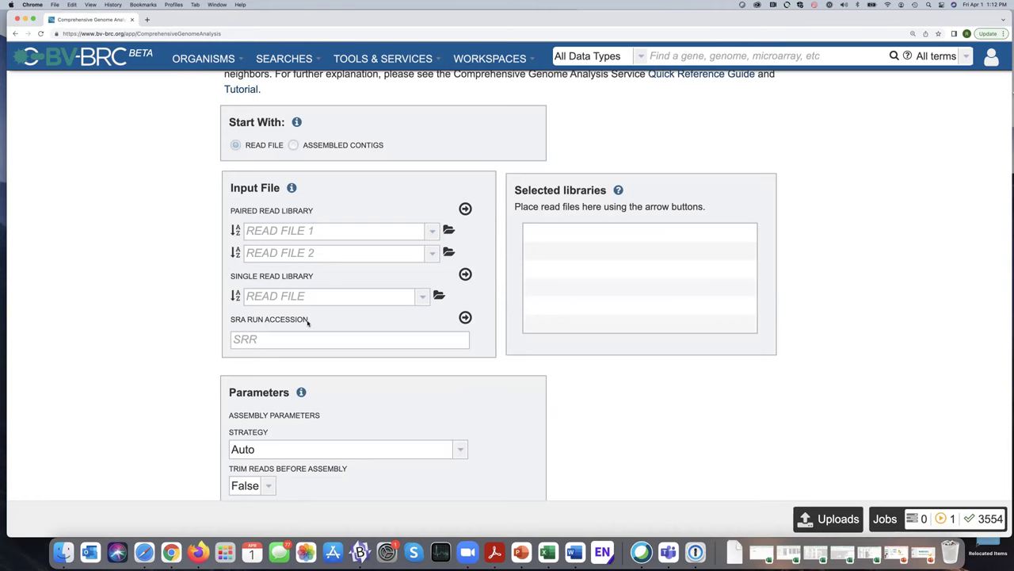
left_click(288, 338)
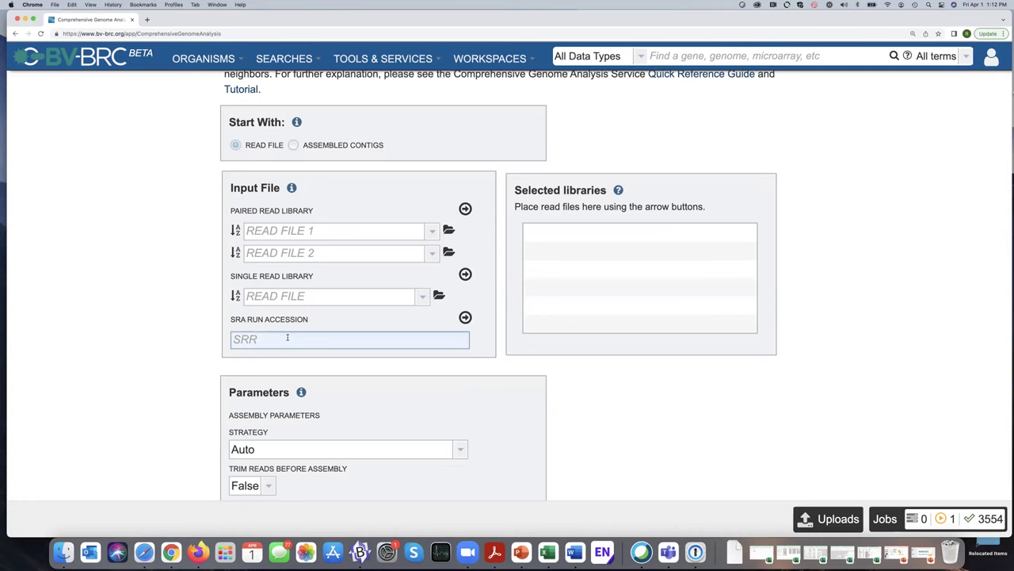
left_click(466, 206)
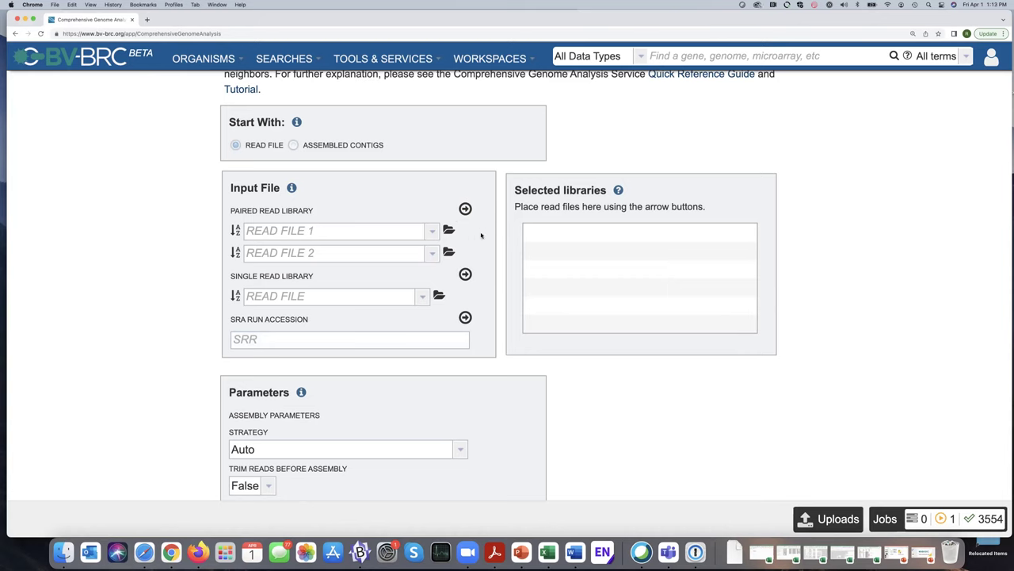
Step: Enter SRR for the first file of the paired read library and accept the suggested SRR14633898_vs_Glossina unmapped reads file
left_click(434, 232)
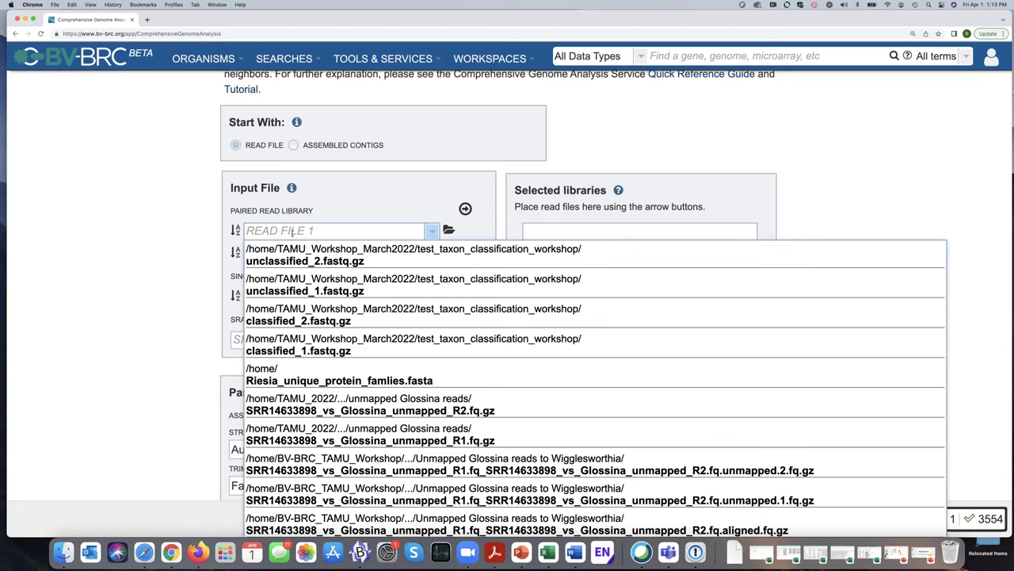
type("SRR14633898_vs_Glossina_unma")
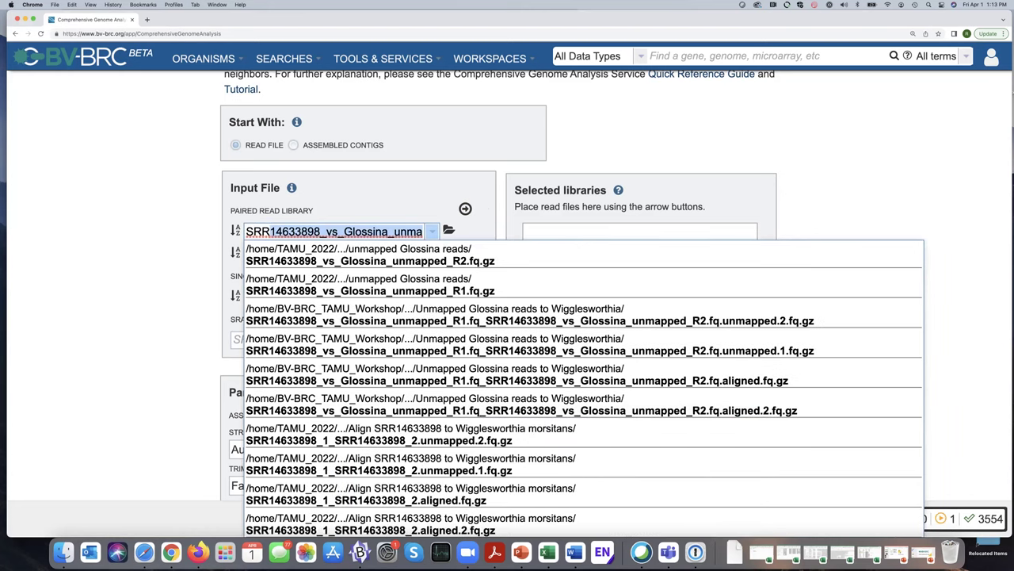
left_click(422, 189)
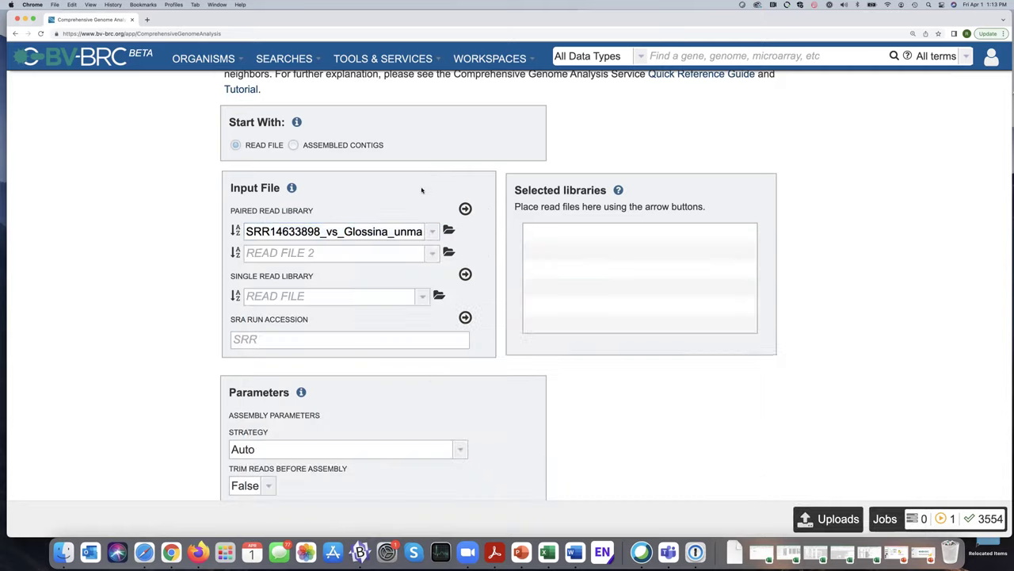
Step: Open the workspace file browser for the first paired read file and switch it to Public Workspaces
left_click(449, 231)
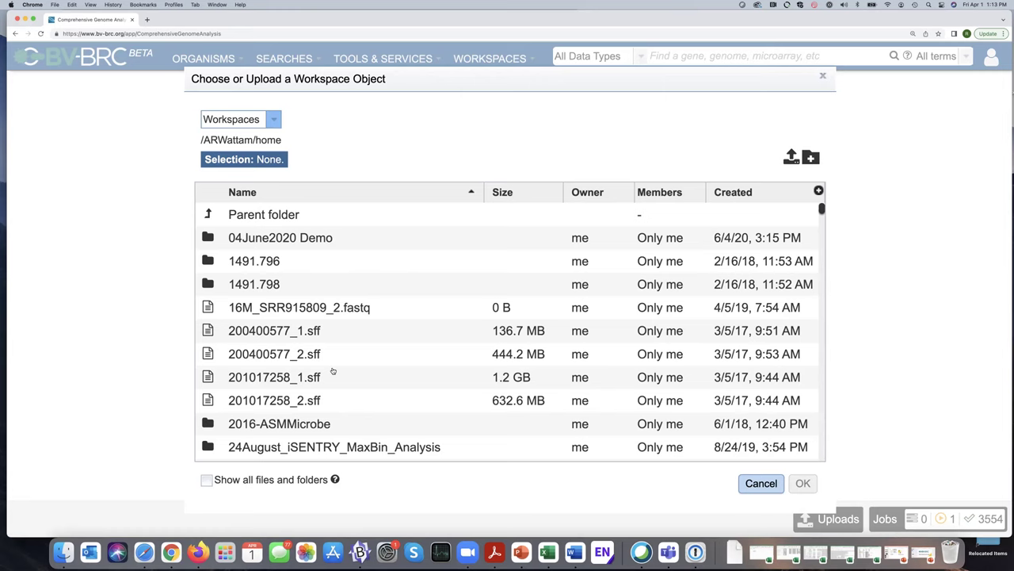
left_click(275, 122)
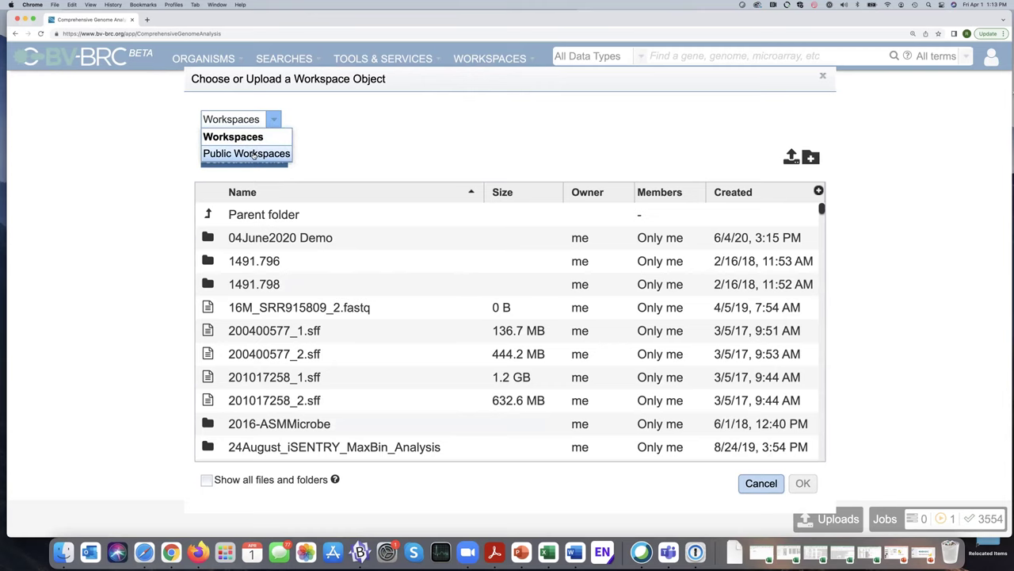
left_click(253, 154)
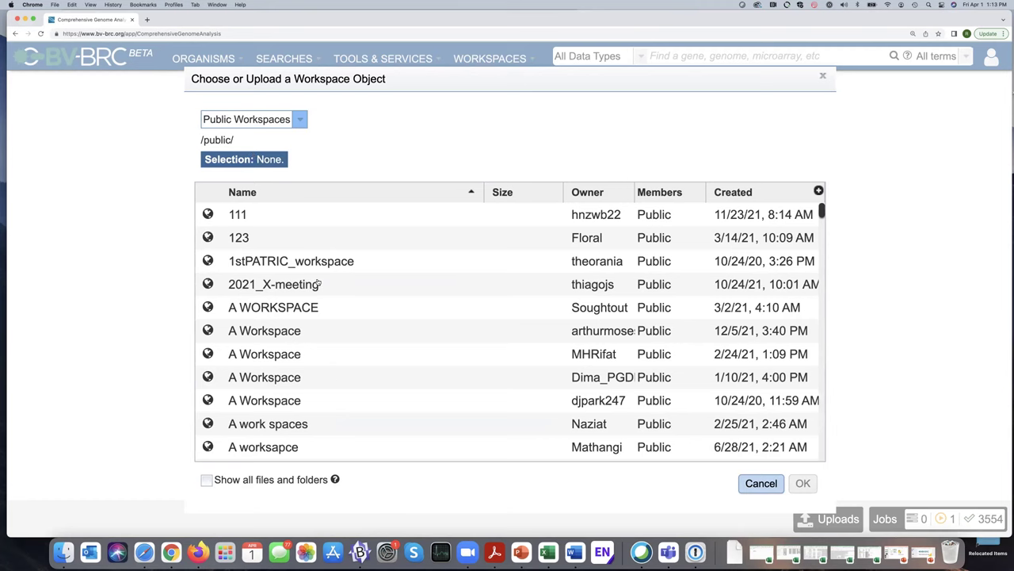
Step: Find the public BV-BRC Workshop workspace and open its Comprehensive Genome Analysis folder
scroll(317, 282, "down", 4)
scroll(317, 282, "down", 8)
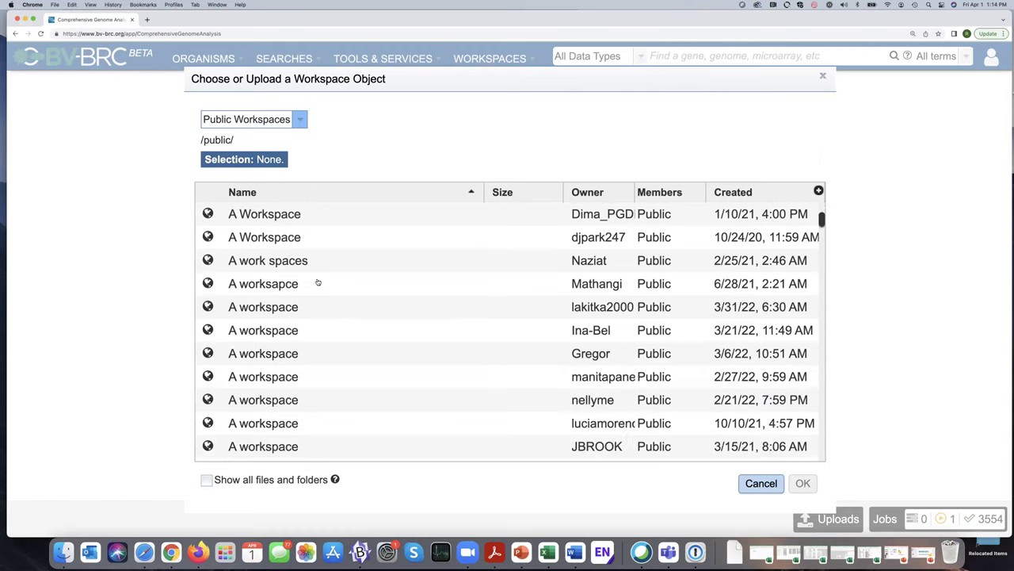
scroll(317, 282, "down", 8)
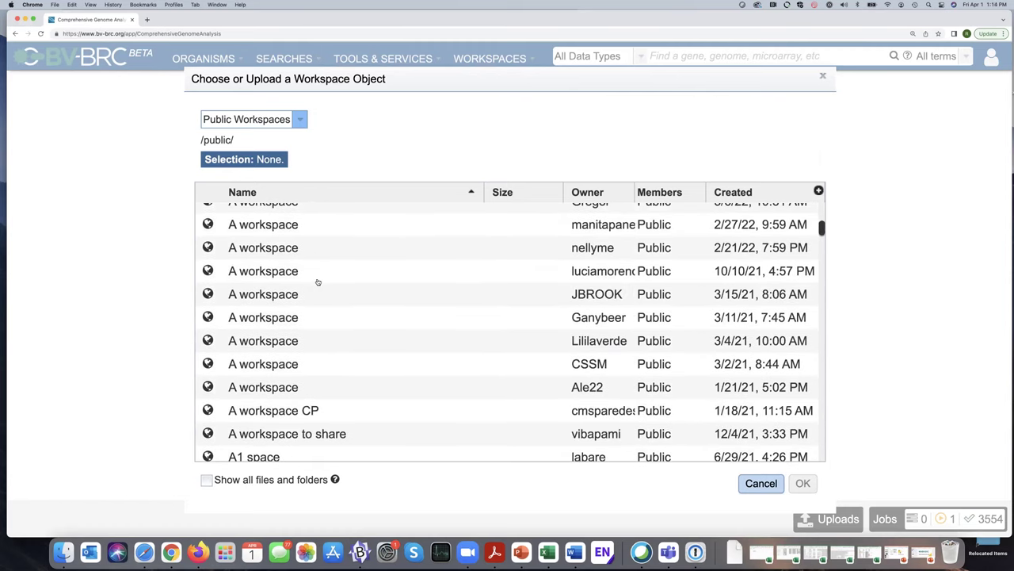
scroll(317, 281, "down", 7)
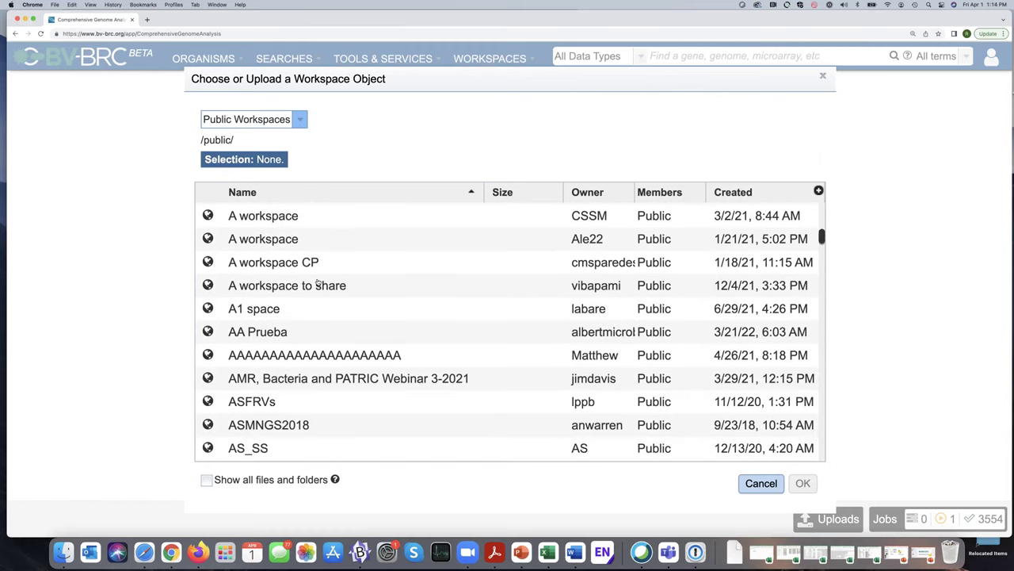
scroll(317, 282, "down", 8)
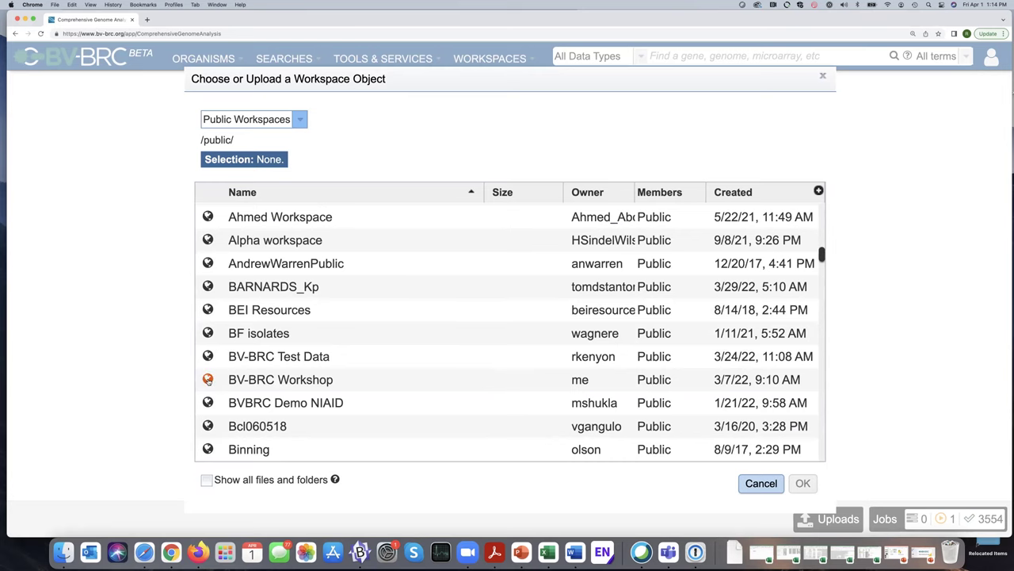
double_click(207, 380)
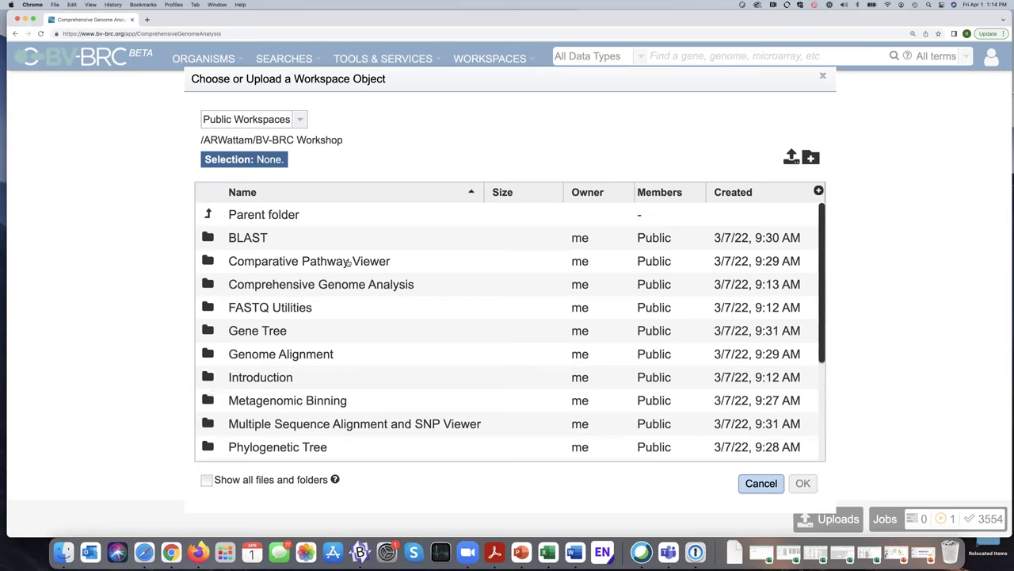
left_click(206, 283)
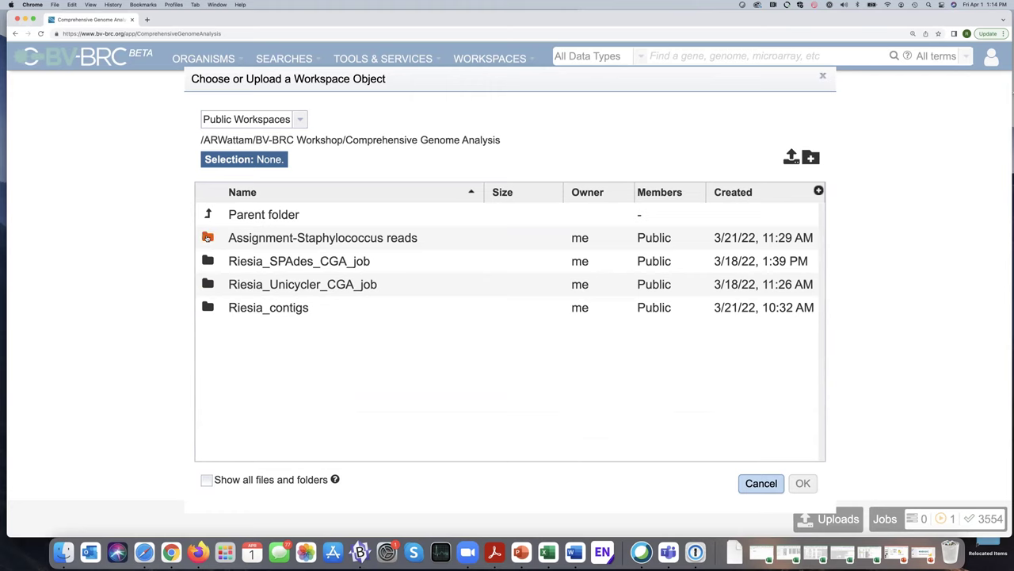
Step: Choose SRR1955832_1.fastq from the Assignment-Staphylococcus reads folder as the first file of the paired read library
left_click(207, 237)
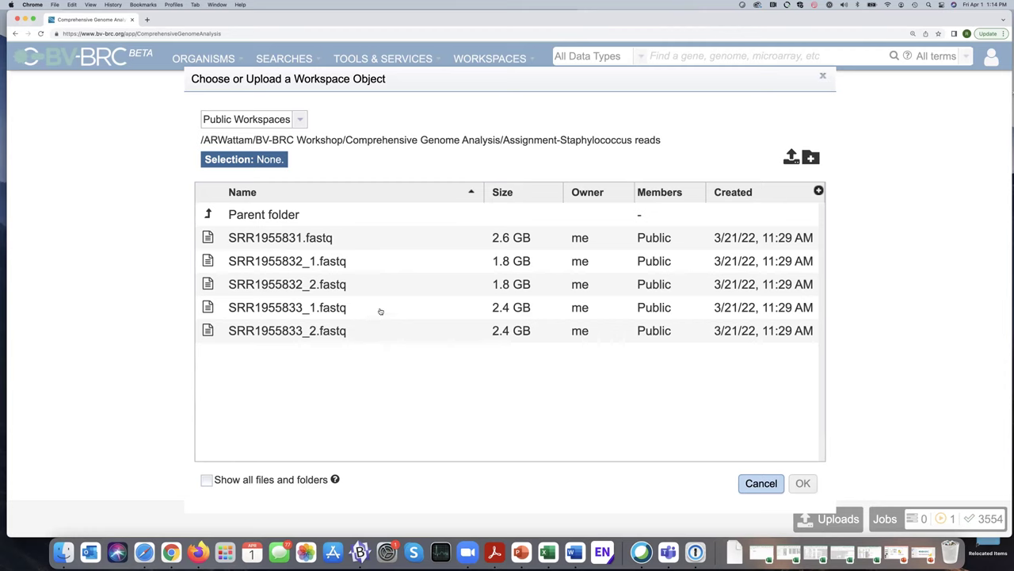
left_click(366, 263)
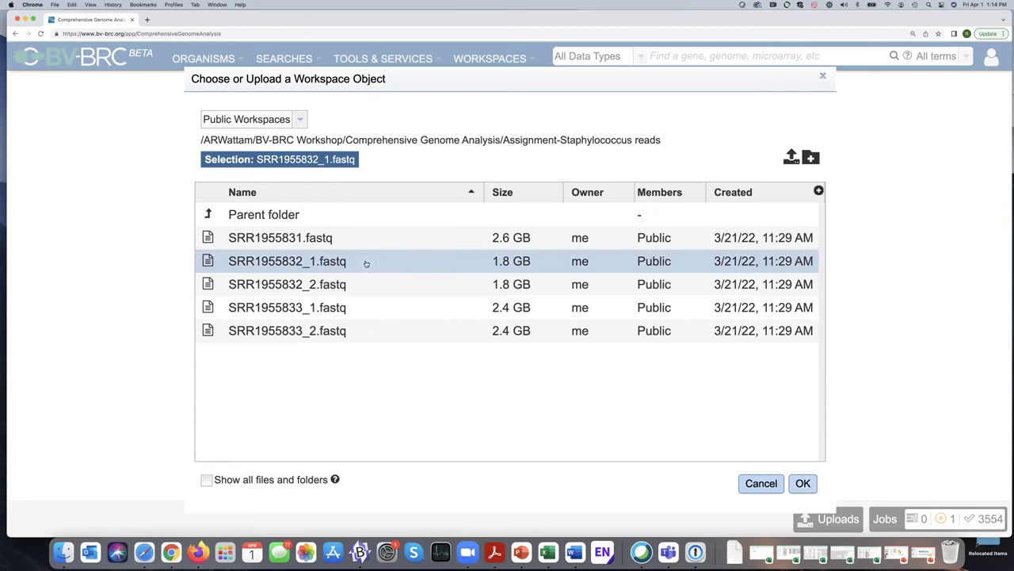
left_click(803, 484)
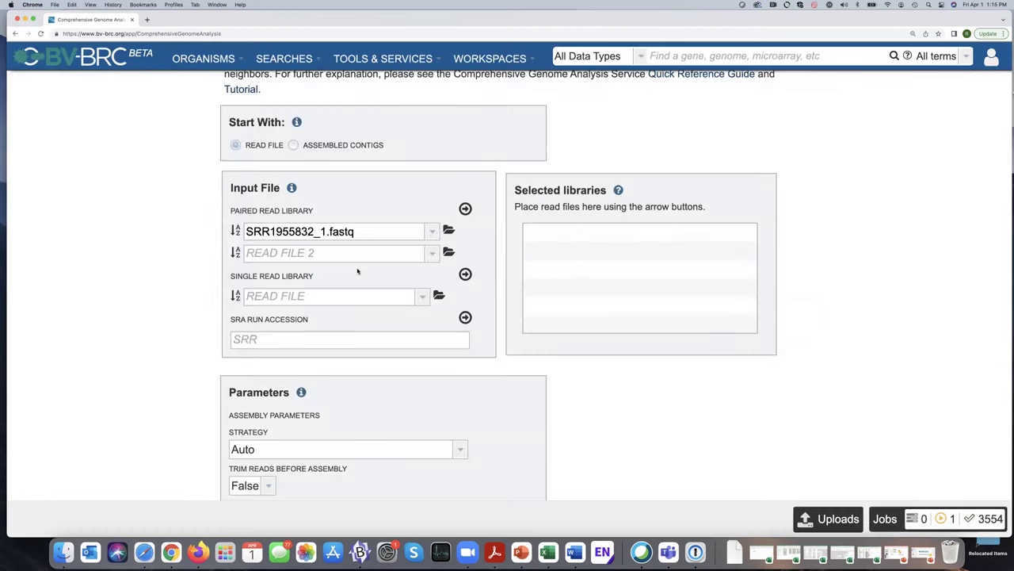
Step: For the second paired read file, browse Public Workspaces to BV-BRC Workshop/Comprehensive Genome Analysis/Assignment-Staphylococcus reads
left_click(448, 252)
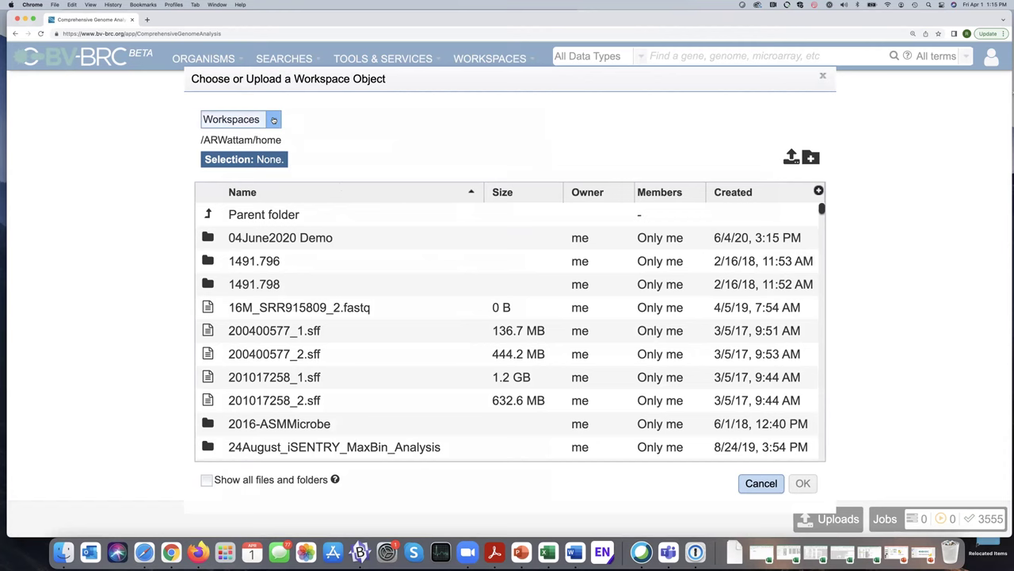
left_click(273, 120)
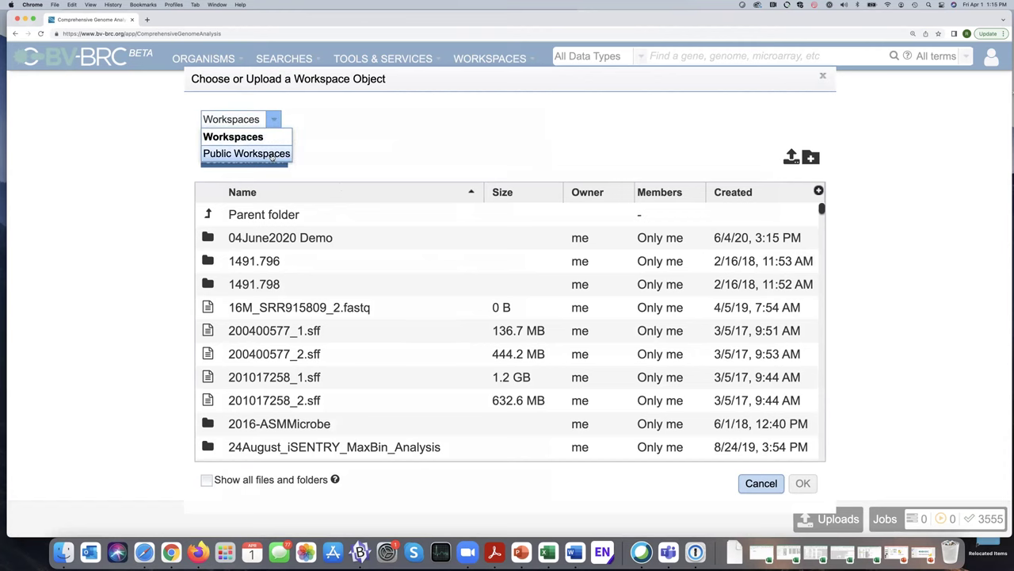
left_click(271, 152)
scroll(379, 301, "down", 10)
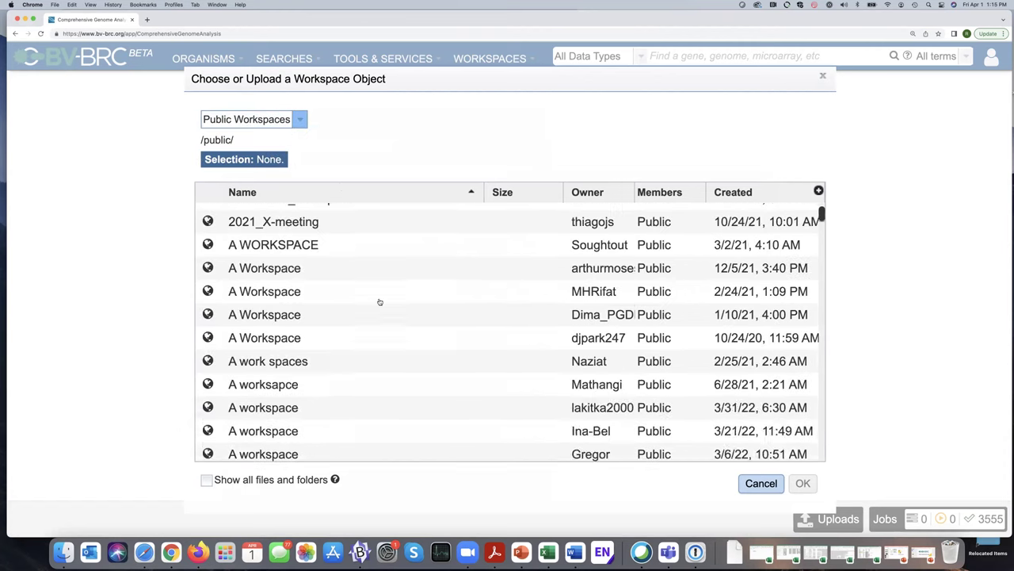
scroll(380, 302, "down", 3)
scroll(380, 301, "down", 5)
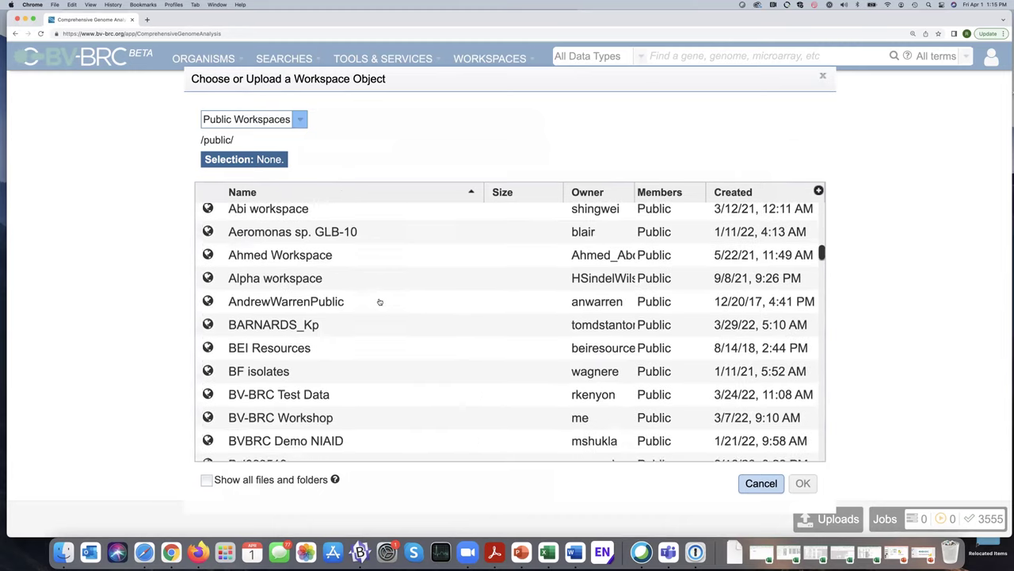
double_click(208, 338)
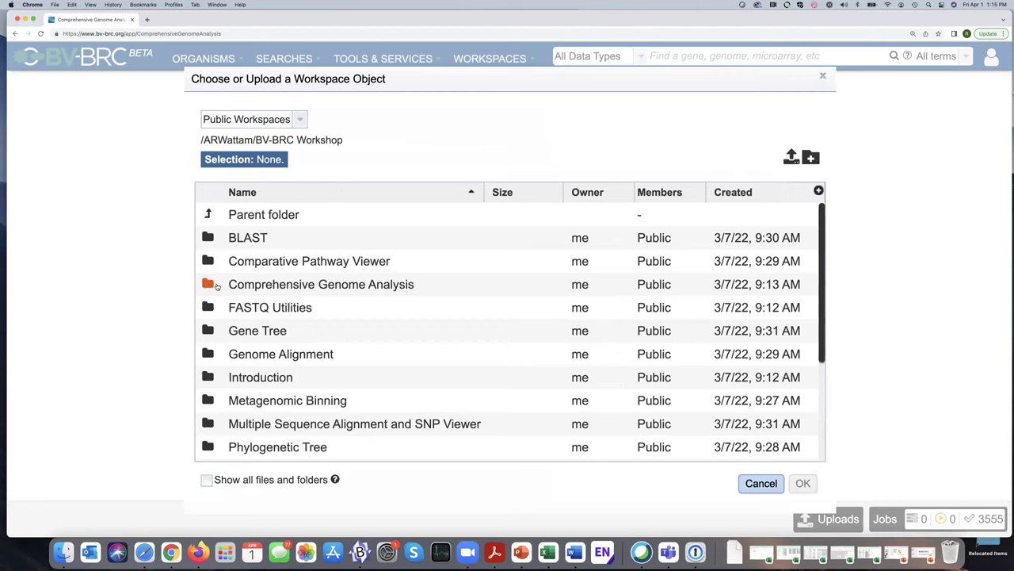
double_click(208, 284)
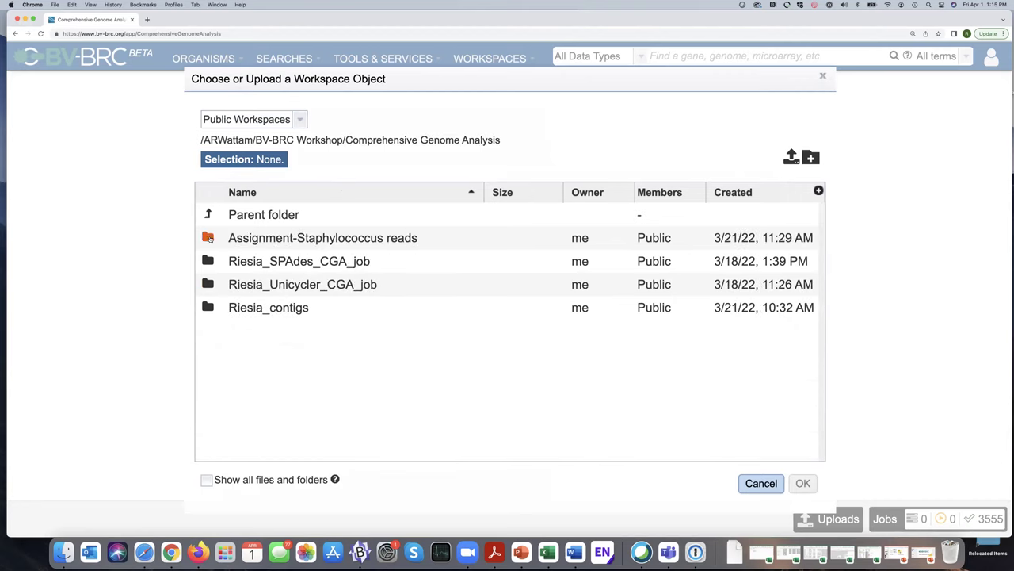
double_click(208, 238)
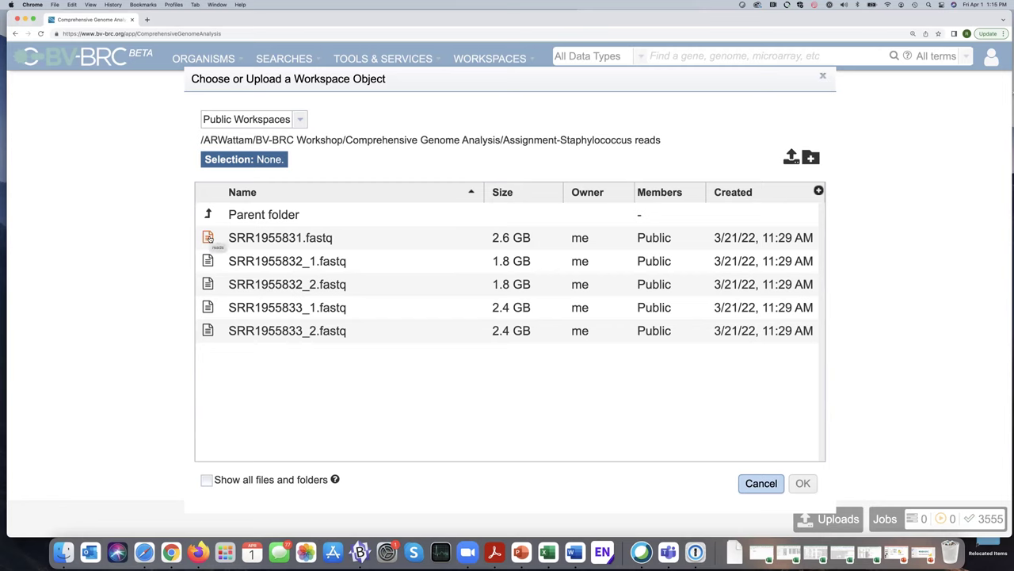
Step: Choose SRR1955832_2.fastq as the second paired read file and add the pair to the selected libraries
left_click(251, 287)
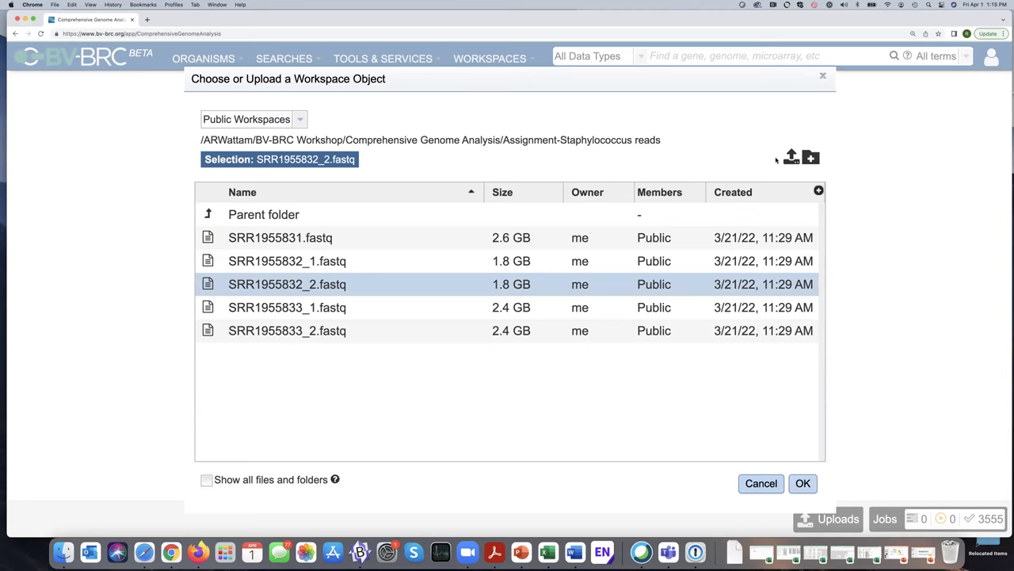
left_click(803, 483)
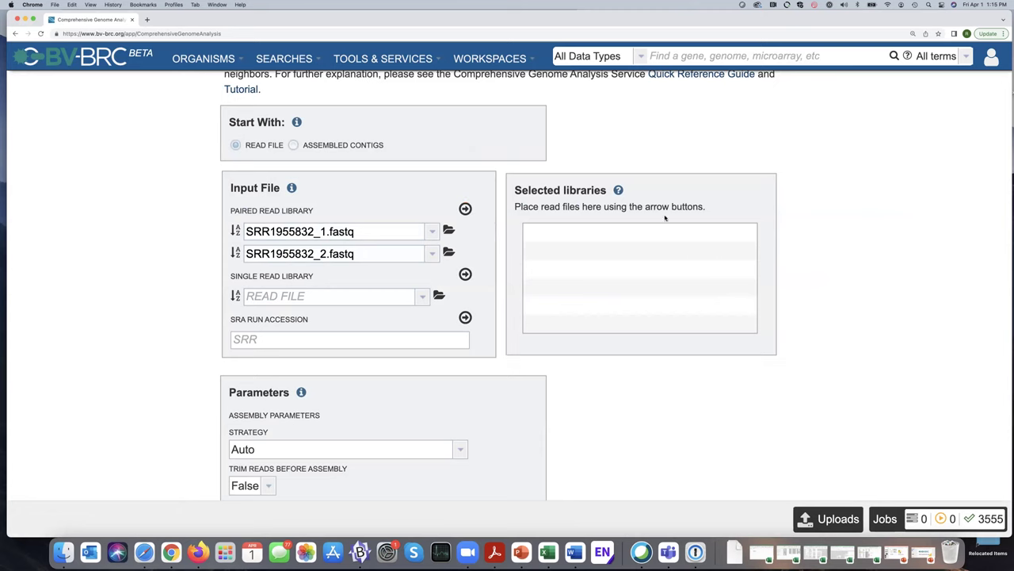
left_click(466, 209)
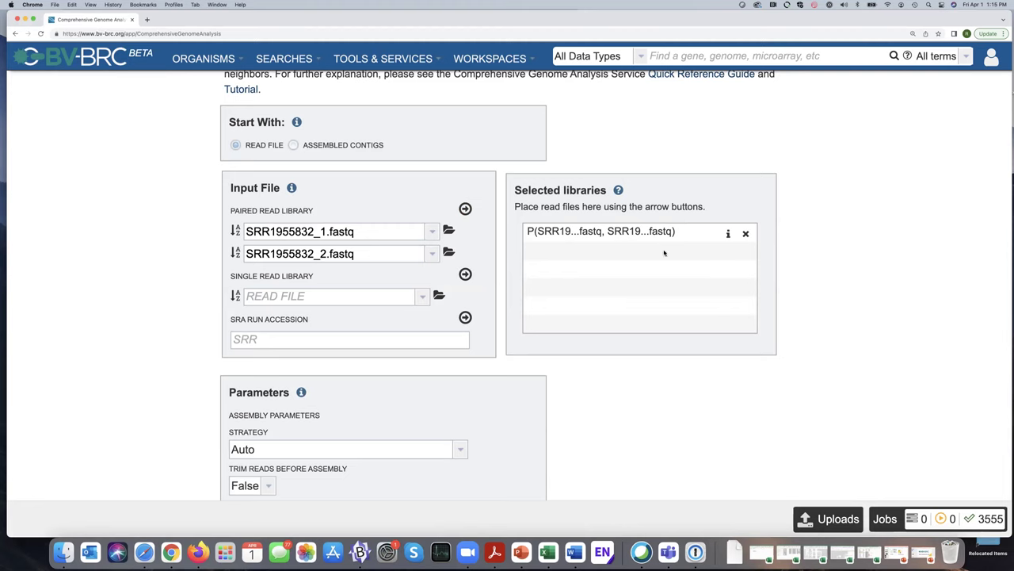
Step: Set the paired read files to SRR1955833_1.fastq and SRR1955833_2.fastq and add this pair to the selected libraries
left_click(449, 230)
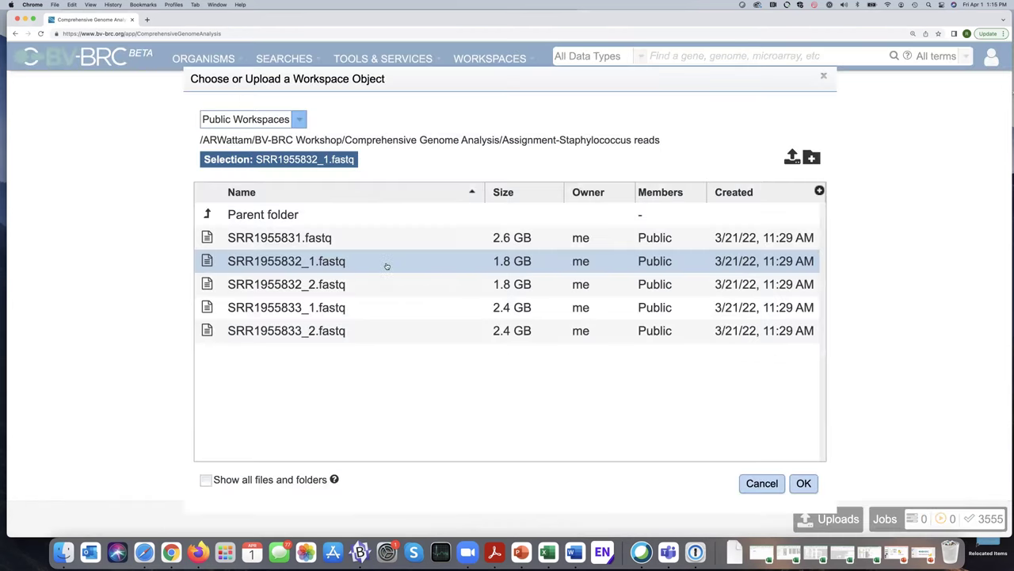
left_click(372, 310)
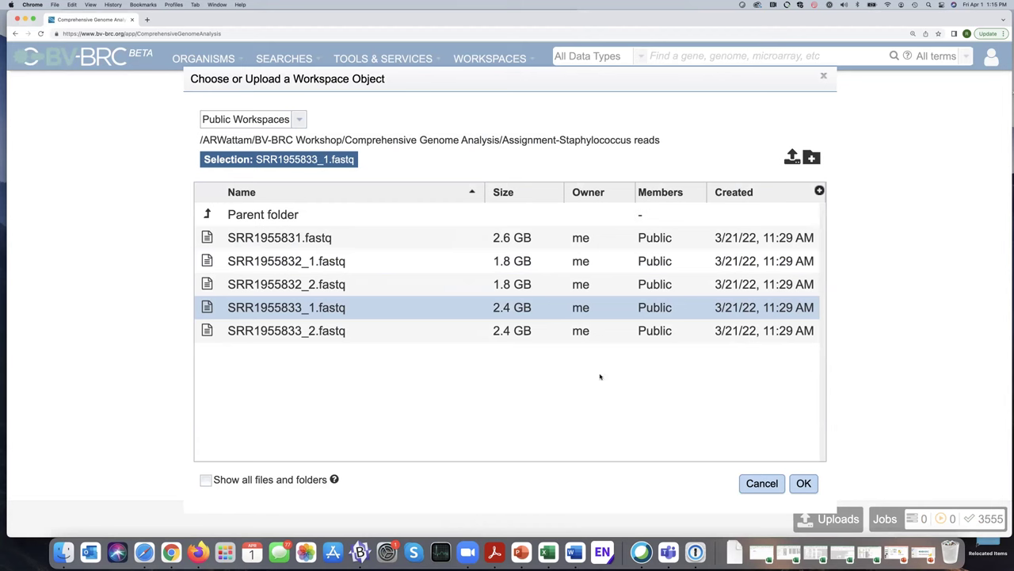
left_click(804, 484)
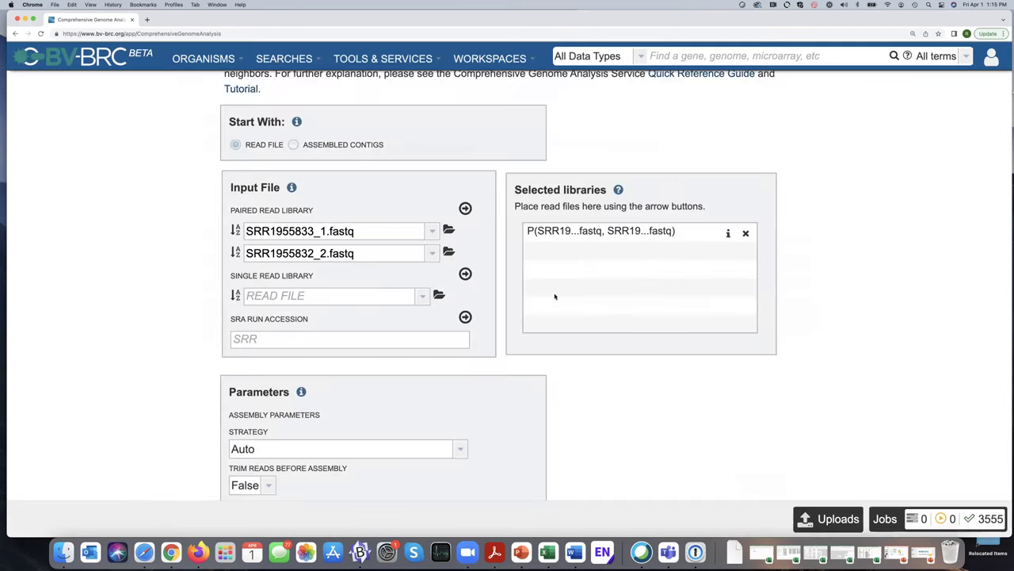
left_click(449, 254)
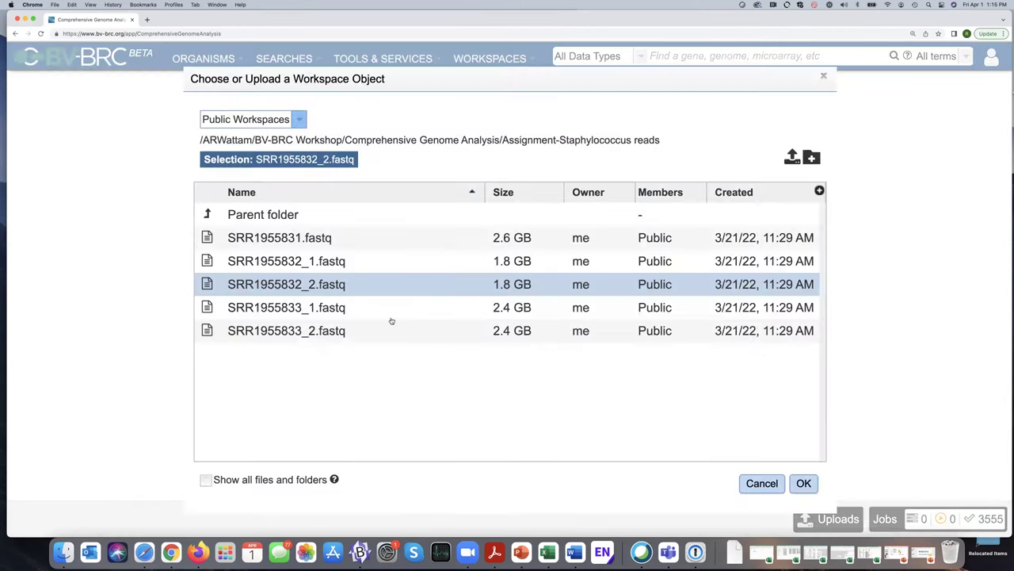
left_click(386, 331)
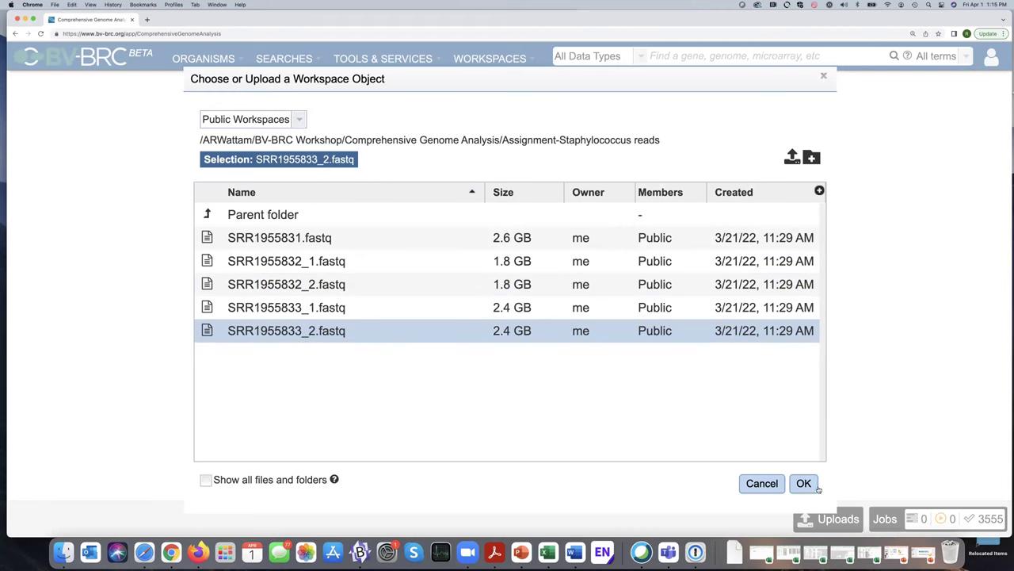
left_click(804, 484)
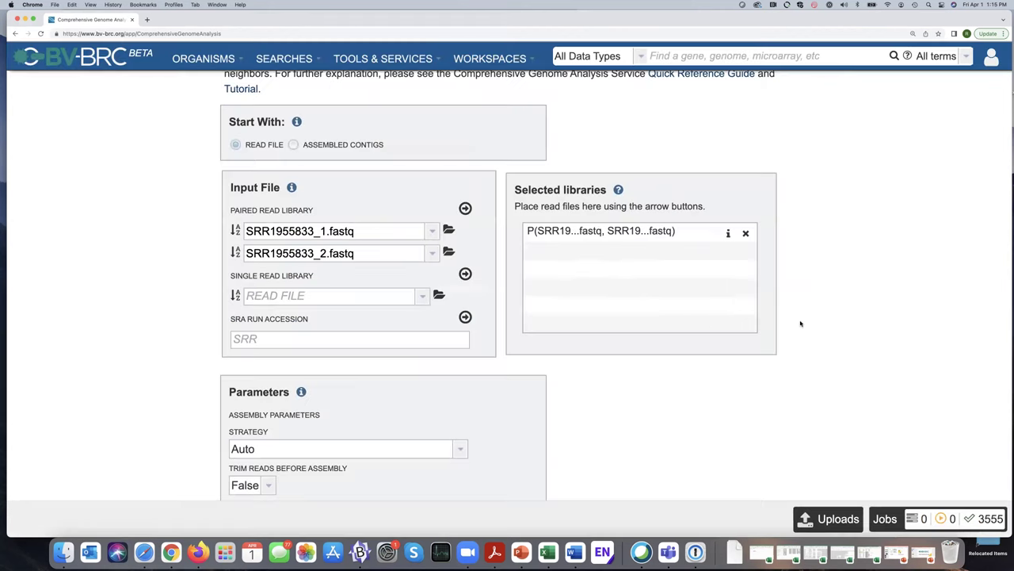
left_click(465, 209)
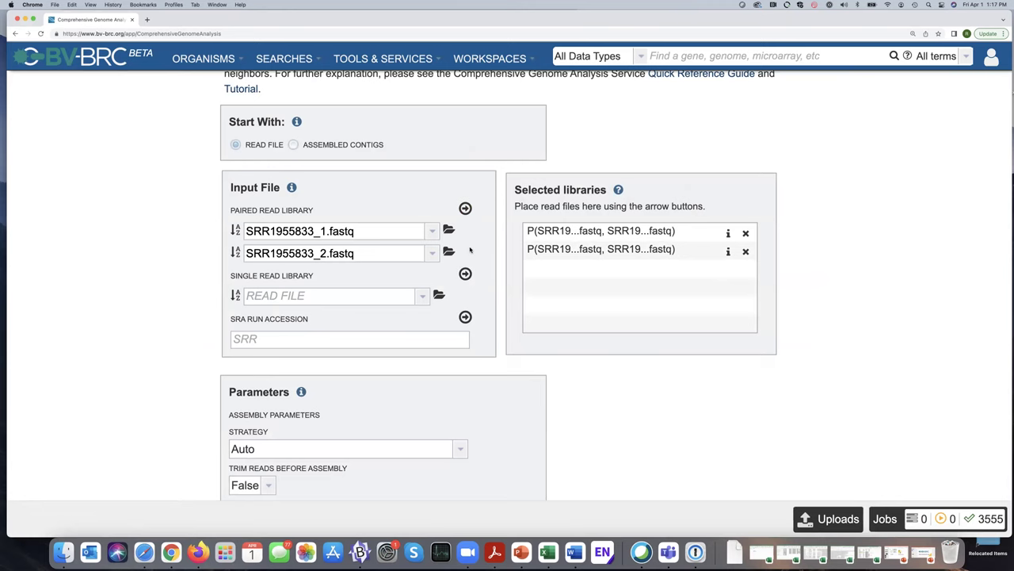
Step: For the single read library, browse Public Workspaces to BV-BRC Workshop/Comprehensive Genome Analysis/Assignment-Staphylococcus reads
left_click(439, 297)
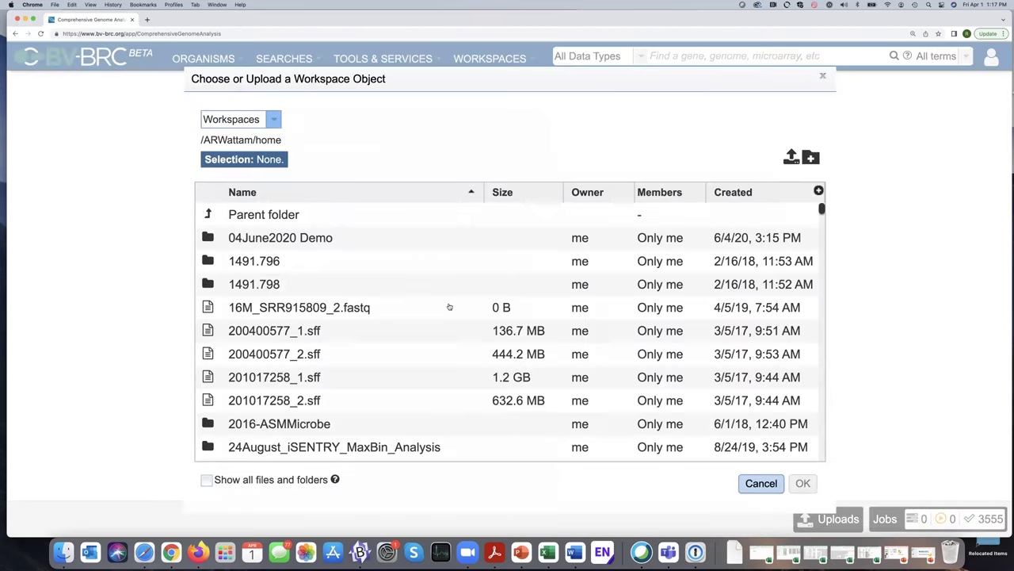
left_click(273, 120)
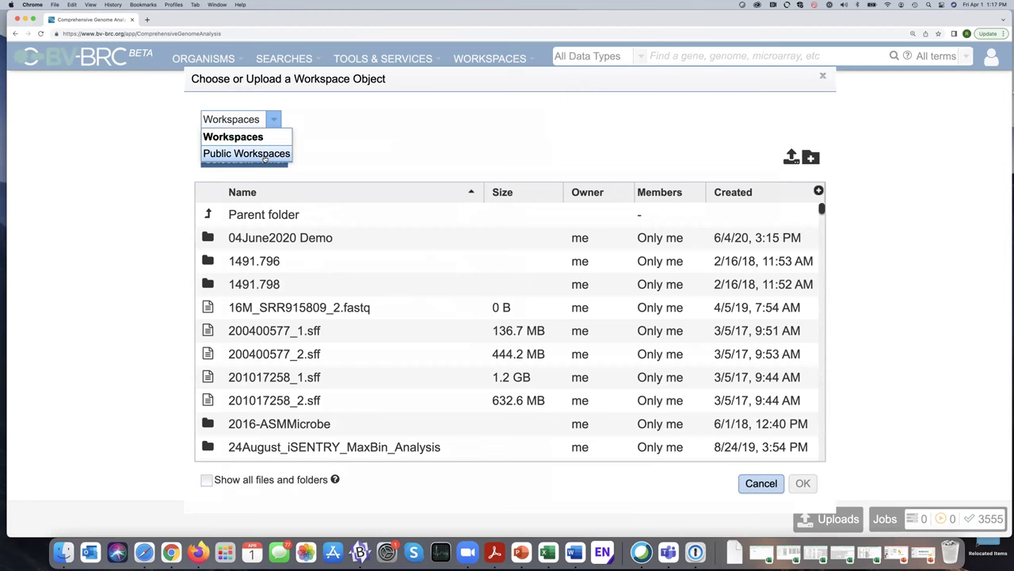
left_click(265, 155)
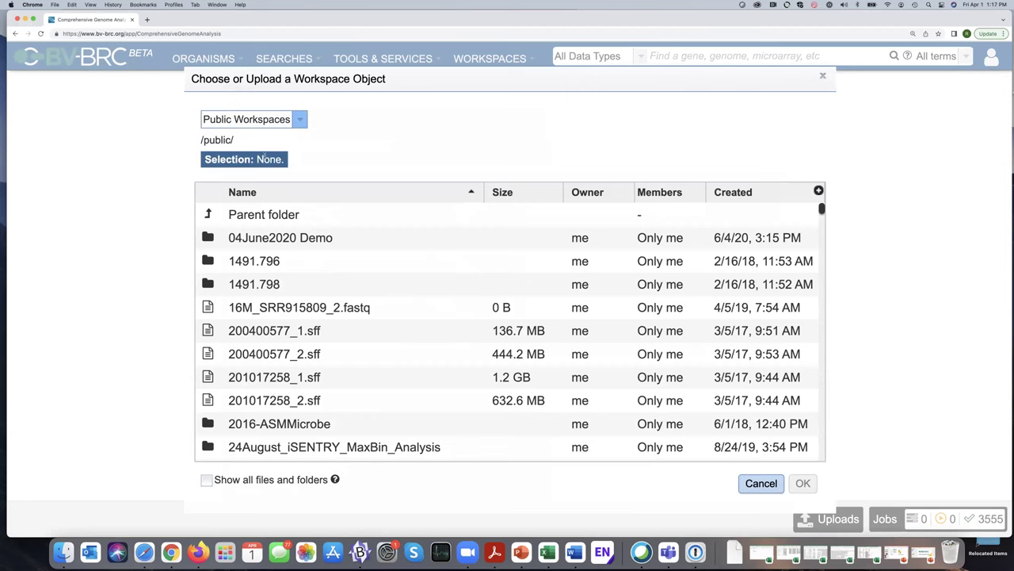
scroll(261, 333, "down", 10)
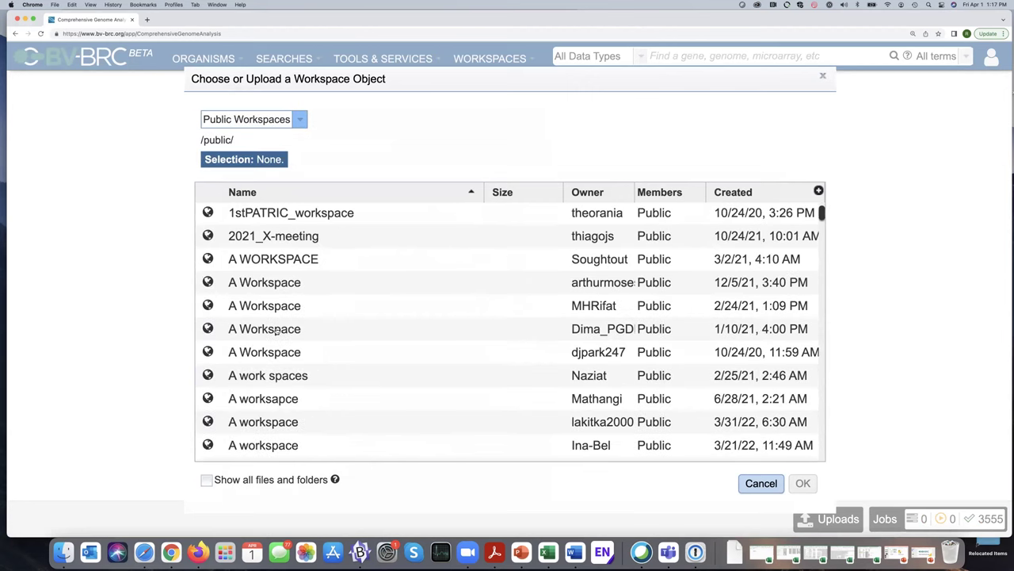
scroll(276, 331, "down", 1)
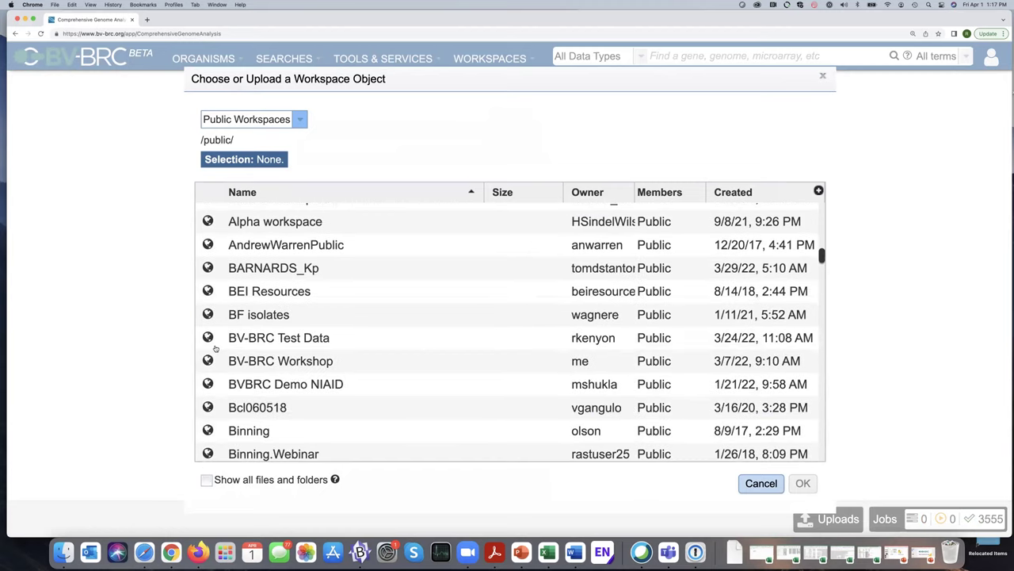
double_click(209, 360)
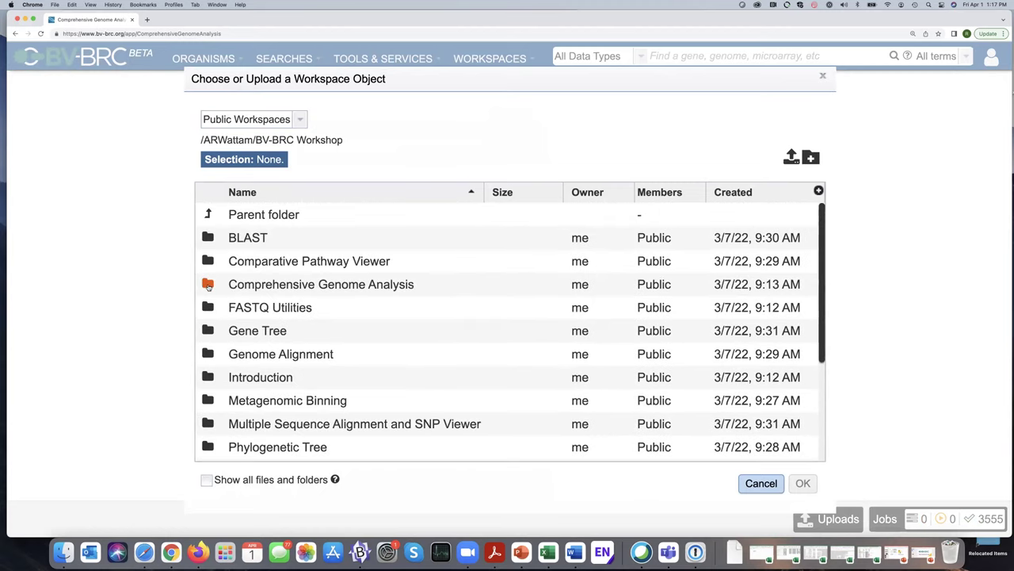
double_click(208, 285)
double_click(215, 240)
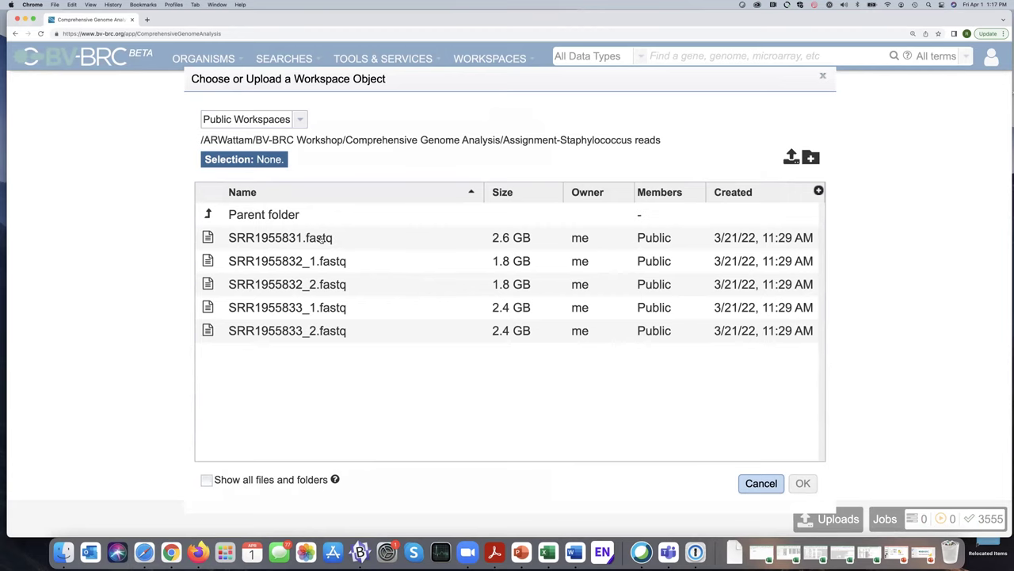
Step: Choose SRR1955831.fastq as the single read file and add it to the selected libraries
left_click(321, 237)
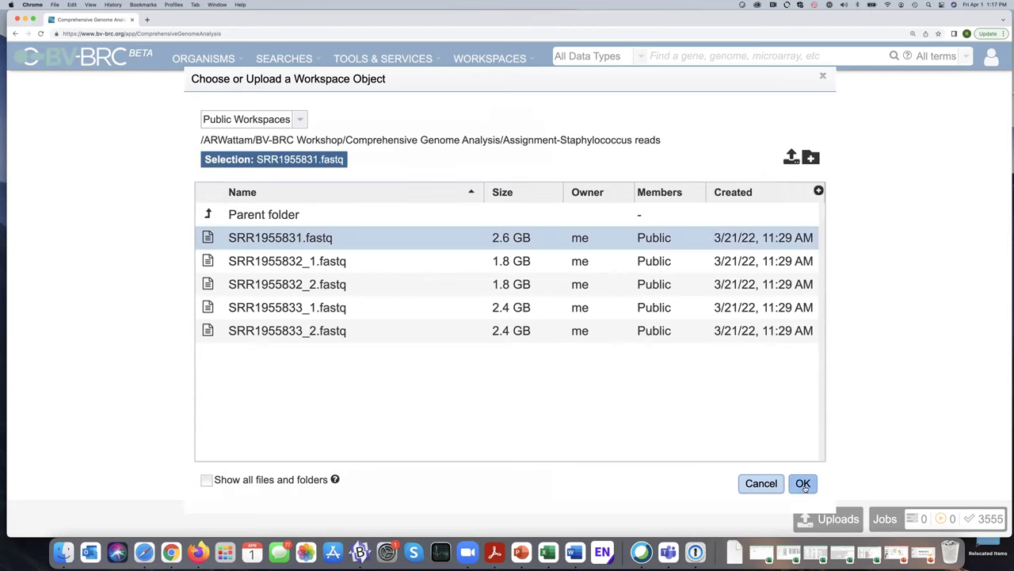
left_click(803, 484)
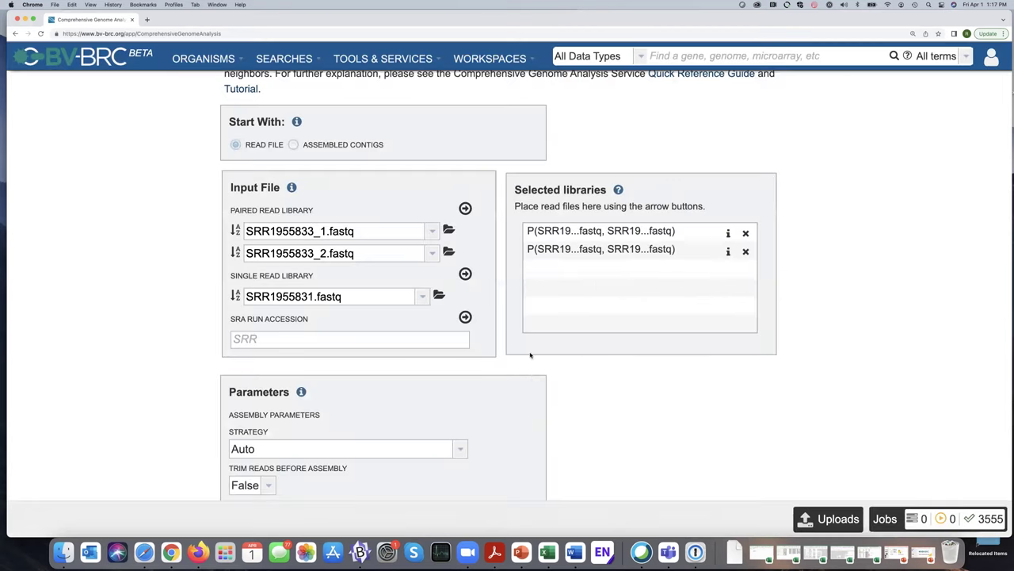
left_click(465, 274)
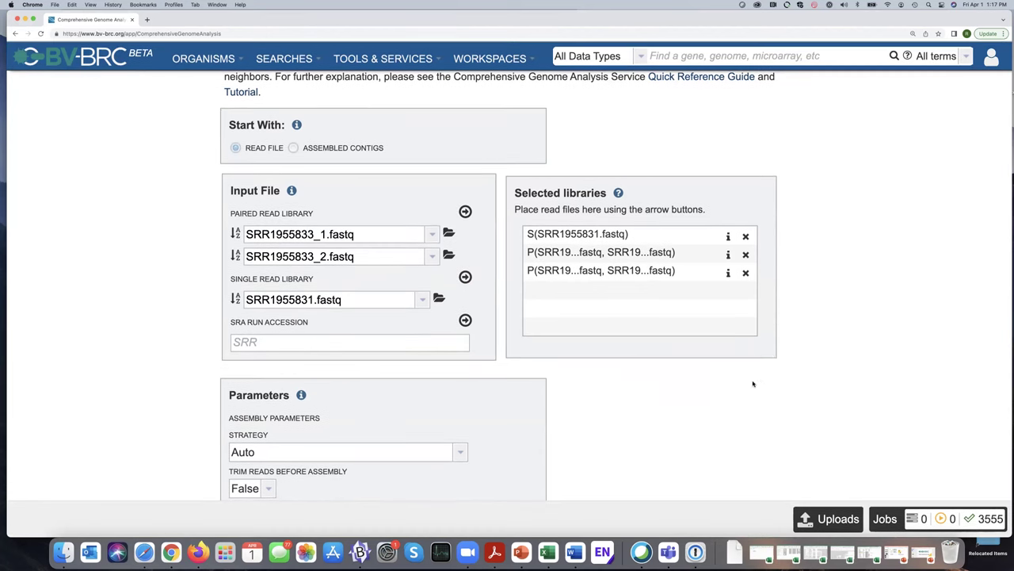
Step: Set the assembly strategy to Unicycler and set Trim Reads Before Assembly to True
scroll(753, 383, "down", 5)
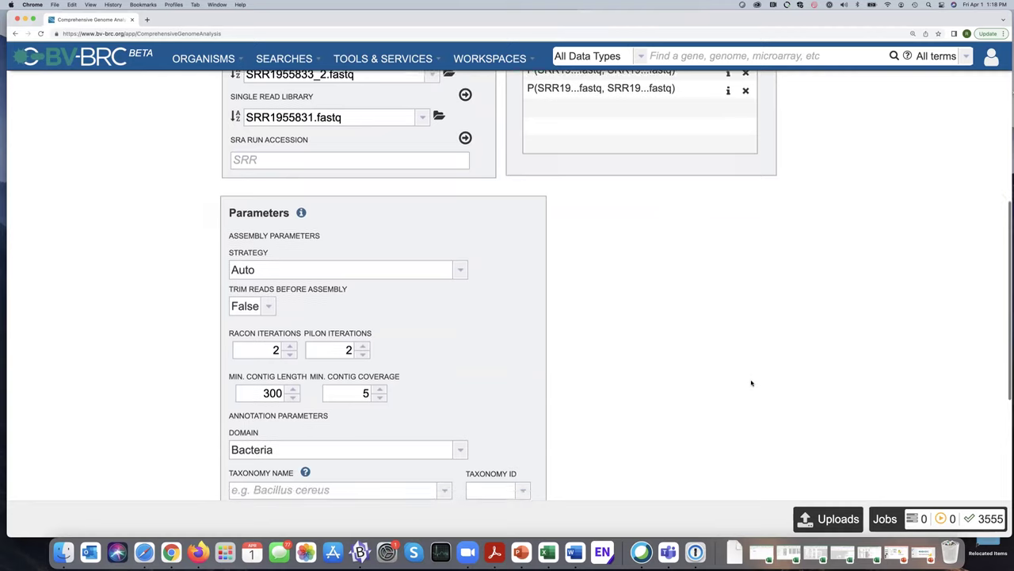
scroll(752, 384, "down", 2)
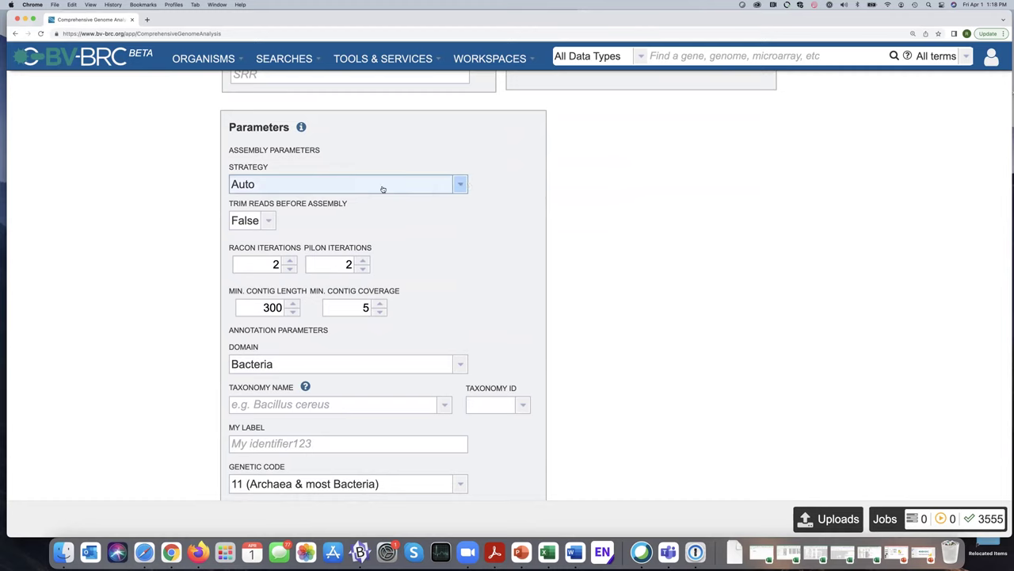
left_click(461, 186)
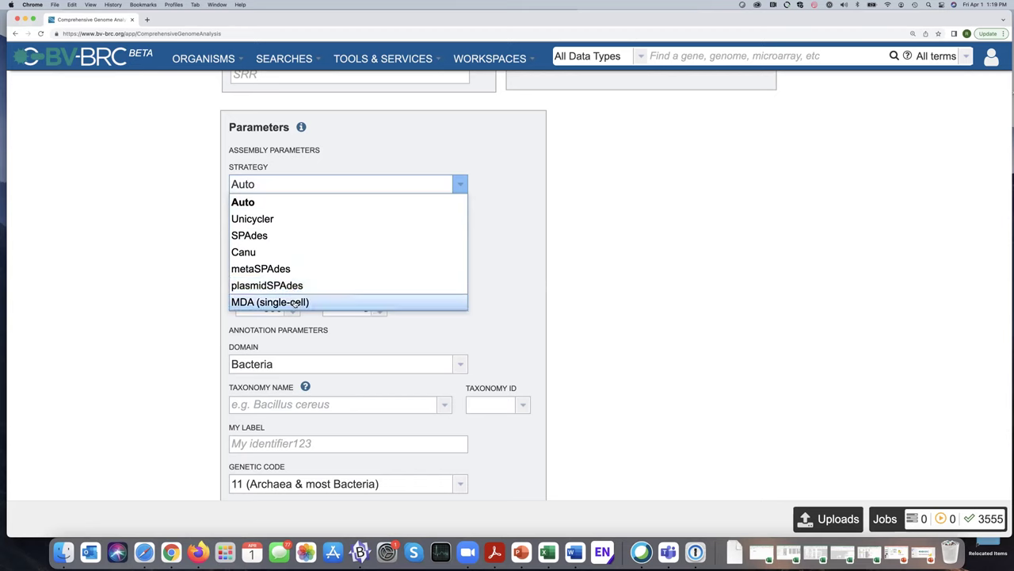
left_click(267, 221)
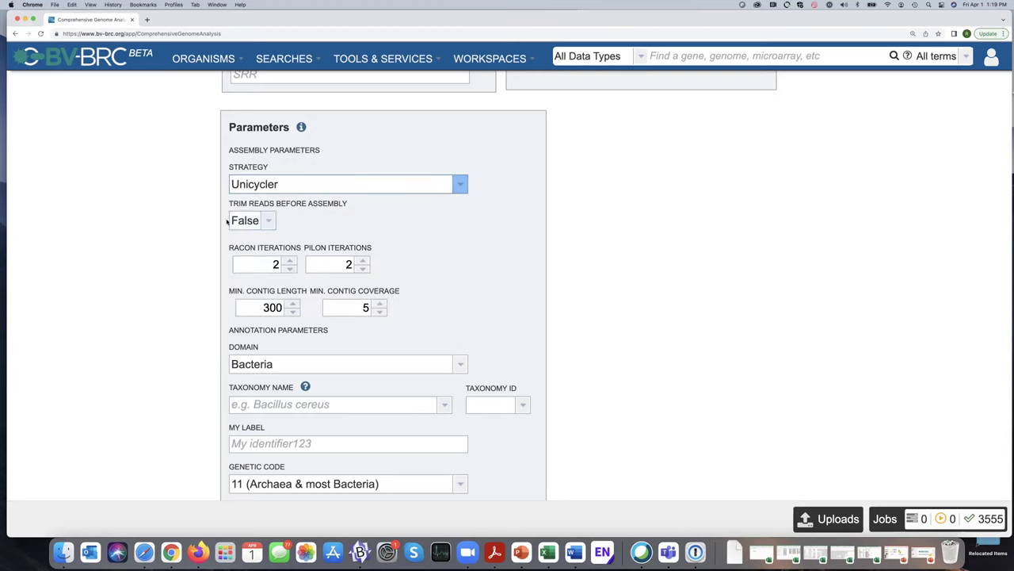
left_click(269, 222)
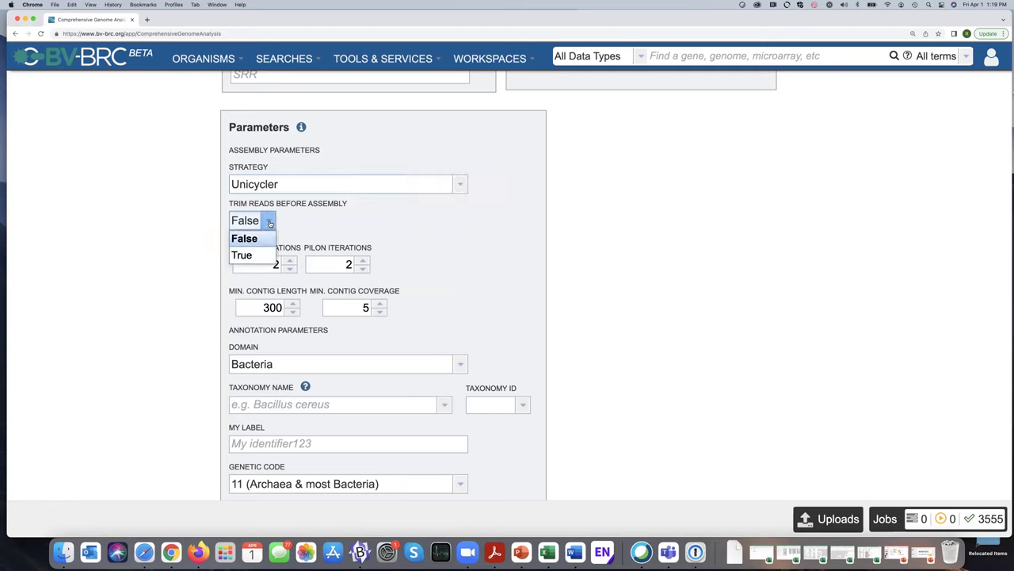
left_click(379, 208)
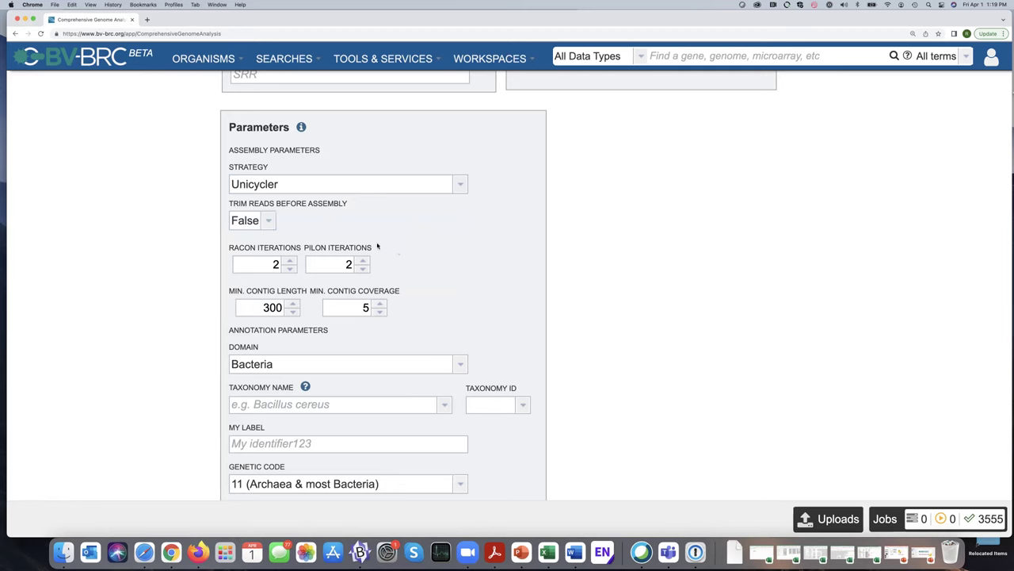
left_click(269, 221)
left_click(242, 255)
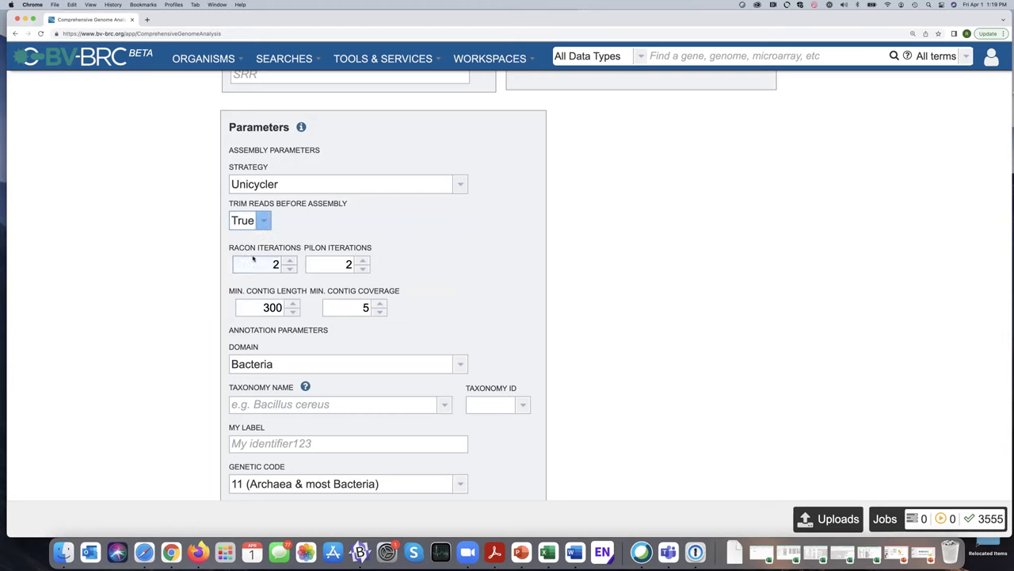
Step: Choose Bacteria as the domain in the annotation parameters
scroll(382, 233, "down", 1)
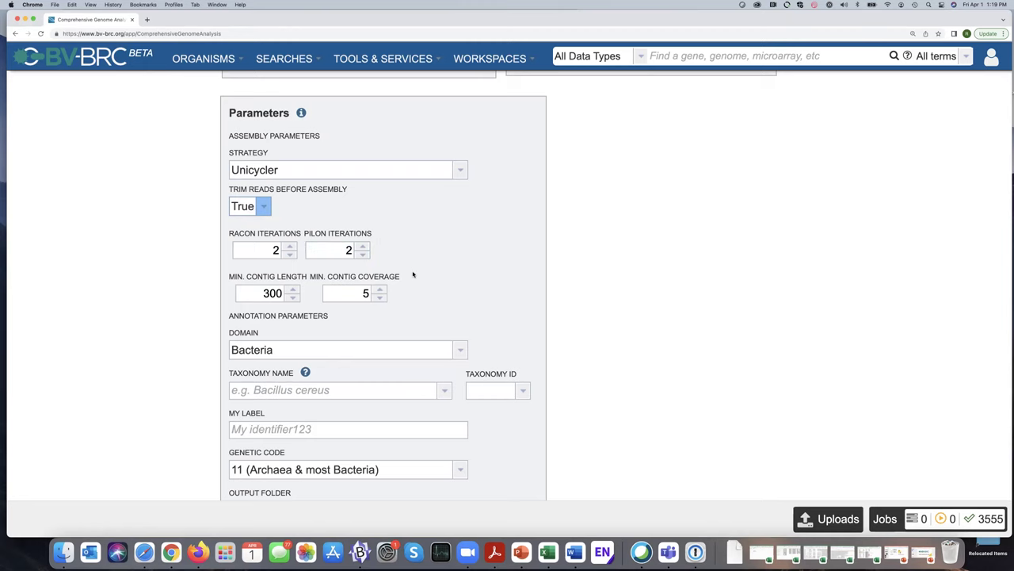
scroll(413, 275, "down", 1)
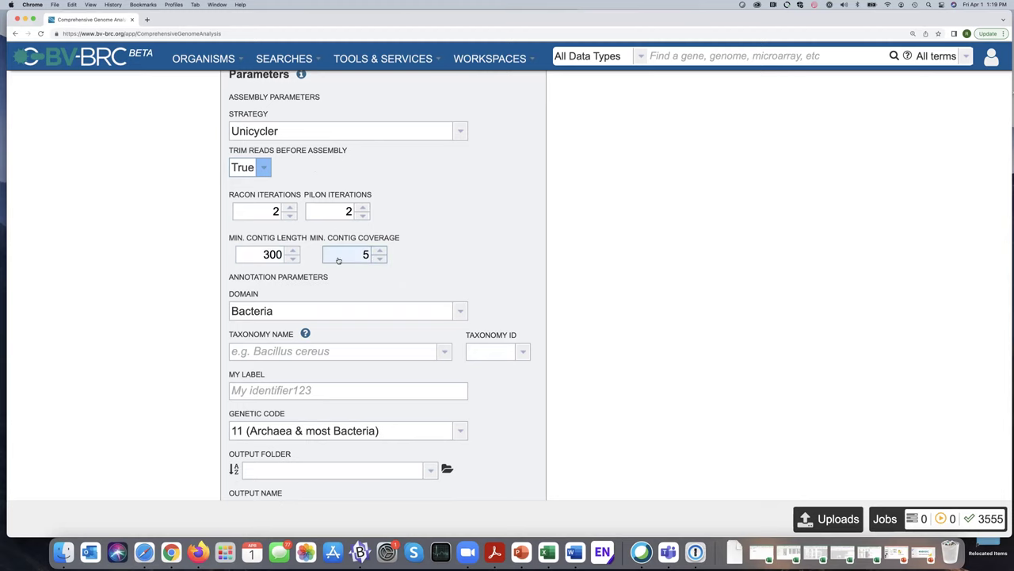
scroll(455, 254, "down", 2)
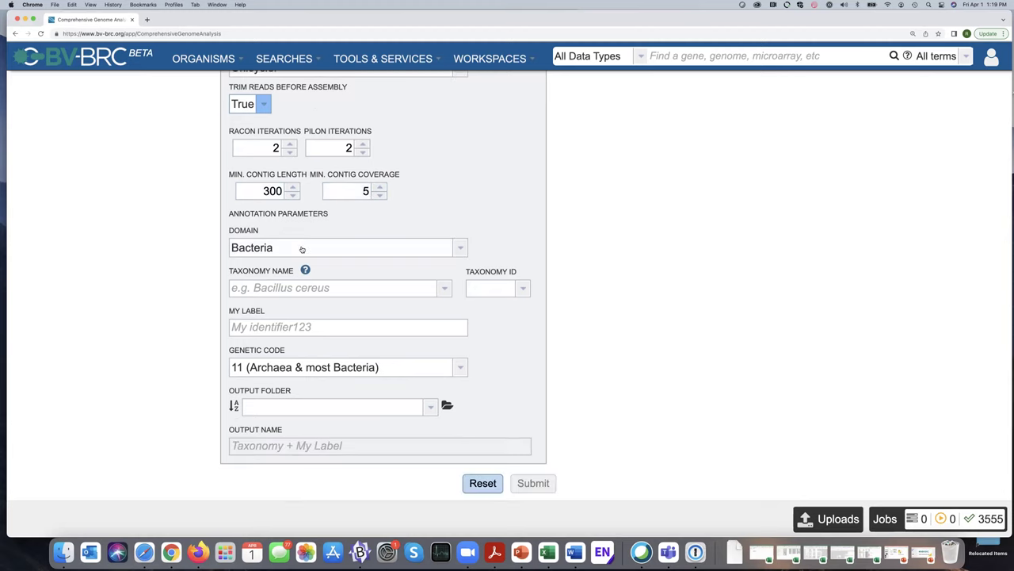
left_click(462, 248)
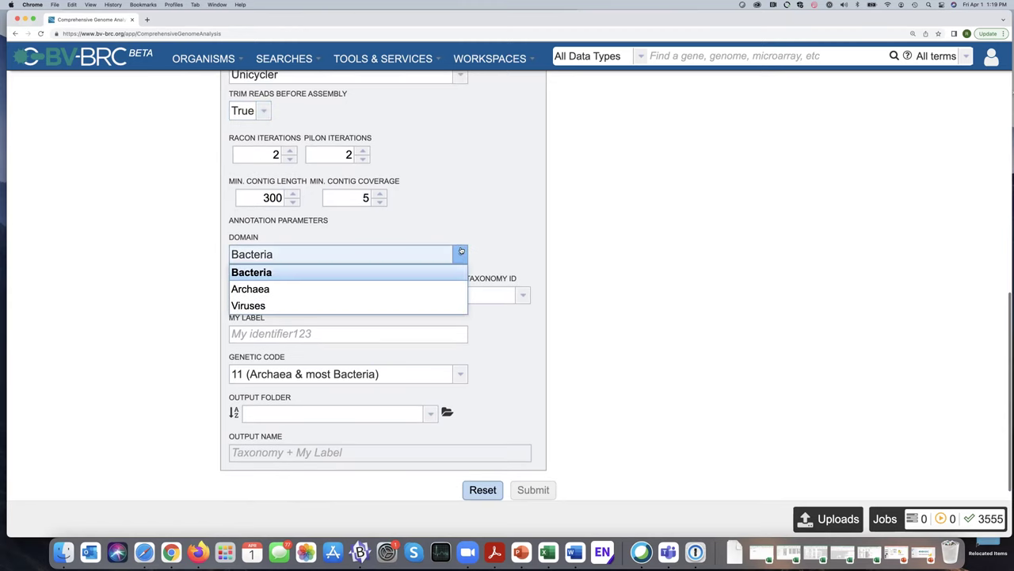
left_click(273, 272)
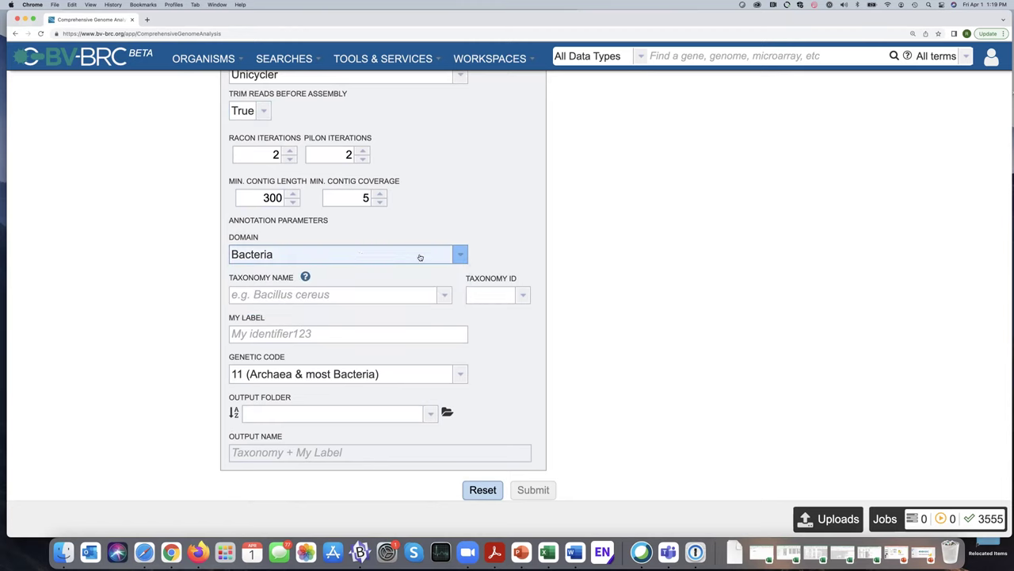
Step: Set the taxonomy name to the genus Staphylococcus
scroll(360, 254, "down", 1)
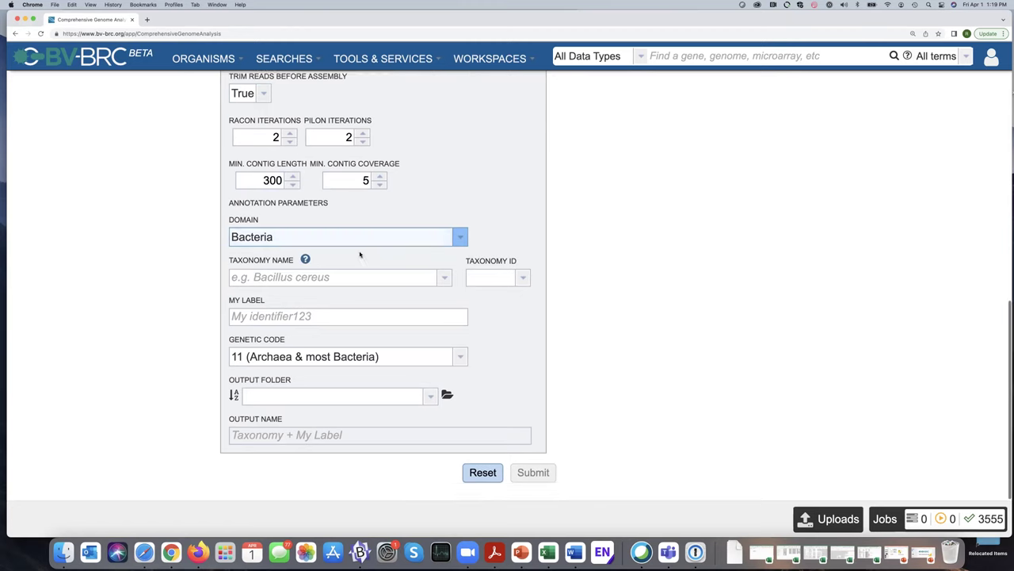
left_click(268, 279)
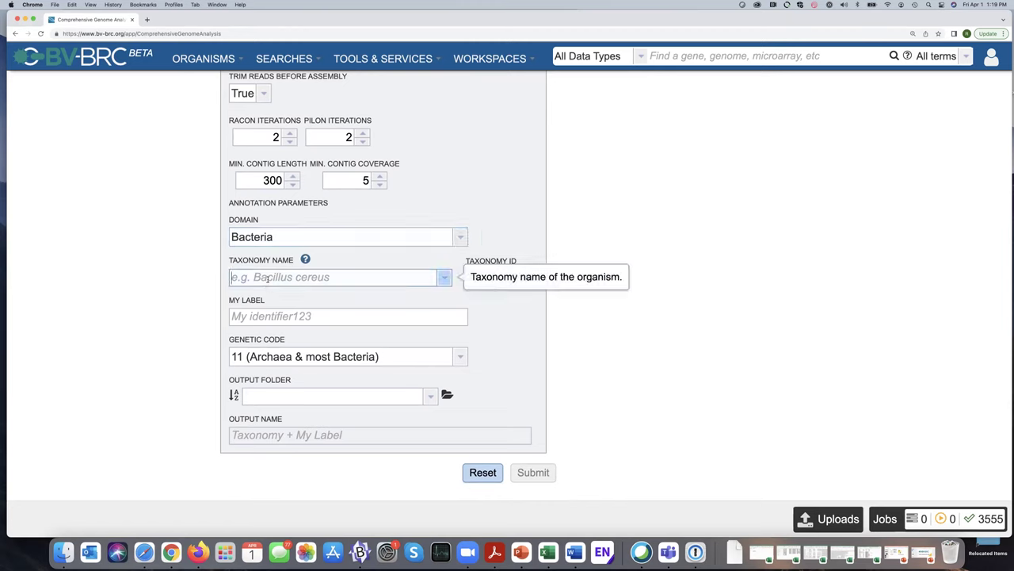
type("St")
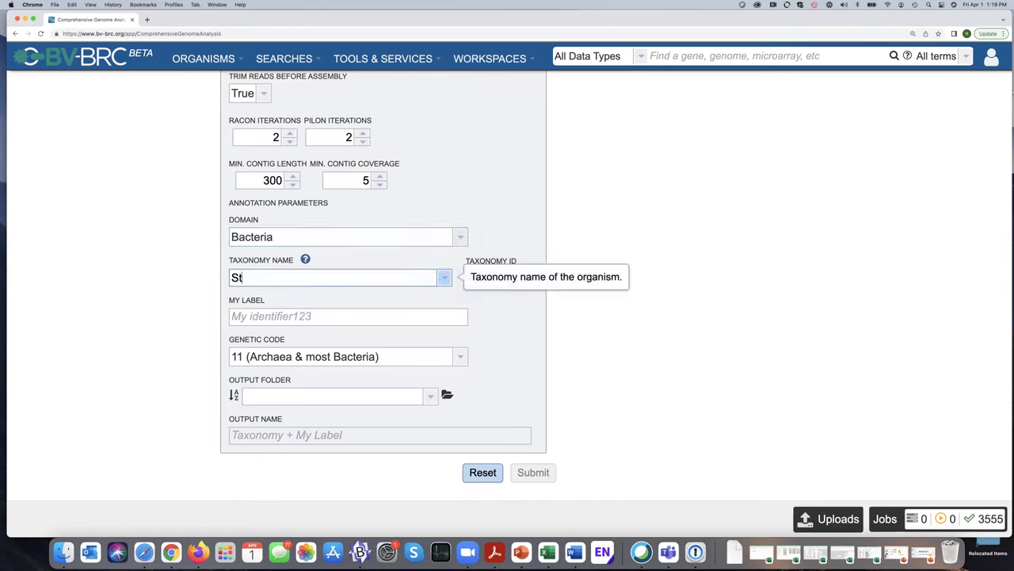
type("ap")
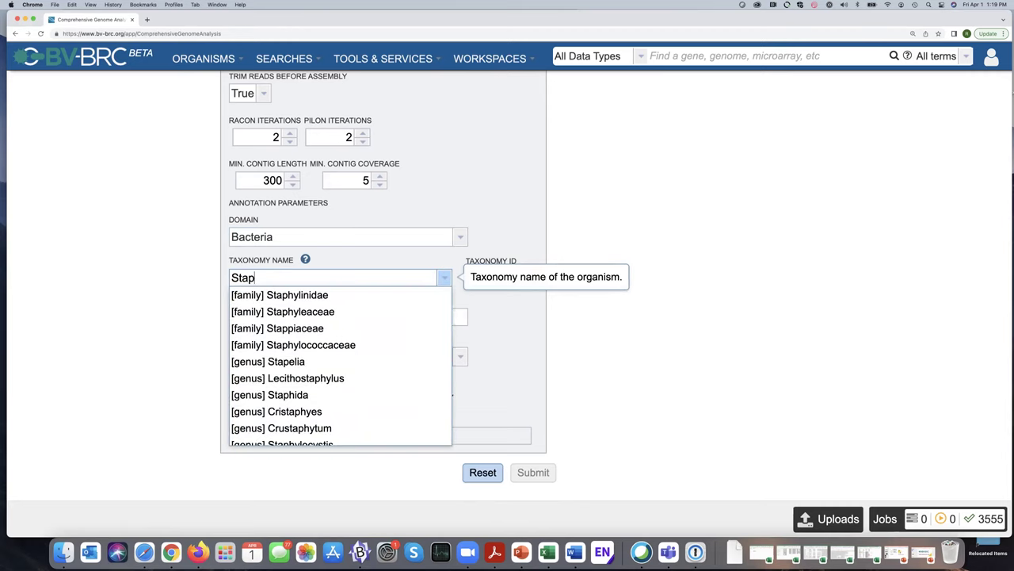
type("hy")
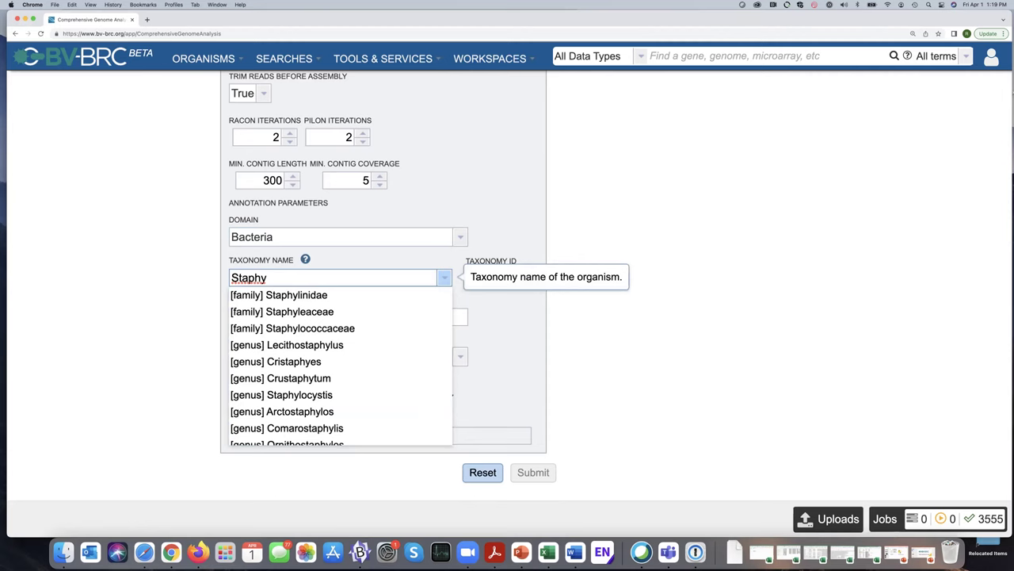
type("lo")
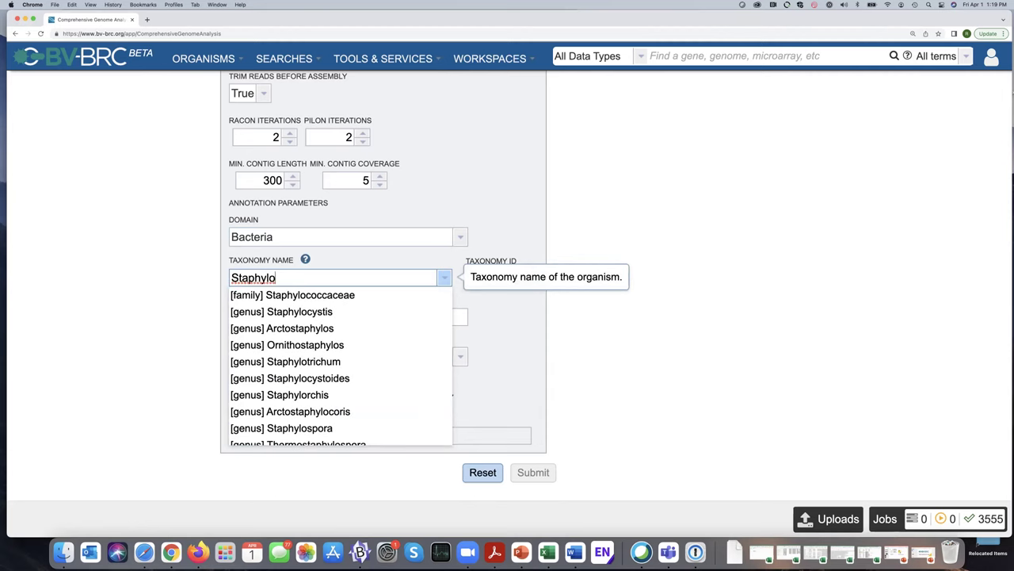
type("coccu")
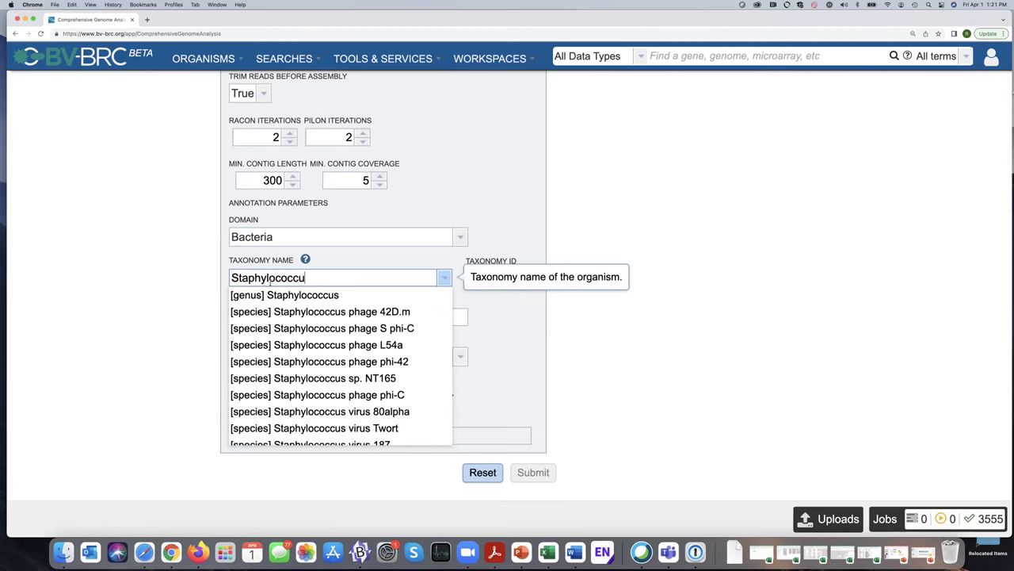
left_click(289, 295)
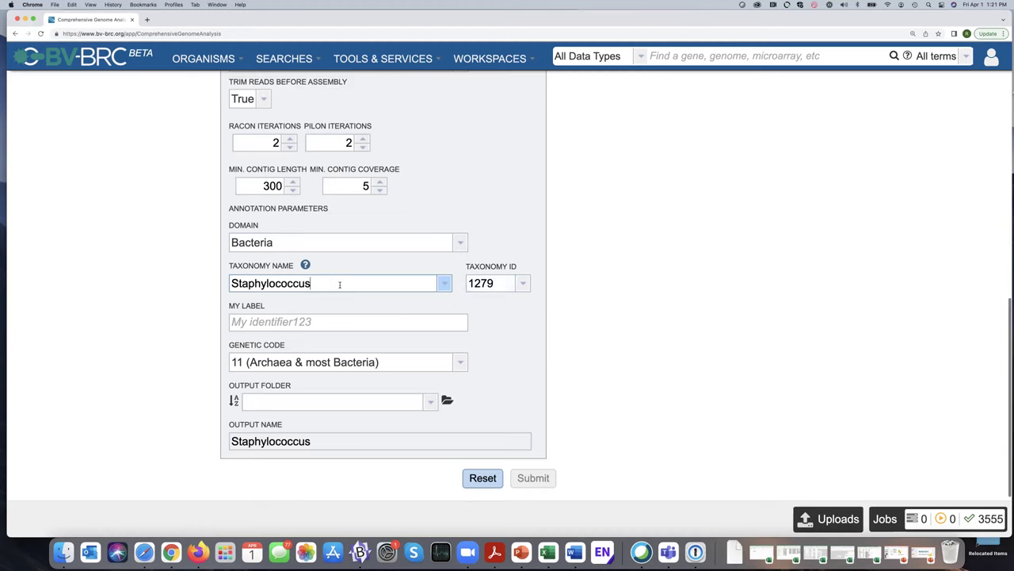
Step: Enter "BV-BRC webinar series" as My Label and choose genetic code 11 (Archaea & most Bacteria)
scroll(340, 285, "up", 1)
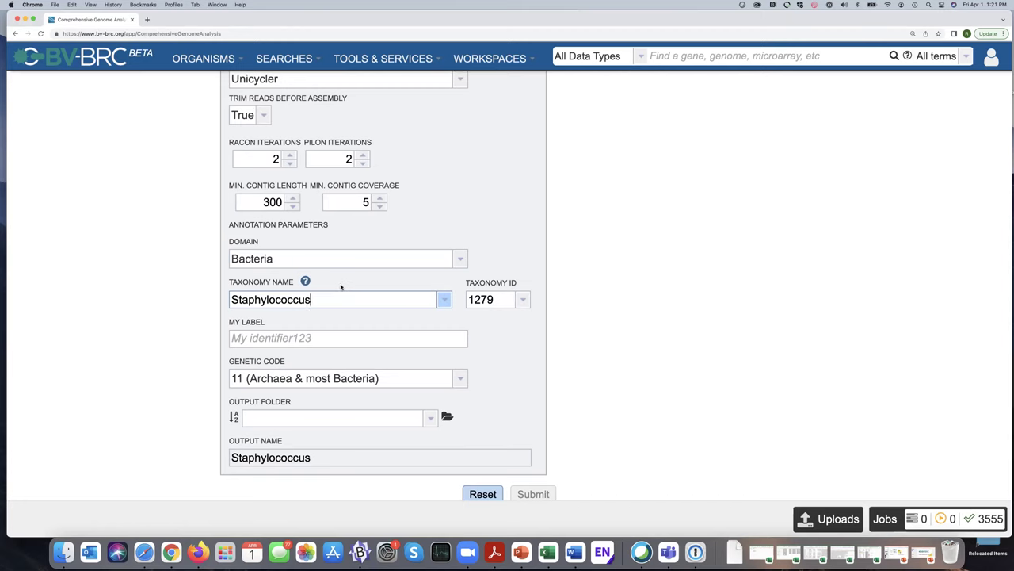
left_click(251, 337)
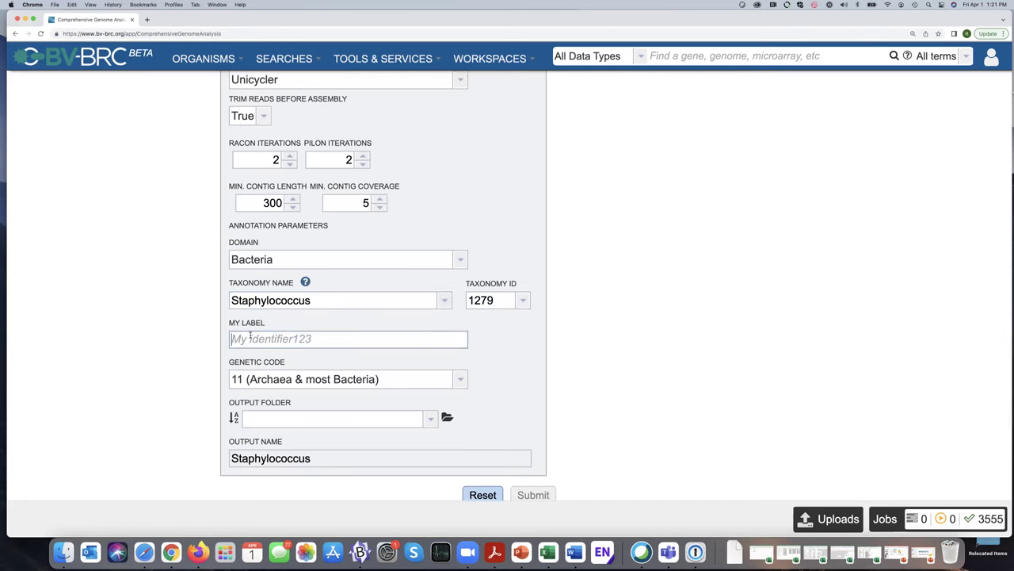
type("BV")
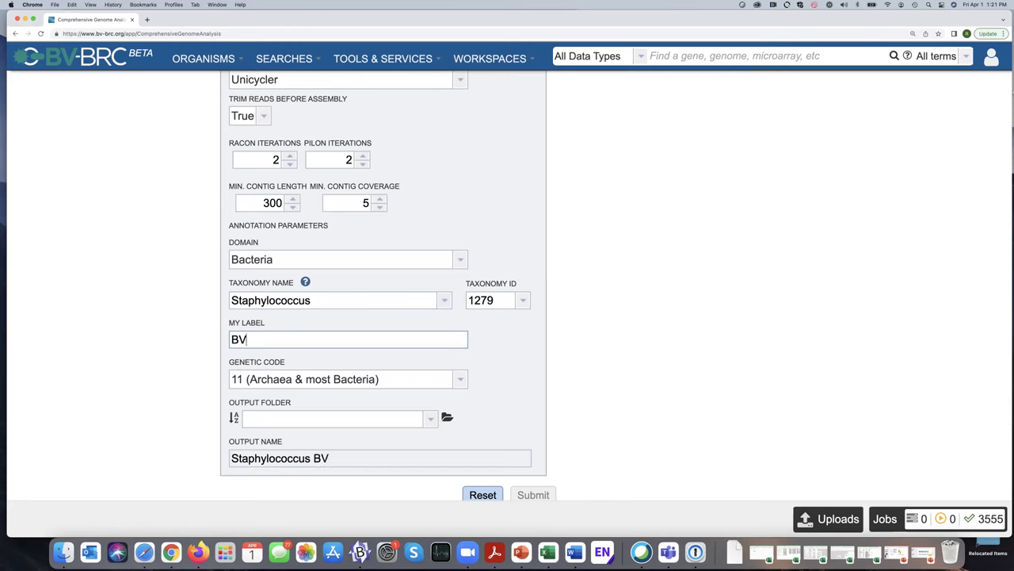
type("-BRC webin")
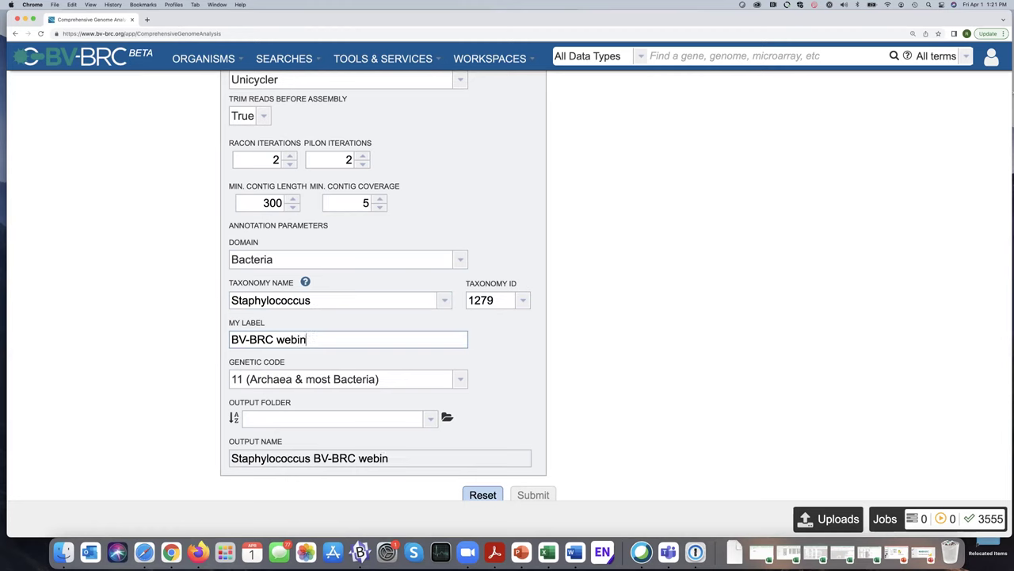
type("ar series")
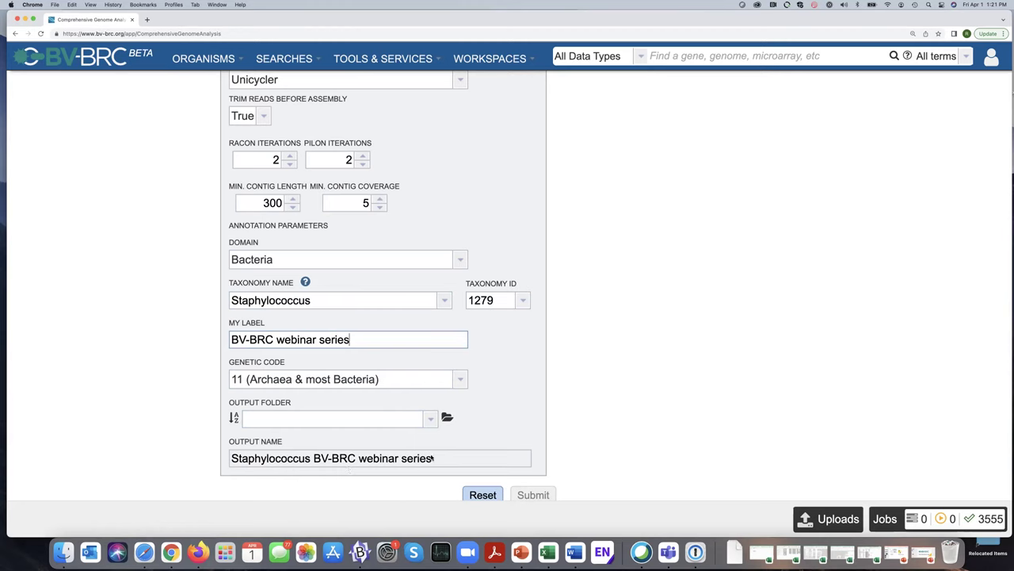
type("18")
key("BackSpace")
key("BackSpace")
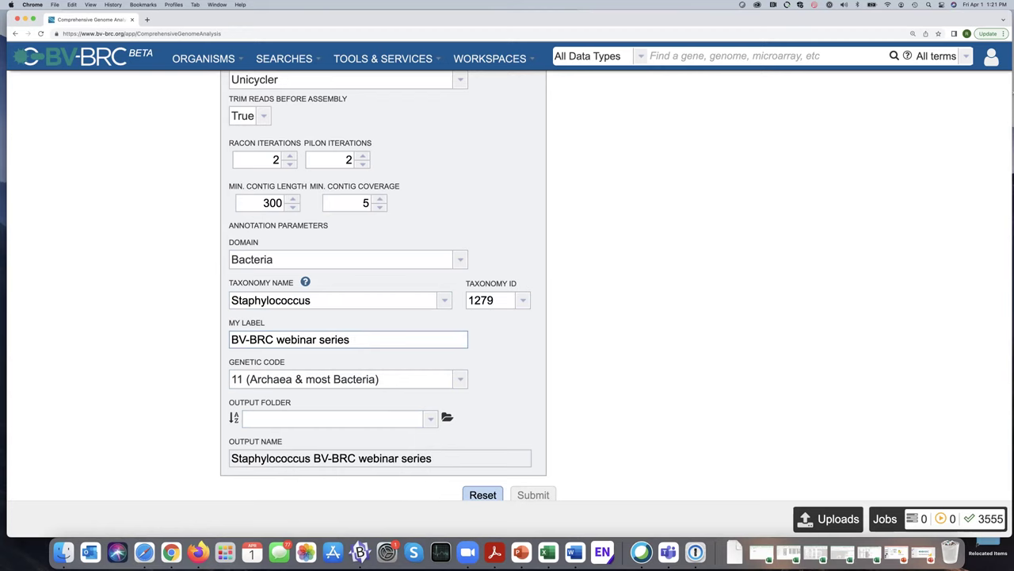
left_click(462, 380)
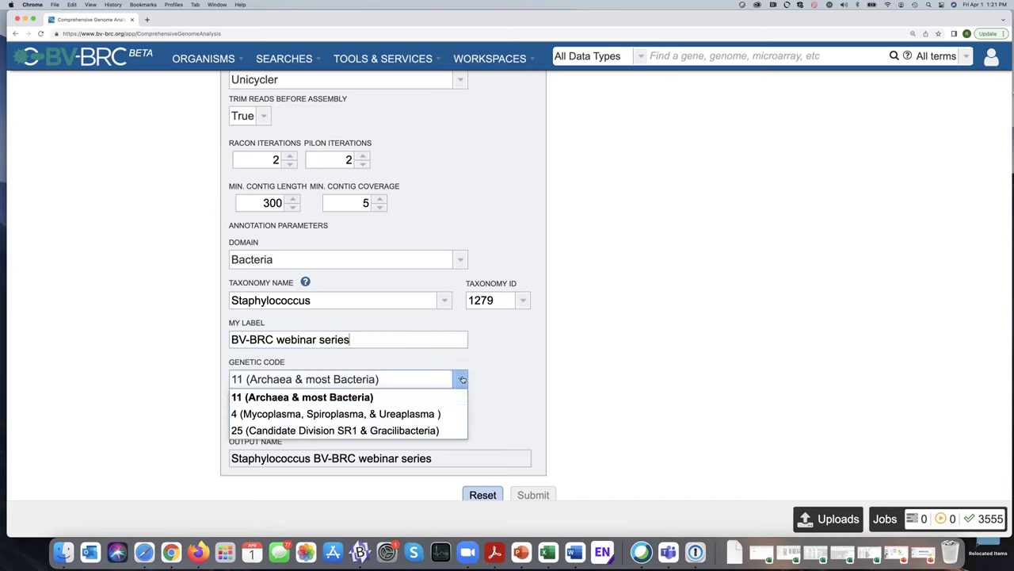
left_click(355, 397)
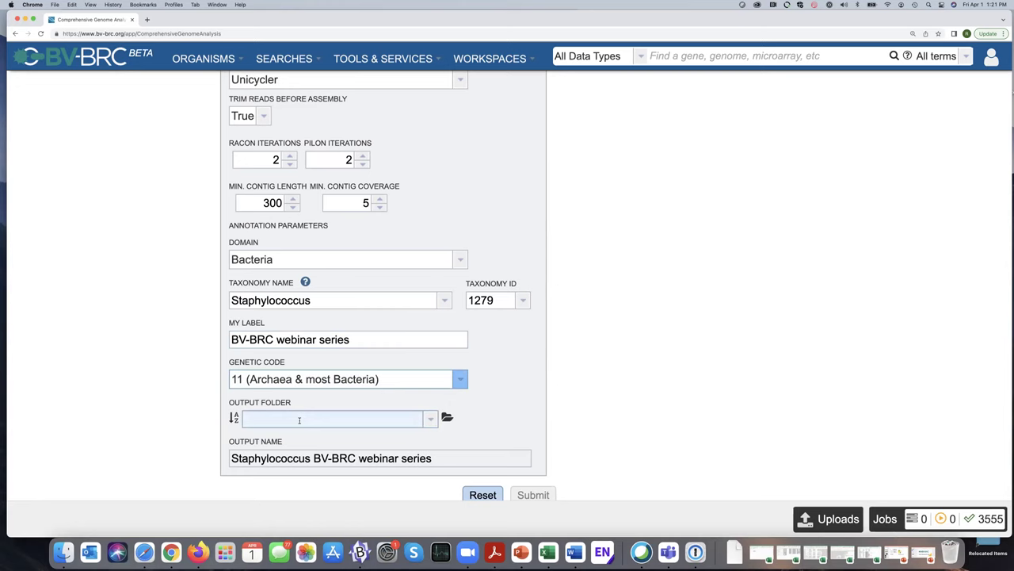
Step: Browse for the output folder and create a new folder named "BV-BRC Webinar test" in the home workspace
left_click(447, 418)
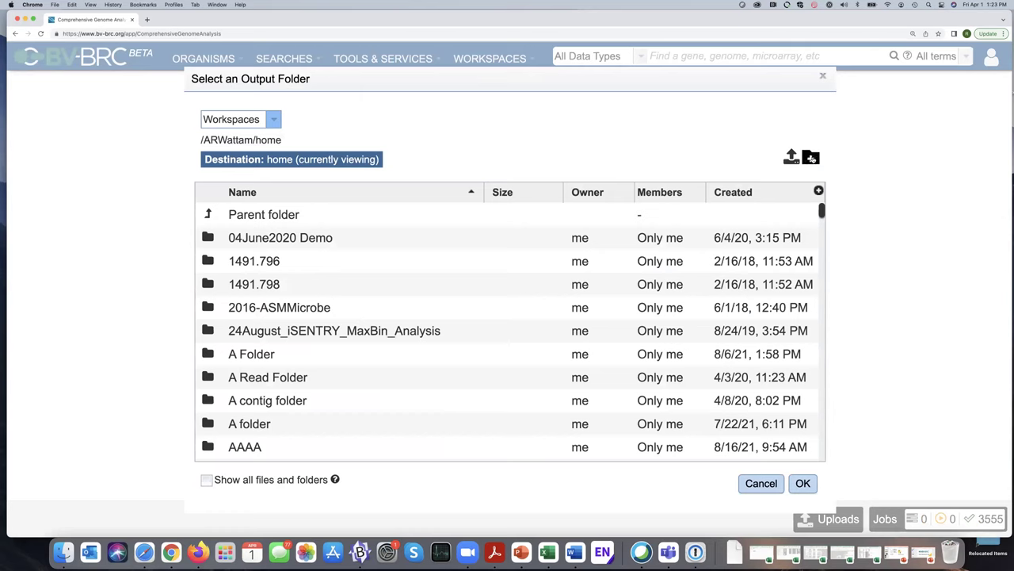
left_click(811, 158)
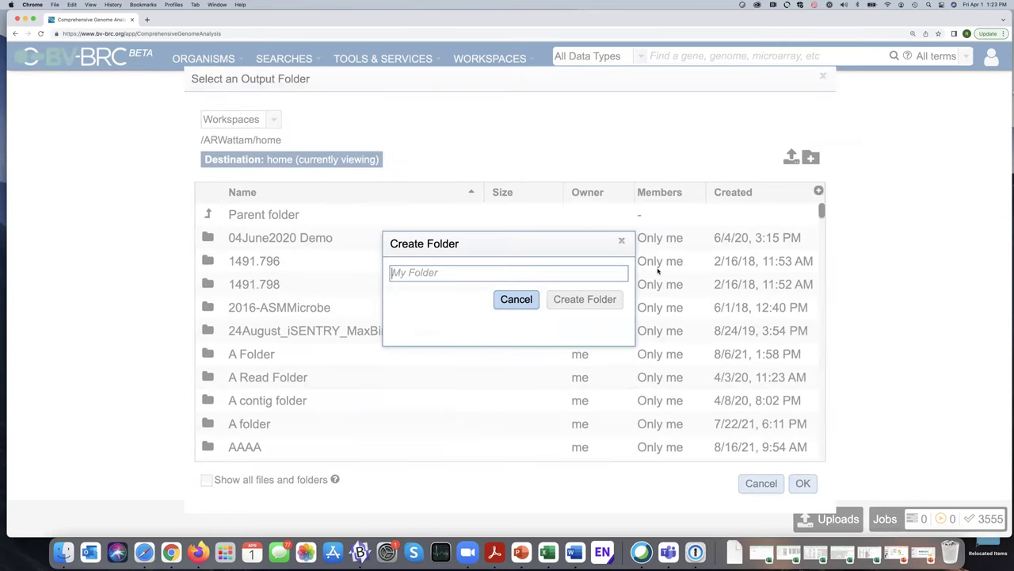
type("BV-BRC Webinar test")
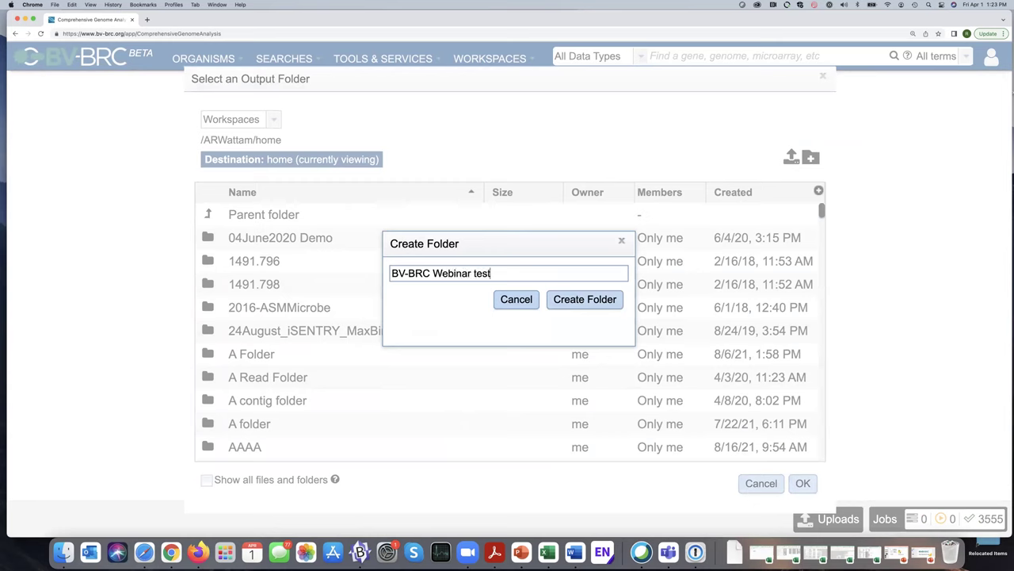
left_click(600, 298)
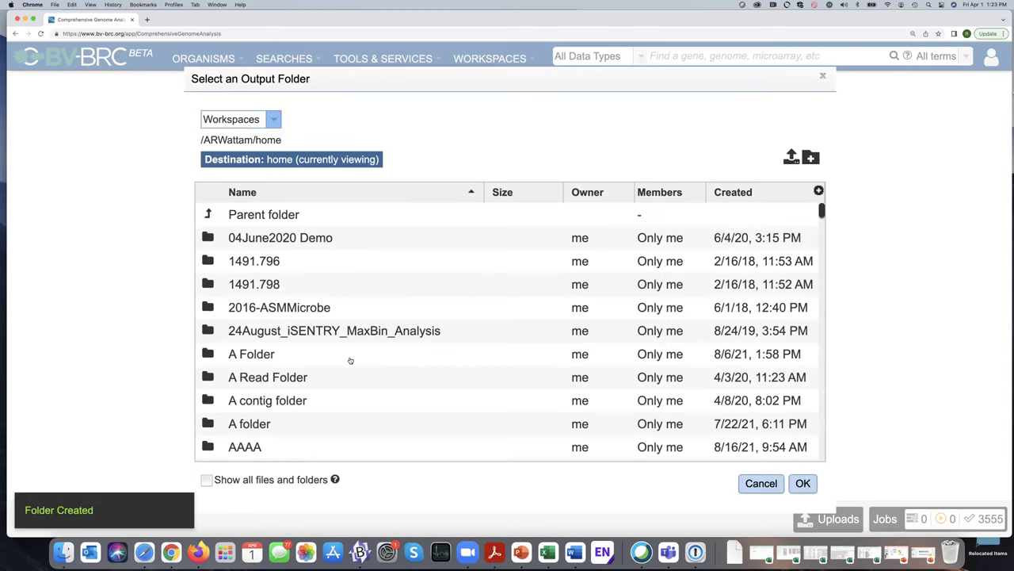
Step: Choose the BV-BRC Webinar test folder as the job's output folder
scroll(350, 360, "down", 8)
scroll(351, 361, "down", 10)
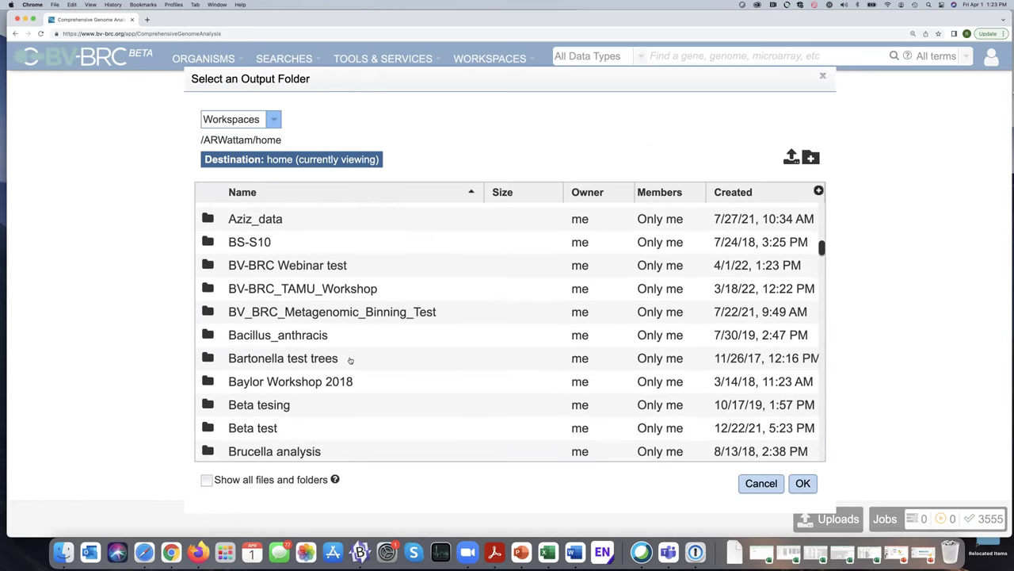
scroll(197, 264, "down", 1)
left_click(232, 264)
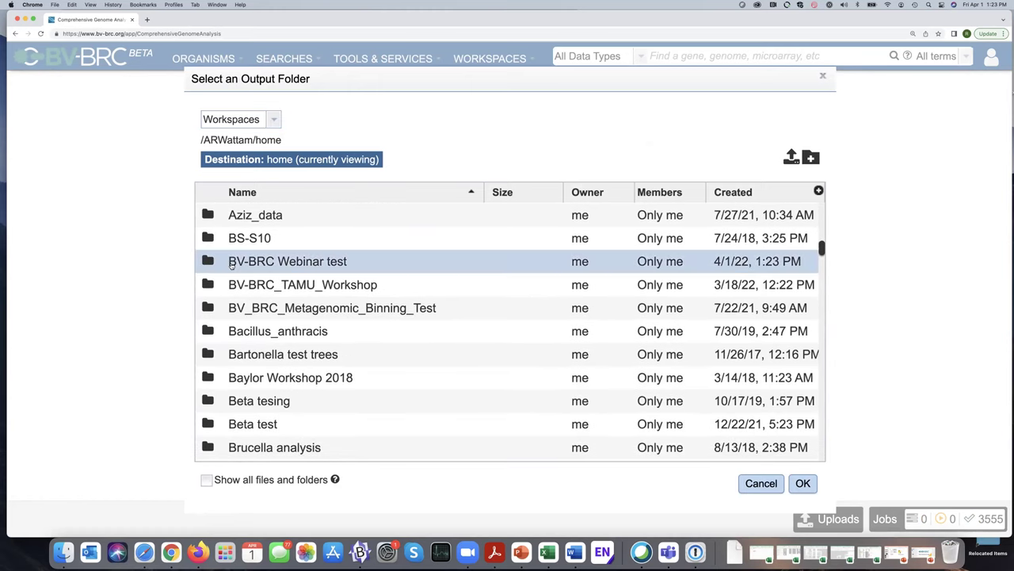
left_click(802, 483)
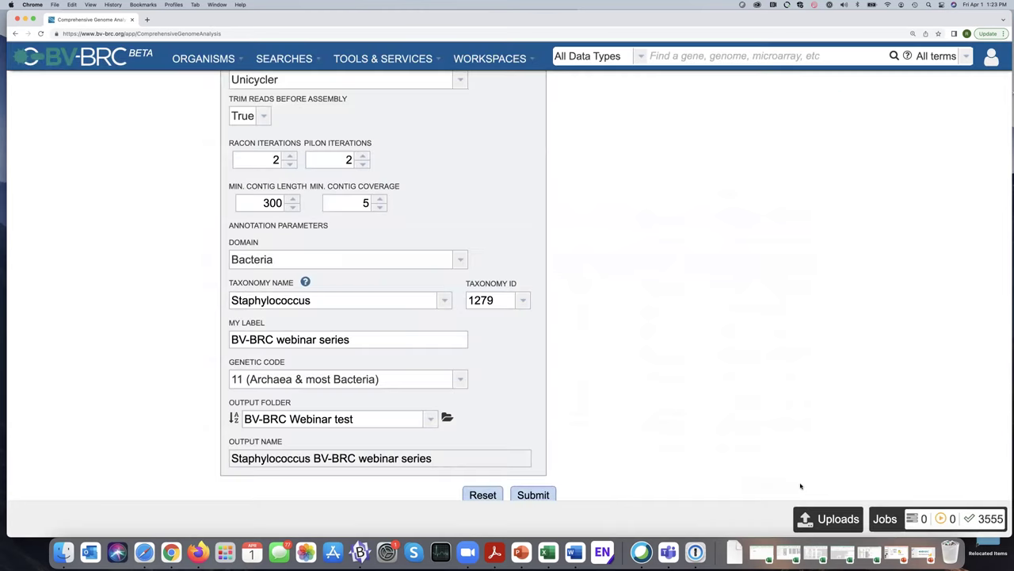
Step: Review the selected libraries and parameters of the Comprehensive Genome Analysis form and submit the job
scroll(670, 410, "down", 1)
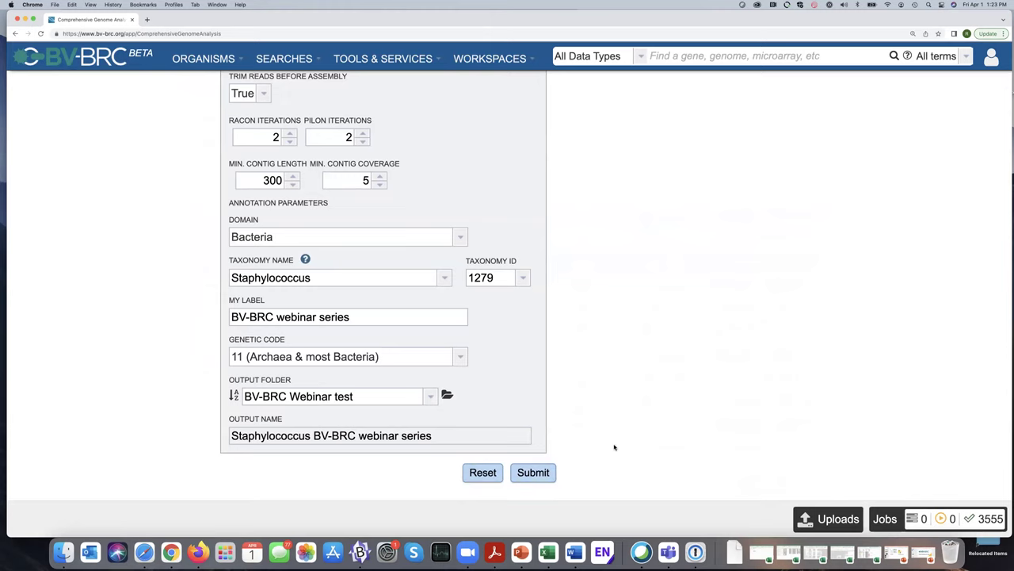
scroll(614, 448, "up", 10)
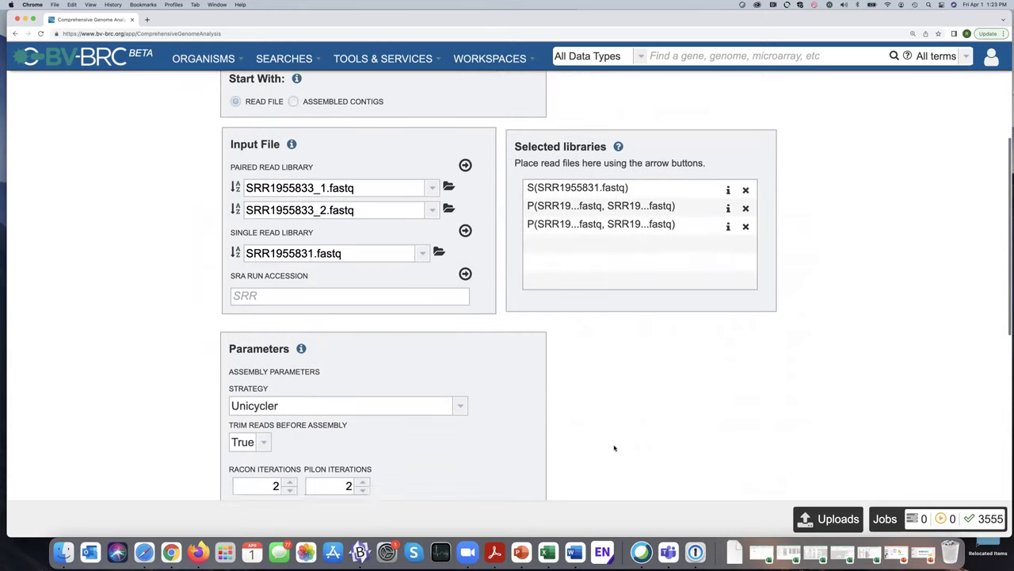
scroll(614, 448, "down", 6)
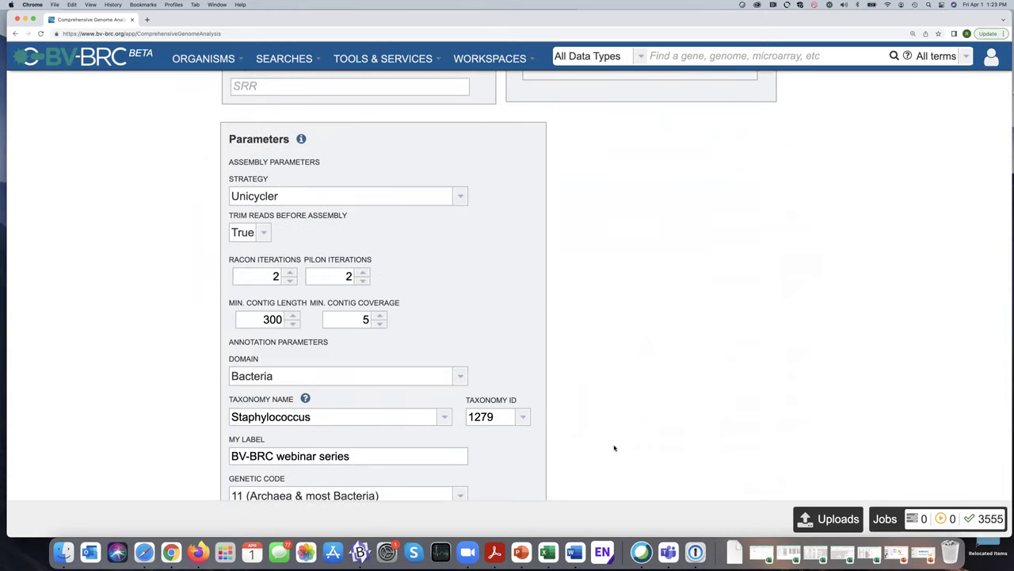
scroll(614, 447, "down", 4)
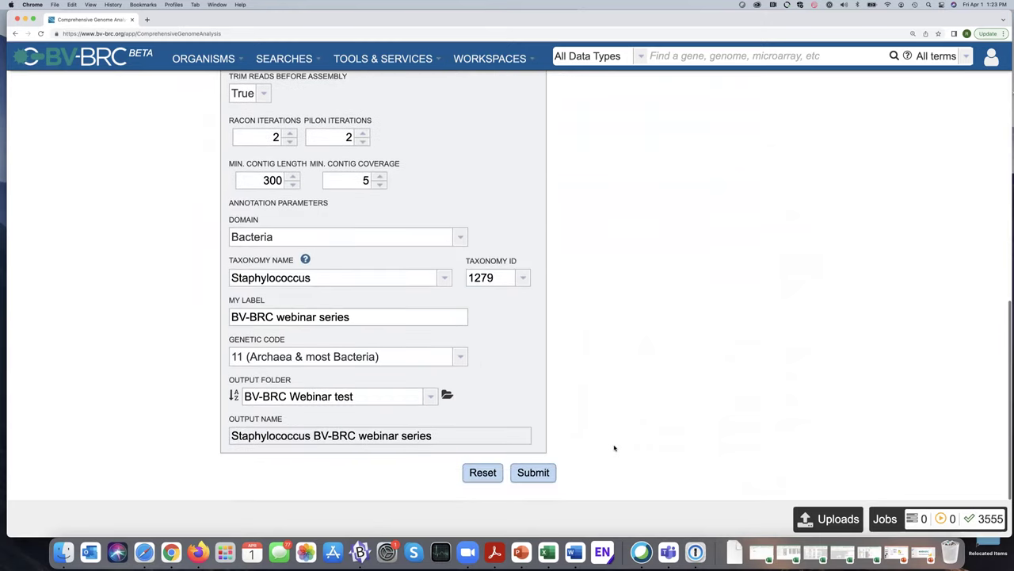
left_click(532, 473)
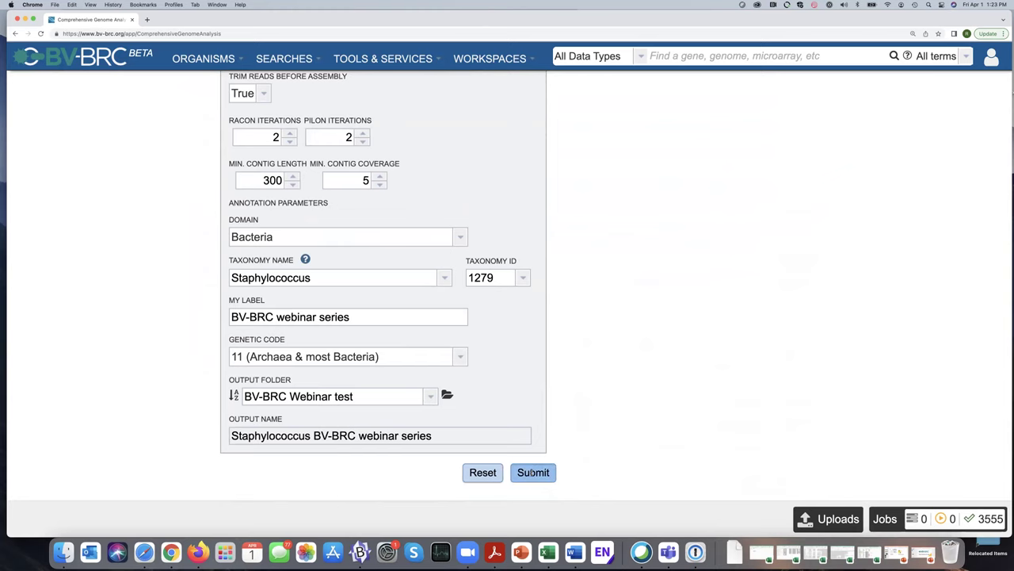
scroll(746, 413, "down", 1)
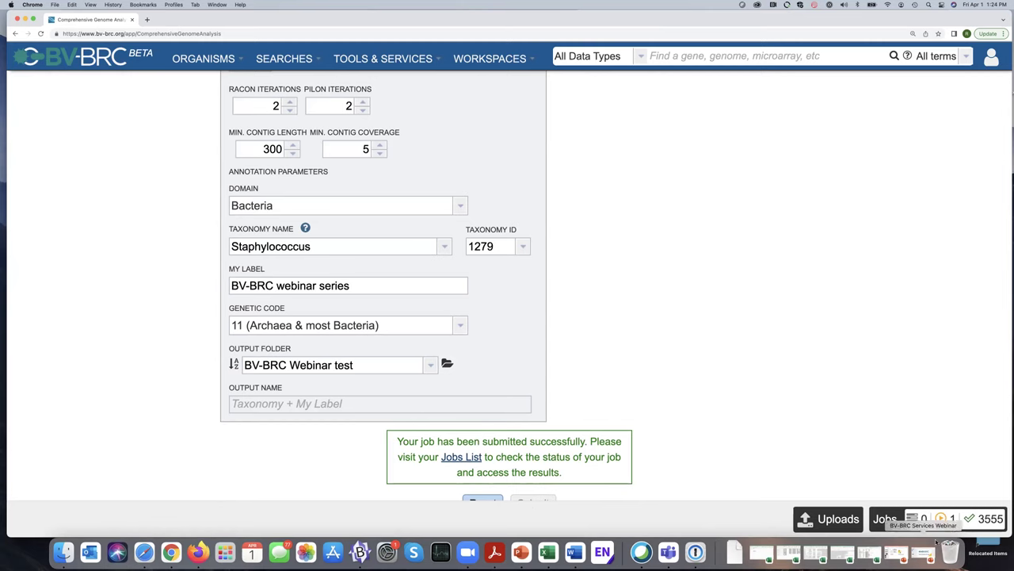
left_click(496, 61)
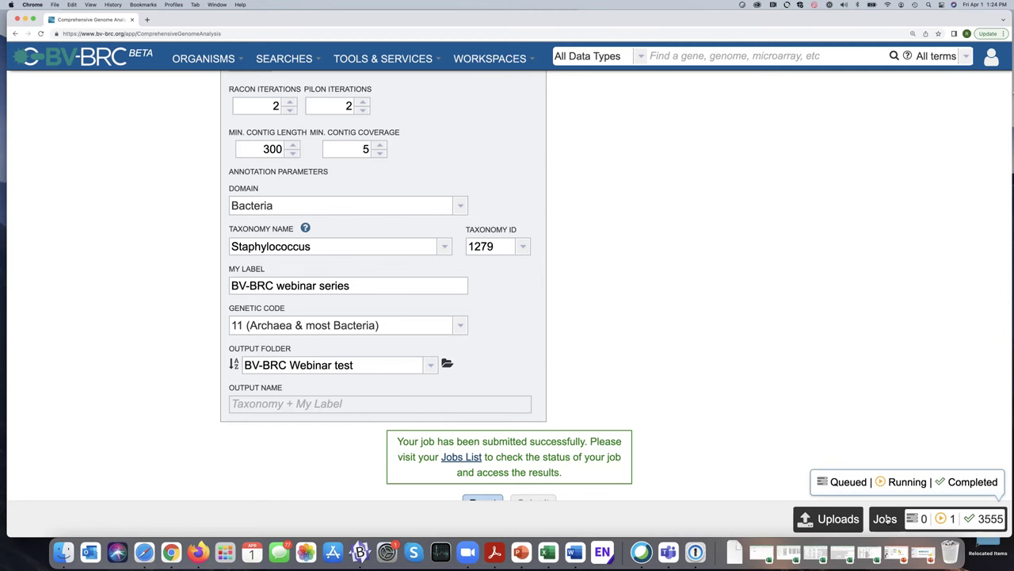
left_click(886, 519)
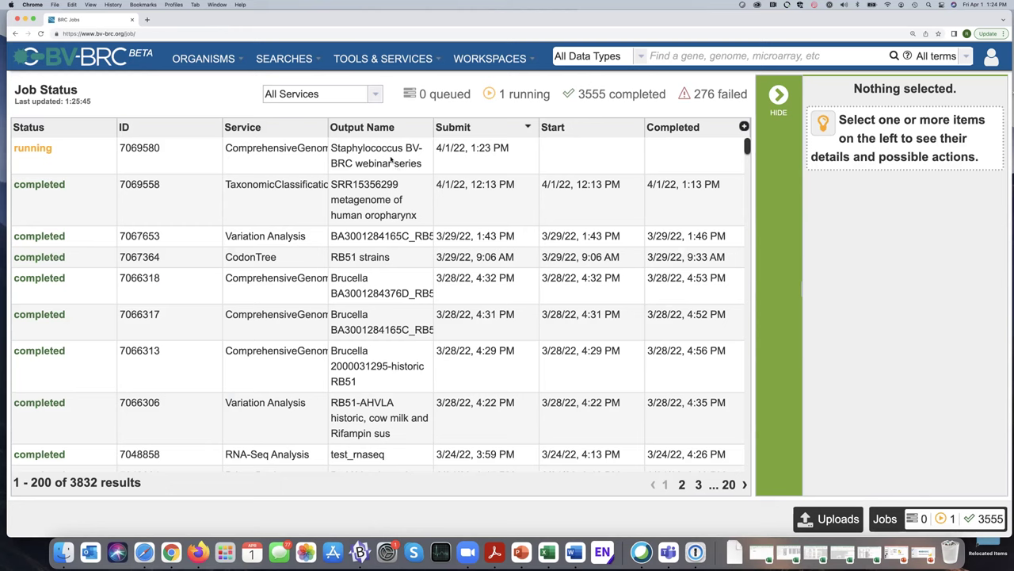
left_click(390, 159)
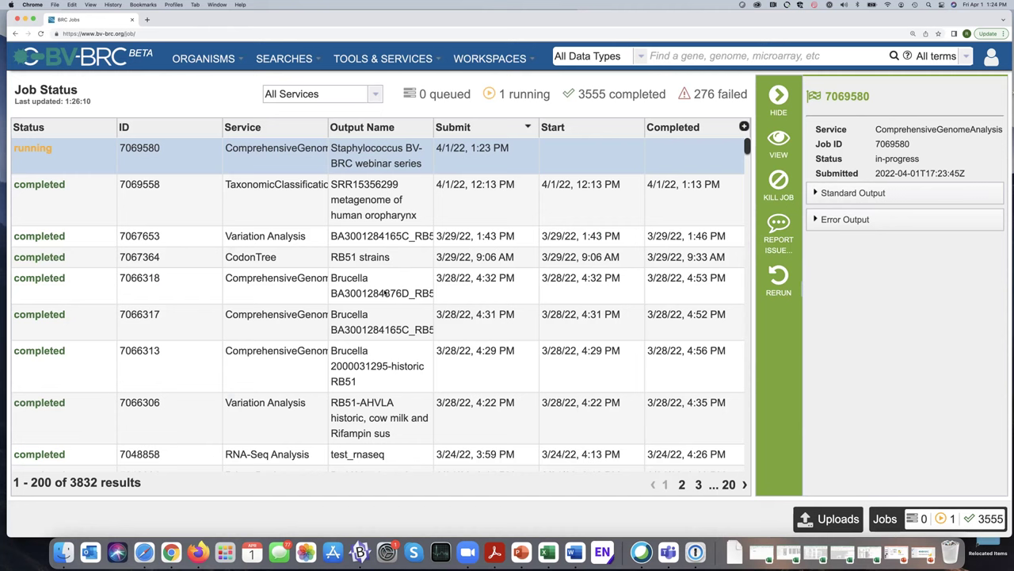
left_click(385, 292)
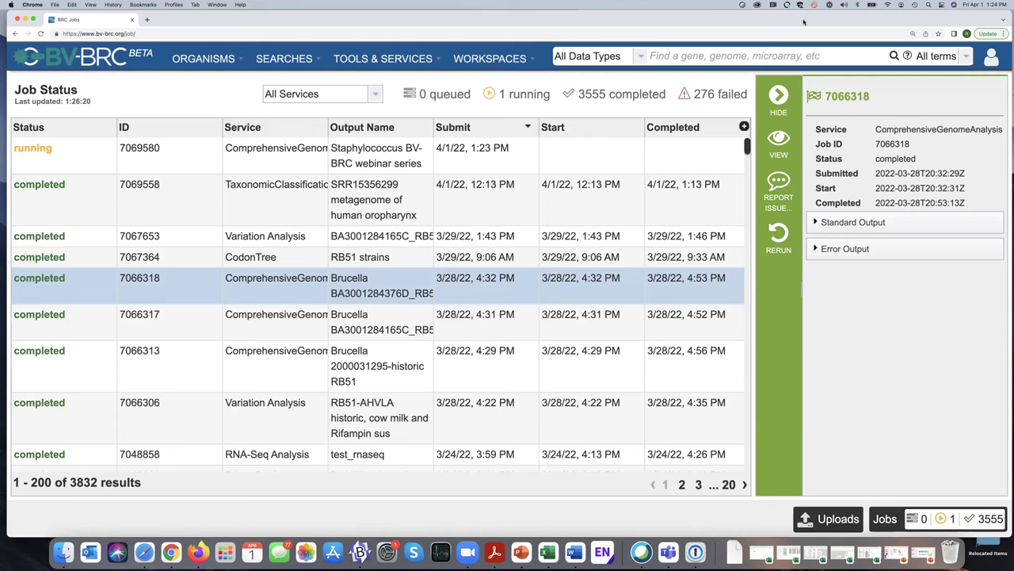
Step: Open the public workspaces and enter the BV-BRC Workshop workspace
left_click(511, 45)
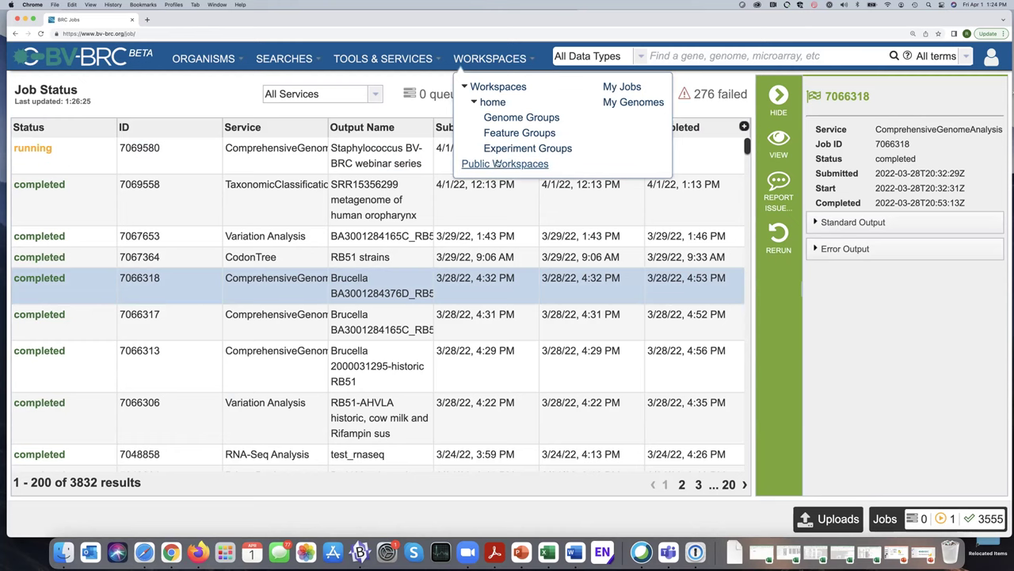
left_click(497, 164)
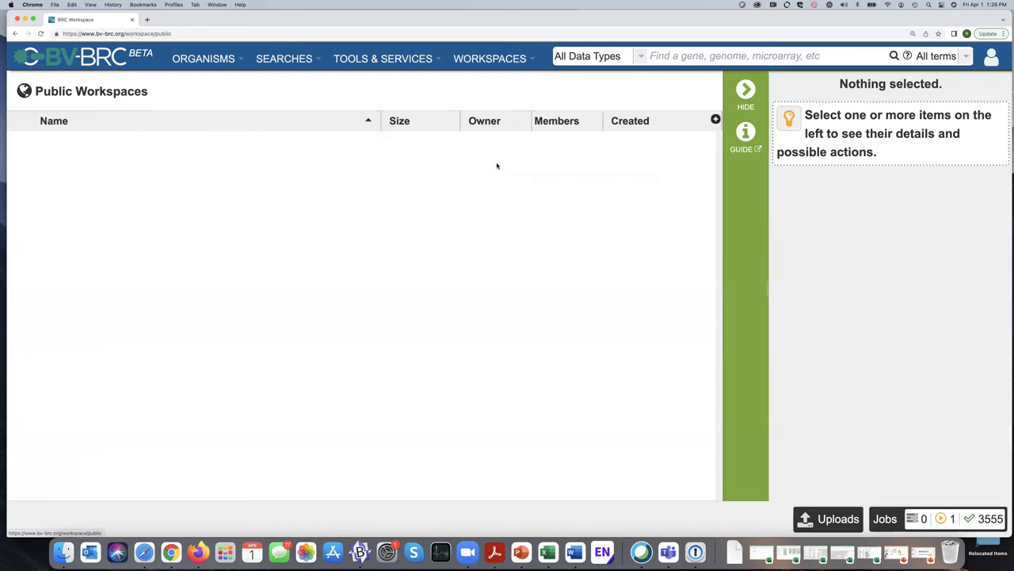
scroll(319, 281, "down", 2)
scroll(319, 282, "down", 10)
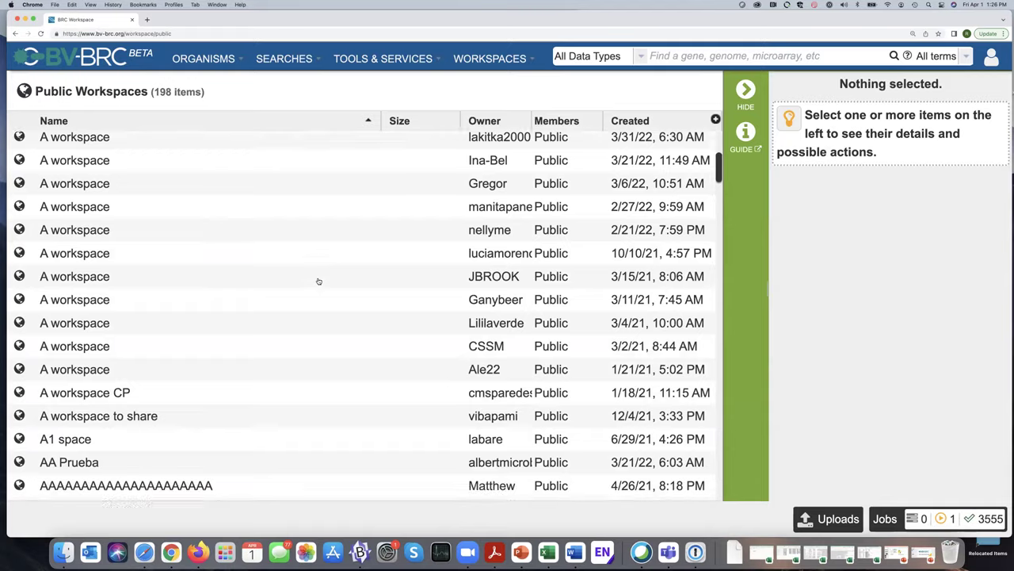
scroll(318, 282, "down", 1)
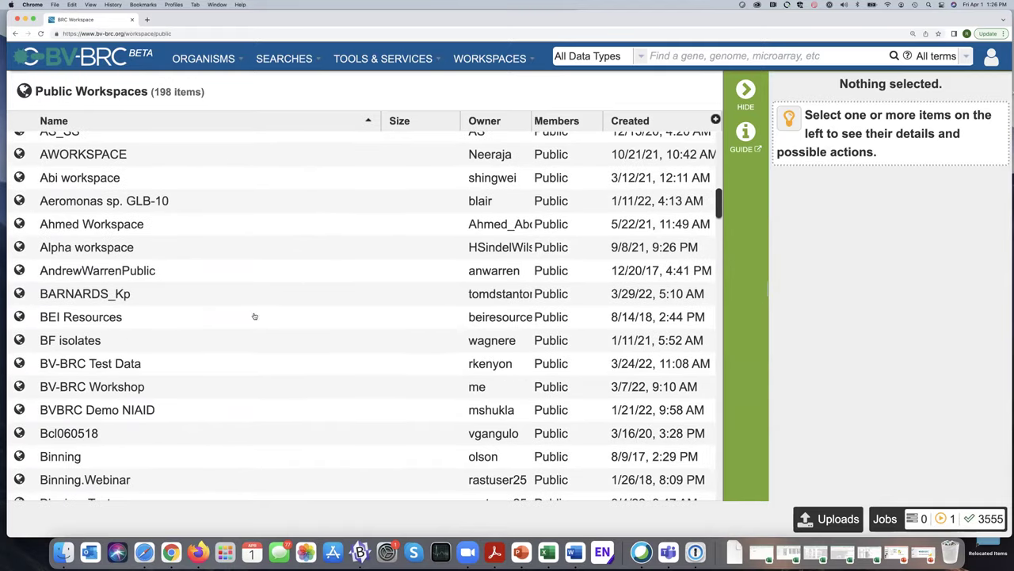
left_click(20, 387)
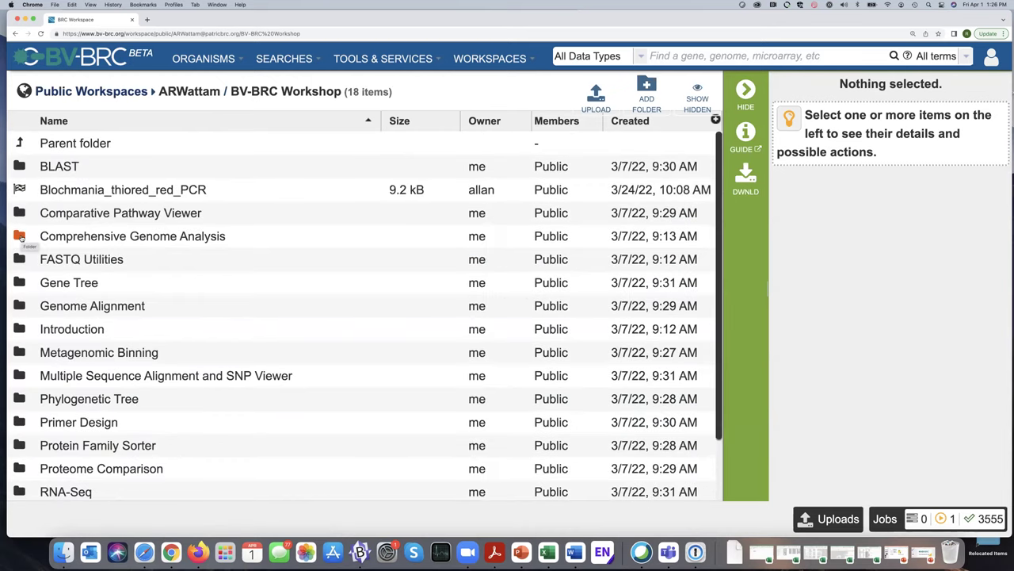
Step: In Comprehensive Genome Analysis, open the Assignment-Staphylococcus reads folder and its Staphylococcus aureus SRR1955831_SRR1955832_SRR1955833 job result
left_click(20, 236)
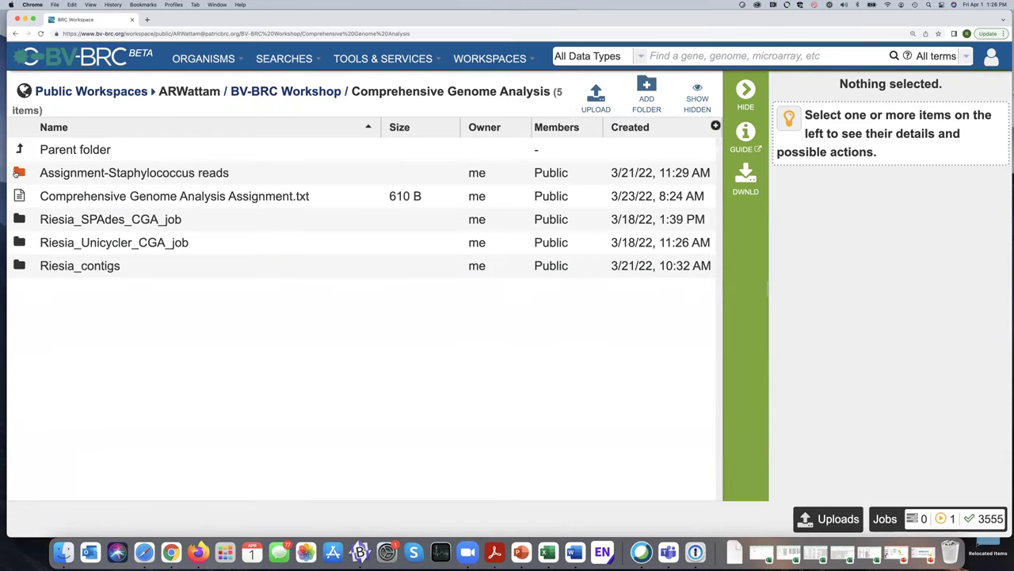
left_click(18, 173)
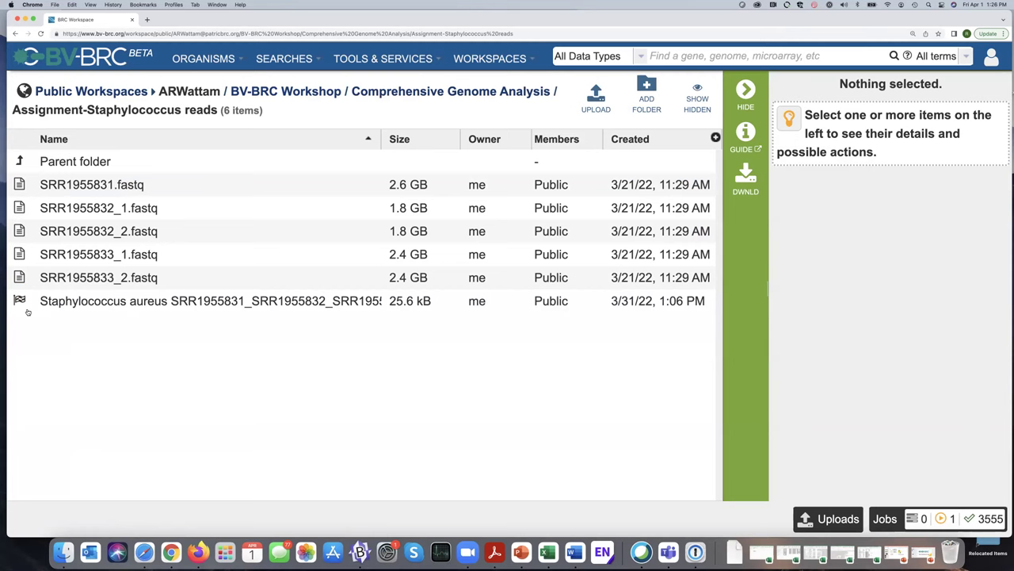
scroll(652, 317, "right", 1)
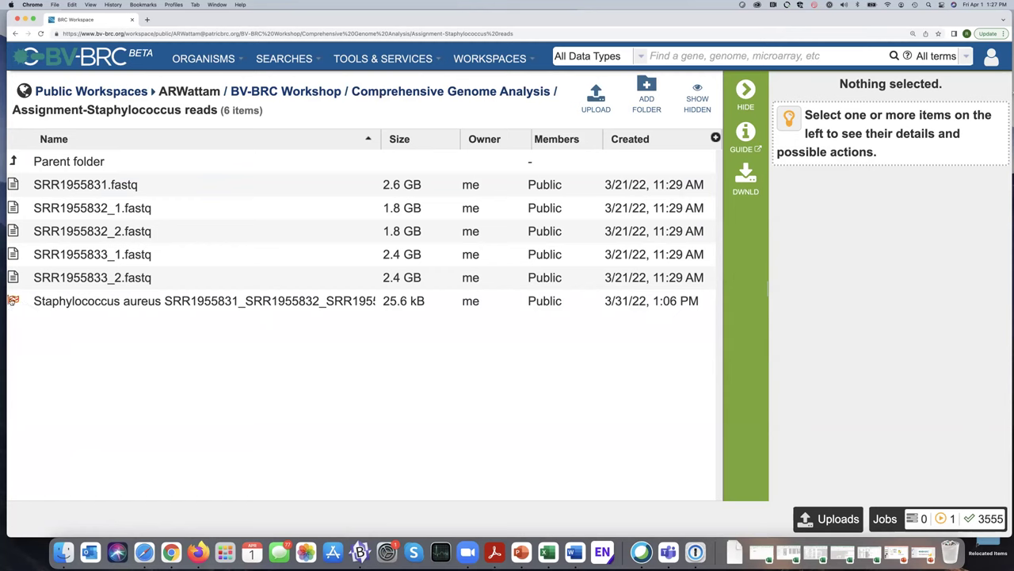
double_click(12, 302)
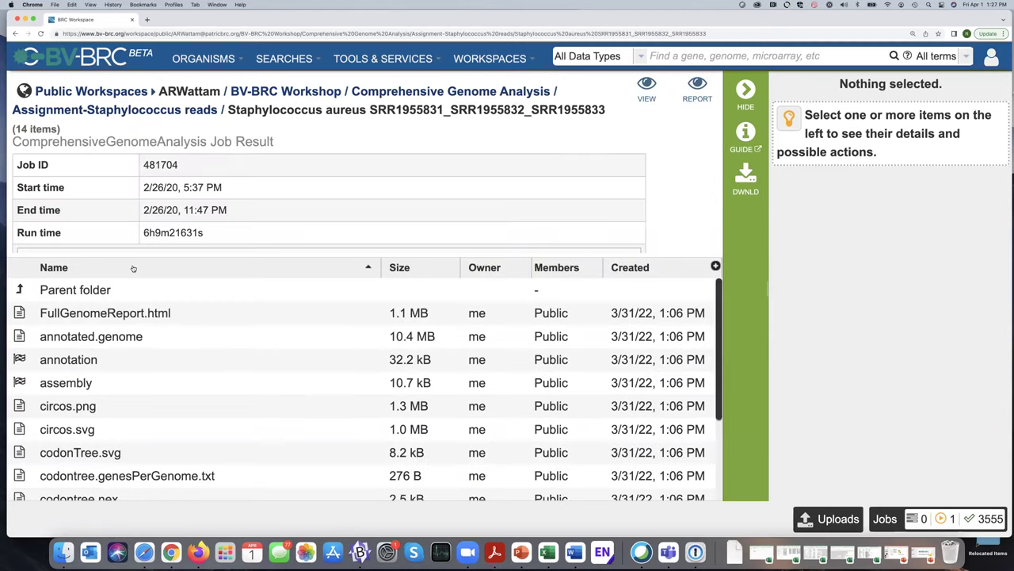
Step: Reduce the page zoom to 150% and look through the job result's run details, parameters and output files
key("super+minus")
key("super+minus")
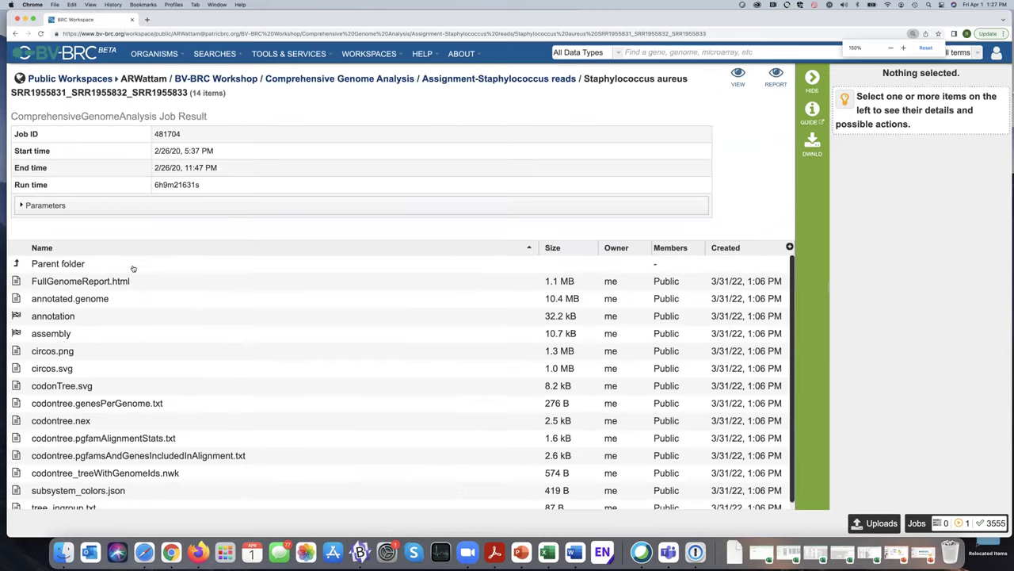
scroll(120, 332, "down", 1)
scroll(120, 332, "up", 1)
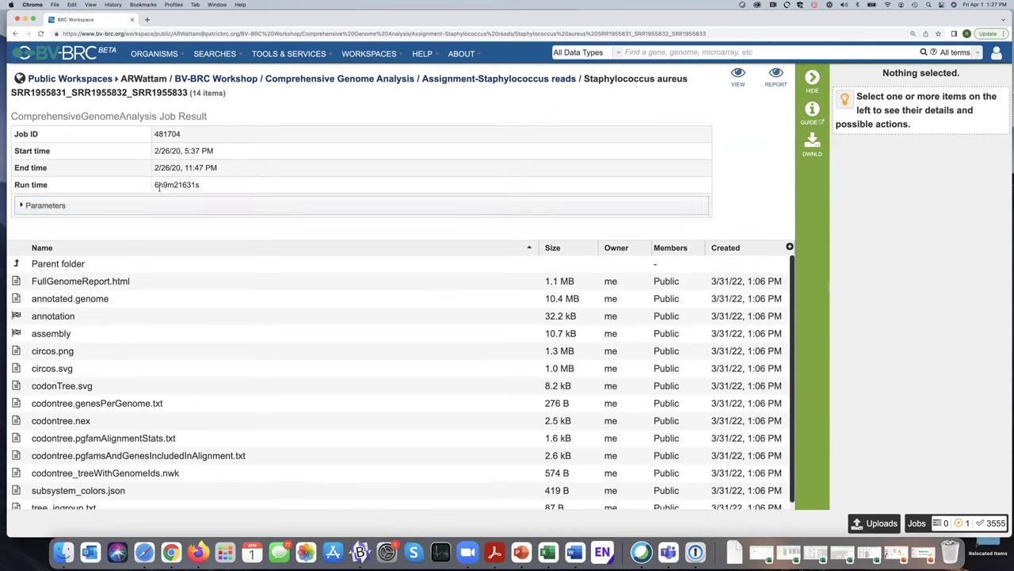
left_click(21, 206)
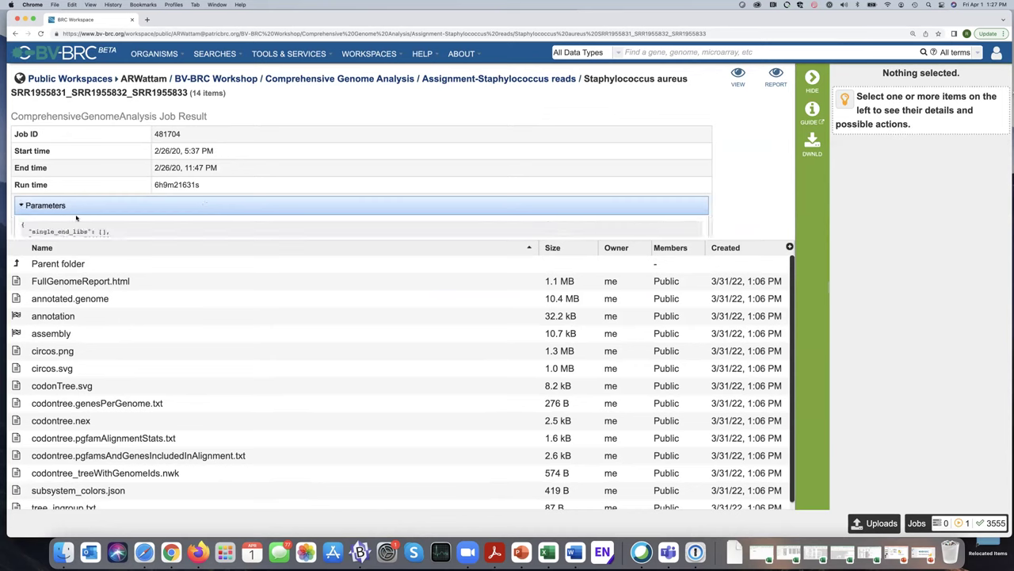
scroll(112, 219, "down", 2)
scroll(112, 218, "up", 3)
left_click(23, 205)
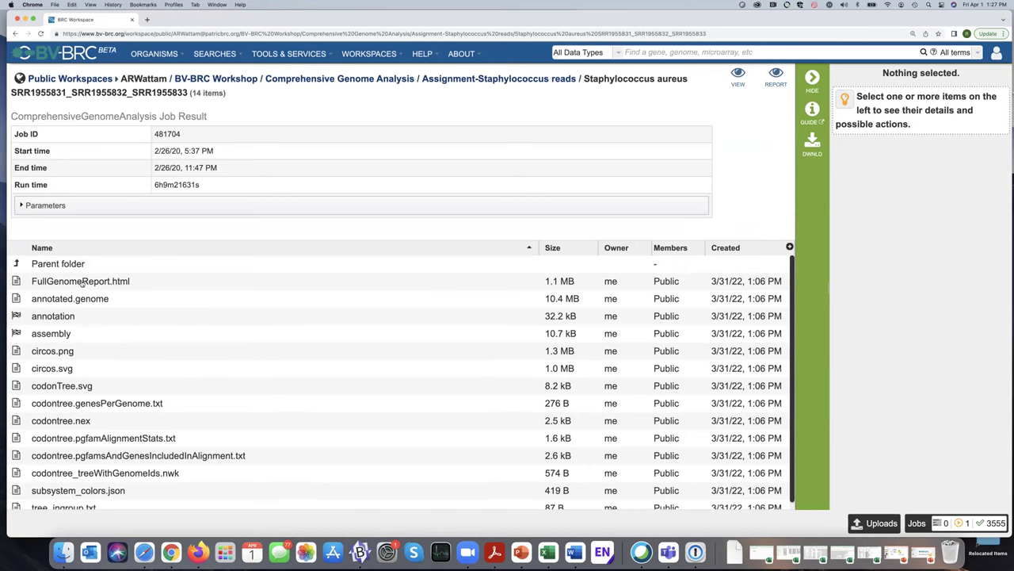
Step: Enlarge the page one zoom level and view the FullGenomeReport.html file in the browser
key("super+equal")
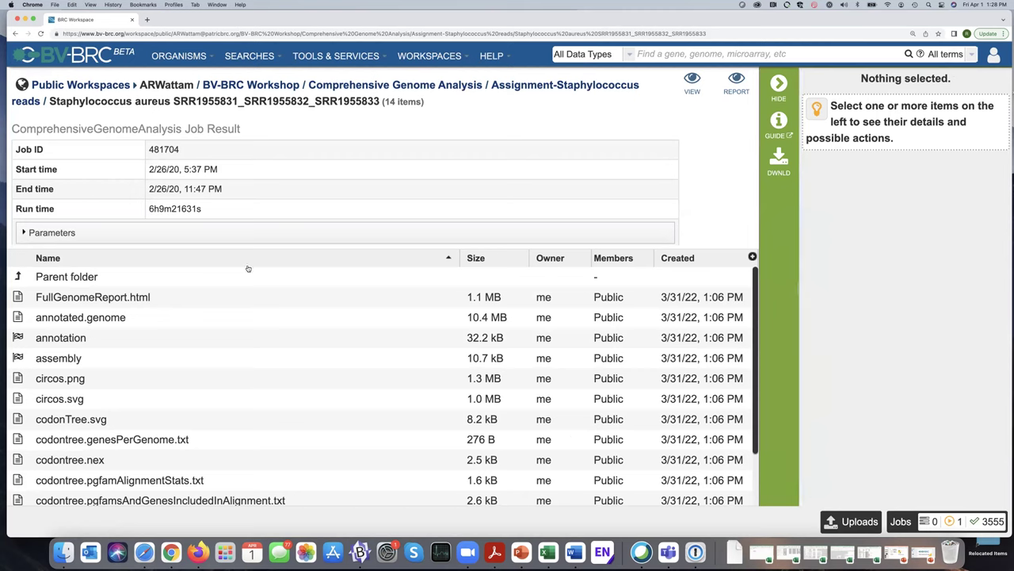
left_click(184, 303)
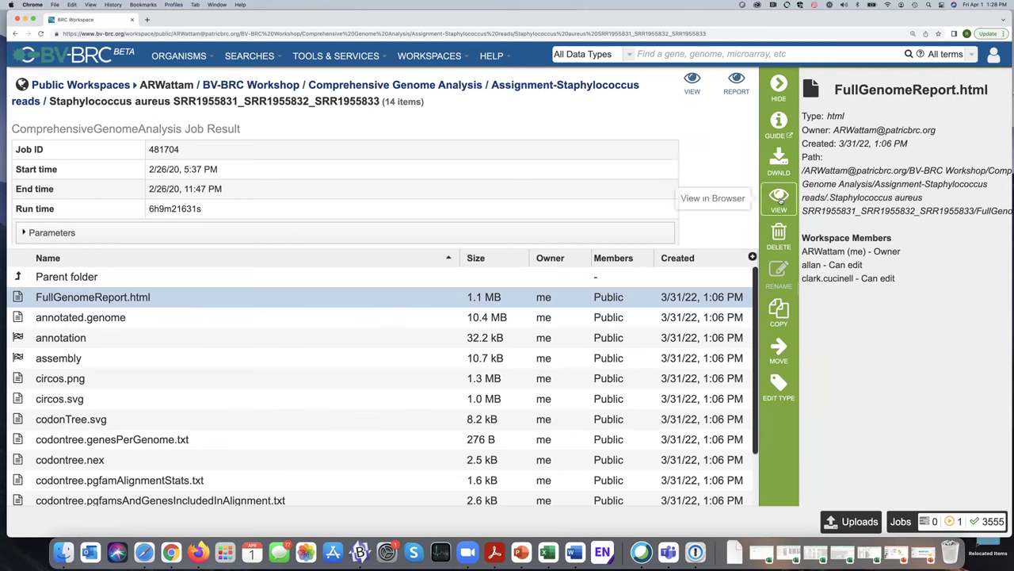
left_click(780, 196)
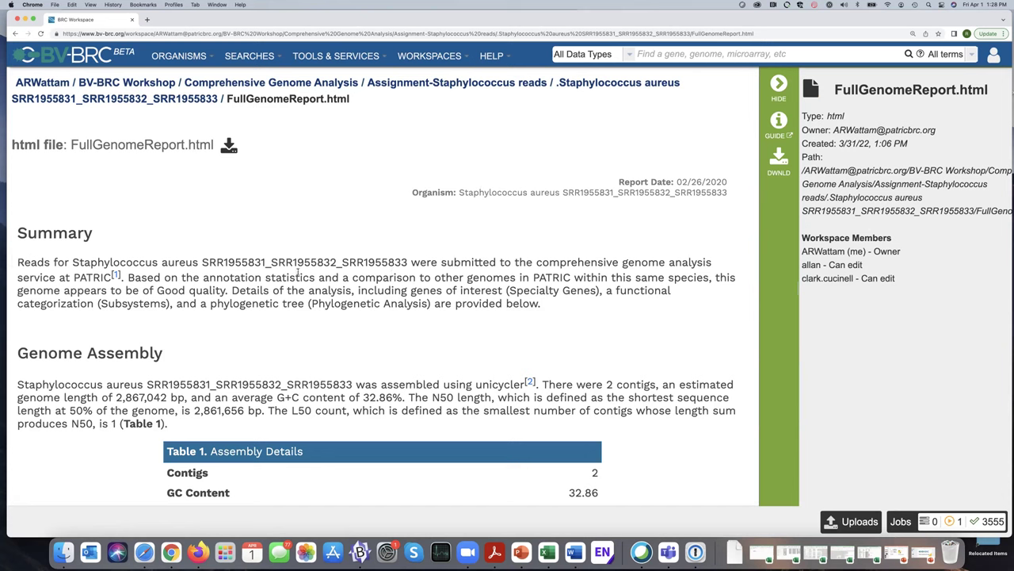
Step: Read the report's Summary quality statement and the Genome Assembly section with its Assembly Details table
left_click_drag(228, 291, 716, 279)
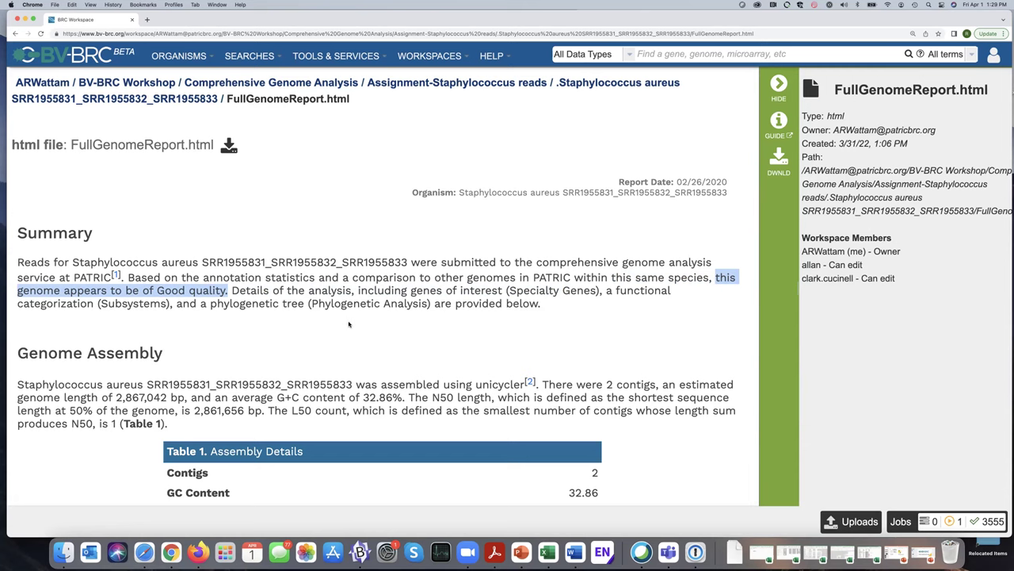
scroll(352, 324, "down", 3)
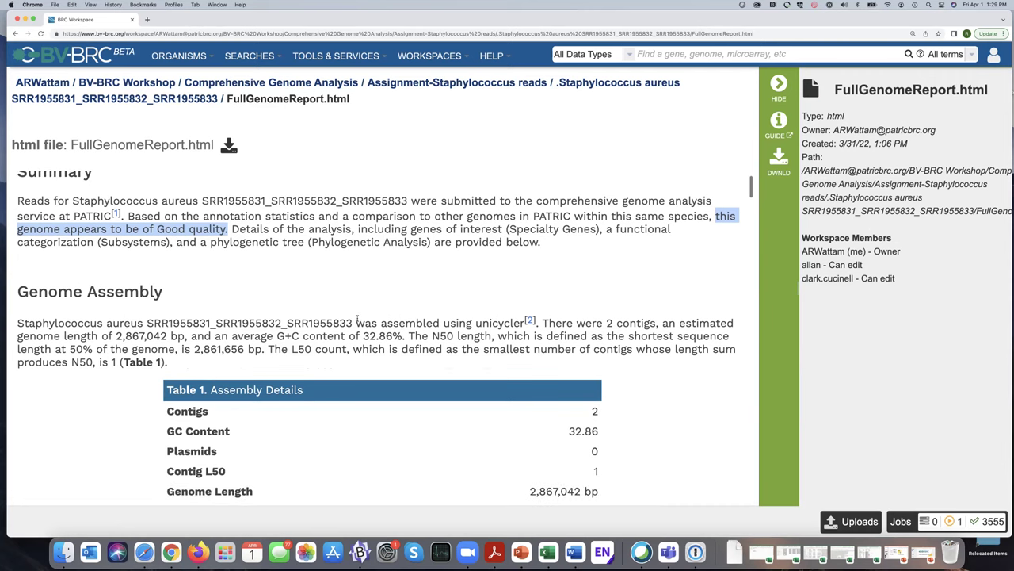
scroll(357, 320, "down", 4)
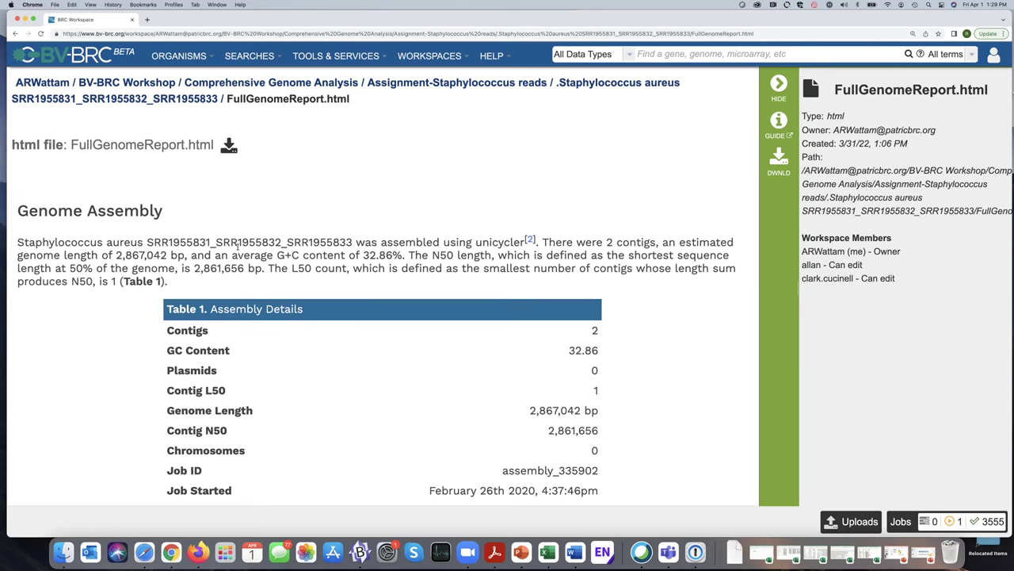
scroll(237, 248, "down", 5)
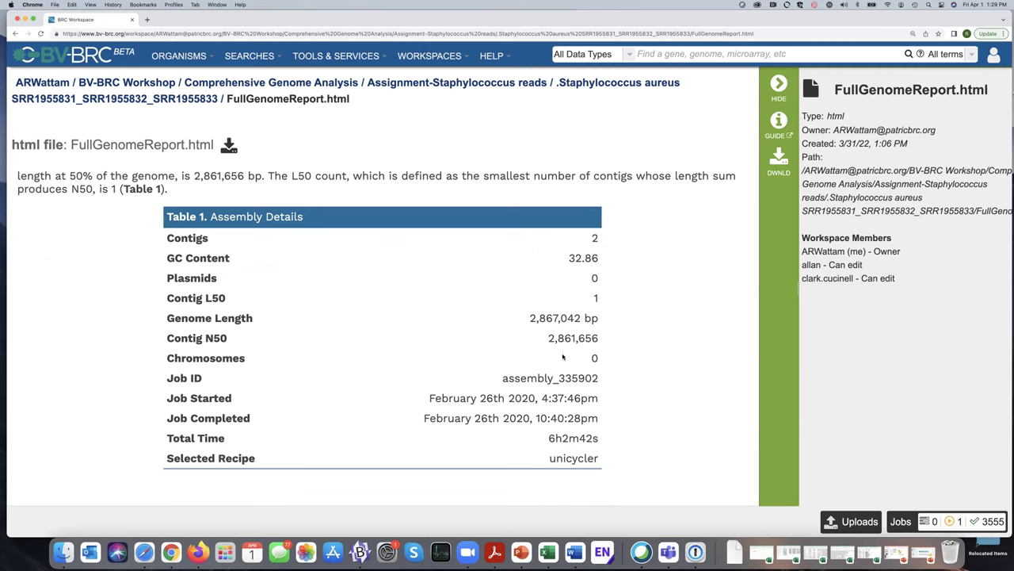
scroll(519, 389, "down", 4)
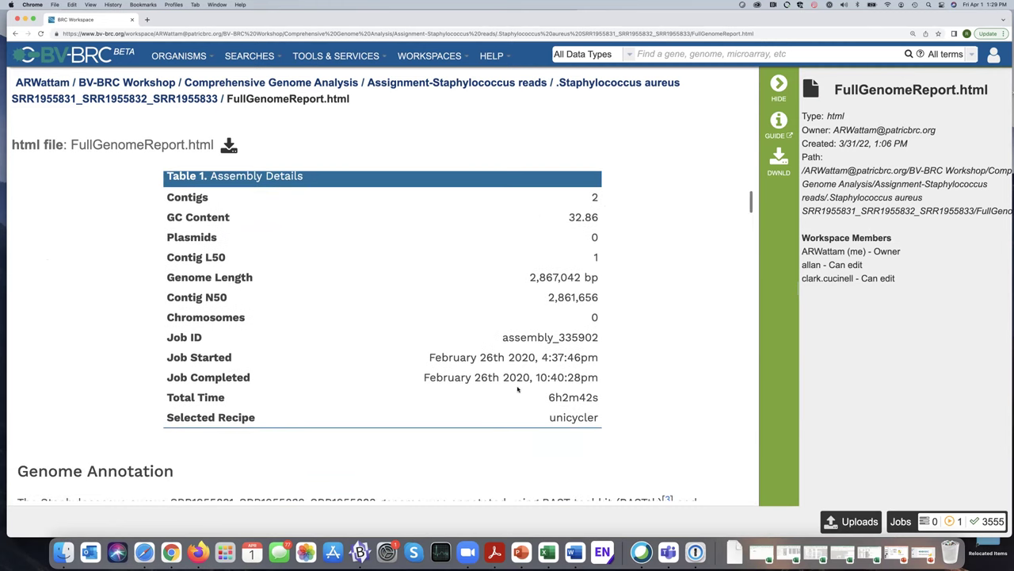
Step: Examine the Genome Annotation section, highlighting the genus and species in the taxonomy, and the Annotated Genome Features table
scroll(514, 386, "down", 4)
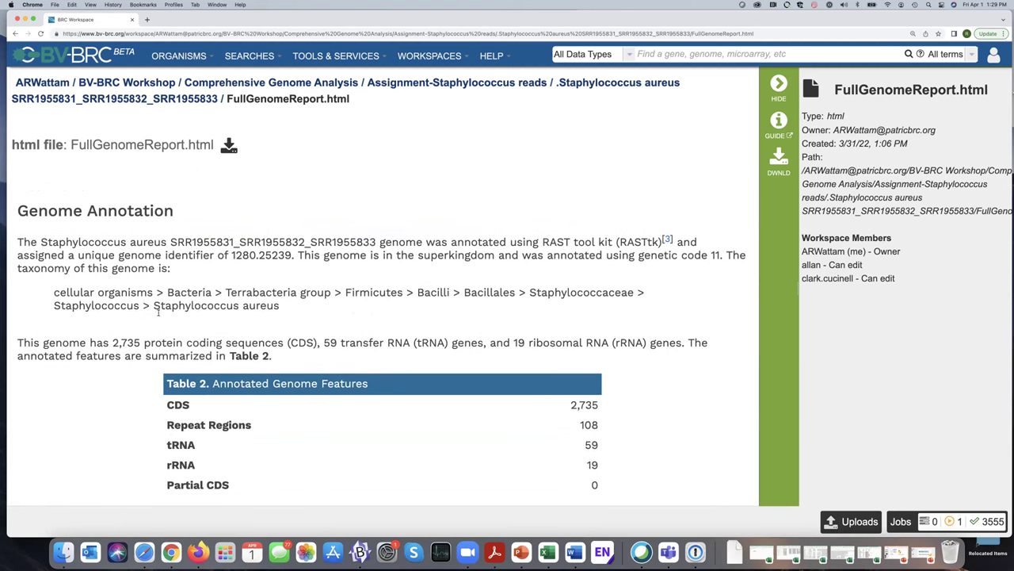
double_click(95, 305)
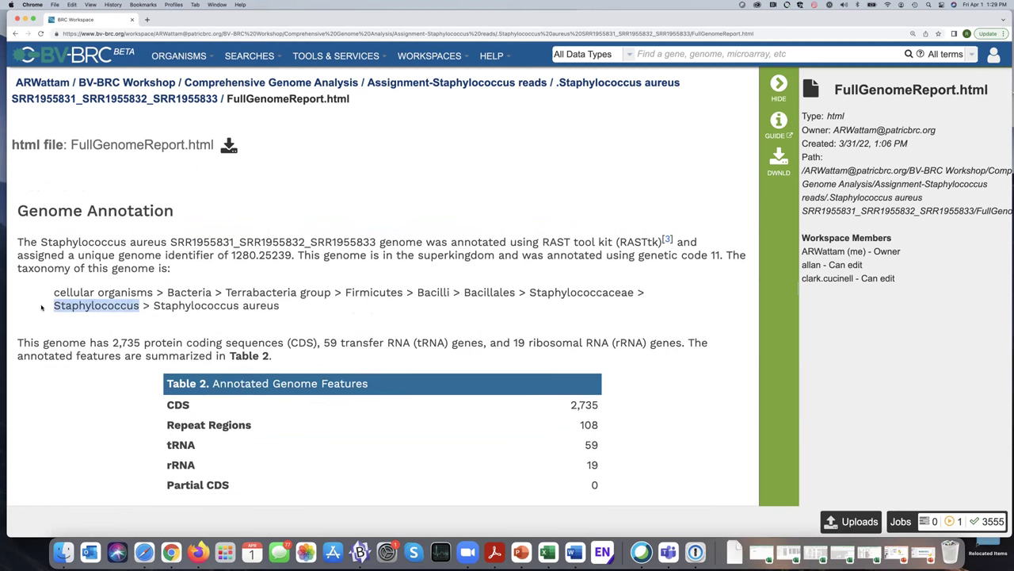
left_click_drag(281, 309, 154, 306)
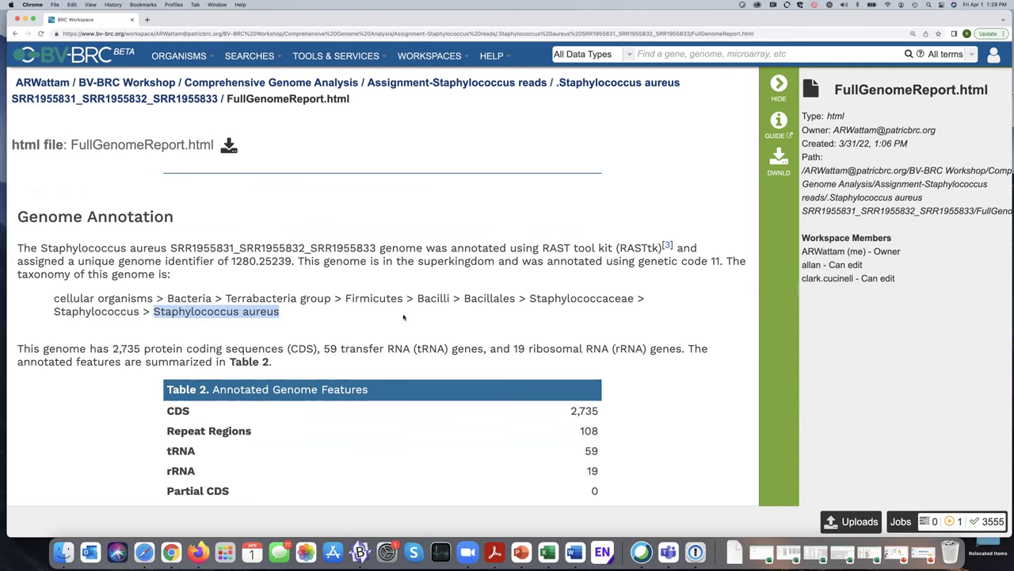
scroll(403, 317, "down", 4)
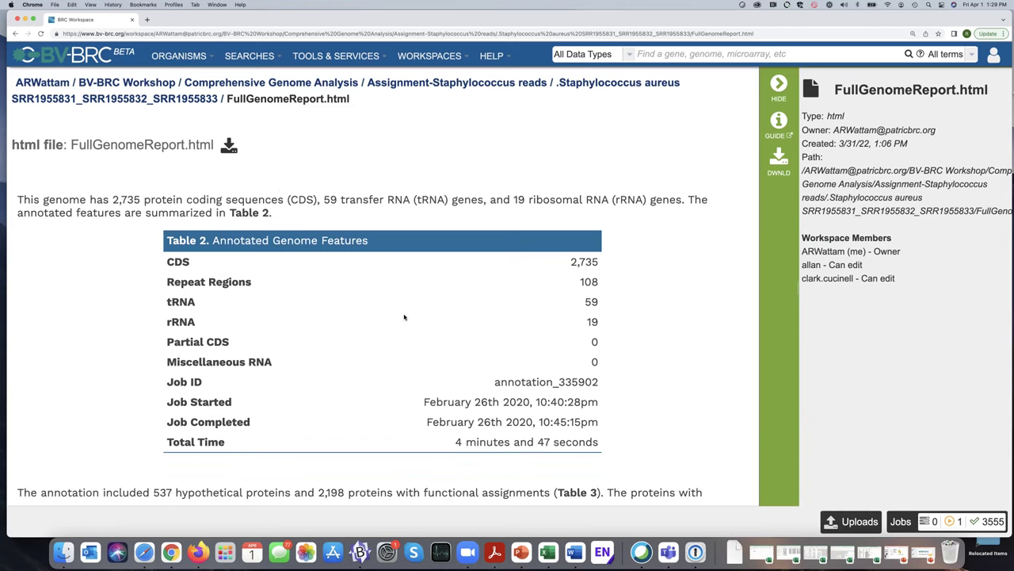
Step: Review the rest of the Annotated Genome Features table and the Protein Features table (Table 3) in the report
scroll(418, 309, "down", 1)
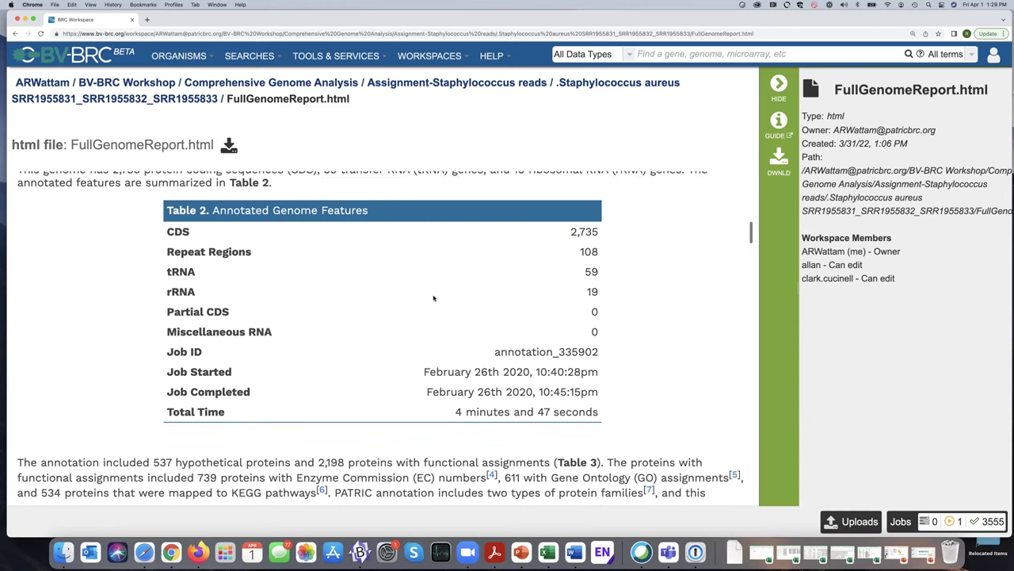
scroll(434, 298, "down", 1)
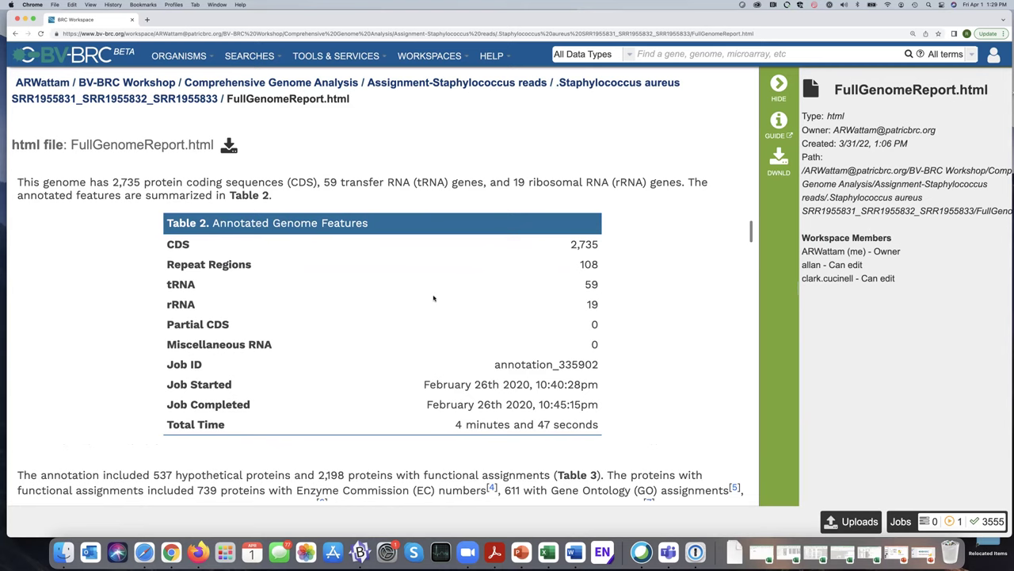
scroll(433, 298, "down", 3)
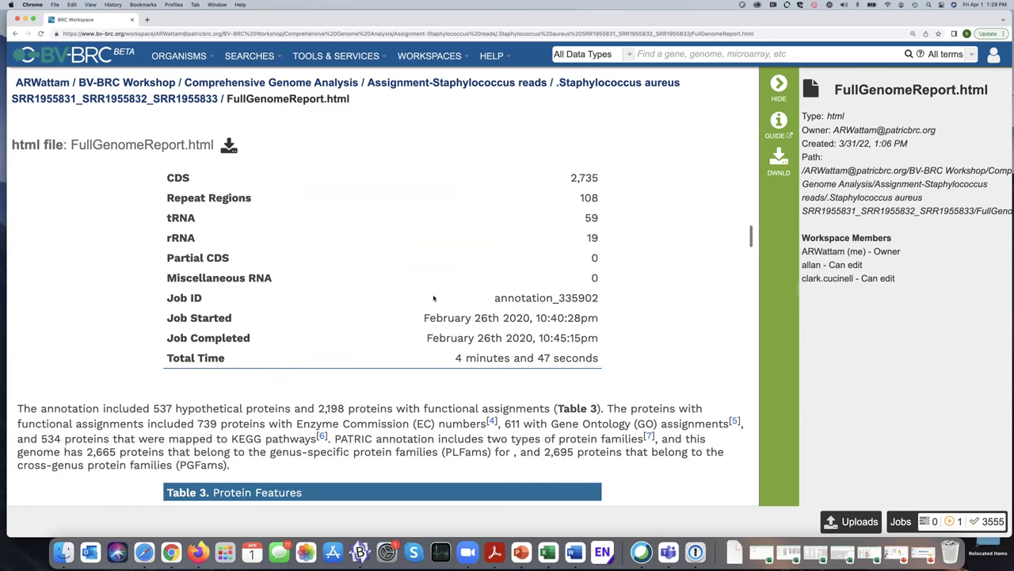
scroll(433, 298, "down", 10)
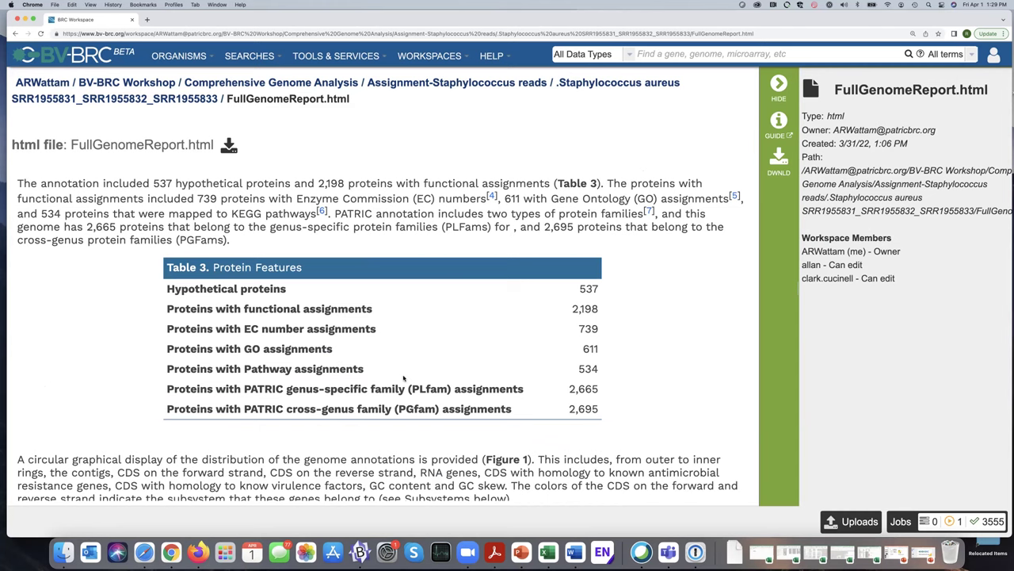
scroll(403, 378, "down", 3)
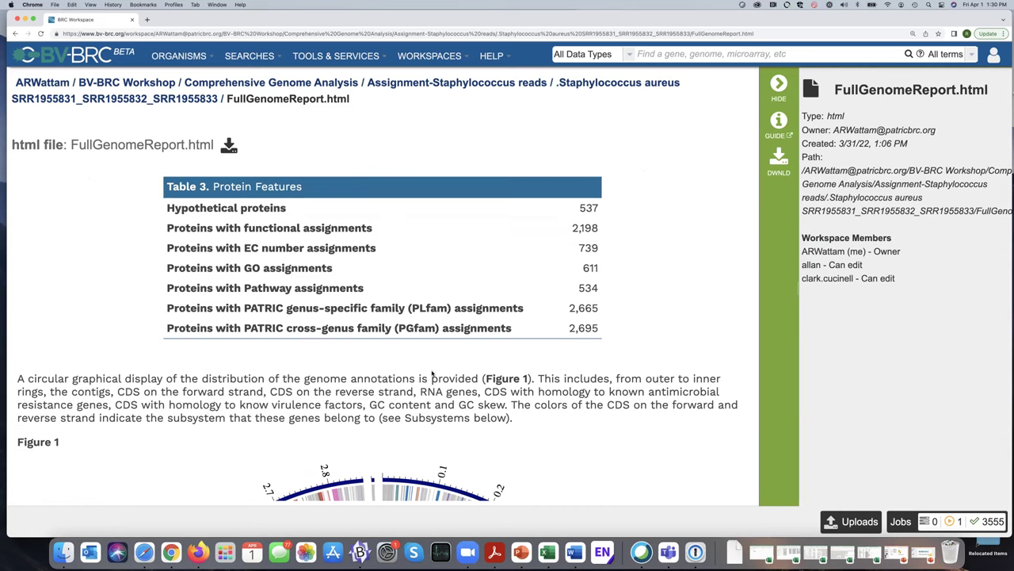
Step: Examine the rings of the circular genome annotation diagram in Figure 1, from the outer contigs to the GC skew
scroll(428, 371, "down", 3)
scroll(432, 370, "down", 7)
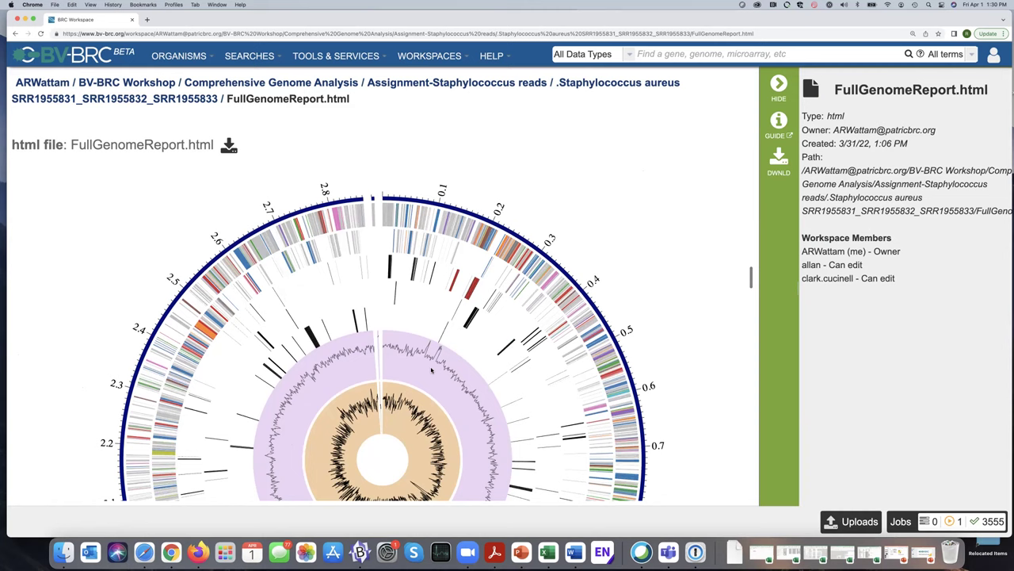
scroll(432, 371, "down", 1)
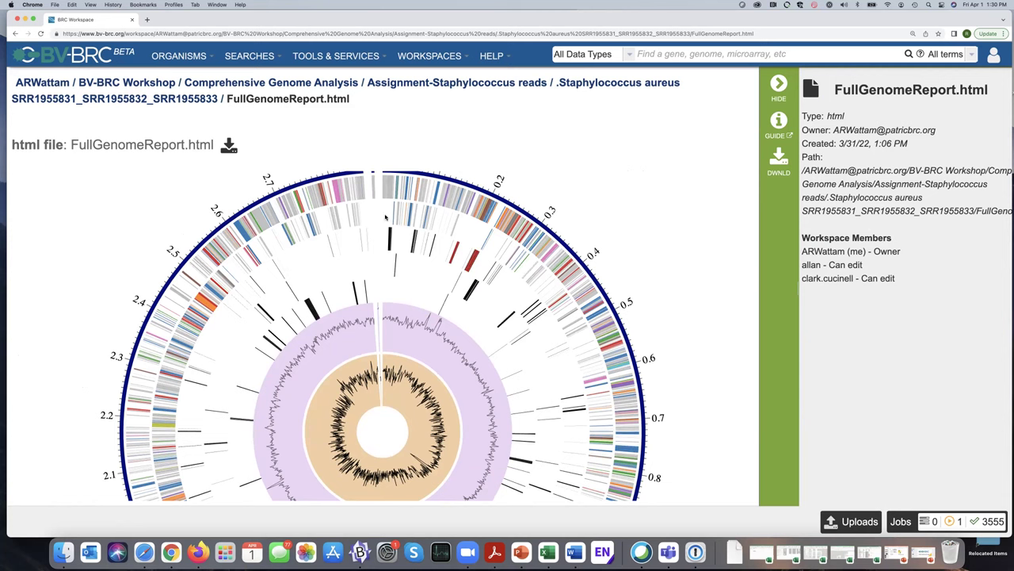
scroll(388, 218, "down", 2)
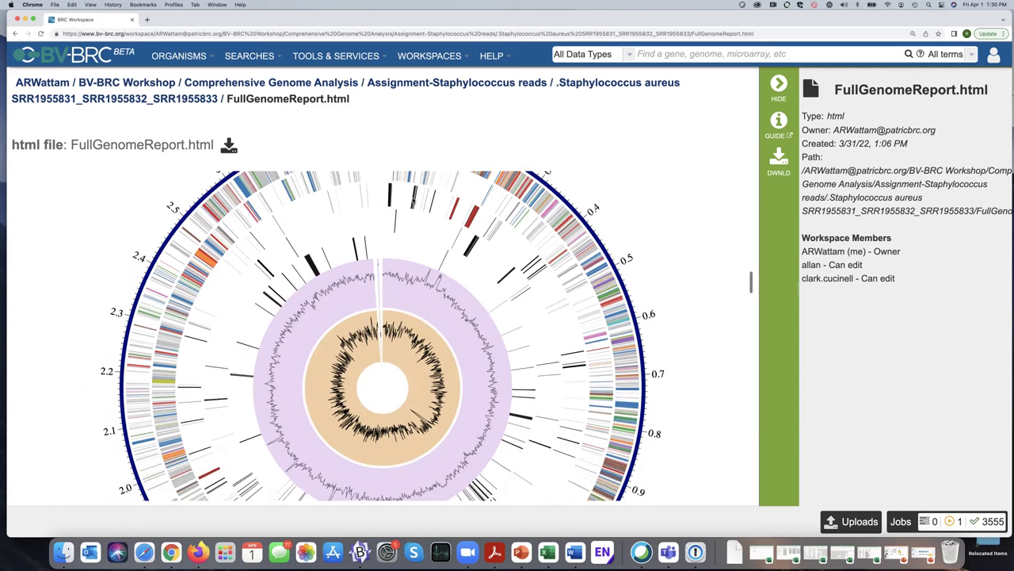
scroll(500, 251, "down", 1)
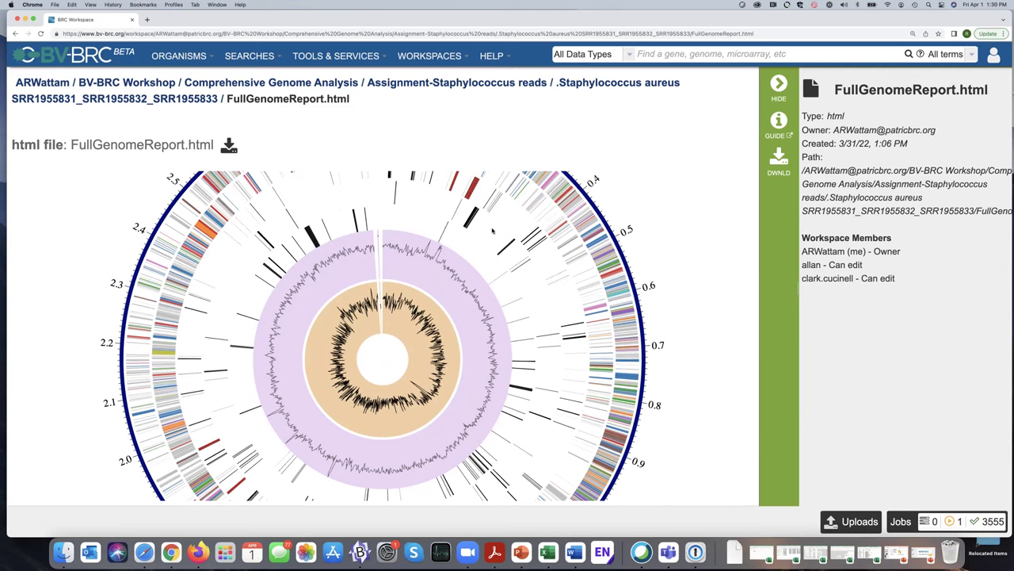
scroll(492, 230, "down", 1)
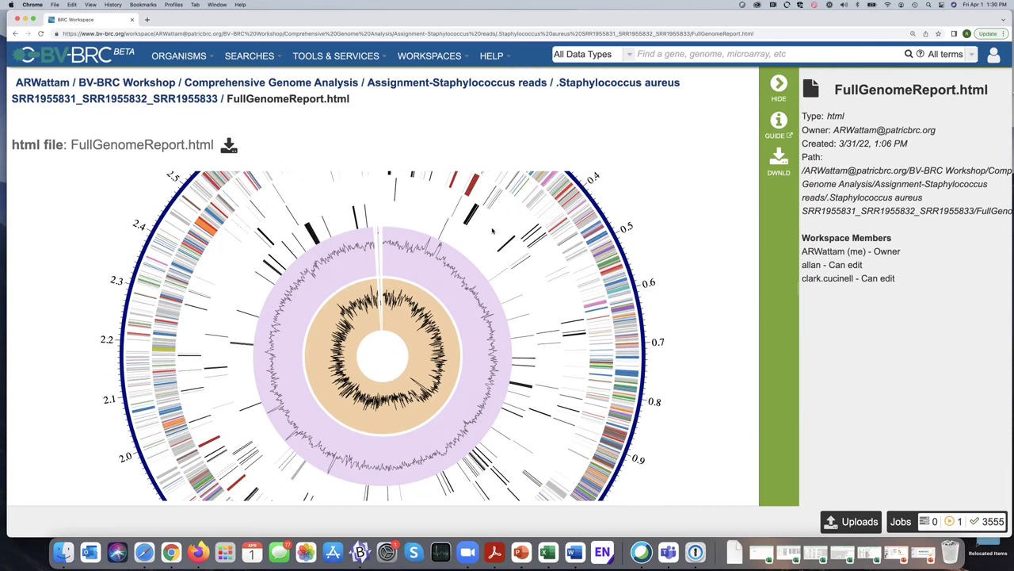
scroll(492, 231, "down", 2)
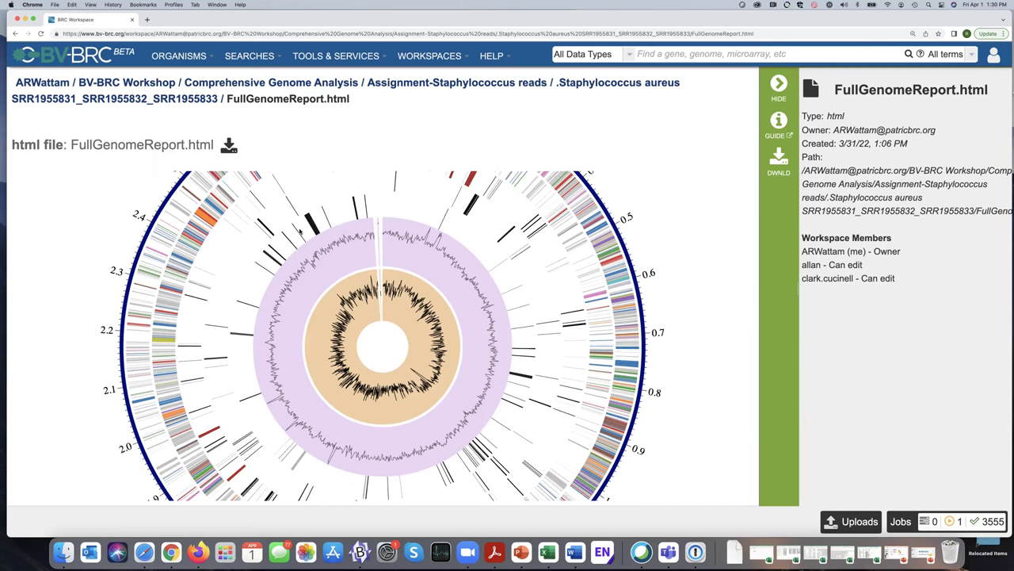
scroll(498, 228, "down", 3)
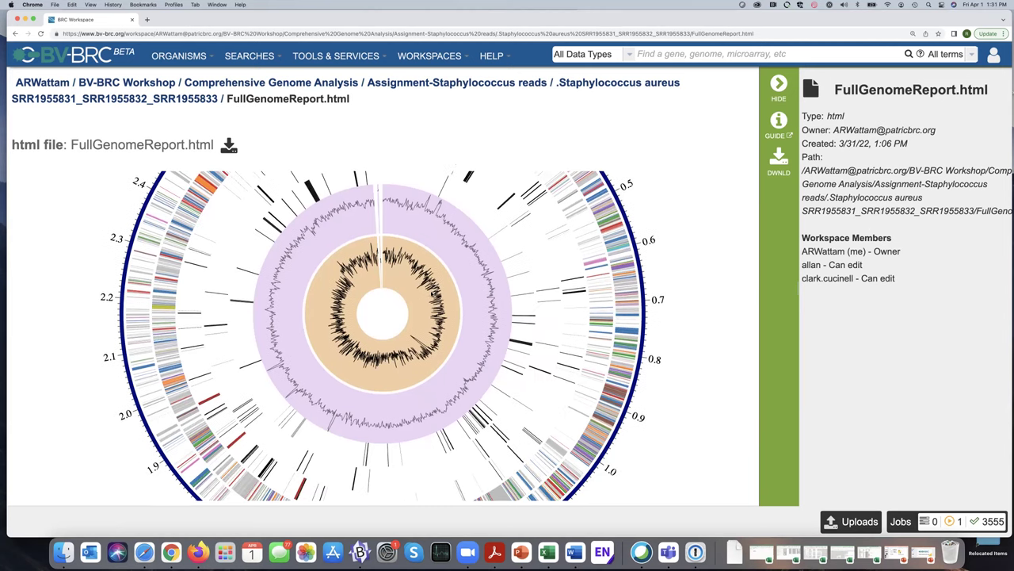
scroll(433, 294, "down", 8)
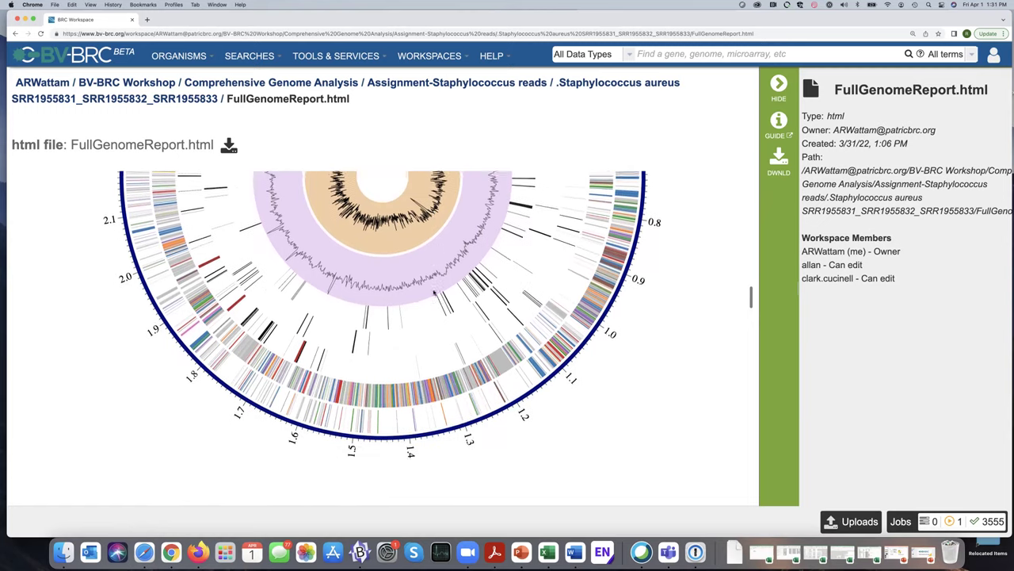
scroll(434, 294, "down", 8)
scroll(474, 294, "up", 3)
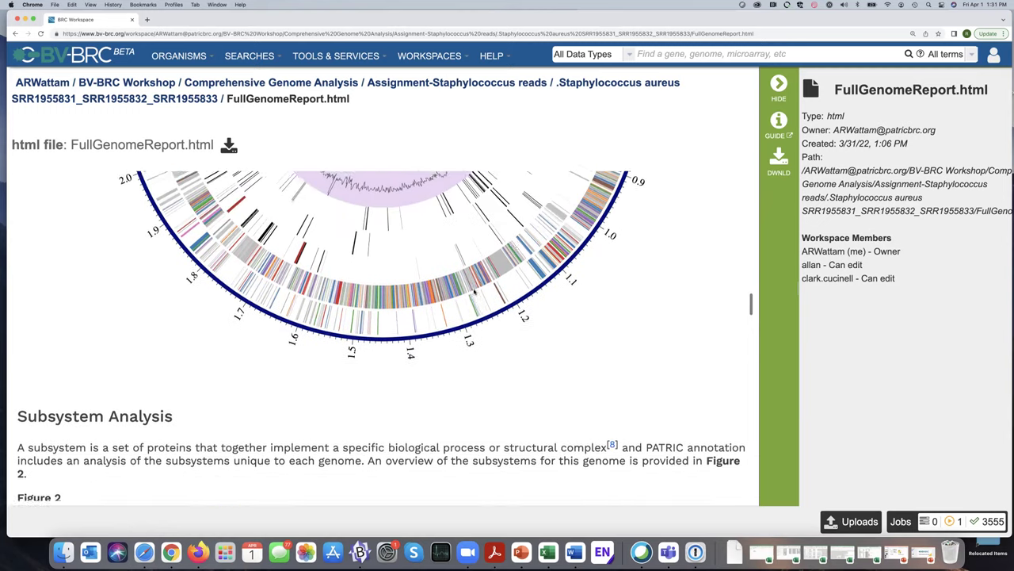
scroll(474, 292, "up", 3)
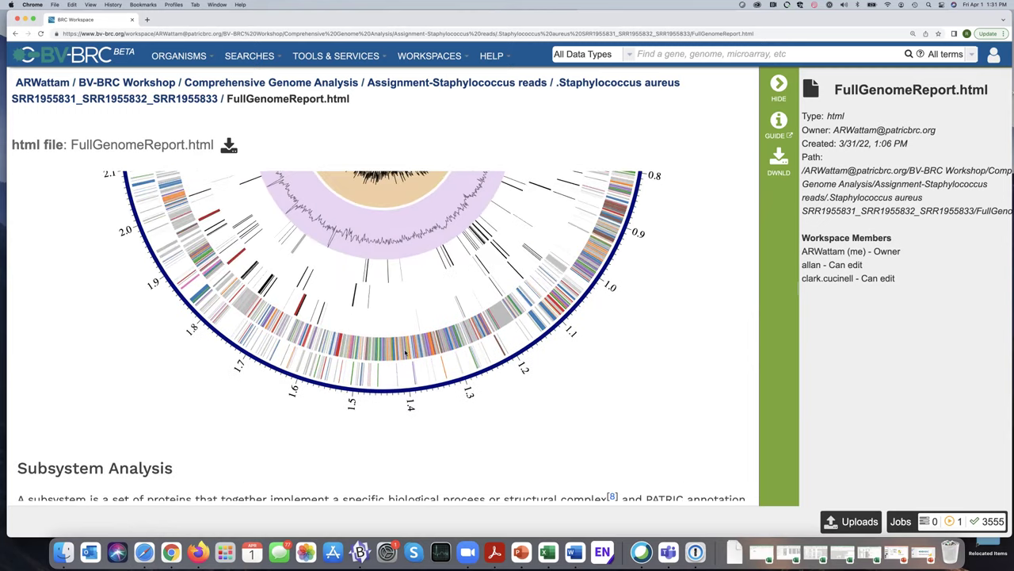
scroll(544, 376, "down", 1)
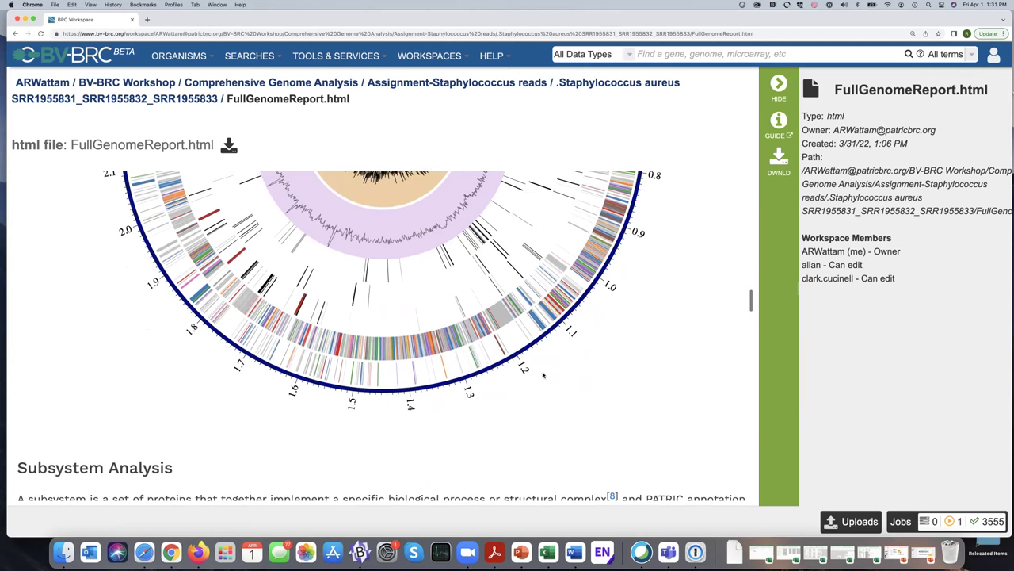
Step: View the Subsystem Analysis pie chart and legend in Figure 2, comparing its colors with the gene rings in Figure 1
scroll(543, 376, "down", 6)
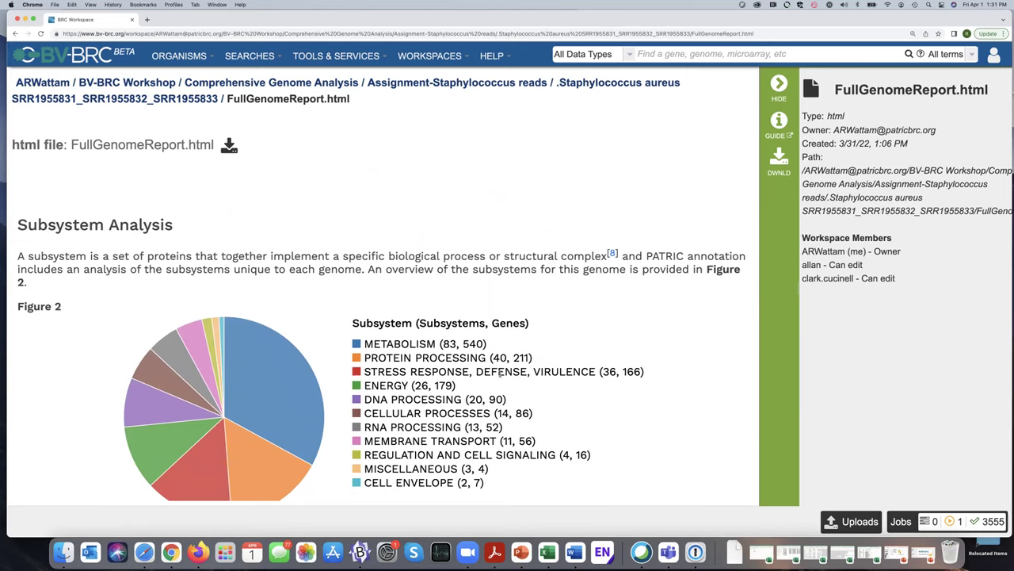
scroll(467, 408, "down", 1)
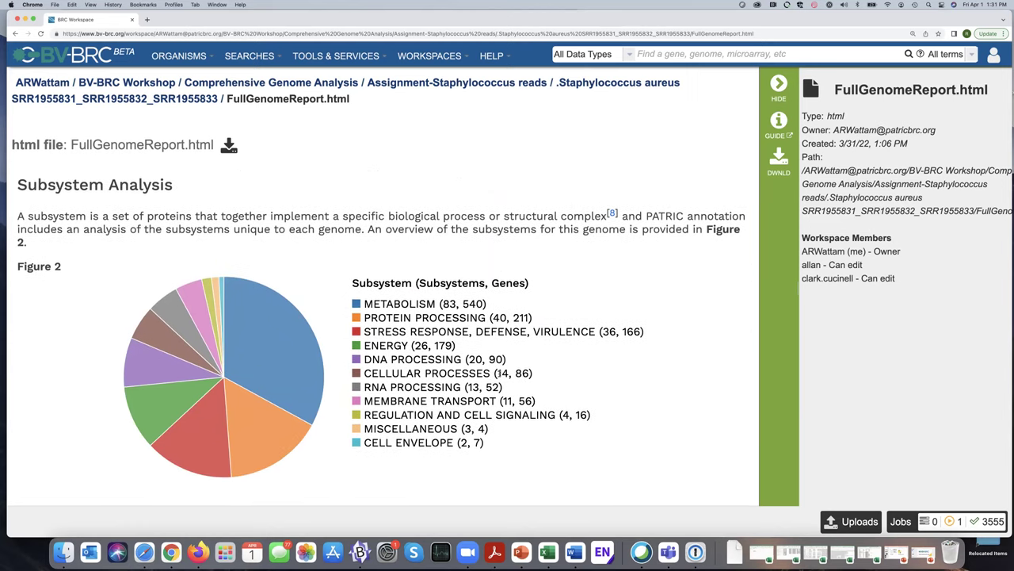
scroll(501, 373, "up", 1)
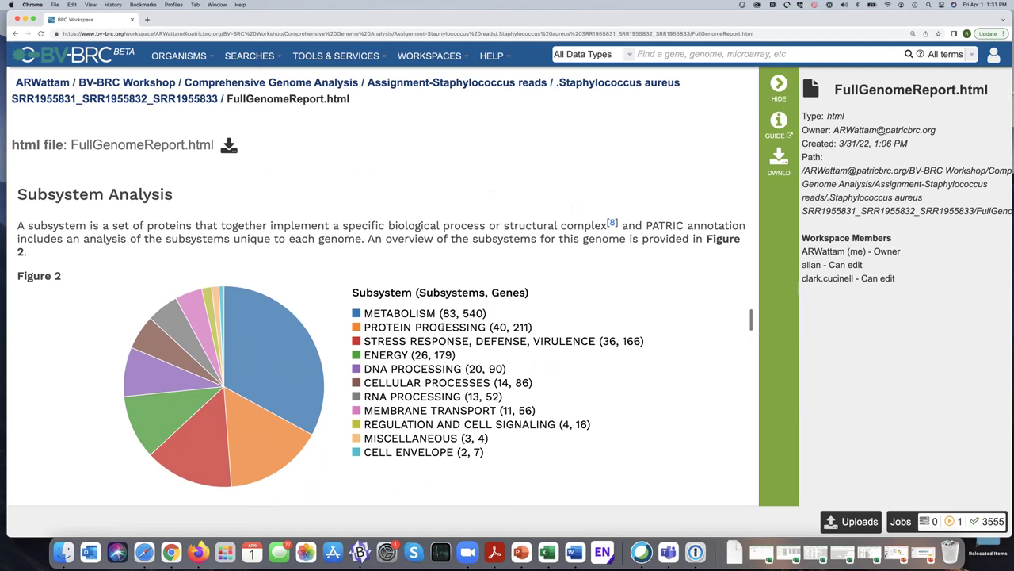
scroll(442, 324, "up", 3)
scroll(443, 324, "up", 8)
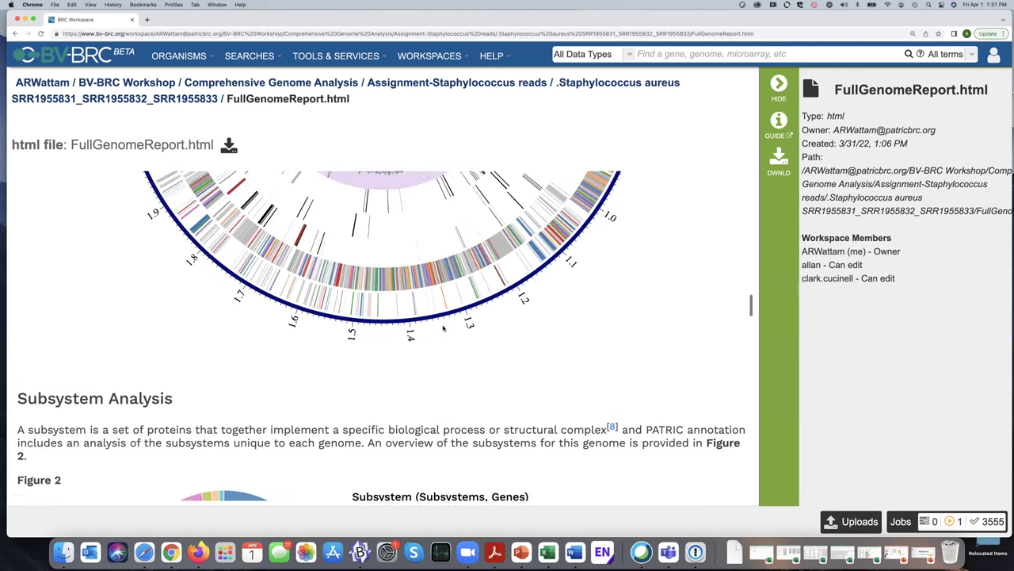
scroll(442, 329, "up", 4)
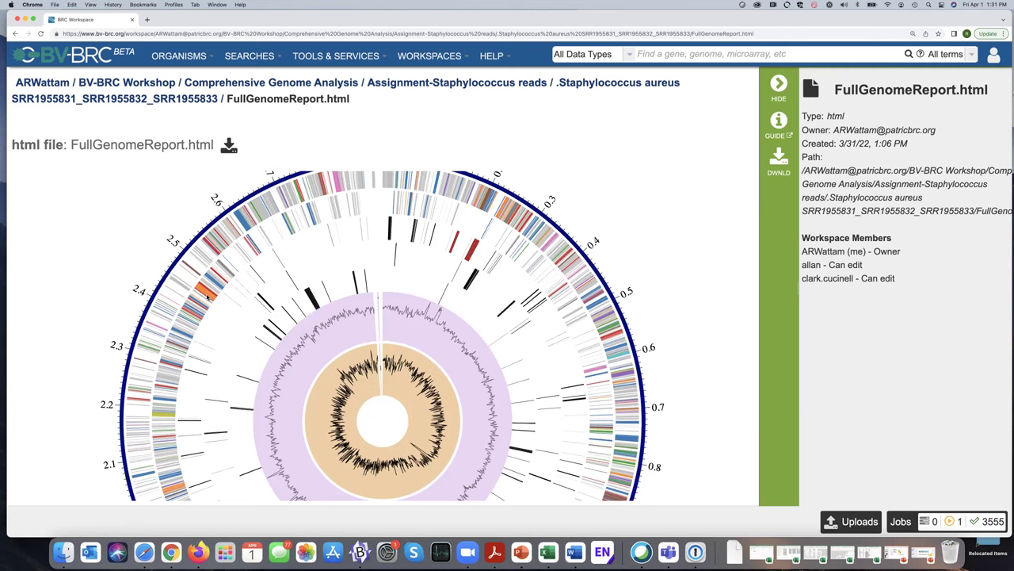
scroll(281, 309, "down", 3)
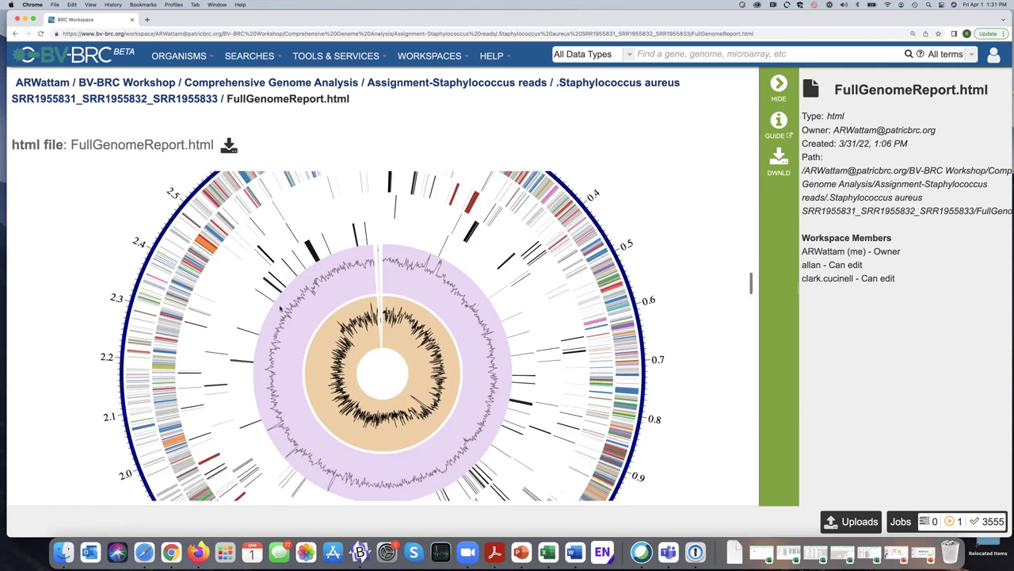
scroll(280, 309, "down", 8)
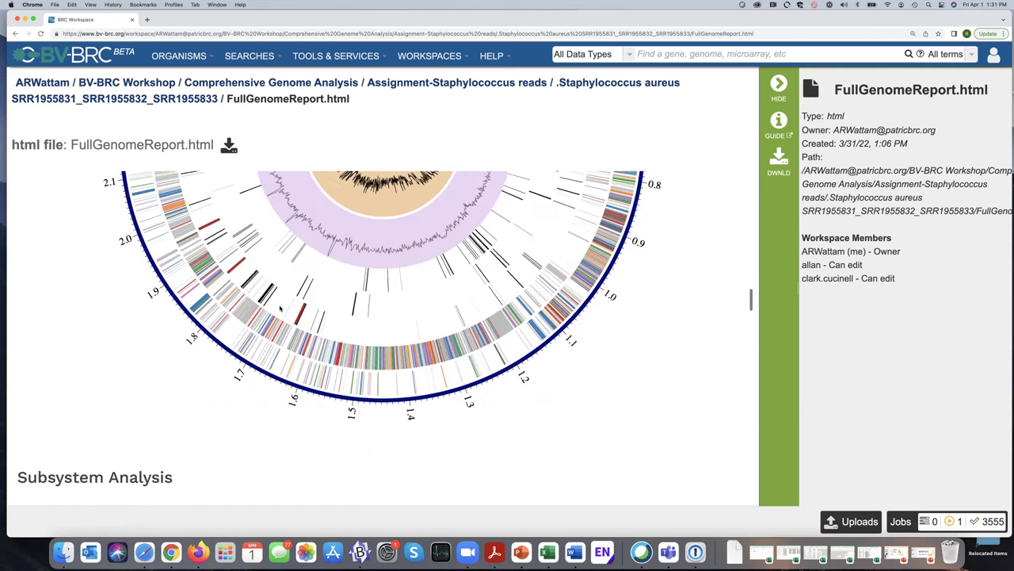
Step: Read the Specialty Genes section and the source databases and gene counts in Table 4
scroll(279, 309, "down", 10)
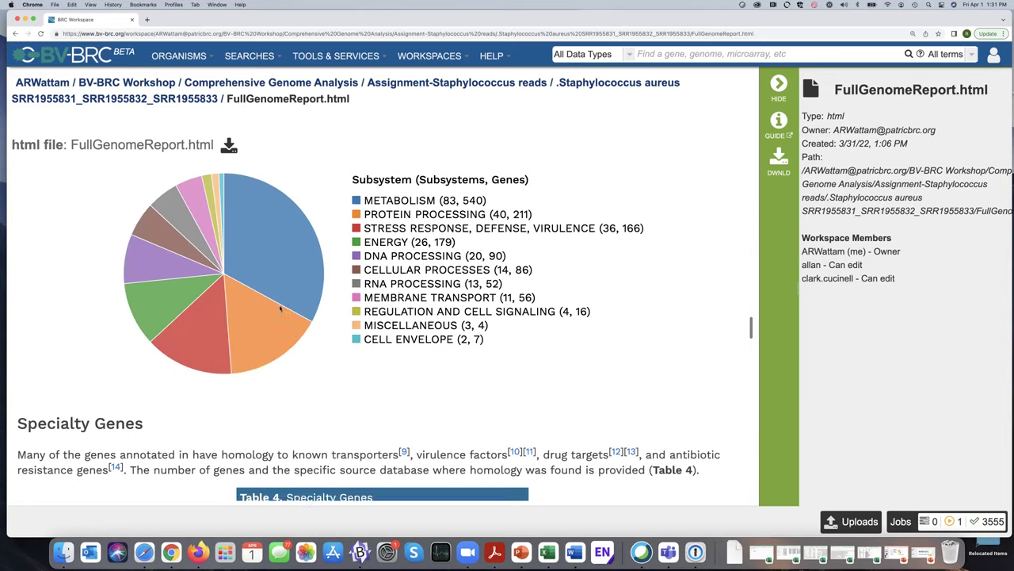
scroll(280, 307, "down", 3)
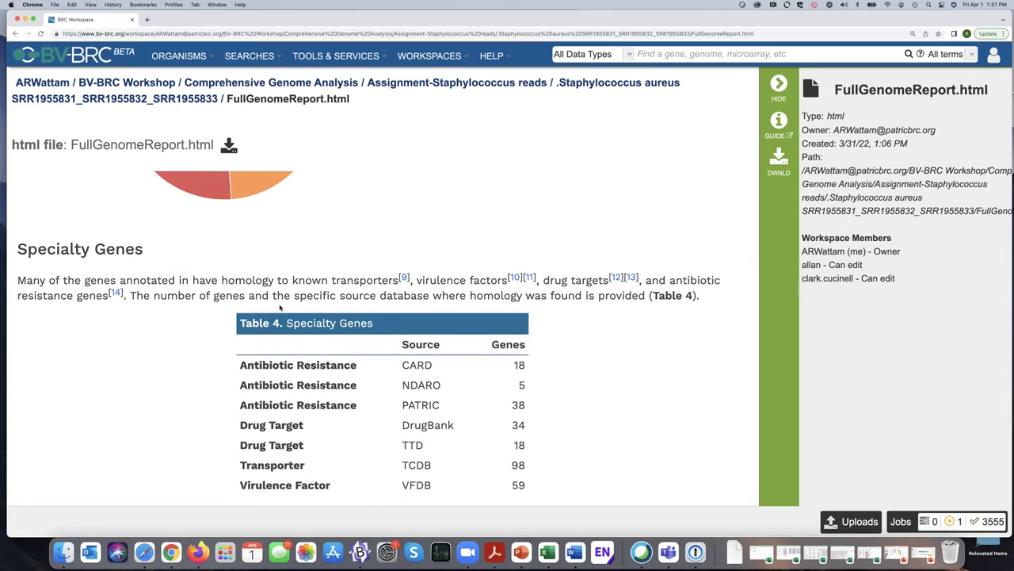
scroll(279, 308, "down", 2)
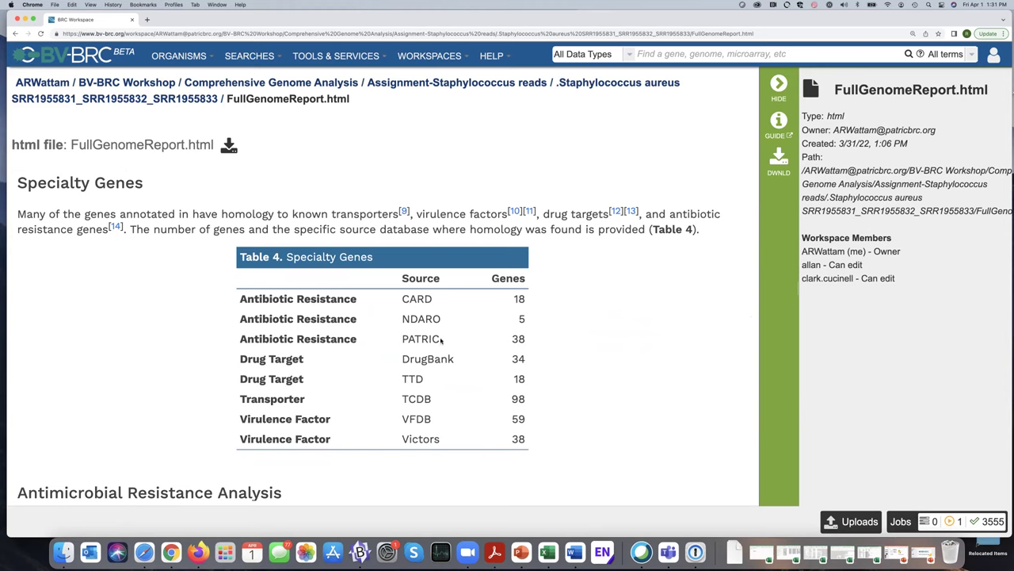
scroll(404, 343, "down", 1)
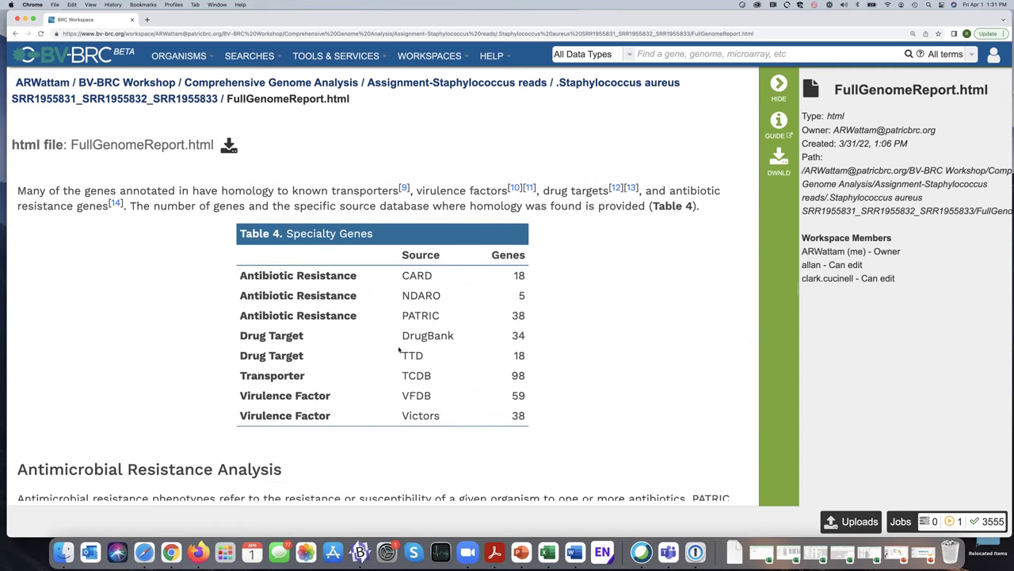
scroll(413, 355, "down", 3)
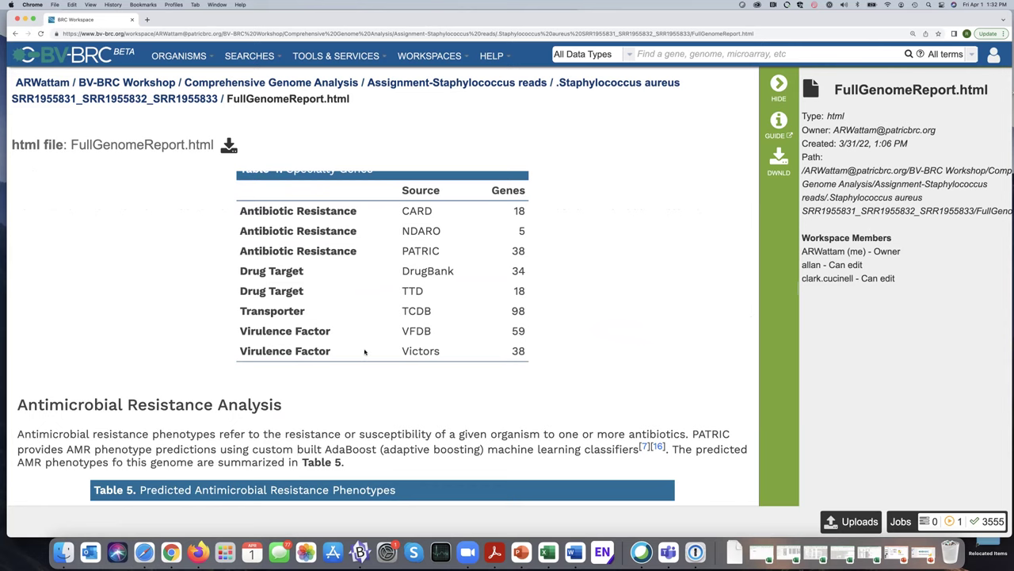
Step: Read the predicted resistance phenotypes in Table 5 and the resistance genes in Table 6, highlighting "k-mer-based AMR genes" in the text
scroll(365, 352, "down", 7)
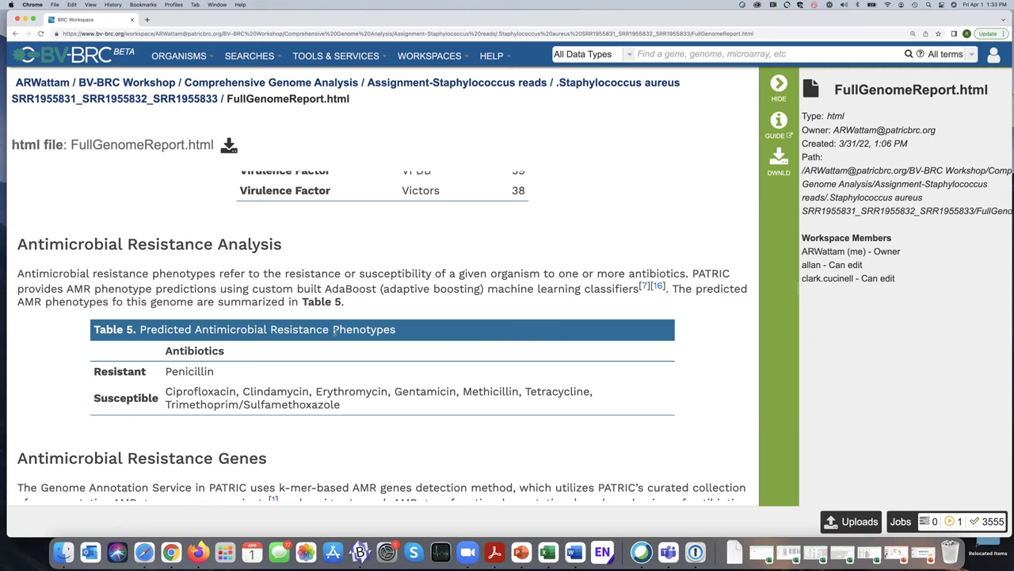
scroll(369, 371, "down", 2)
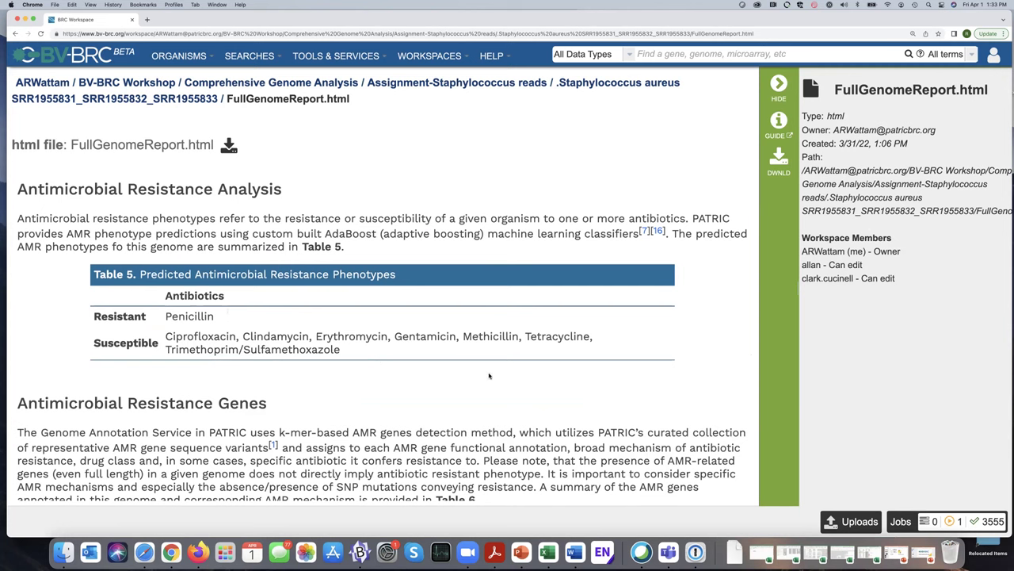
scroll(469, 377, "down", 4)
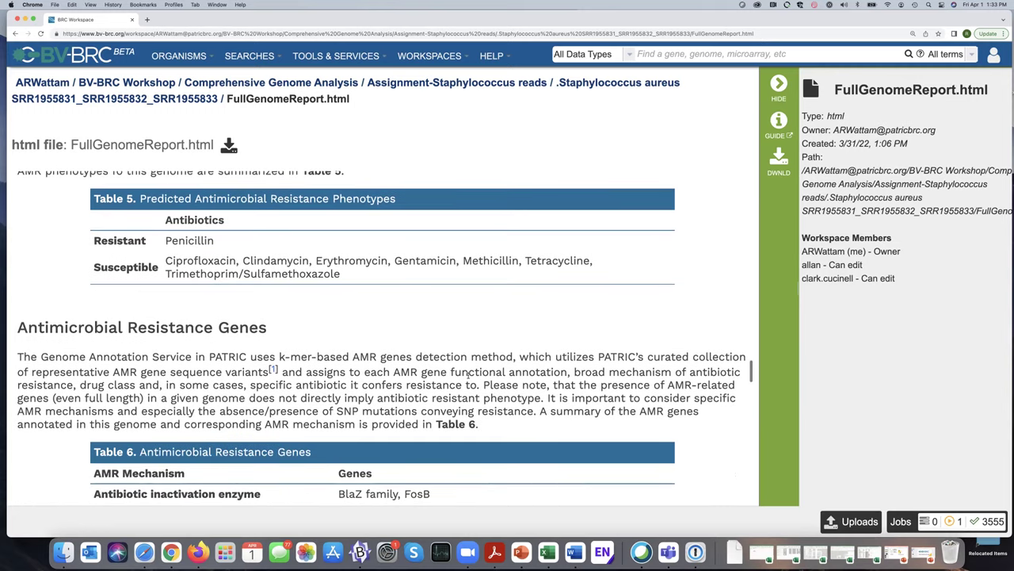
scroll(469, 377, "down", 6)
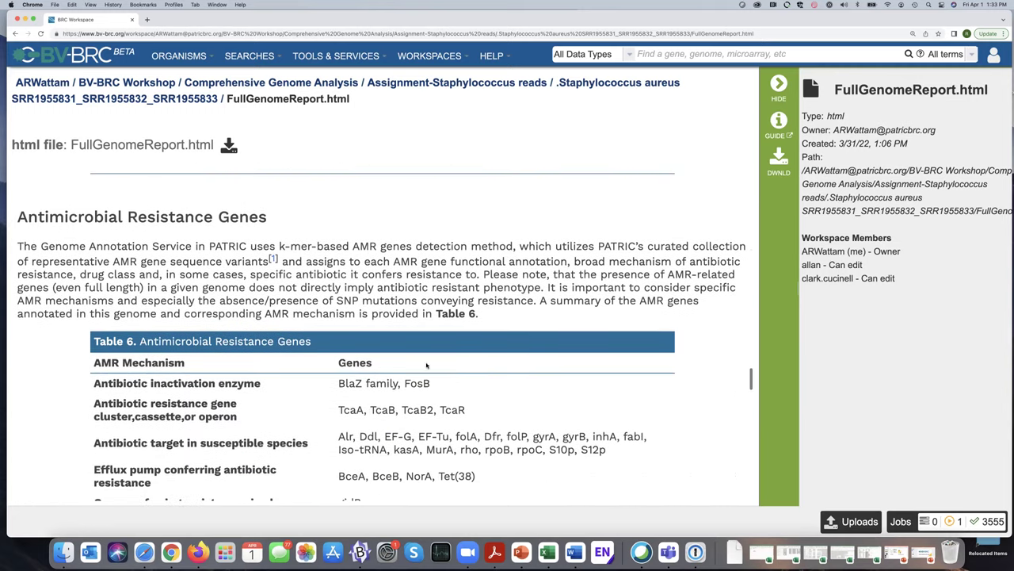
left_click_drag(279, 247, 414, 247)
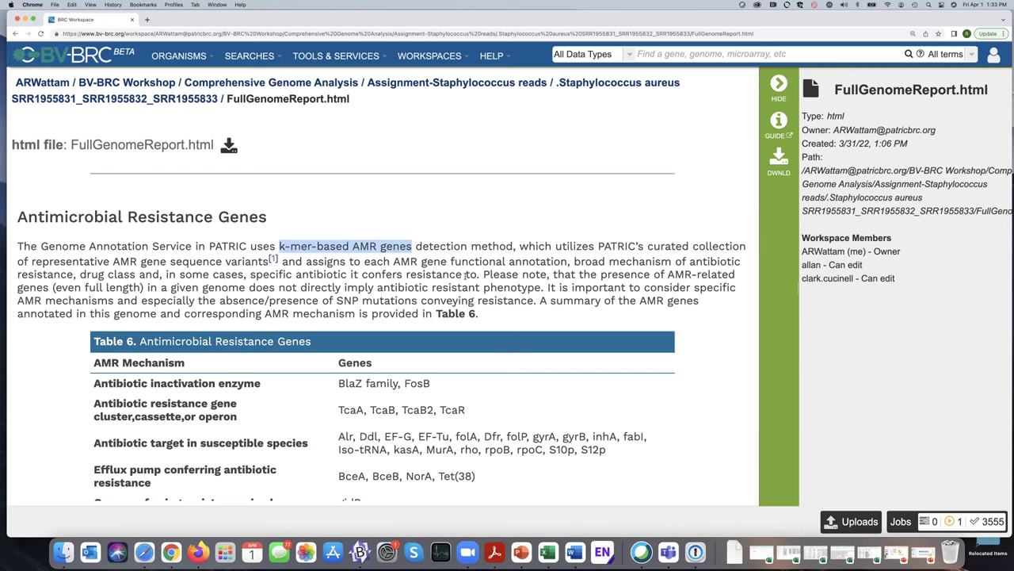
scroll(466, 274, "down", 5)
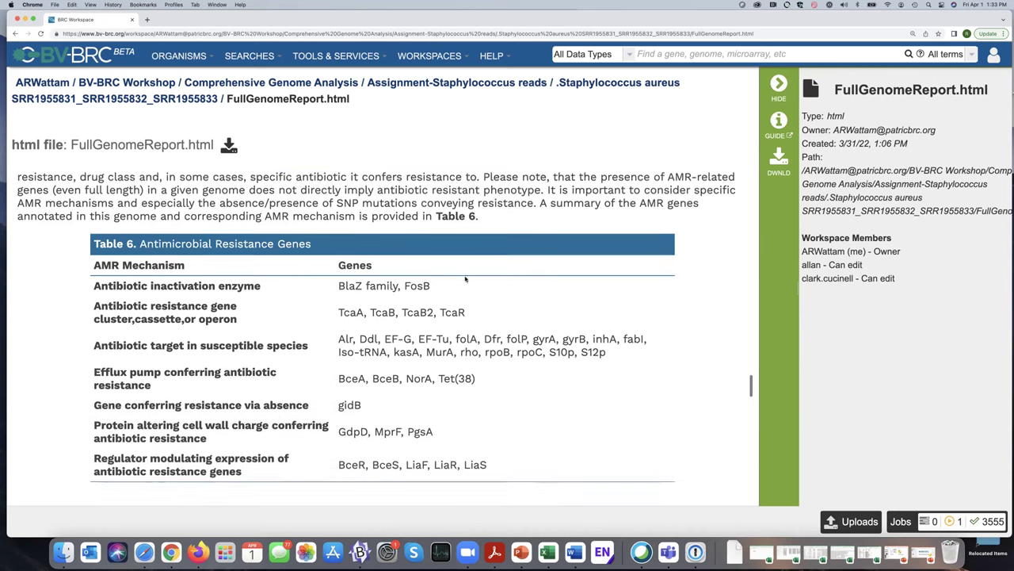
scroll(466, 279, "down", 1)
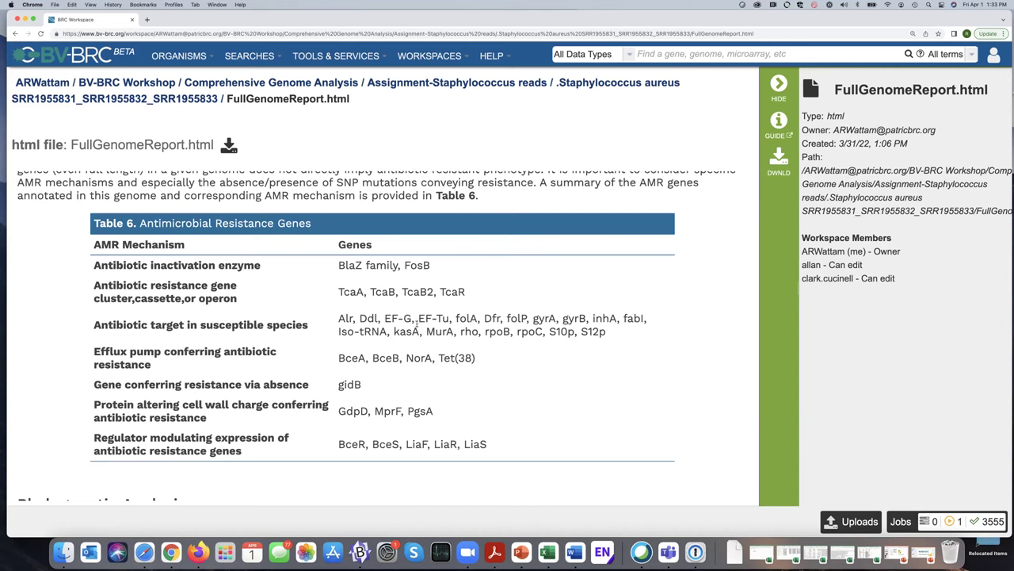
Step: Read the Phylogenetic Analysis section and examine the Staphylococcus tree in Figure 3 down to its Clostridium scatologenes outgroup
scroll(417, 331, "down", 5)
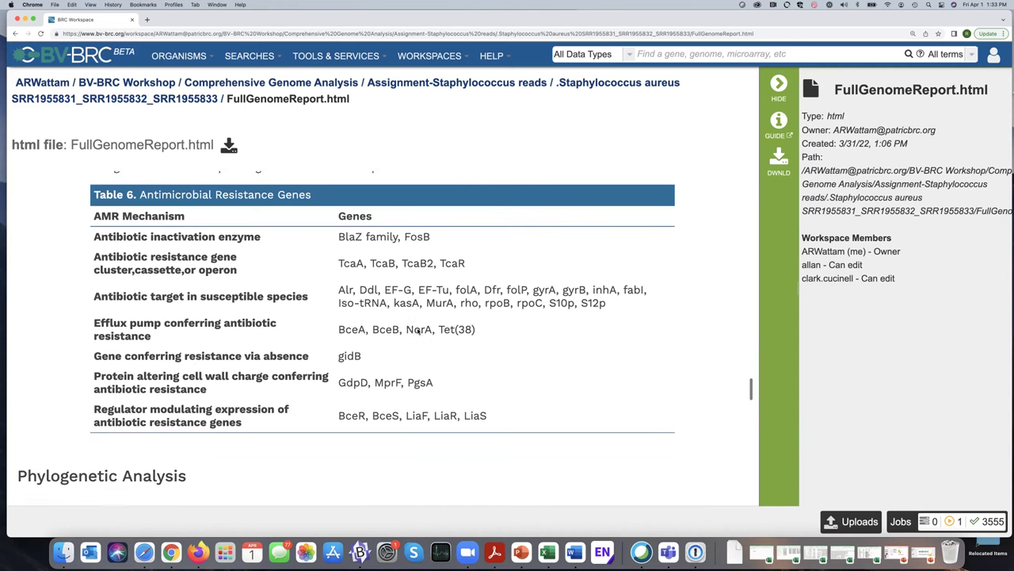
scroll(418, 331, "down", 5)
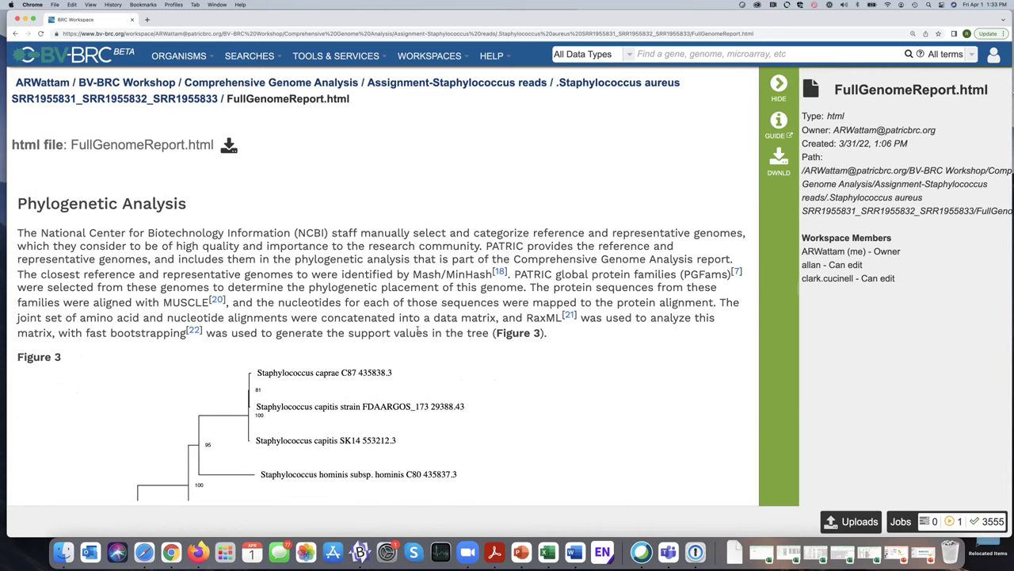
scroll(418, 331, "down", 4)
scroll(386, 319, "down", 1)
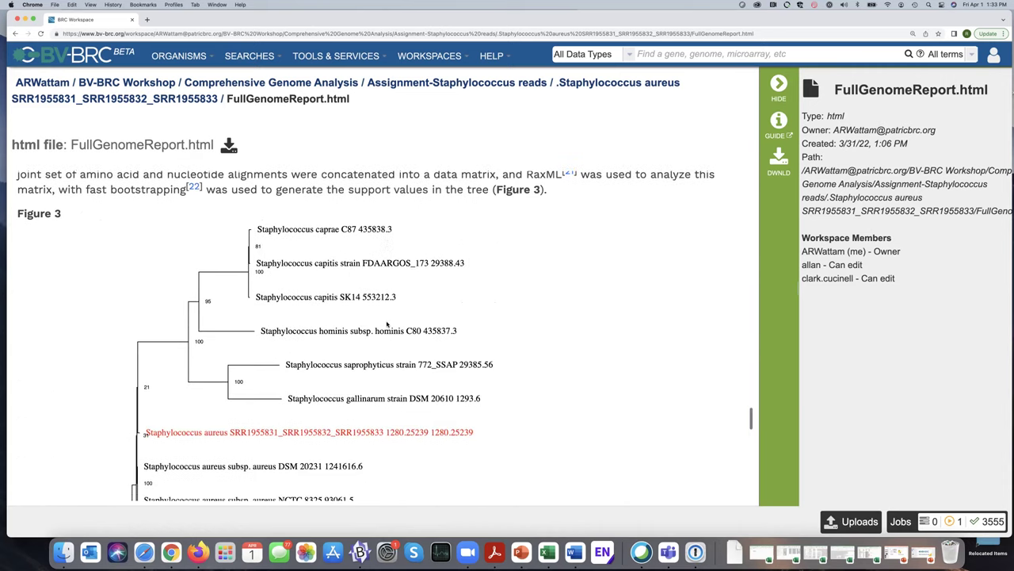
scroll(387, 323, "down", 3)
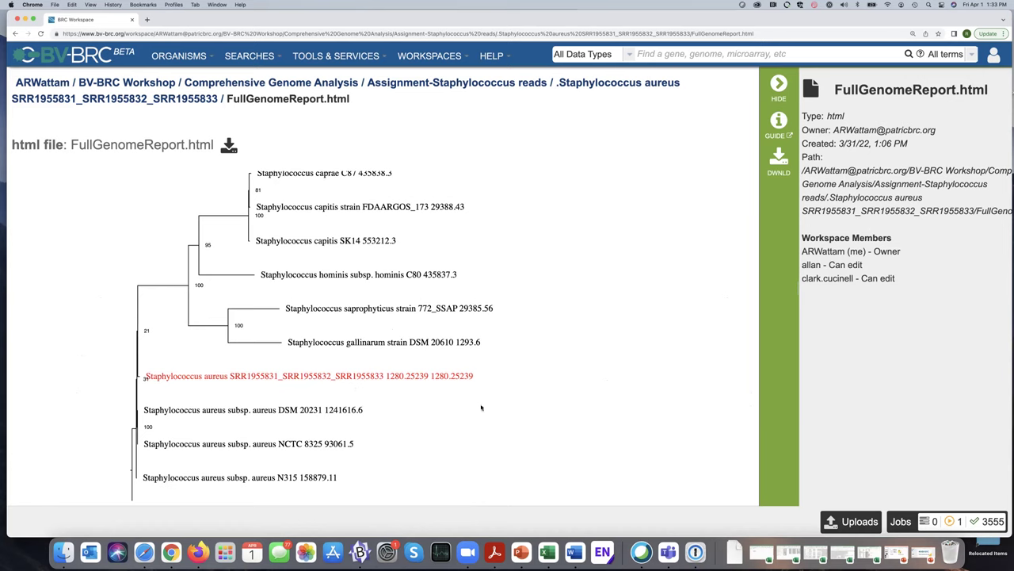
scroll(481, 408, "down", 2)
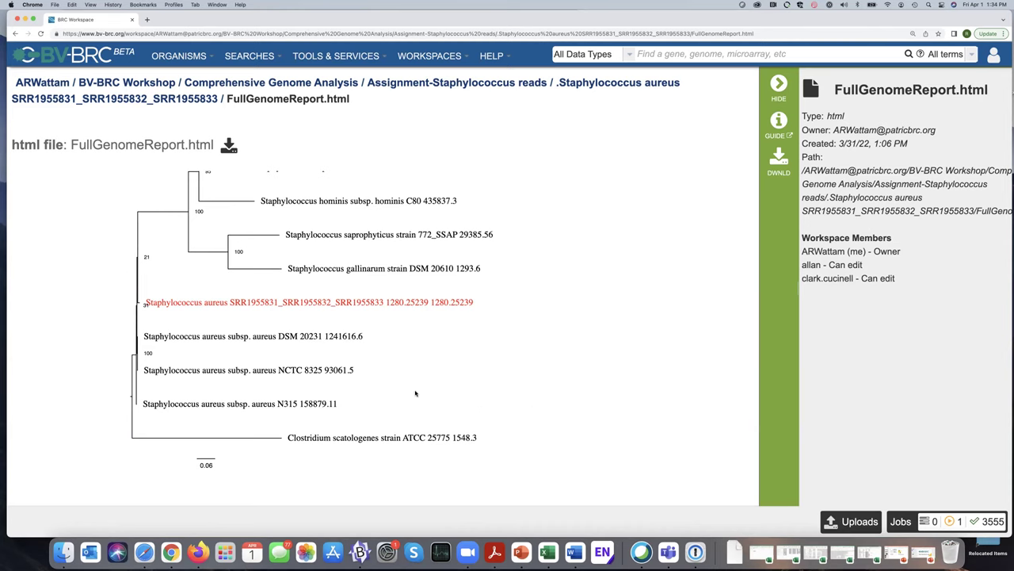
scroll(455, 399, "down", 1)
scroll(455, 398, "down", 2)
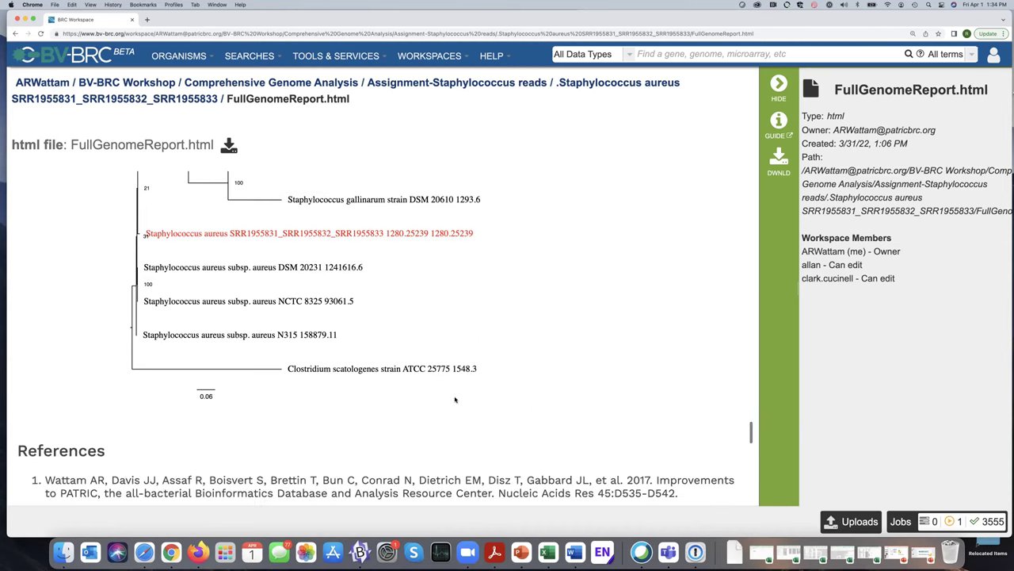
scroll(455, 400, "up", 2)
Step: Review the References list, highlighting entry 3 on RASTtk, entry 10 on virulence factors in PATRIC and entry 7 on PATtyFams
scroll(454, 400, "down", 8)
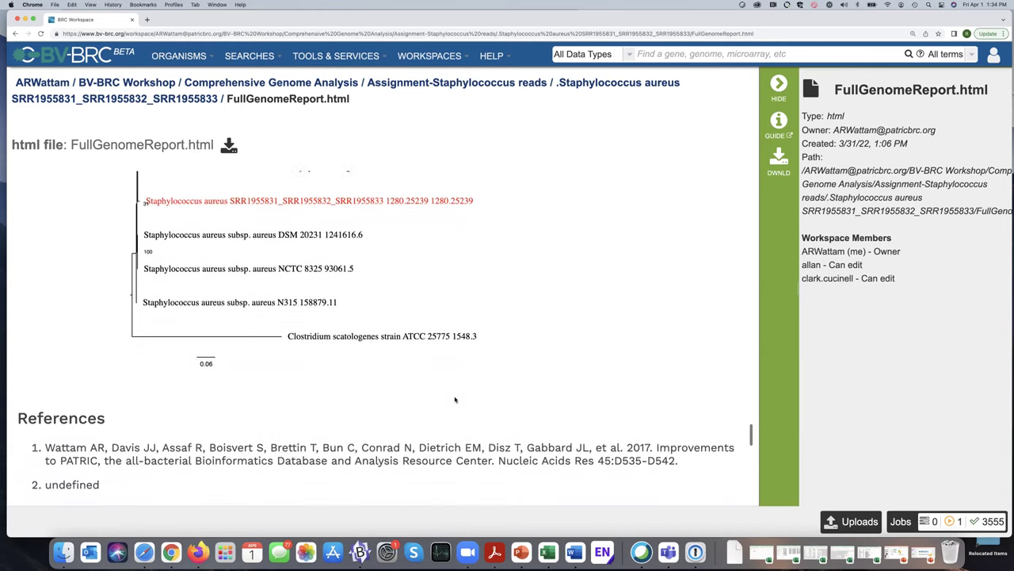
scroll(455, 399, "down", 3)
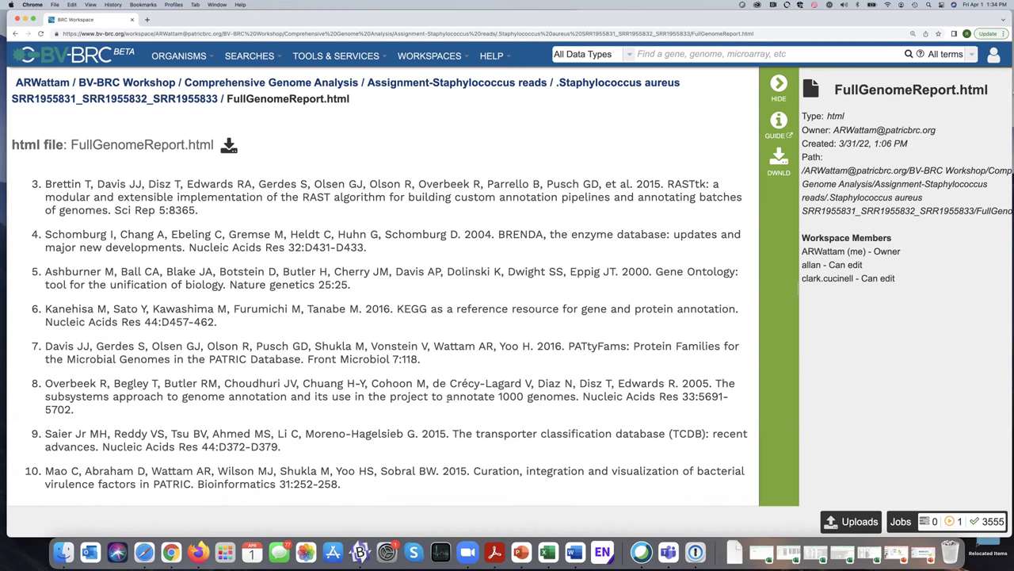
left_click_drag(202, 214, 44, 190)
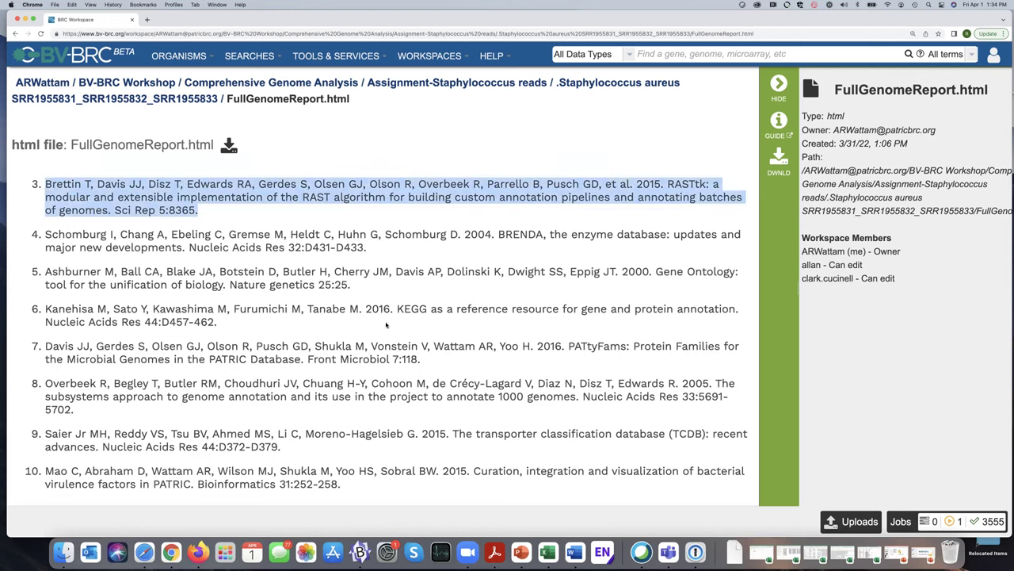
scroll(358, 339, "down", 2)
scroll(358, 339, "down", 5)
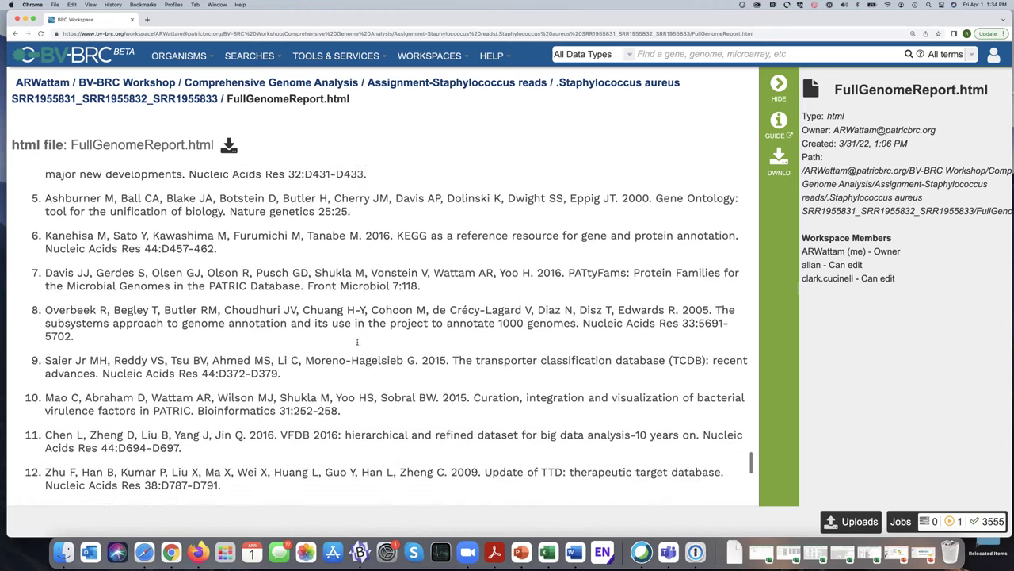
left_click_drag(342, 391, 44, 379)
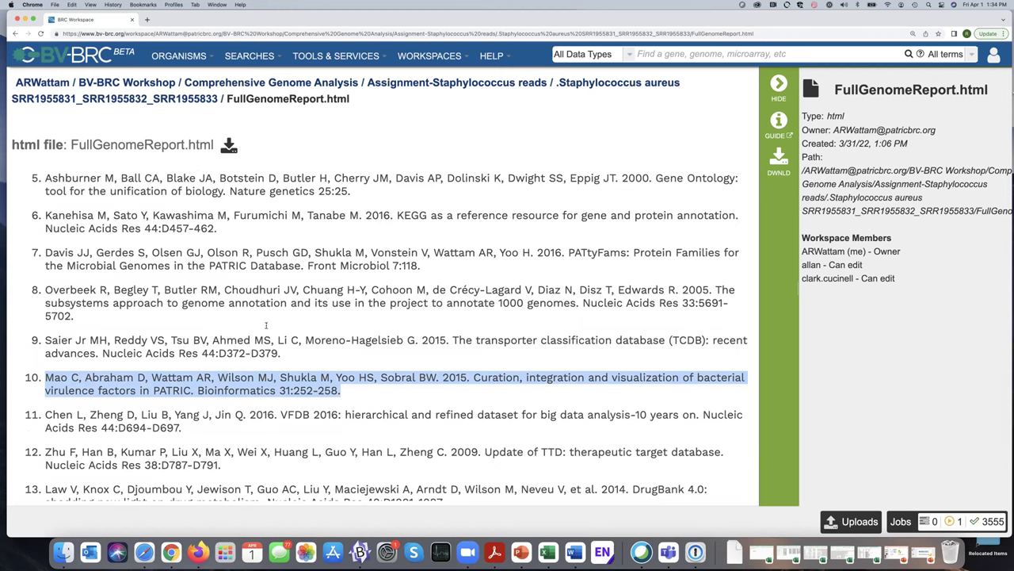
left_click_drag(420, 265, 37, 252)
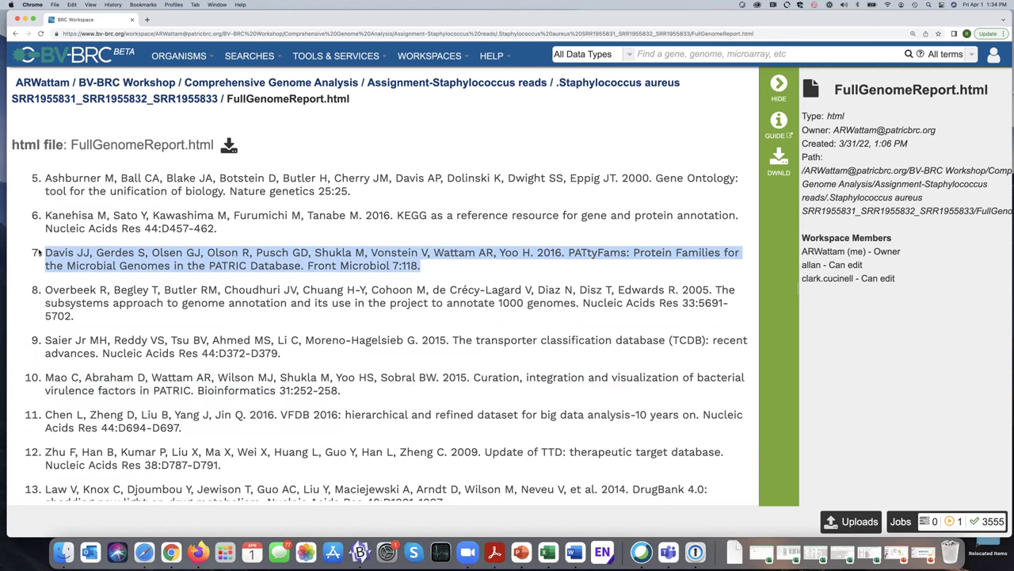
Step: Return from the full genome report to the Staphylococcus aureus job folder and open its assembly results
scroll(391, 177, "up", 5)
scroll(392, 176, "up", 15)
scroll(488, 185, "up", 6)
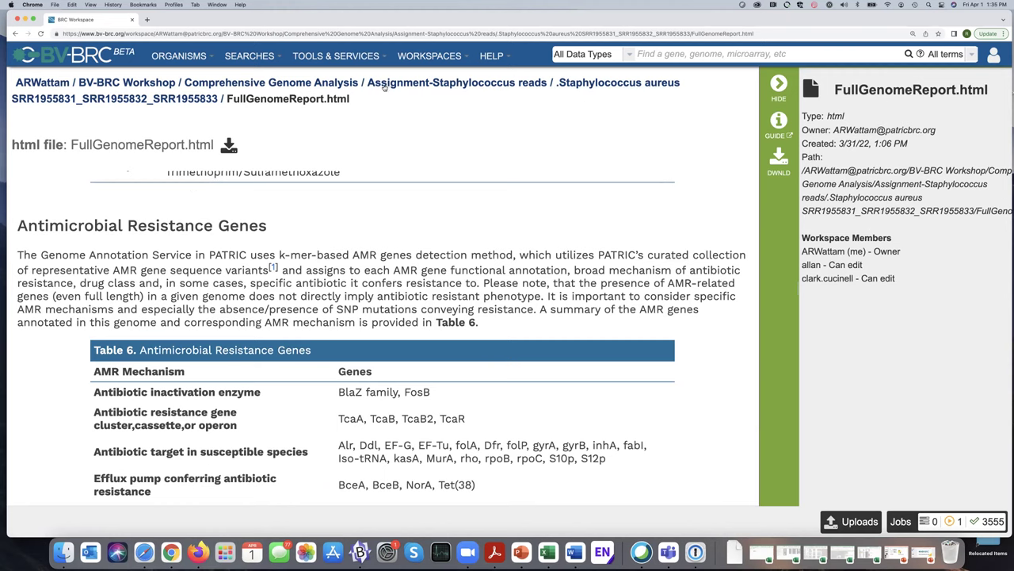
left_click(607, 85)
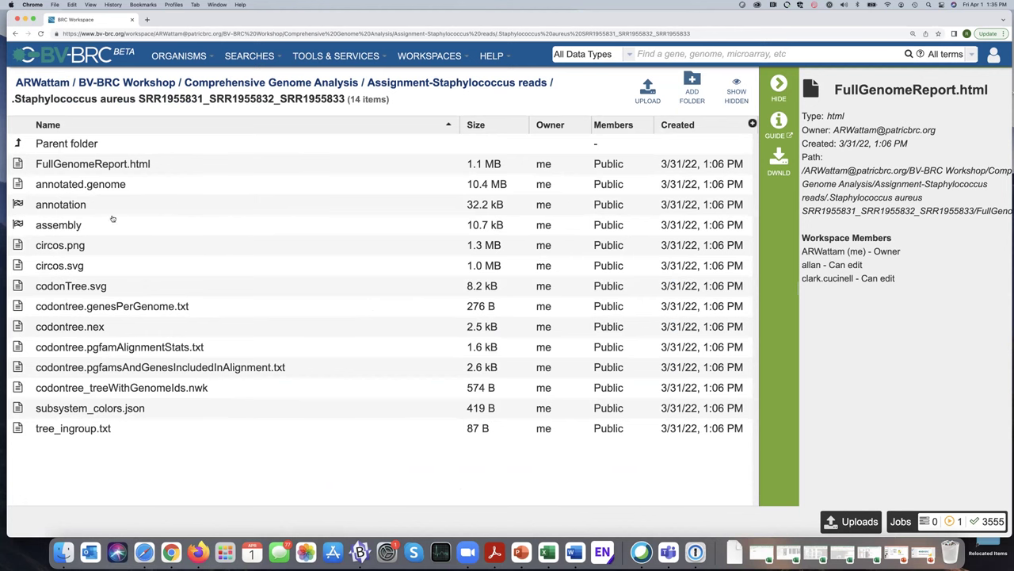
double_click(19, 225)
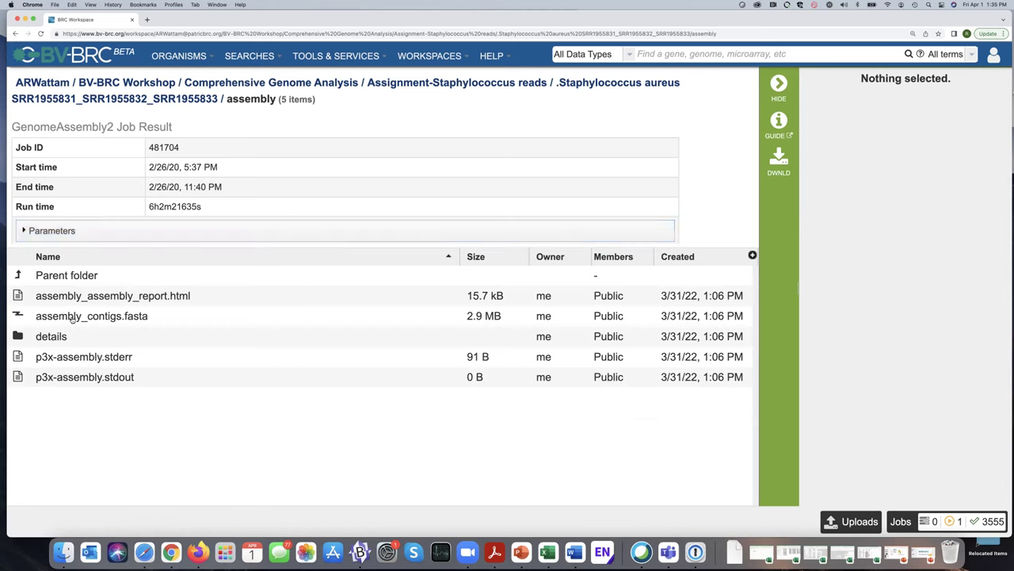
Step: View assembly_assembly_report.html and read the input reads, assembly details and Quast Report statistics
left_click(149, 300)
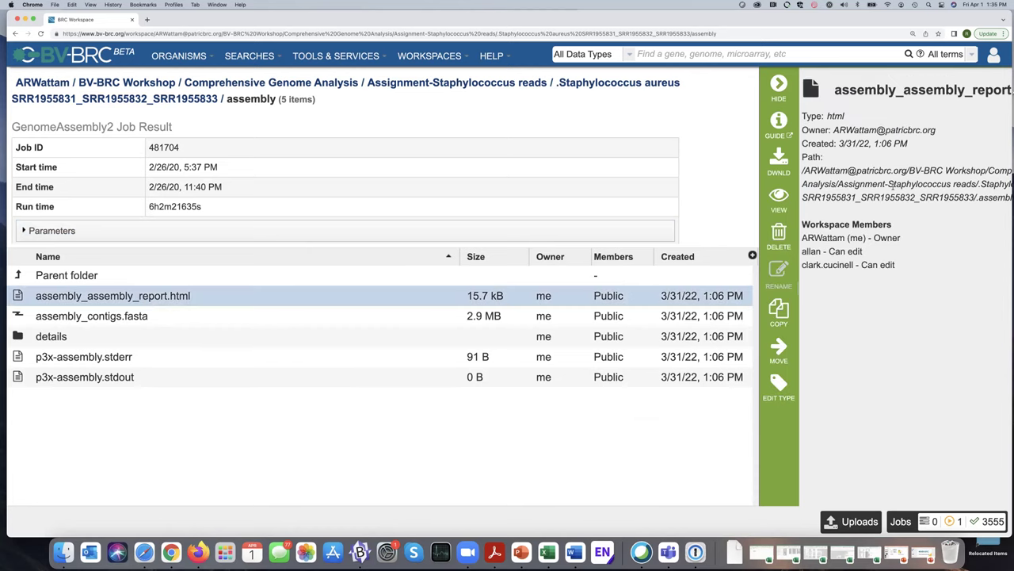
left_click(783, 198)
scroll(358, 302, "down", 2)
scroll(360, 304, "down", 5)
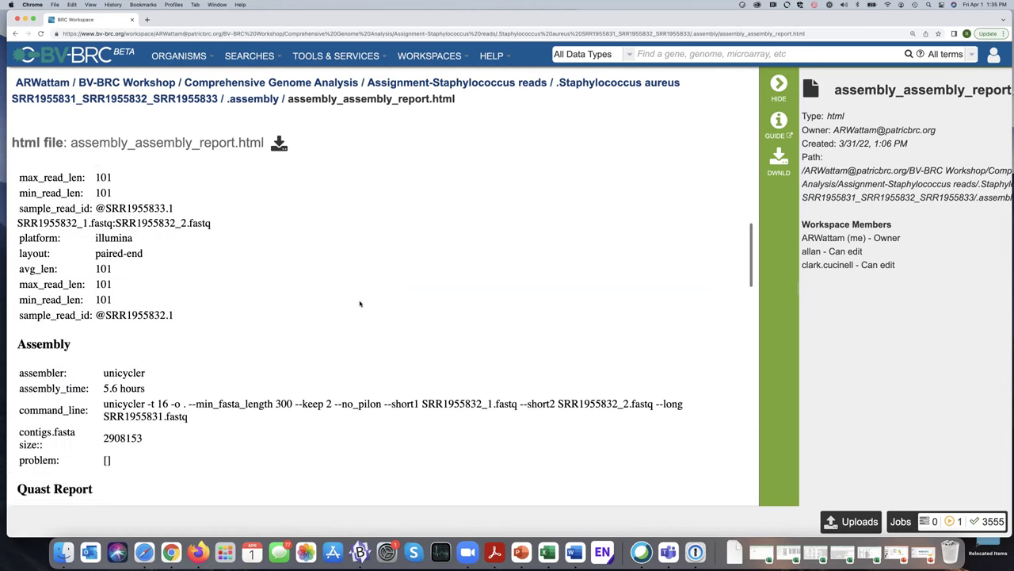
scroll(360, 303, "down", 4)
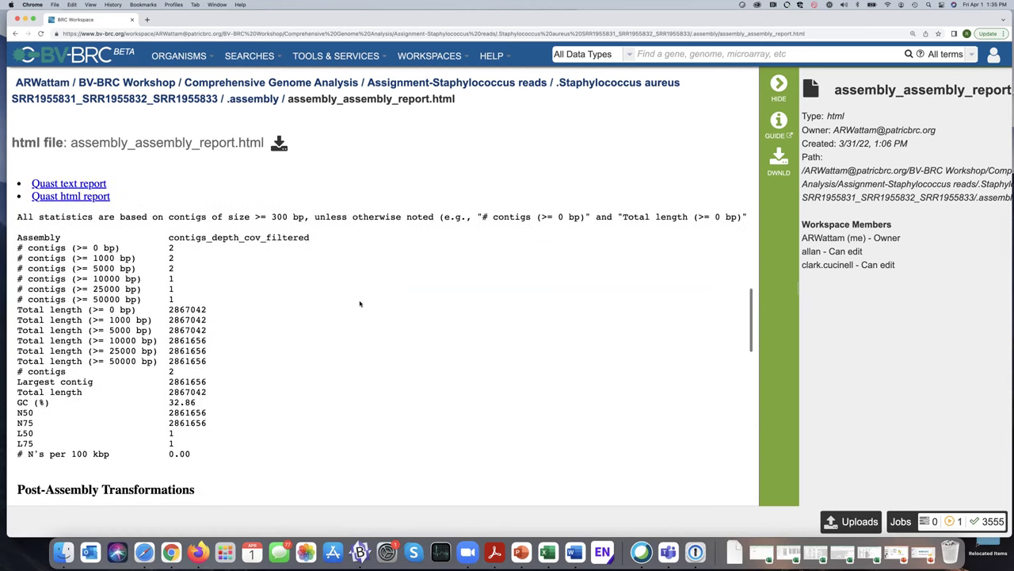
scroll(360, 304, "up", 1)
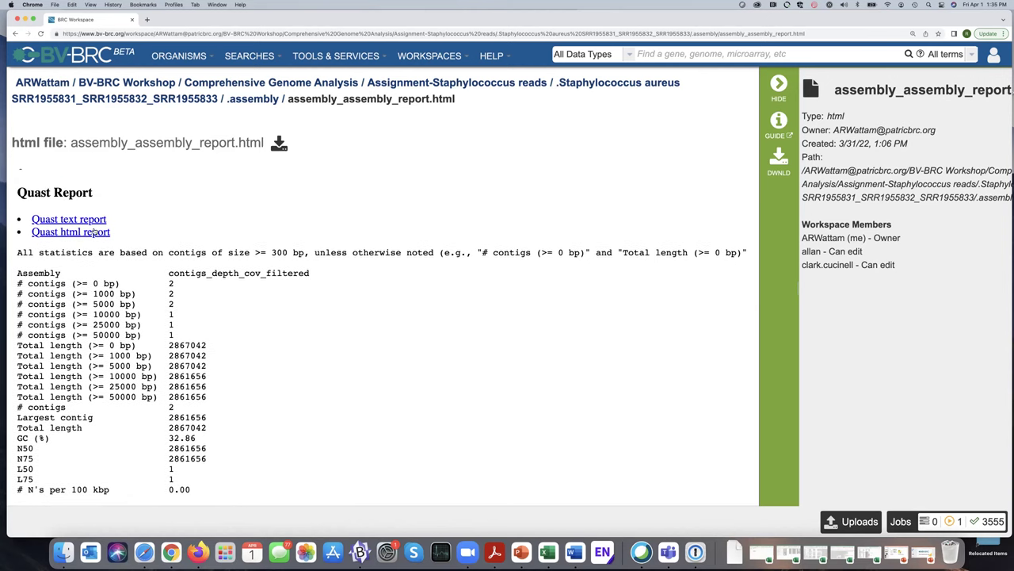
Step: Review the report's Post-Assembly Transformations, Circular Contigs and Contig Filtering sections, and examine the Bandage Plot
scroll(365, 272, "down", 1)
scroll(365, 272, "down", 10)
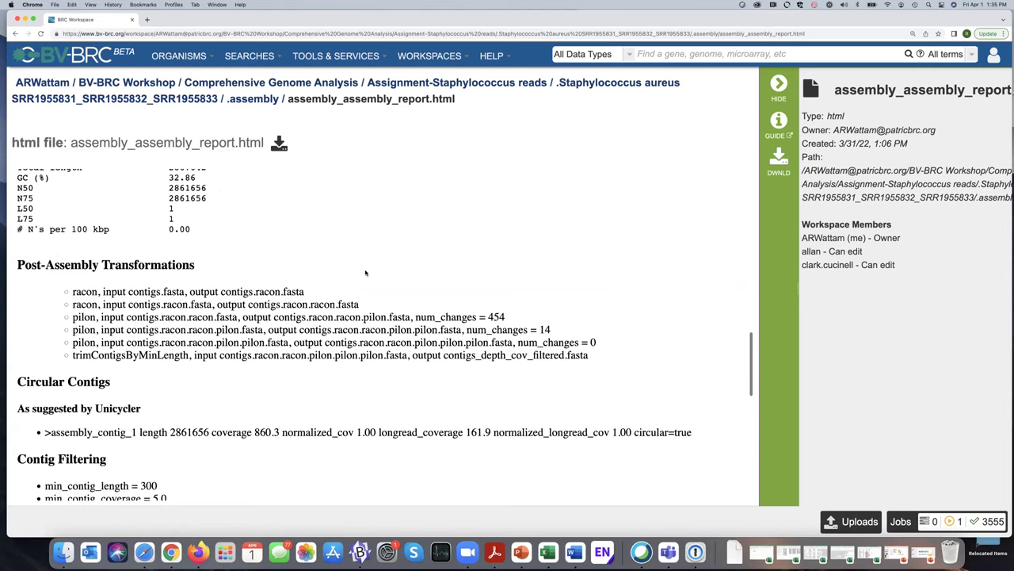
scroll(366, 272, "down", 5)
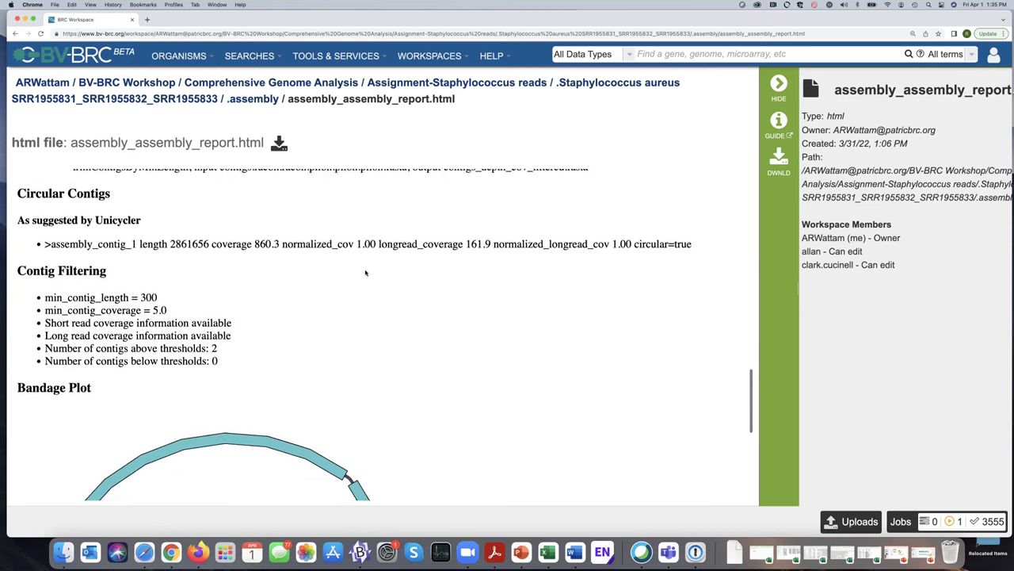
scroll(366, 272, "down", 6)
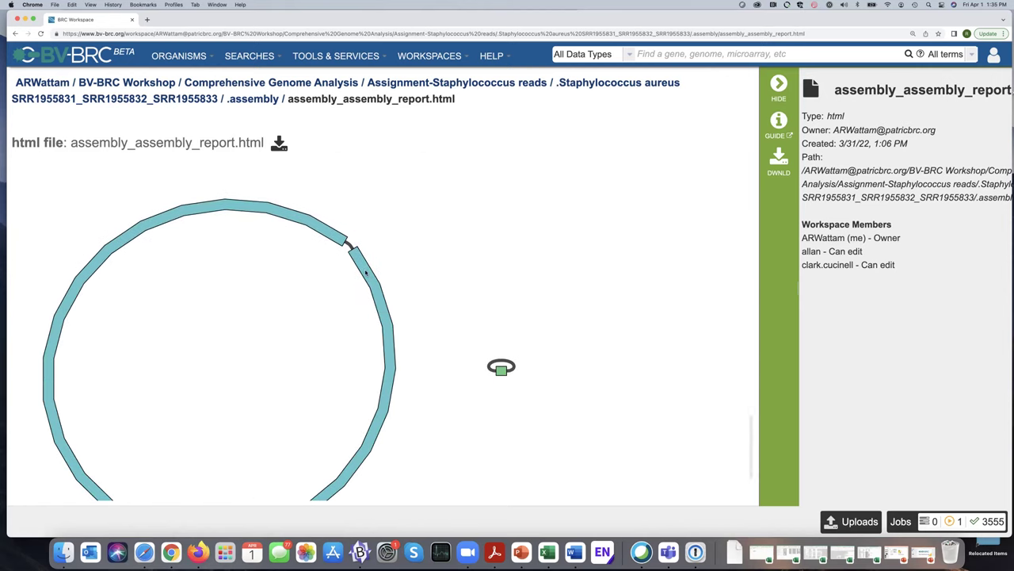
scroll(403, 277, "down", 3)
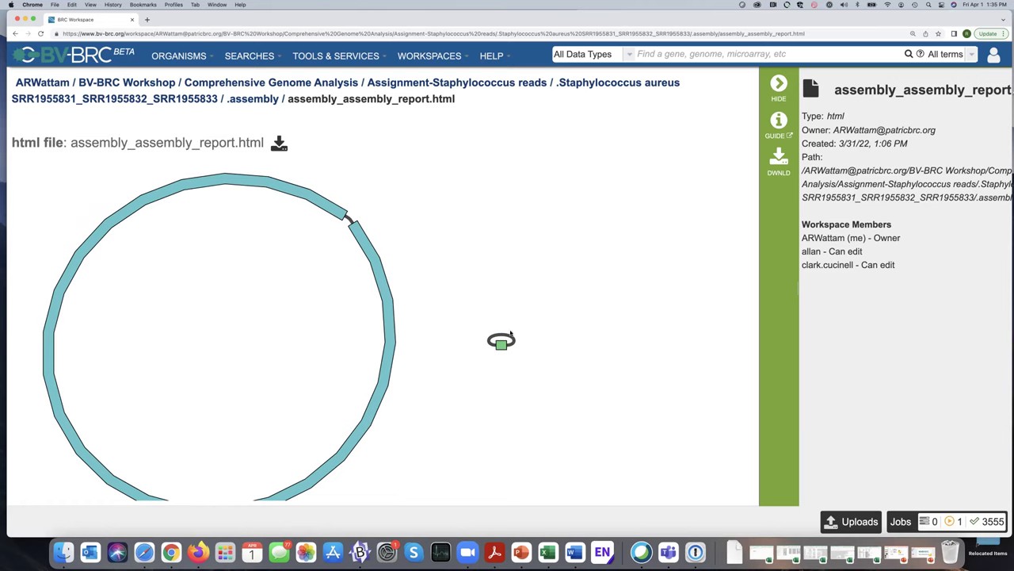
Step: Go back from the assembly report to the Staphylococcus aureus job folder and open its annotation results
scroll(555, 254, "up", 20)
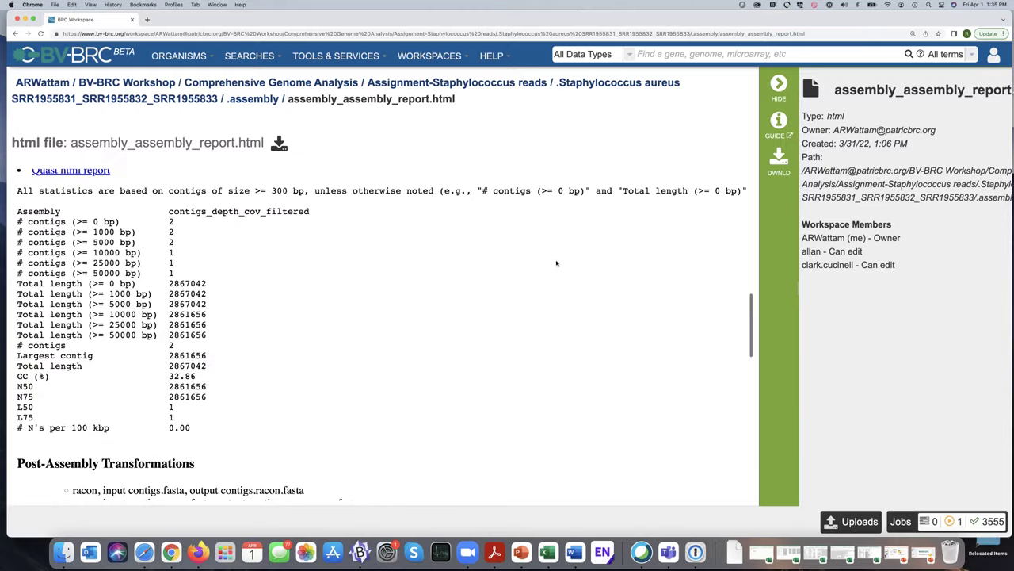
scroll(558, 264, "up", 5)
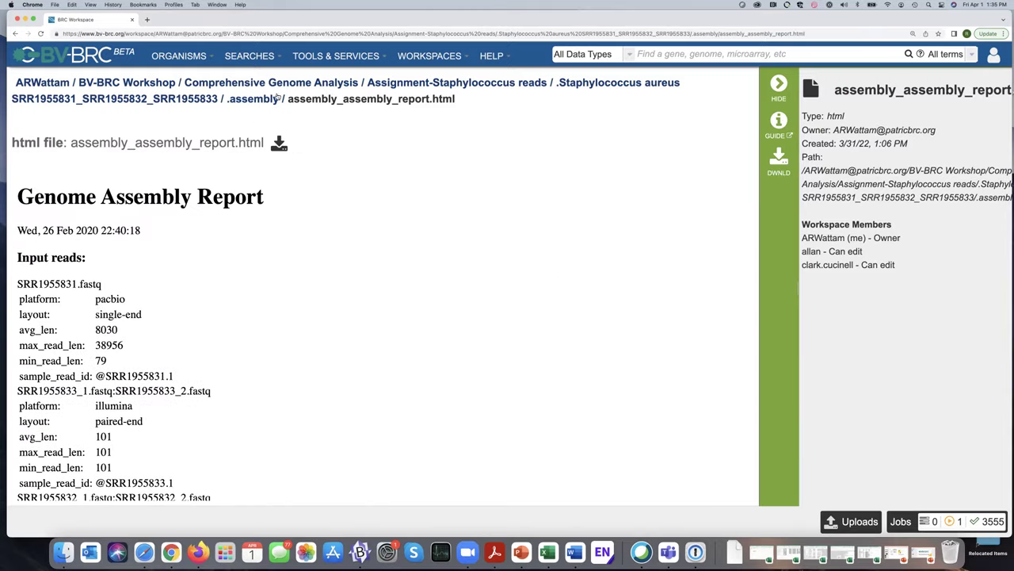
left_click(189, 100)
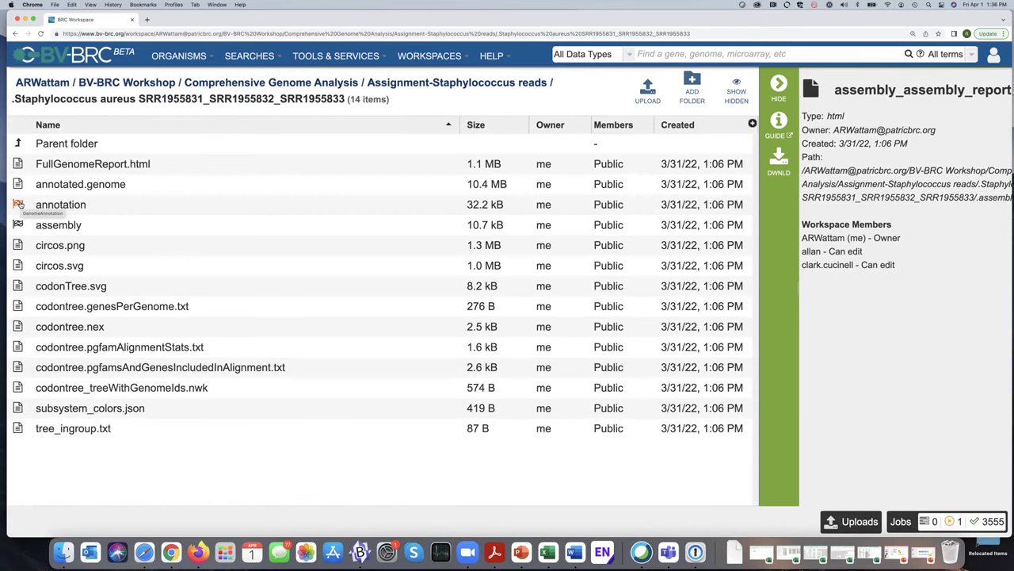
double_click(17, 204)
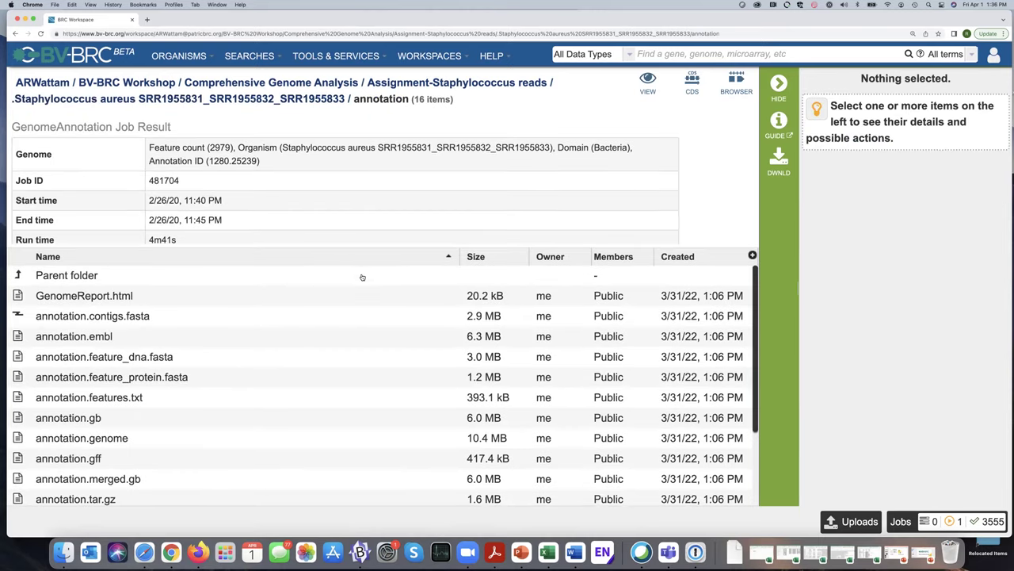
Step: Look through the list of annotation output files, from GenomeReport.html to quality.json
scroll(314, 302, "down", 5)
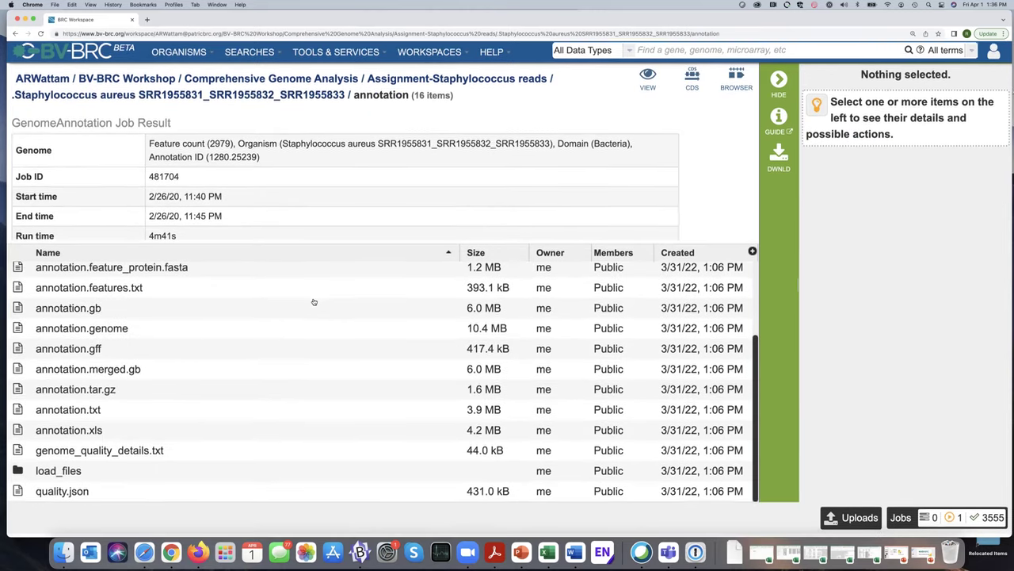
scroll(314, 302, "up", 5)
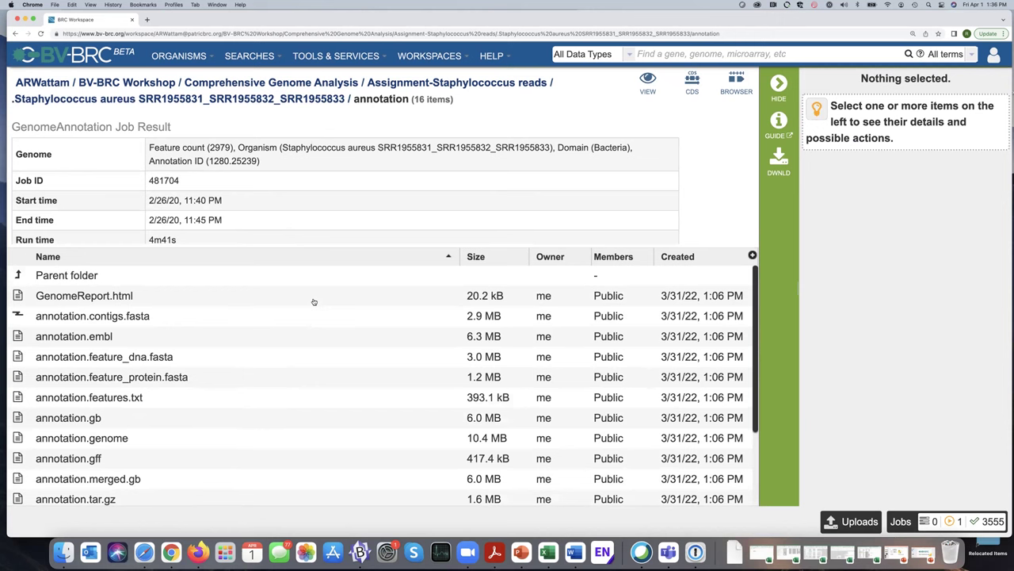
left_click(497, 57)
scroll(358, 397, "down", 3)
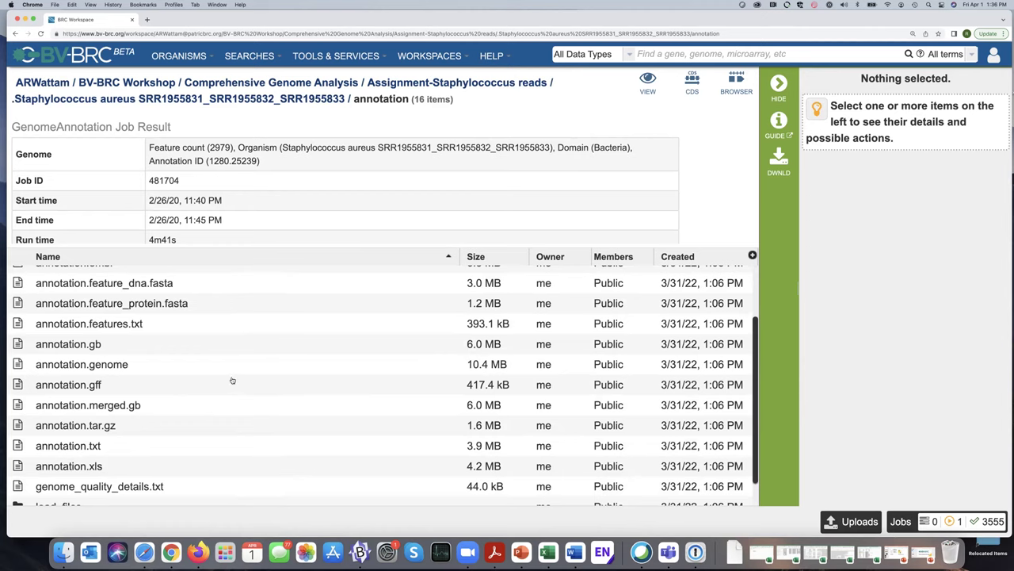
scroll(234, 381, "up", 3)
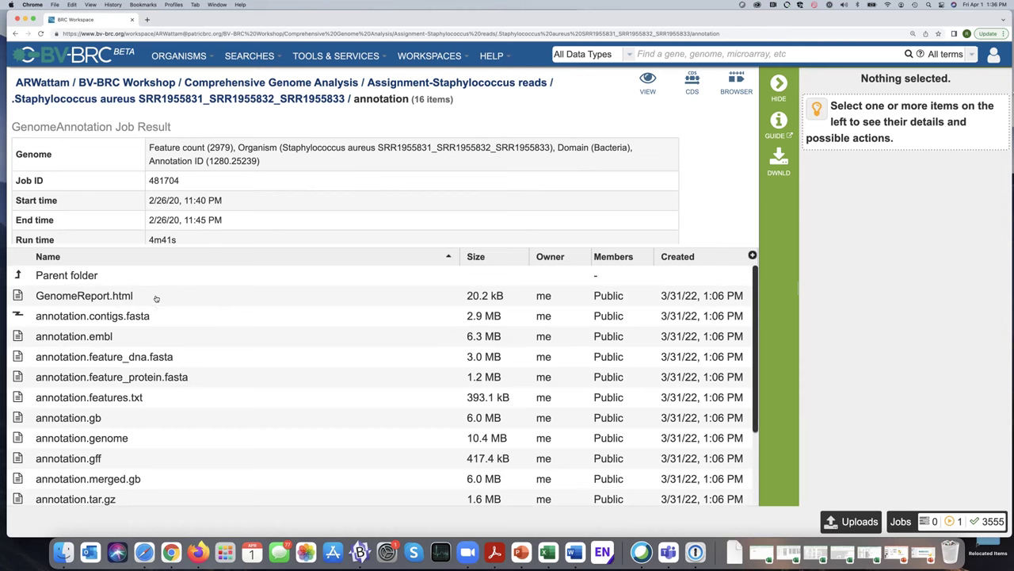
Step: View GenomeReport.html and highlight the genome name and genome ID values in its results table
left_click(156, 298)
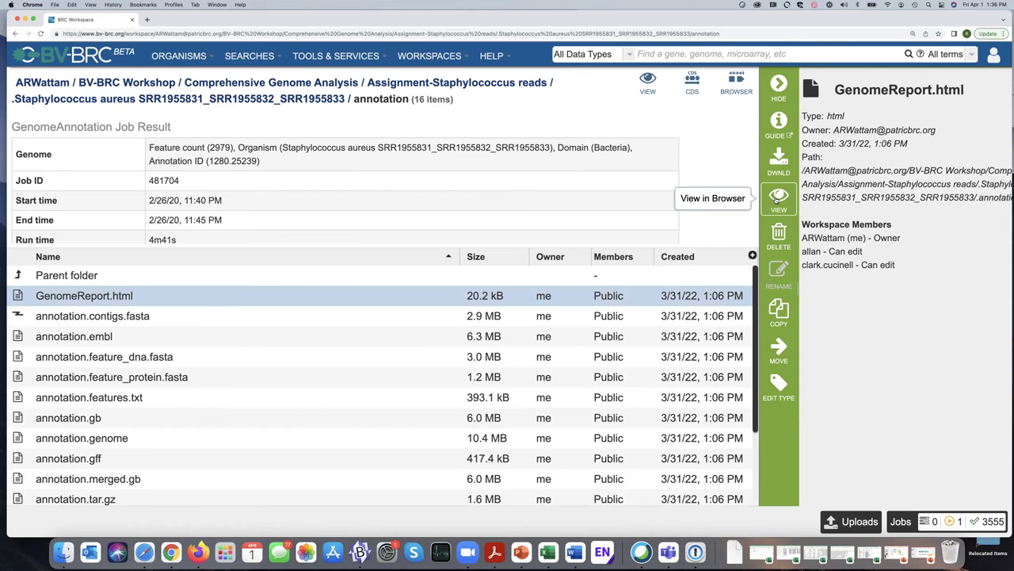
left_click(778, 198)
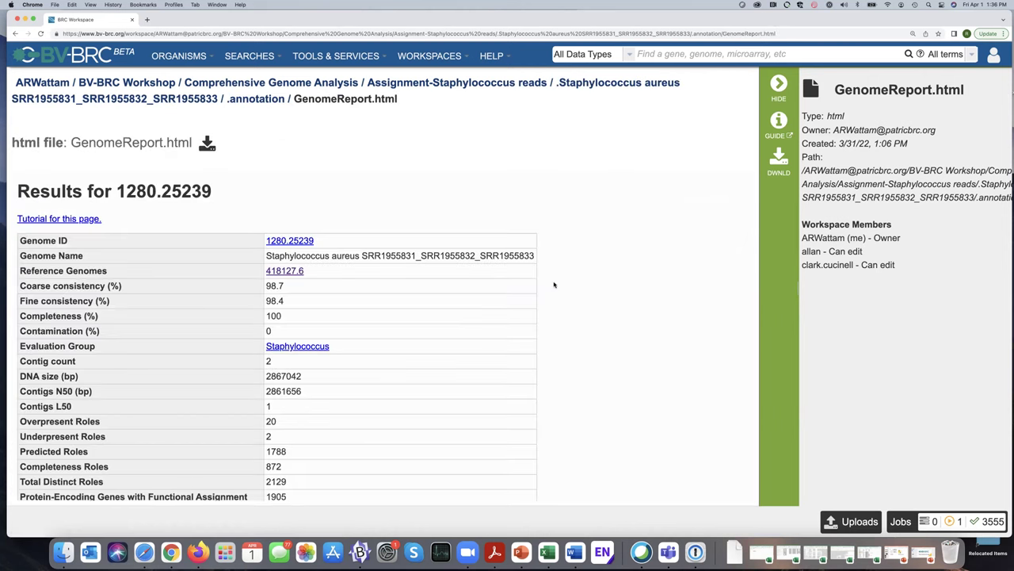
scroll(554, 284, "down", 1)
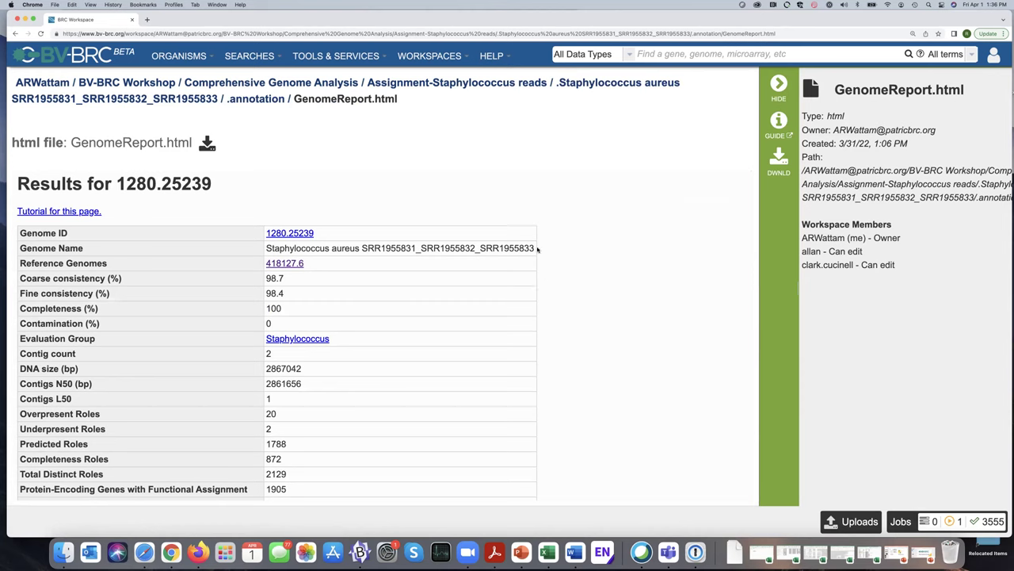
left_click_drag(535, 248, 264, 248)
left_click_drag(321, 232, 265, 232)
scroll(564, 268, "down", 1)
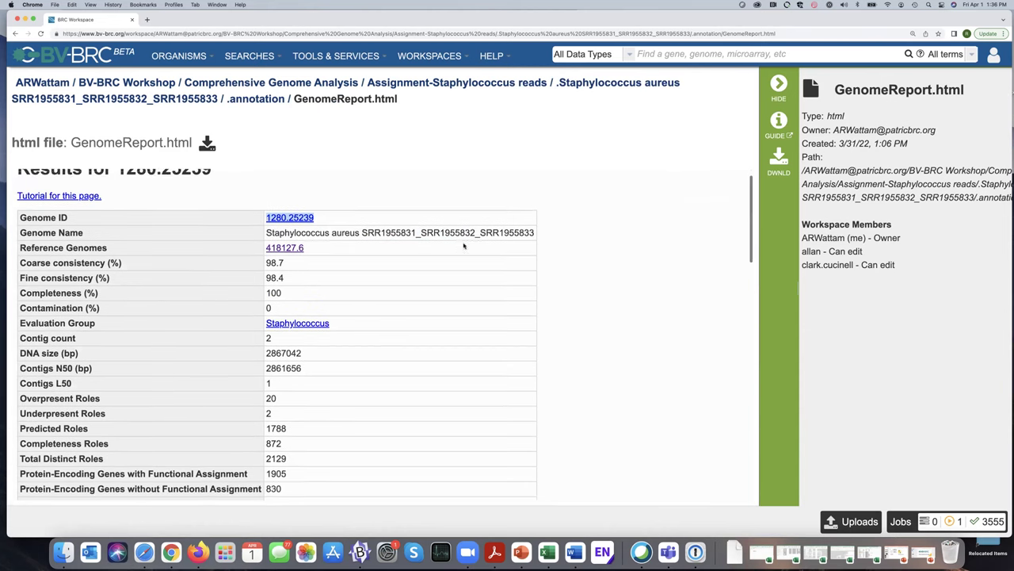
Step: Highlight the reference genome ID, view that genome's page and highlight its strain name, and return to GenomeReport.html
left_click_drag(314, 248, 262, 247)
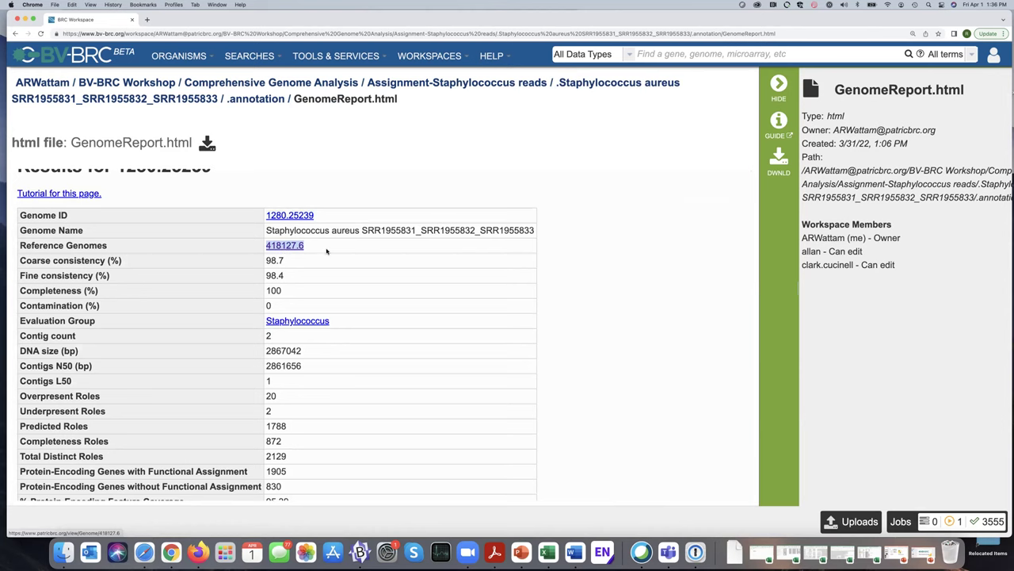
scroll(386, 261, "down", 2)
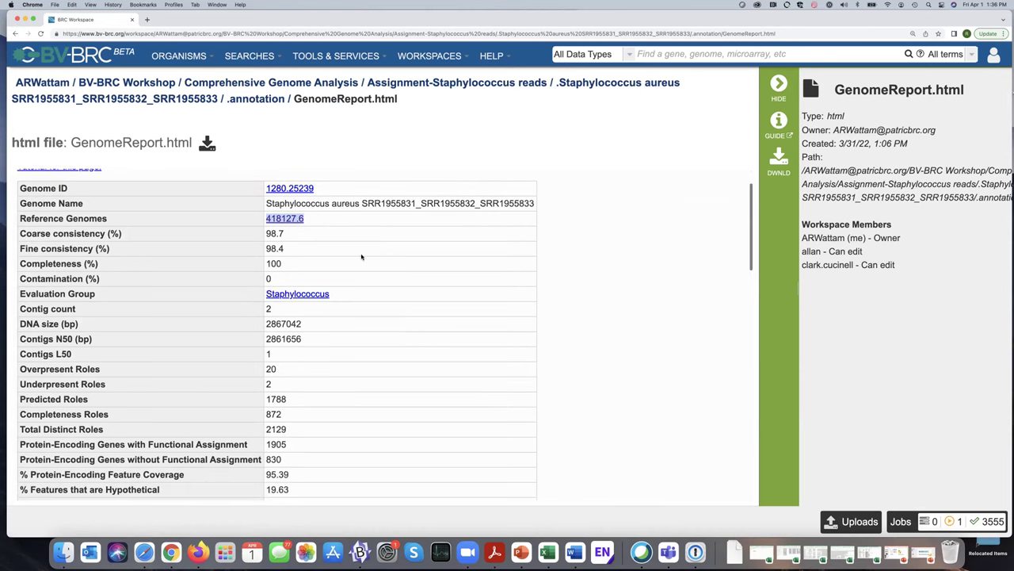
left_click(281, 218)
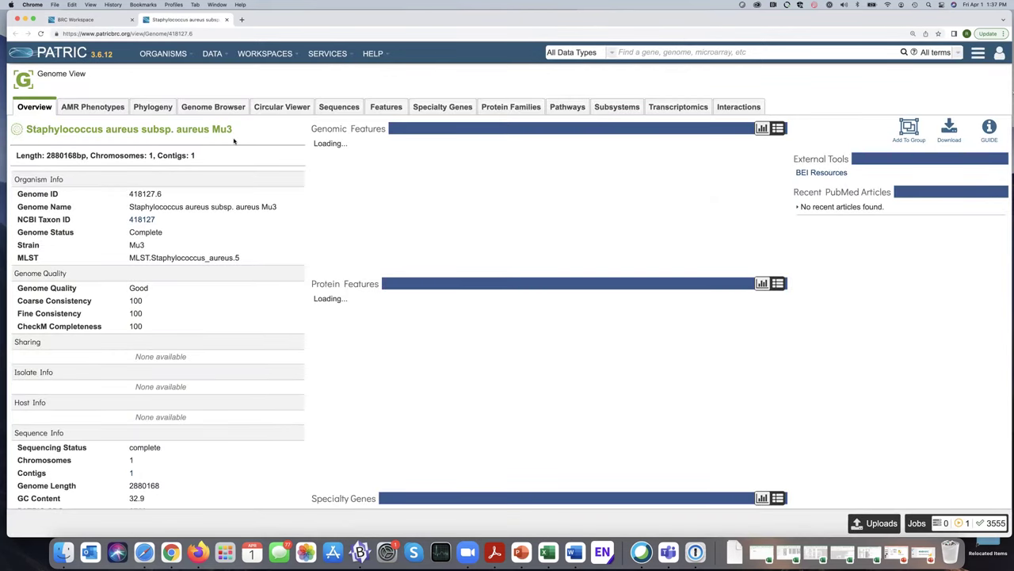
left_click_drag(235, 131, 211, 132)
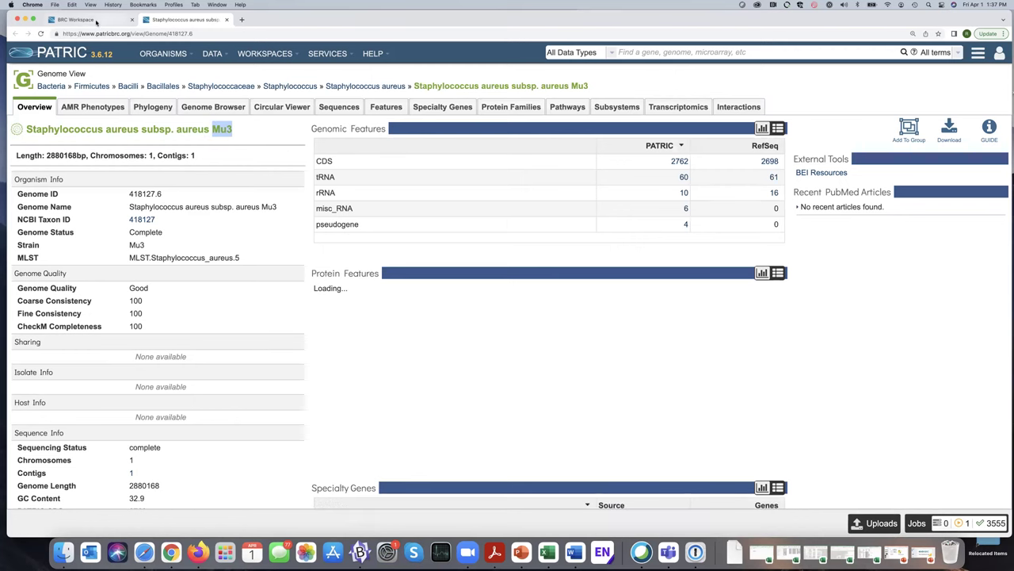
left_click(98, 22)
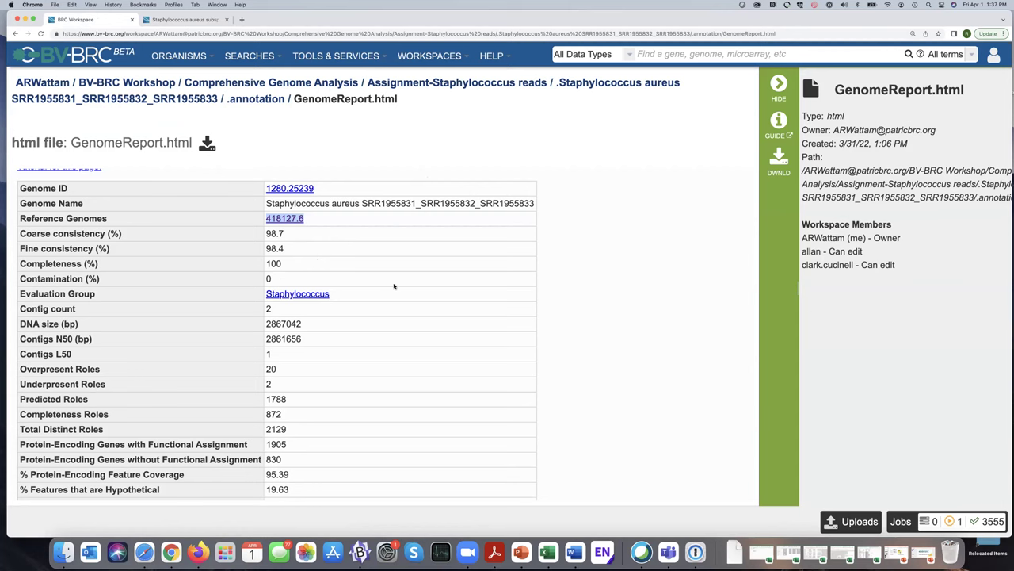
Step: Review the remaining quality statistics in the genome report and highlight the Potentially Problematic Roles heading
scroll(394, 285, "down", 3)
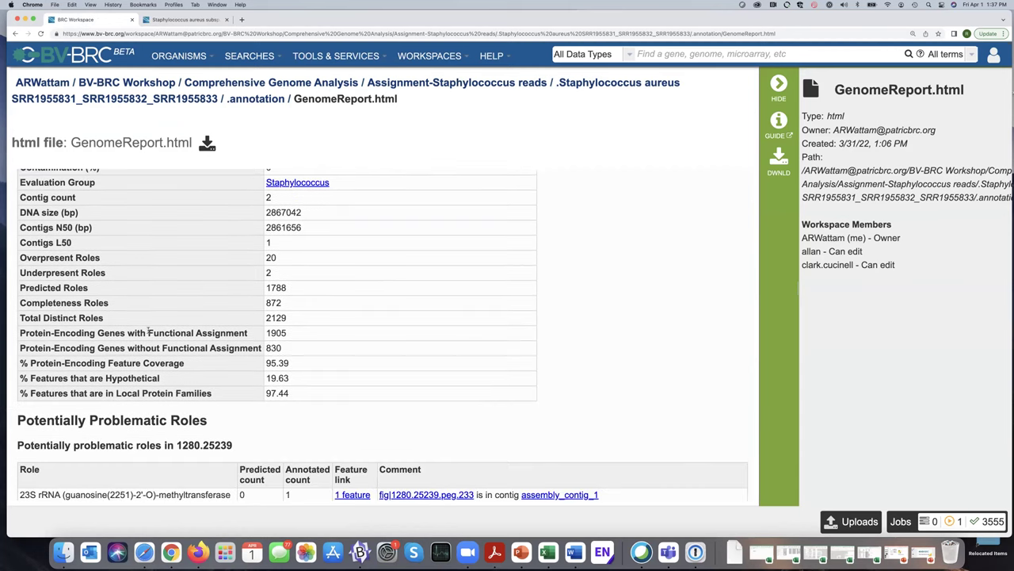
scroll(118, 267, "up", 1)
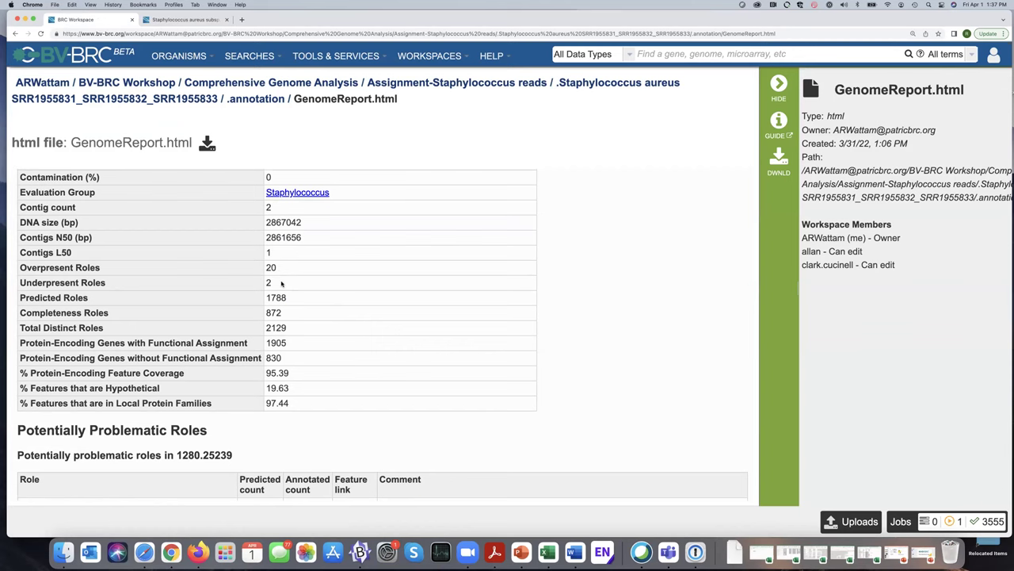
scroll(281, 283, "down", 5)
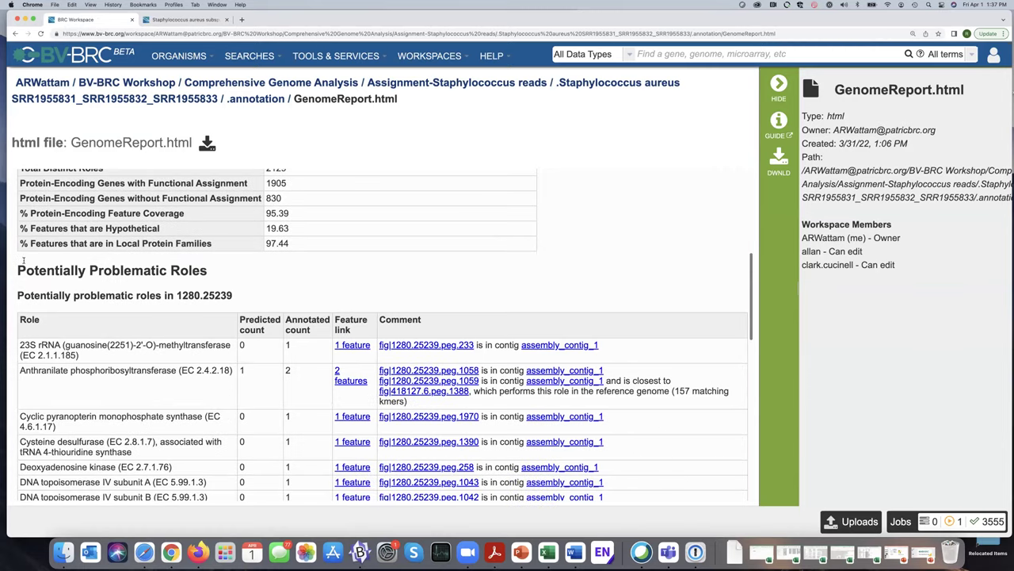
left_click_drag(17, 271, 217, 273)
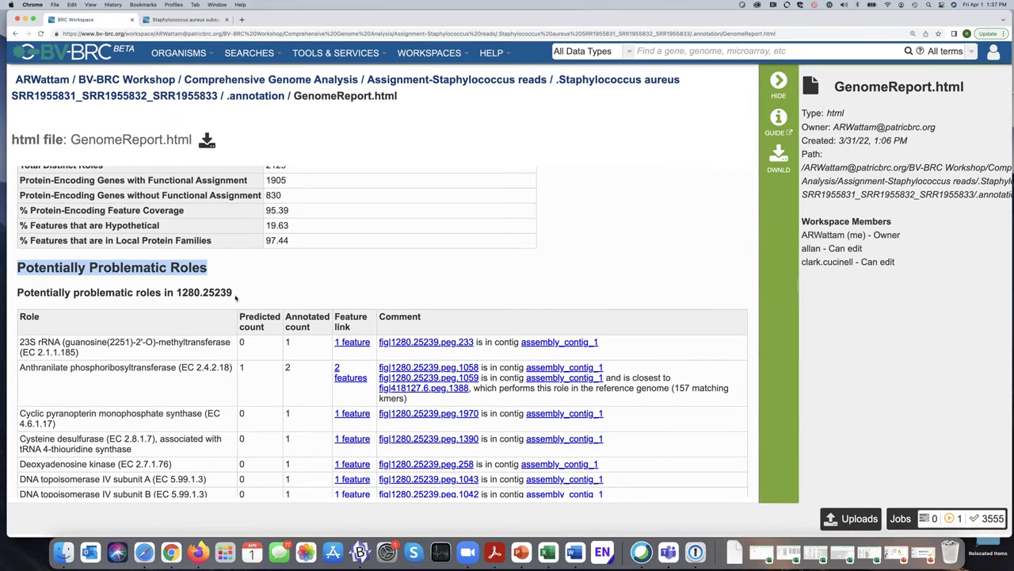
Step: Highlight the 23S rRNA methyltransferase role, view its linked feature page, and return to the genome report
left_click_drag(20, 343, 160, 347)
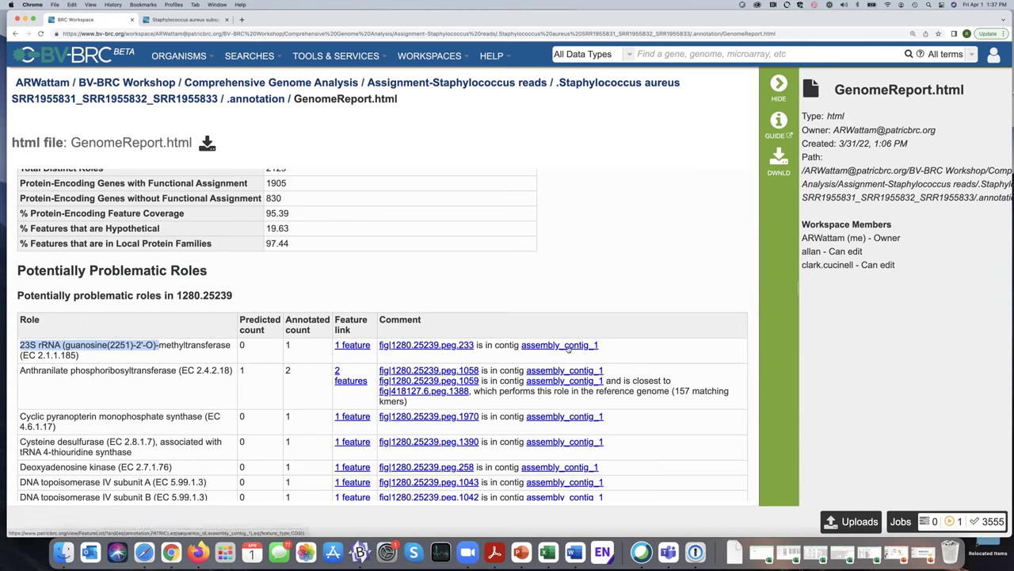
left_click(353, 347)
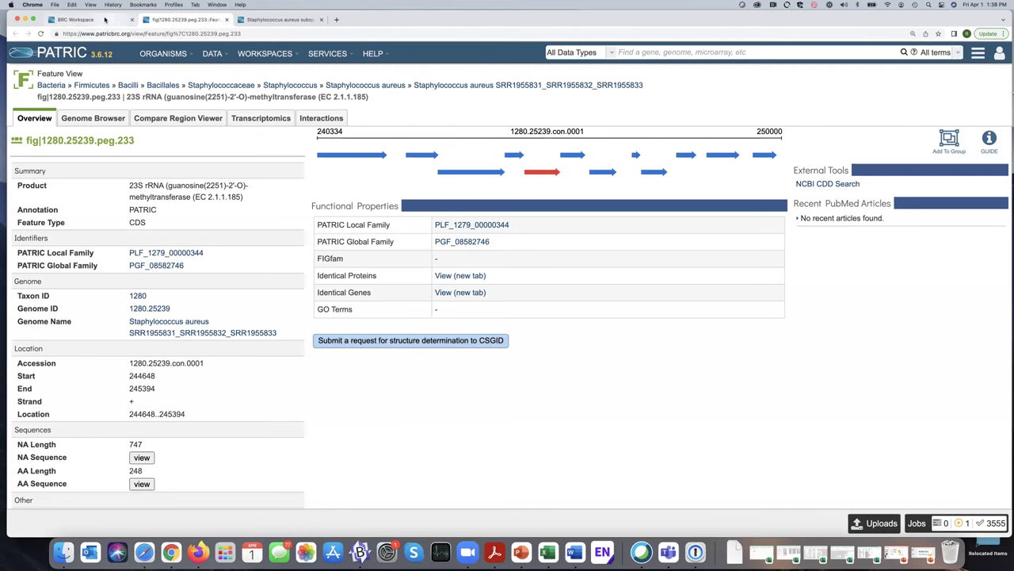
left_click(105, 19)
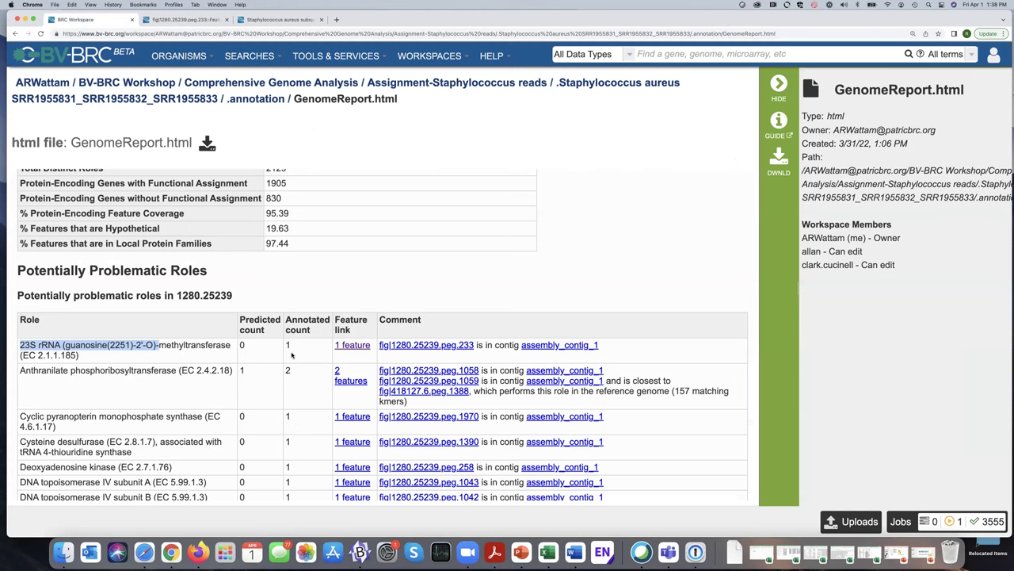
Step: Highlight the Anthranilate phosphoribosyltransferase role and look through the rest of the problematic roles table
scroll(615, 225, "down", 3)
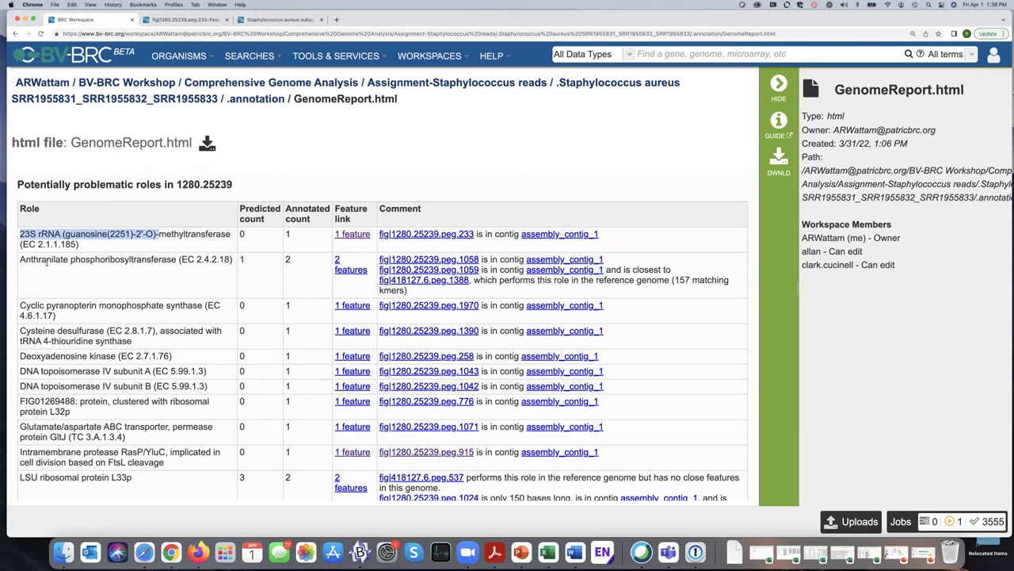
left_click_drag(20, 260, 179, 263)
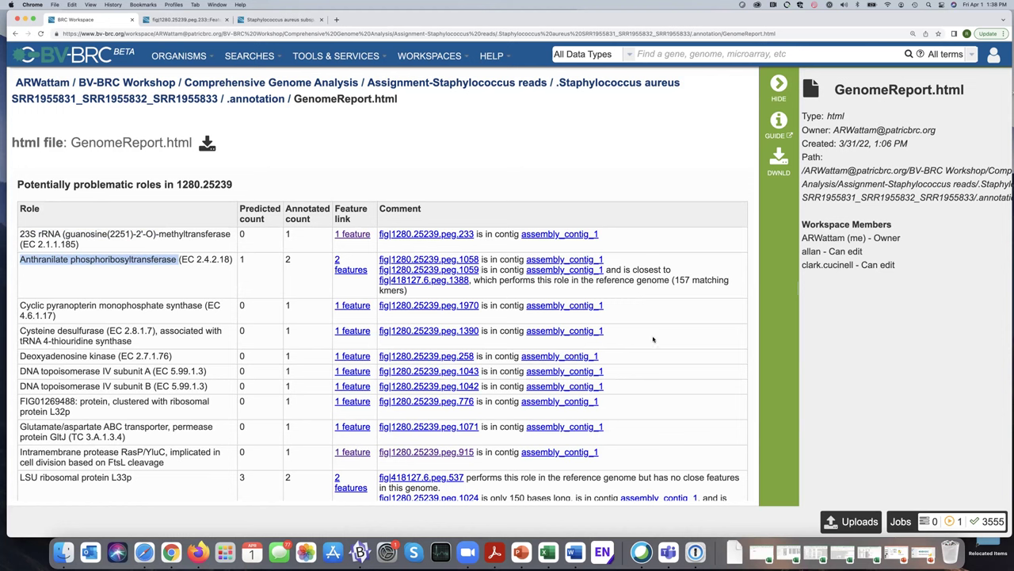
scroll(658, 340, "down", 5)
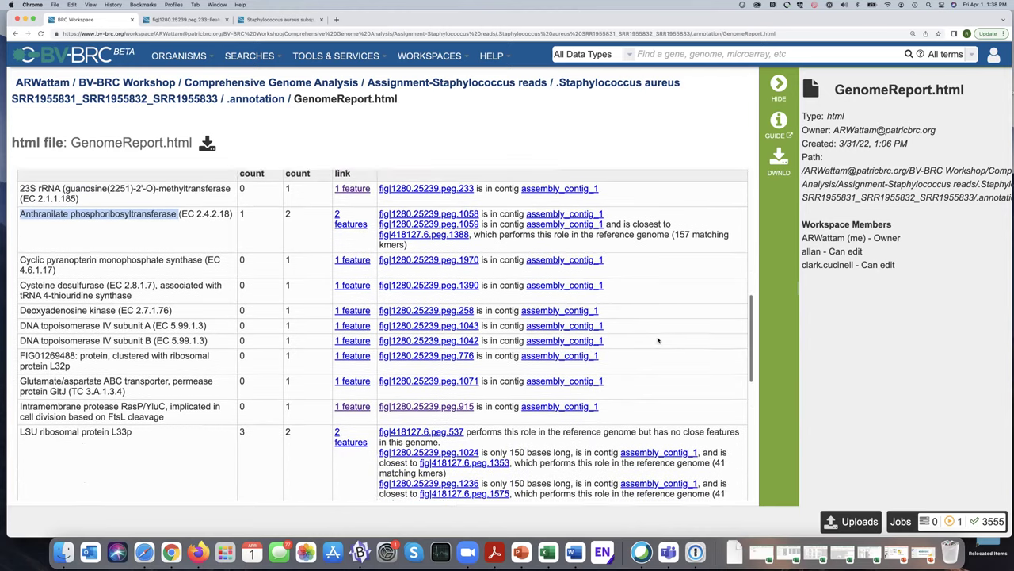
Step: View the linked feature list for assembly_contig_1 under Potentially Problematic Roles by Contig, and return to the genome report
scroll(655, 341, "down", 5)
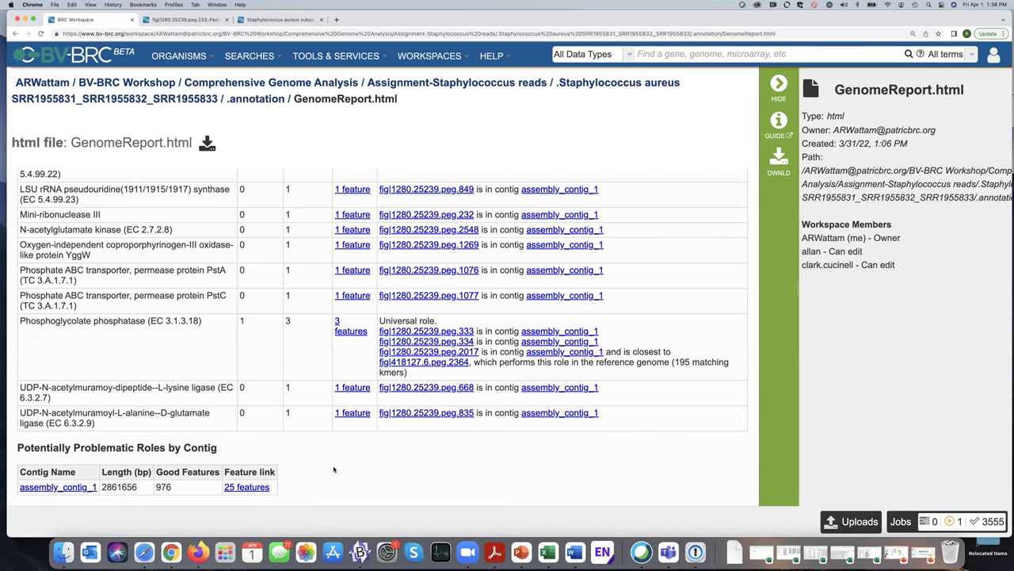
left_click(247, 486)
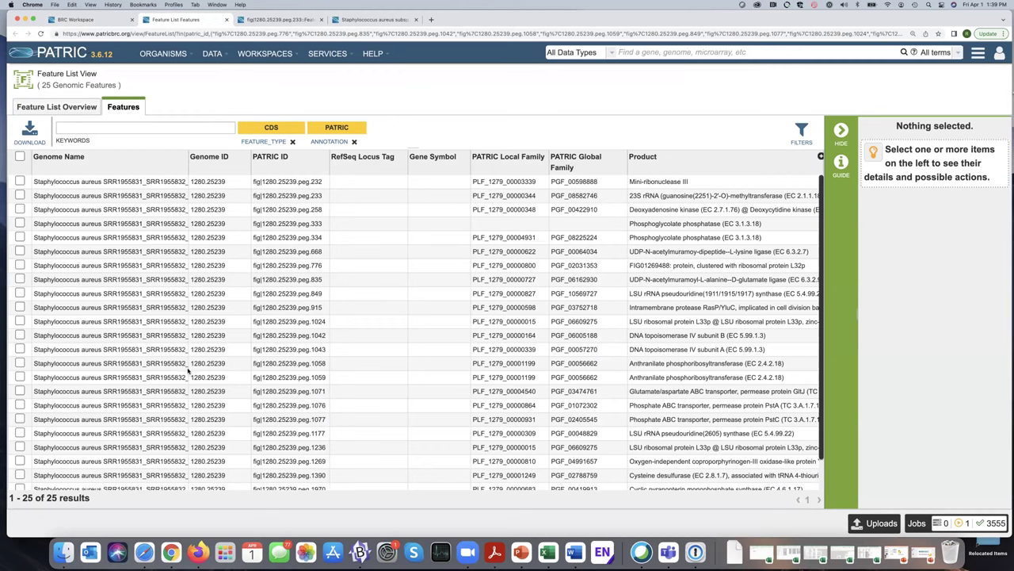
left_click(99, 21)
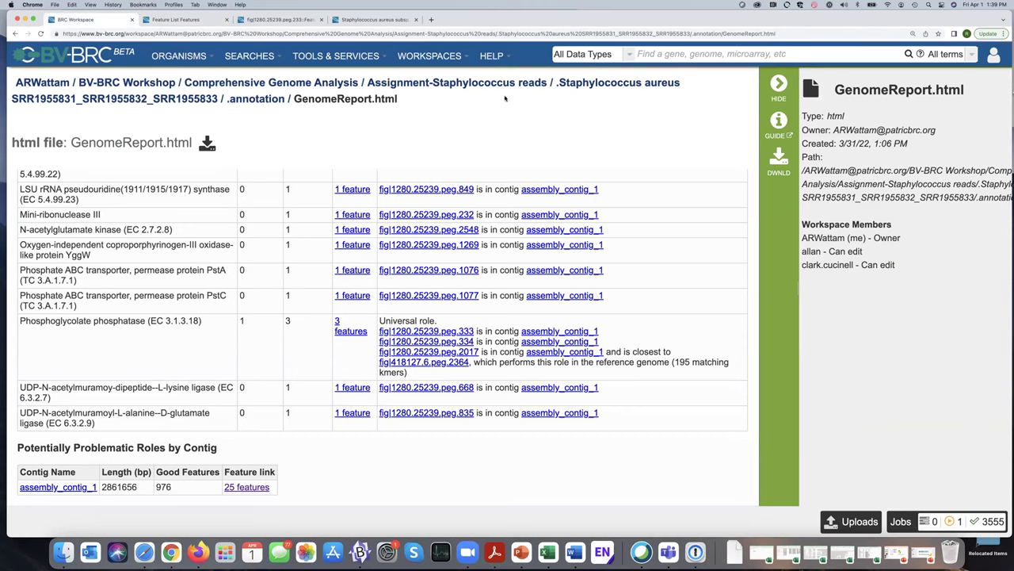
Step: Go back to the Staphylococcus aureus job folder, reopen its annotation results and view the annotated genome
left_click(609, 84)
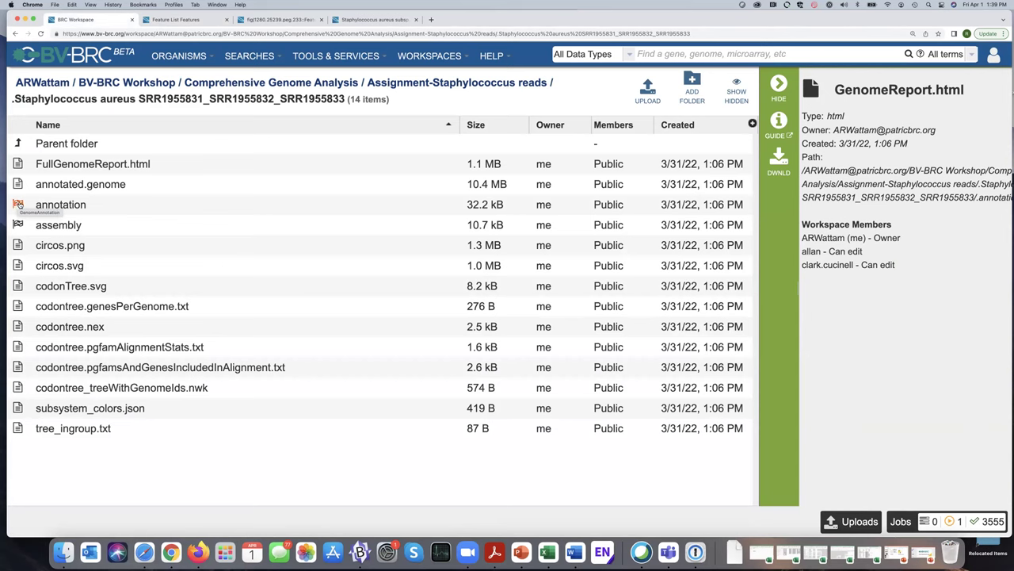
double_click(17, 204)
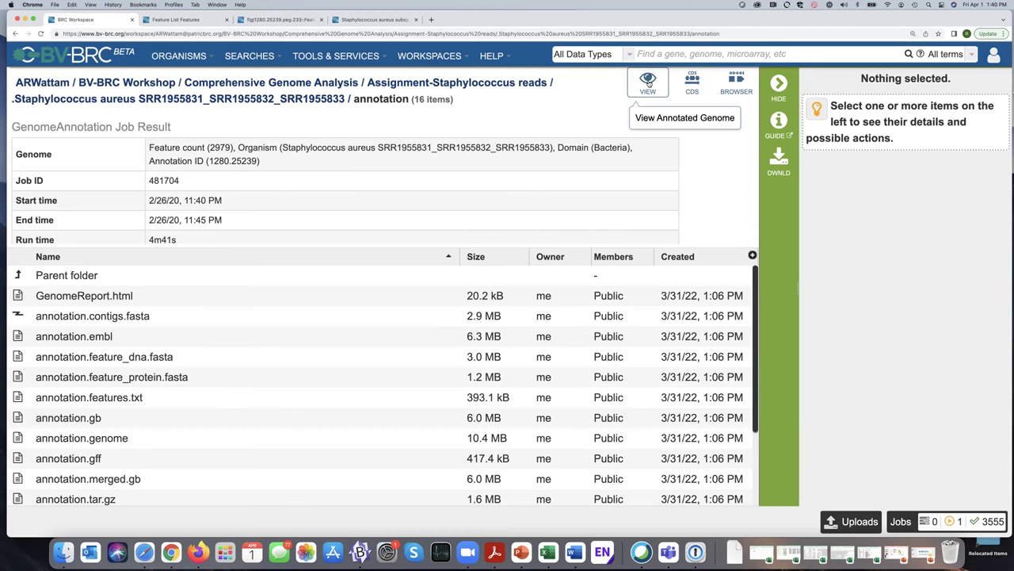
left_click(648, 82)
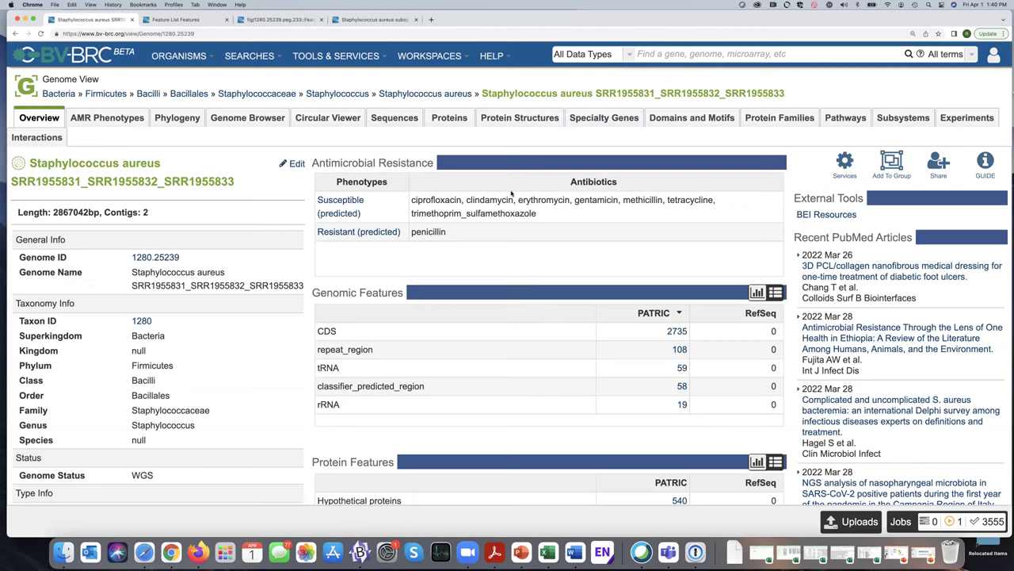
Step: Examine the genome overview, including antimicrobial resistance, genomic and protein features, specialty genes, annotation statistics and genome quality
scroll(523, 238, "down", 2)
scroll(517, 231, "up", 2)
scroll(491, 290, "down", 5)
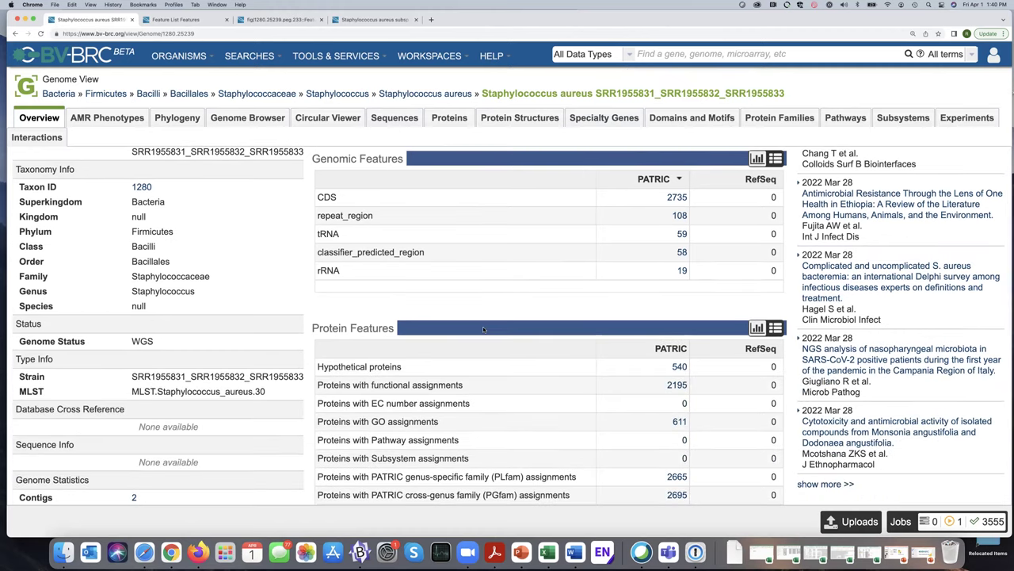
scroll(483, 329, "down", 4)
scroll(483, 329, "down", 8)
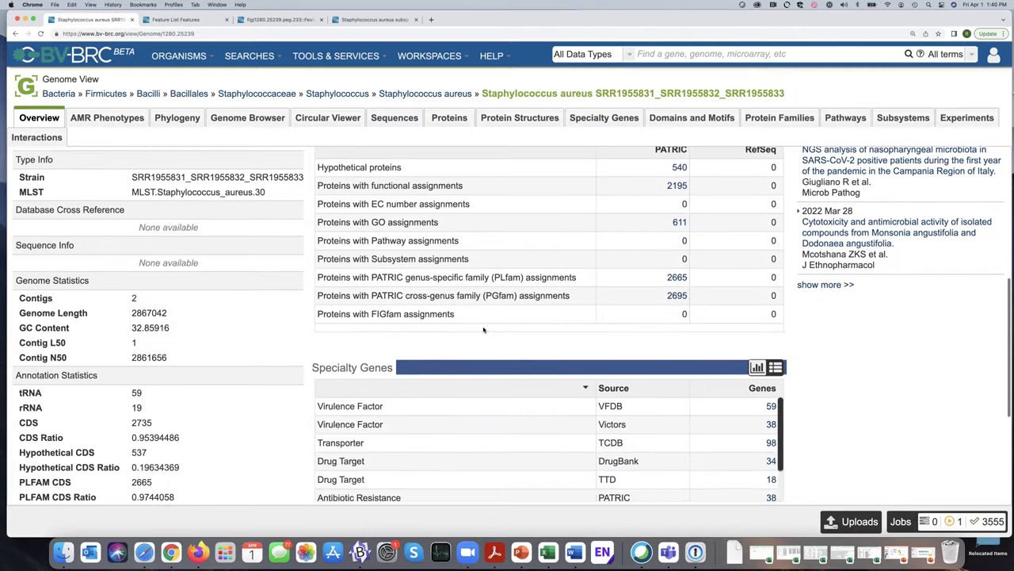
scroll(483, 329, "up", 3)
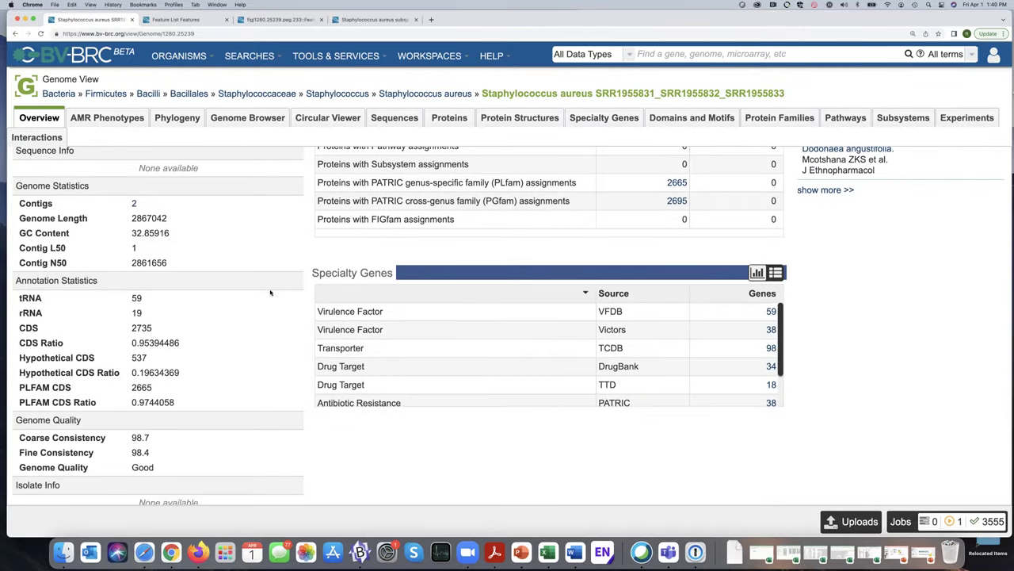
scroll(227, 283, "up", 10)
scroll(229, 288, "up", 3)
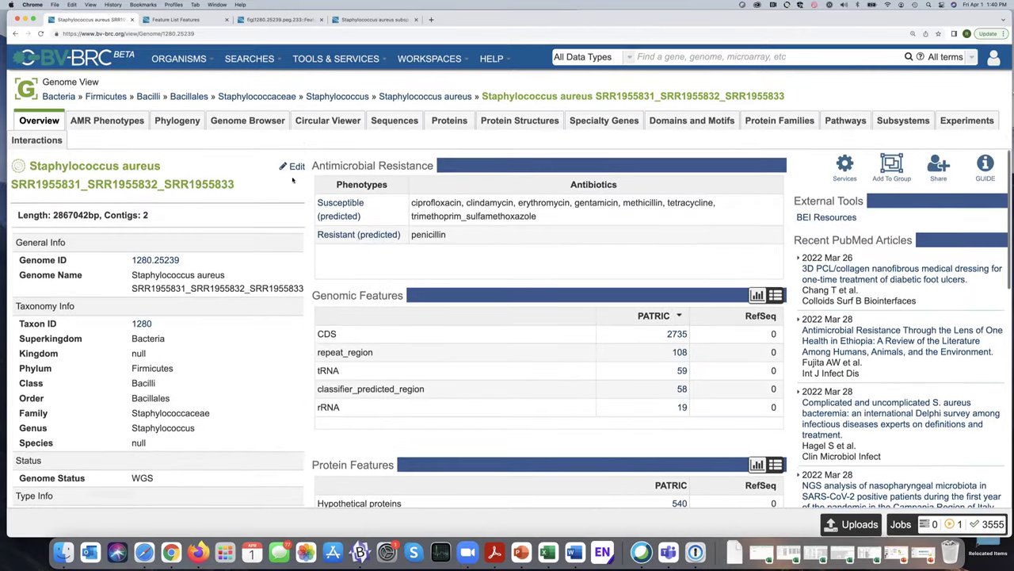
scroll(273, 295, "down", 10)
scroll(273, 296, "down", 1)
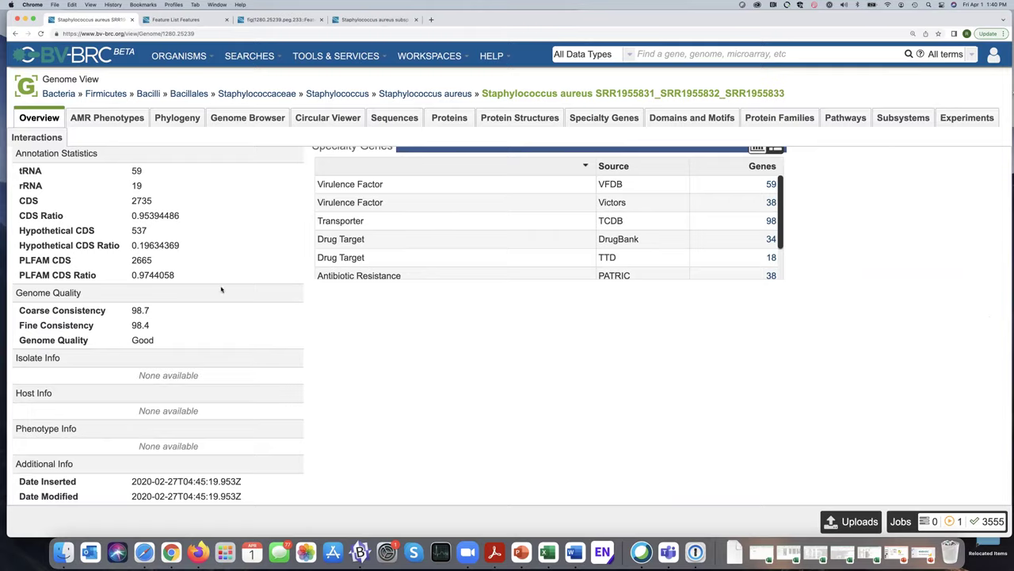
Step: View the genome's editable metadata from the overview and close it without making changes
scroll(221, 290, "up", 10)
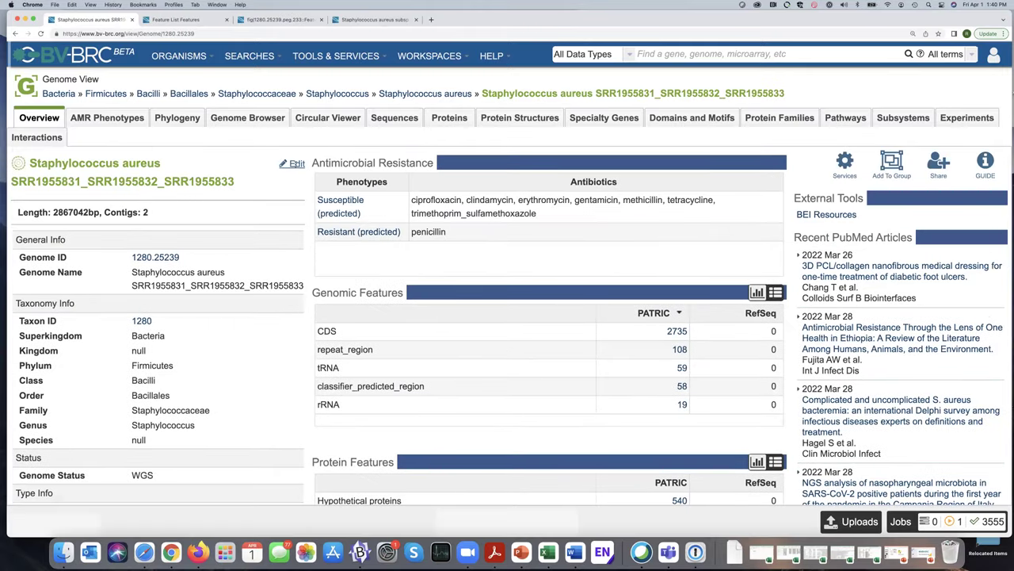
left_click(297, 165)
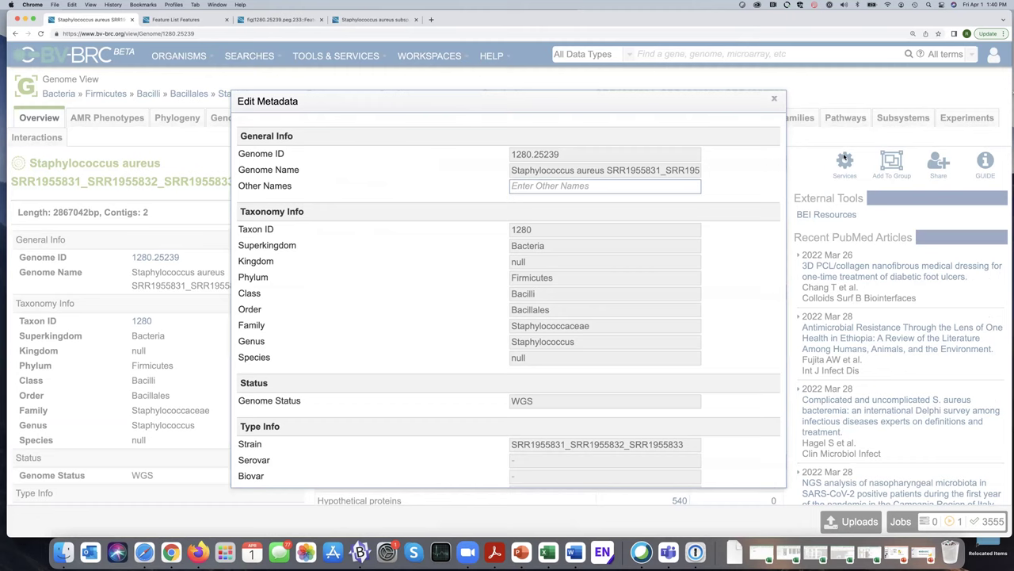
left_click(775, 100)
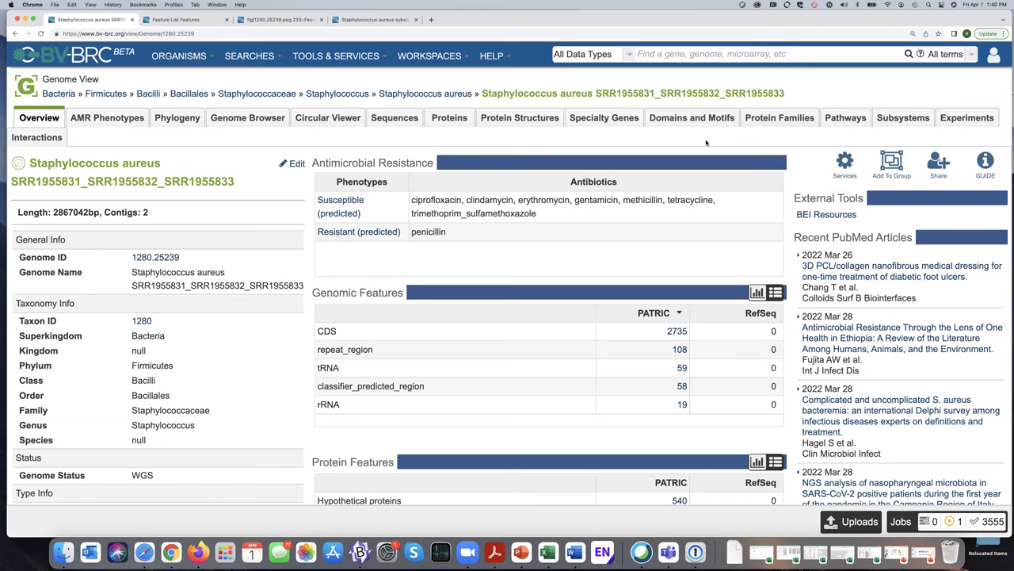
Step: Open the SARS-CoV-2 Genome Assembly and Annotation service
left_click(354, 58)
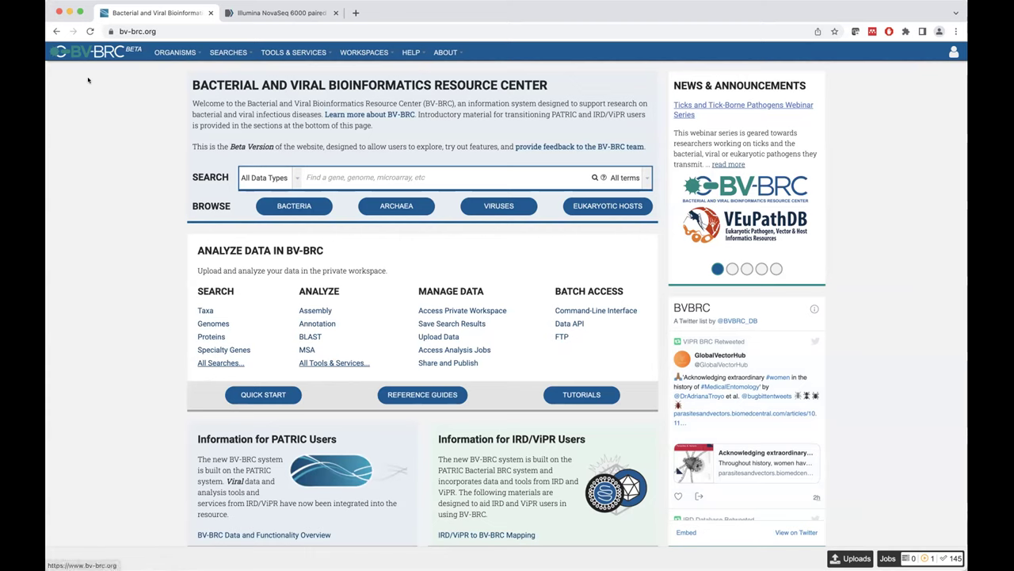
left_click(294, 51)
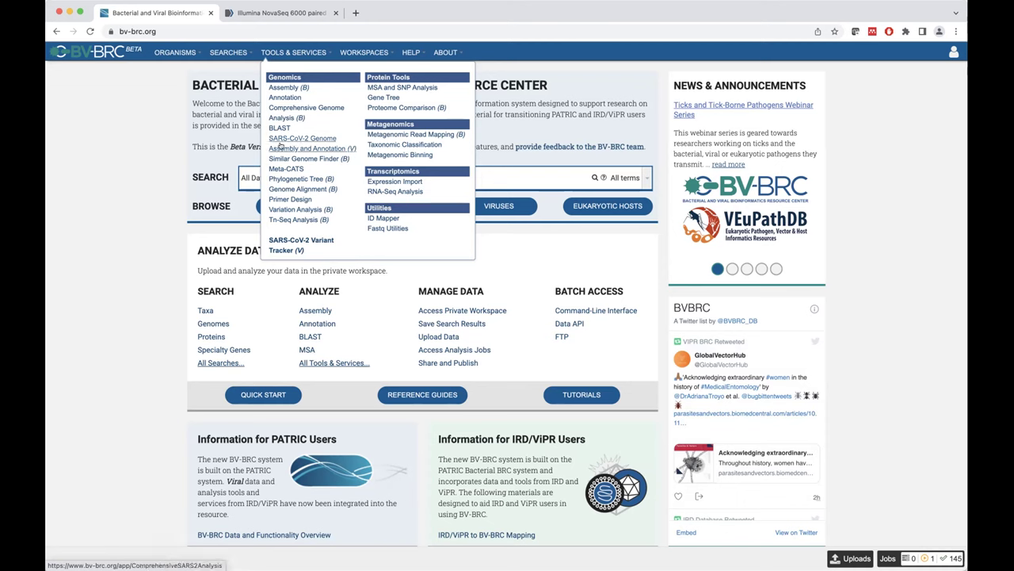
left_click(280, 144)
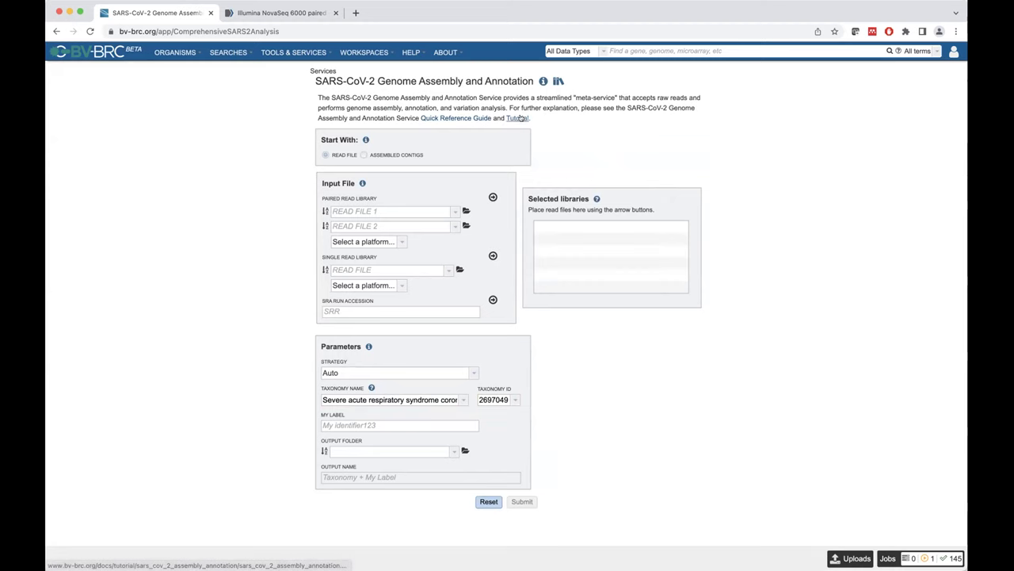
Step: Open the service's Quick Reference Guide and review its workflow diagram, from assembly and read trimming to genome annotation
left_click(455, 118)
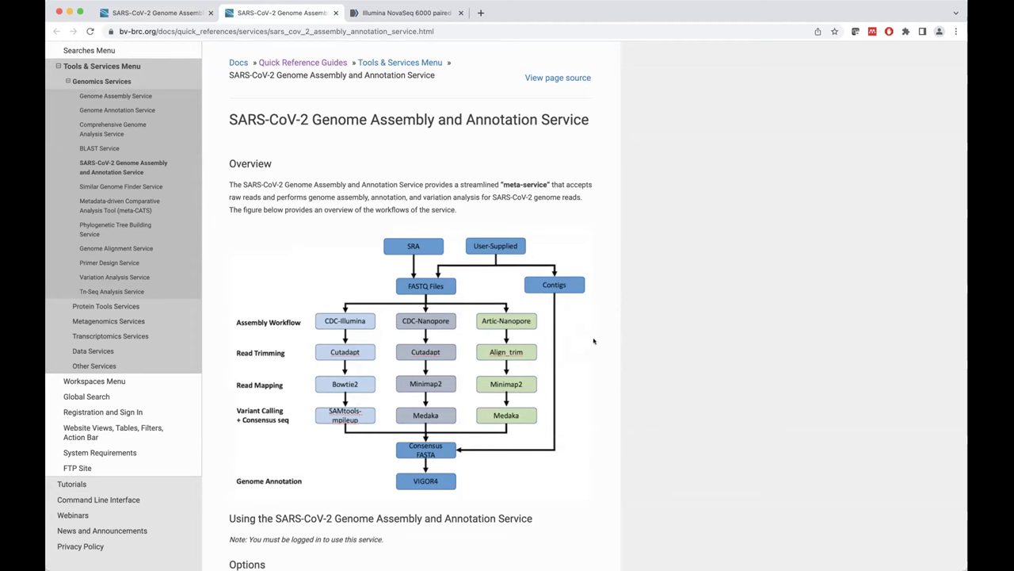
scroll(593, 340, "down", 4)
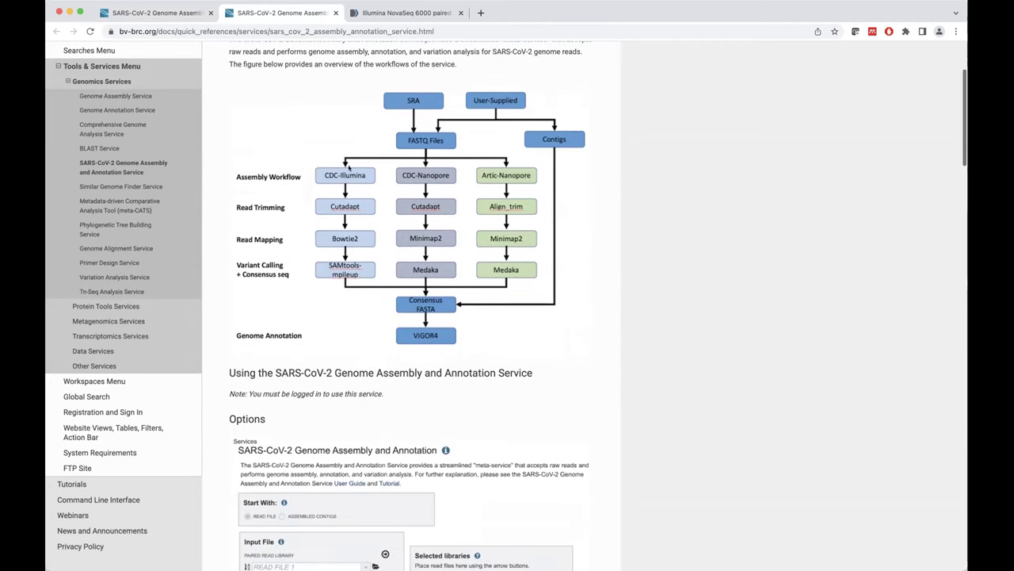
scroll(329, 183, "down", 3)
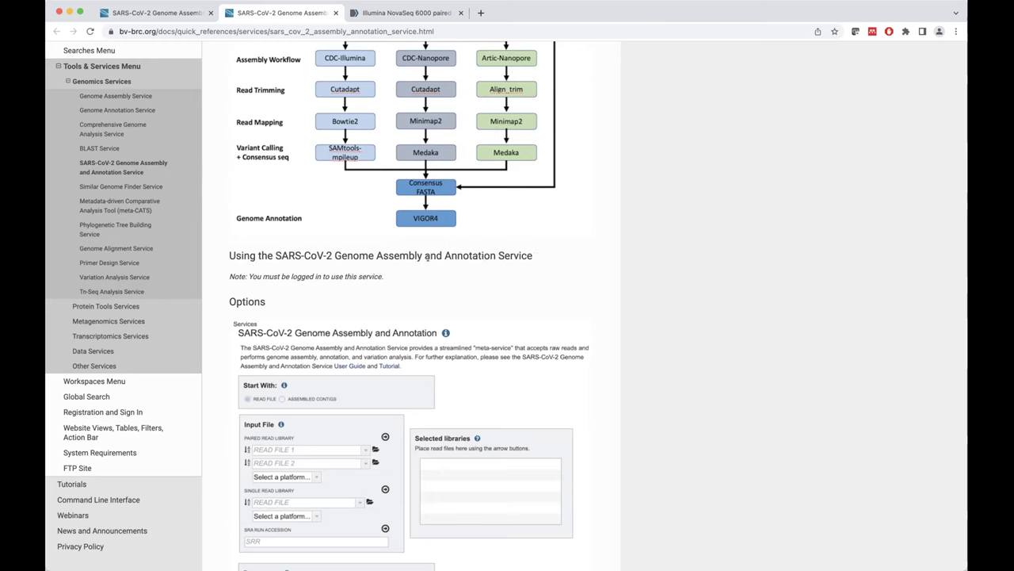
Step: Review the guide's service options, input and parameter descriptions, and the list of output result files
scroll(331, 252, "down", 3)
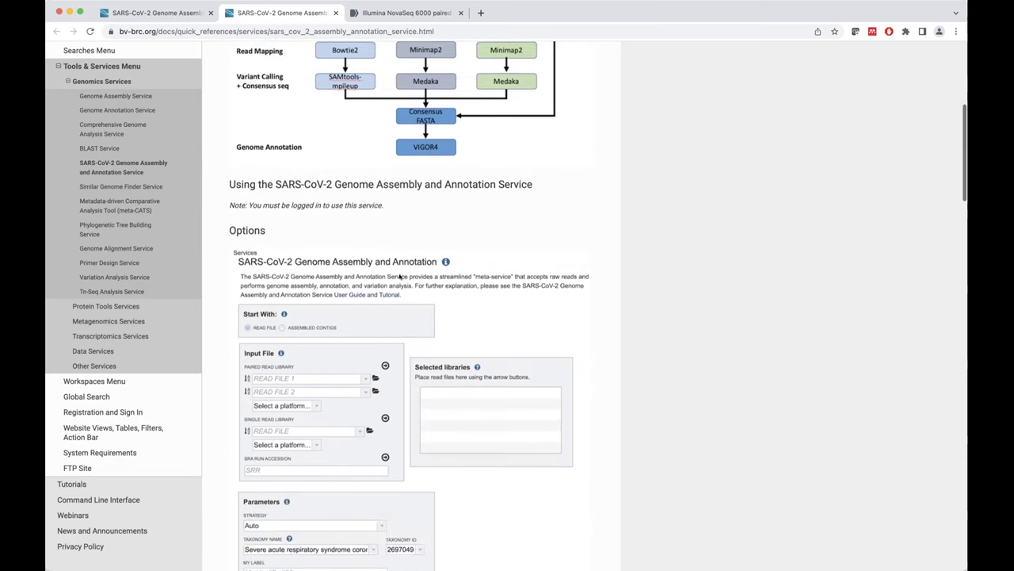
scroll(400, 276, "down", 5)
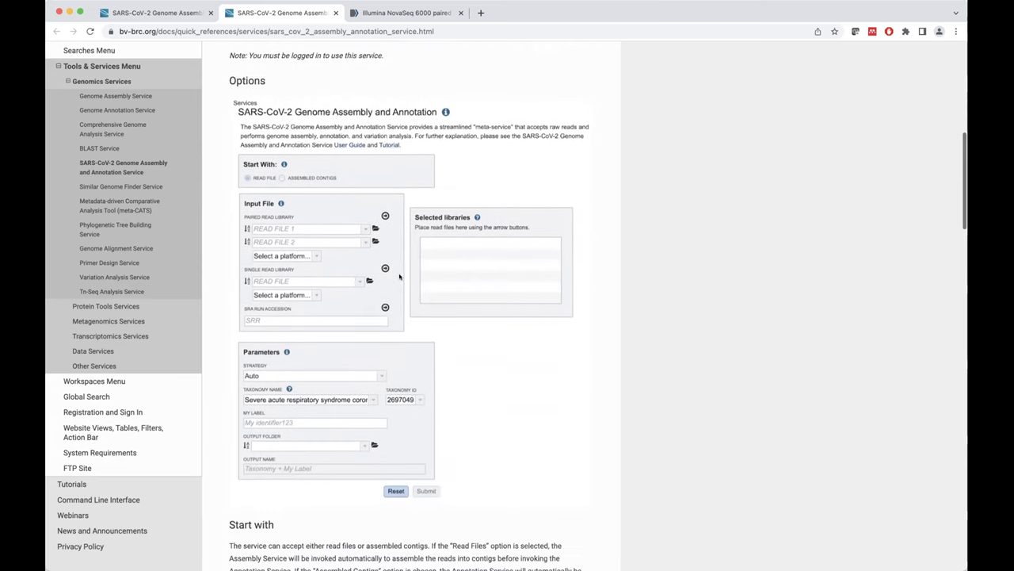
scroll(399, 276, "down", 7)
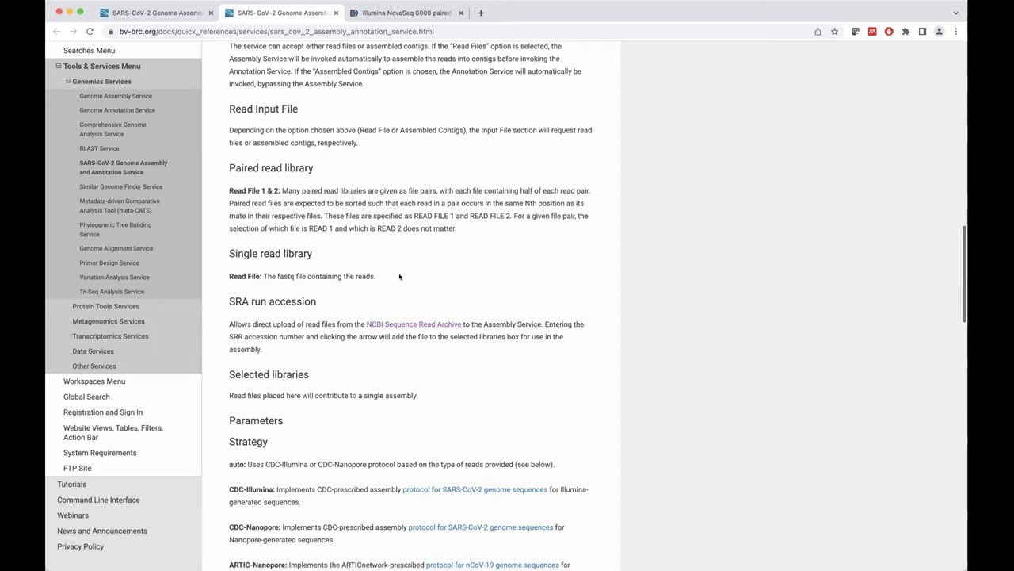
scroll(399, 277, "down", 15)
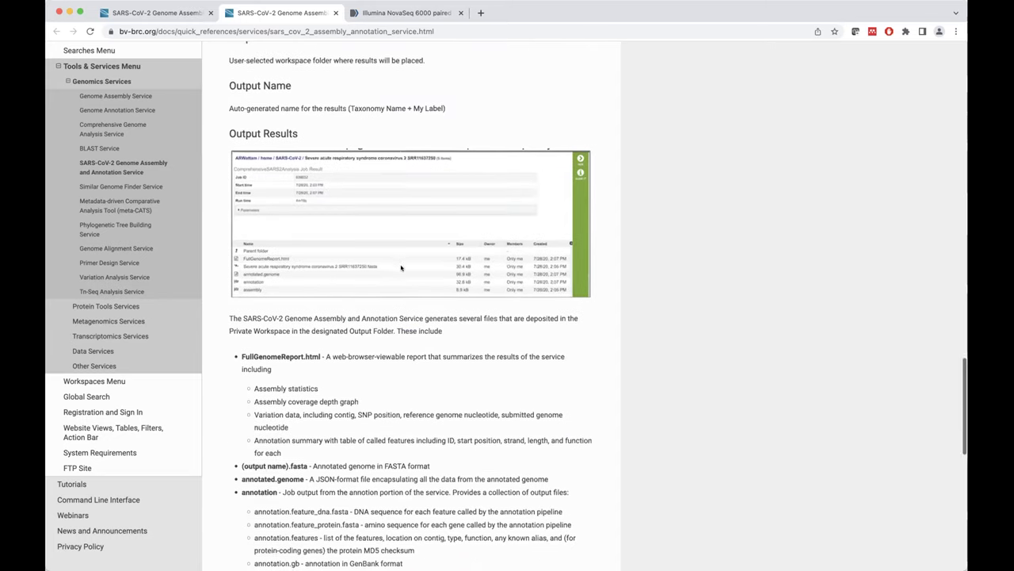
scroll(401, 268, "down", 4)
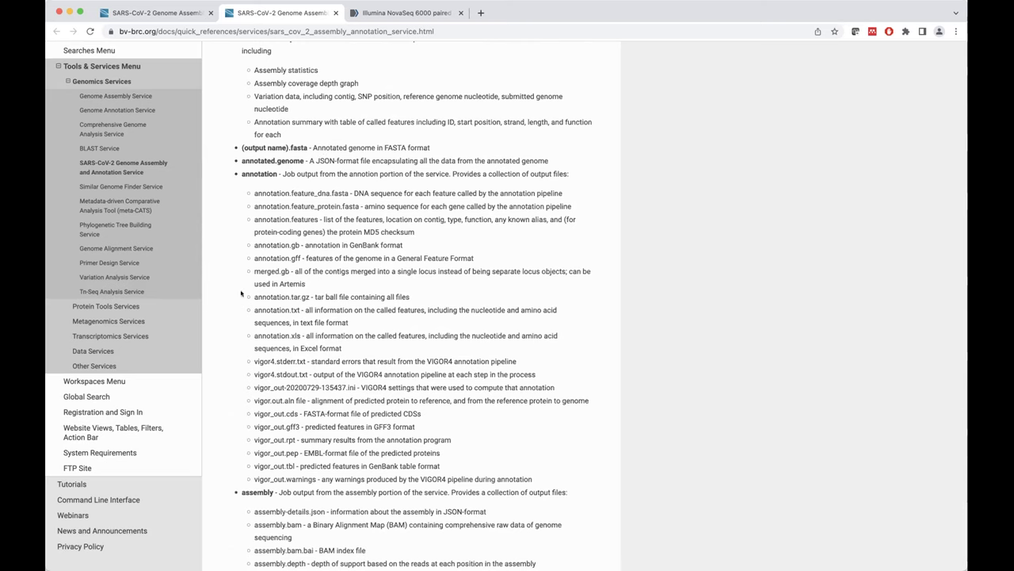
Step: Switch to the NCBI SRA site and search from its home page for run ERR7504758
left_click(184, 13)
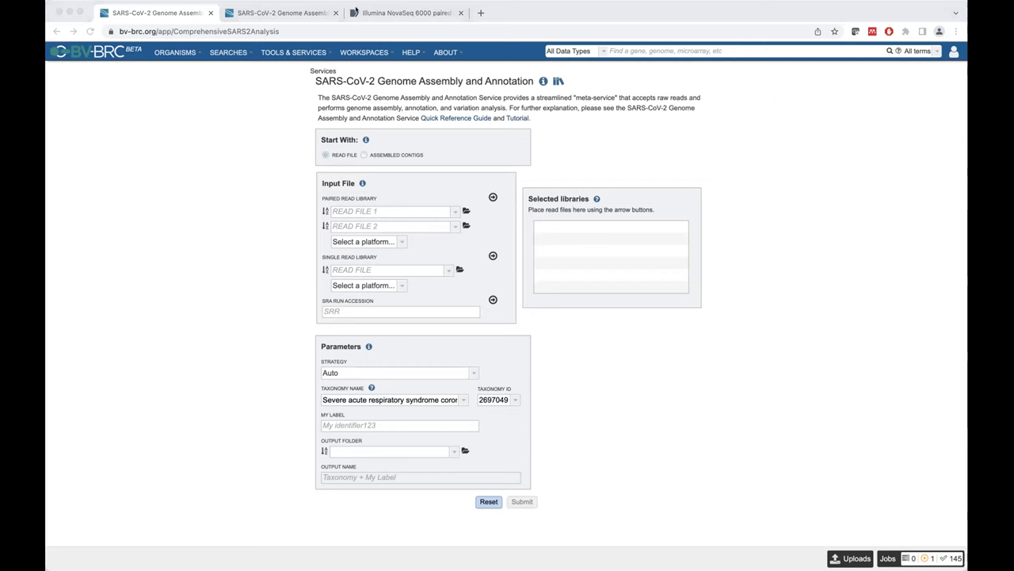
left_click(386, 12)
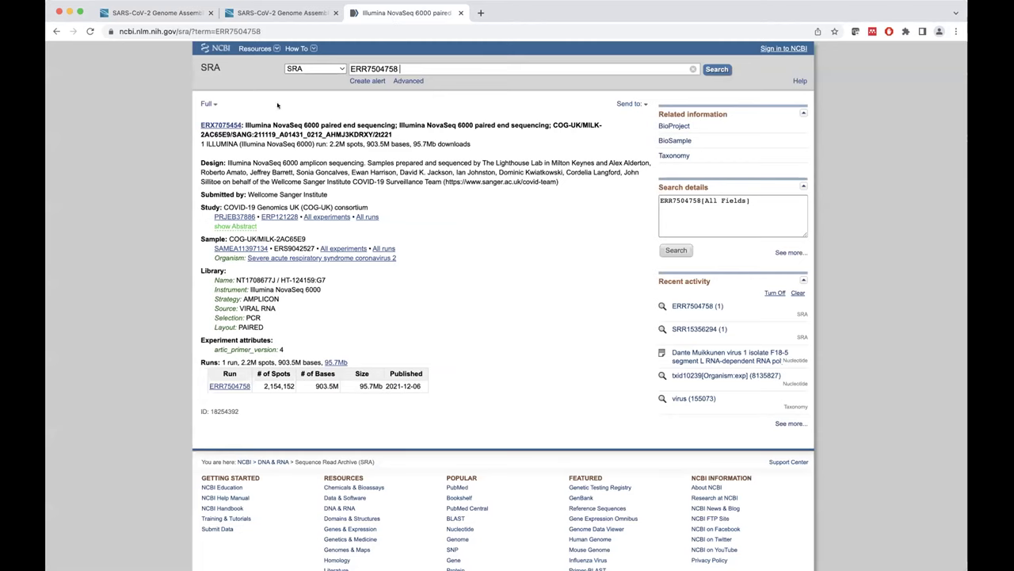
left_click(209, 66)
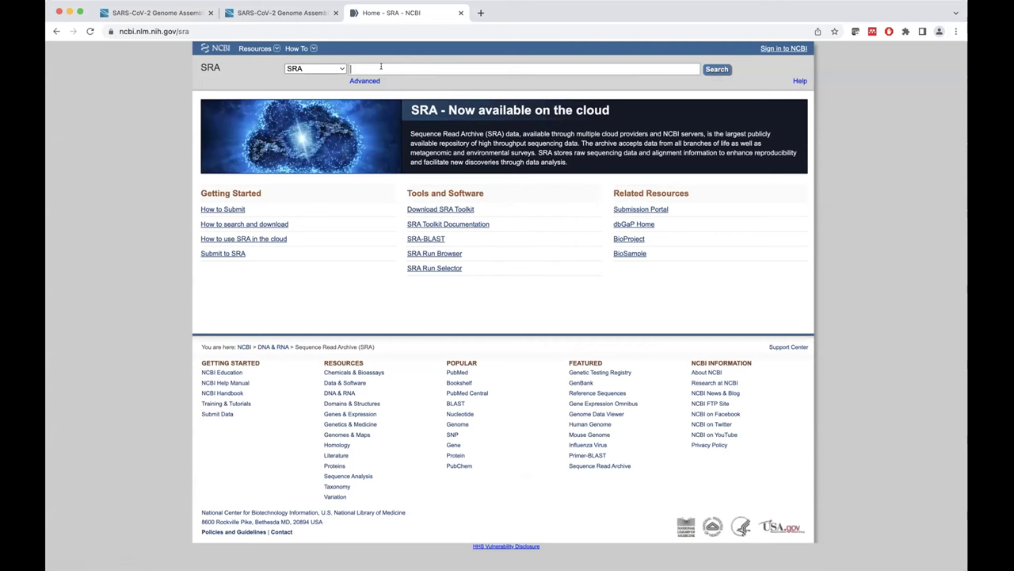
type("ERR7504758")
key("Return")
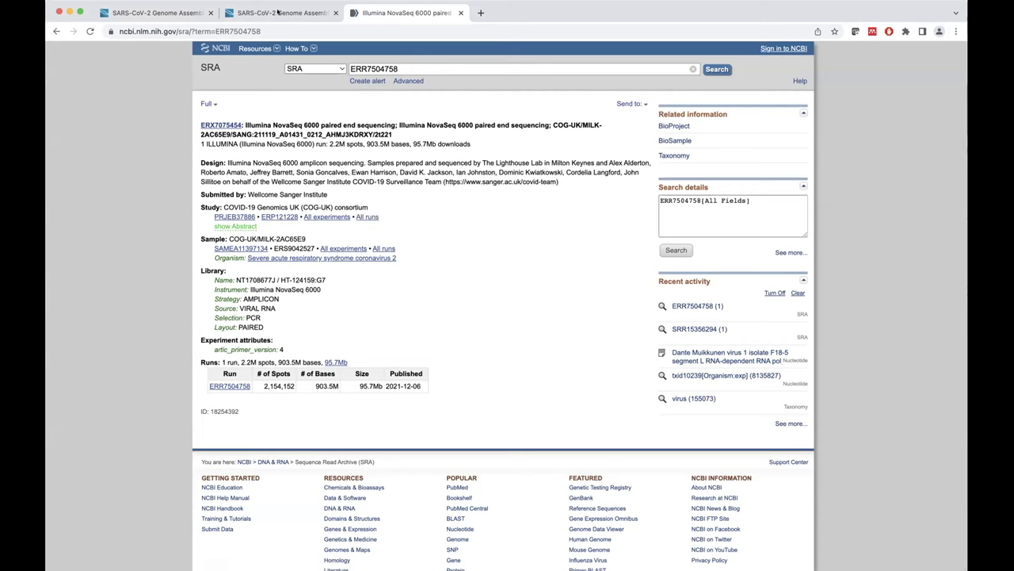
Step: Enter SRA run accession ERR7504758 in the SARS-CoV-2 assembly service form and add it to the selected libraries
left_click(277, 11)
left_click(154, 13)
left_click(368, 310)
type("ERR7504758")
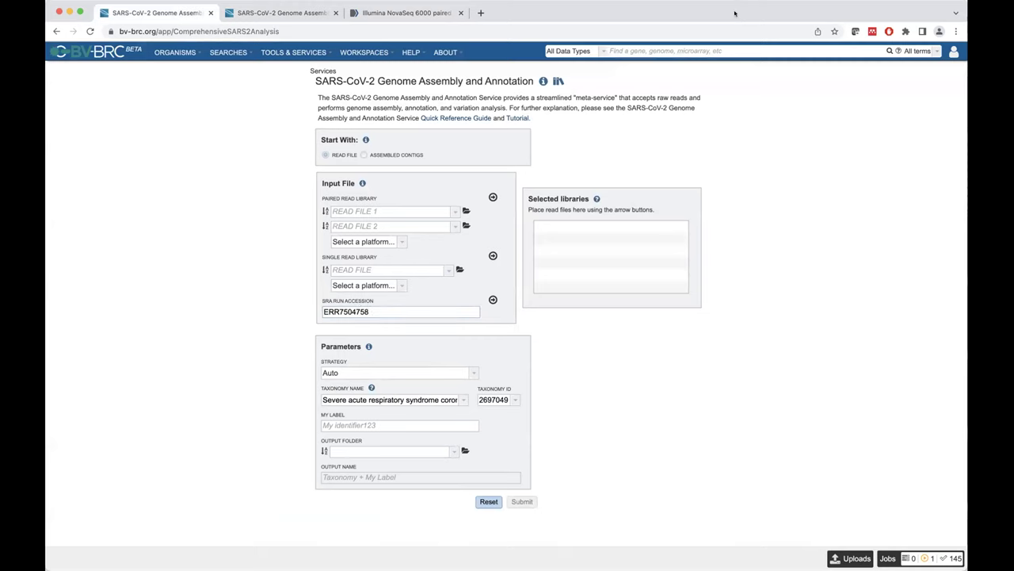
left_click(372, 14)
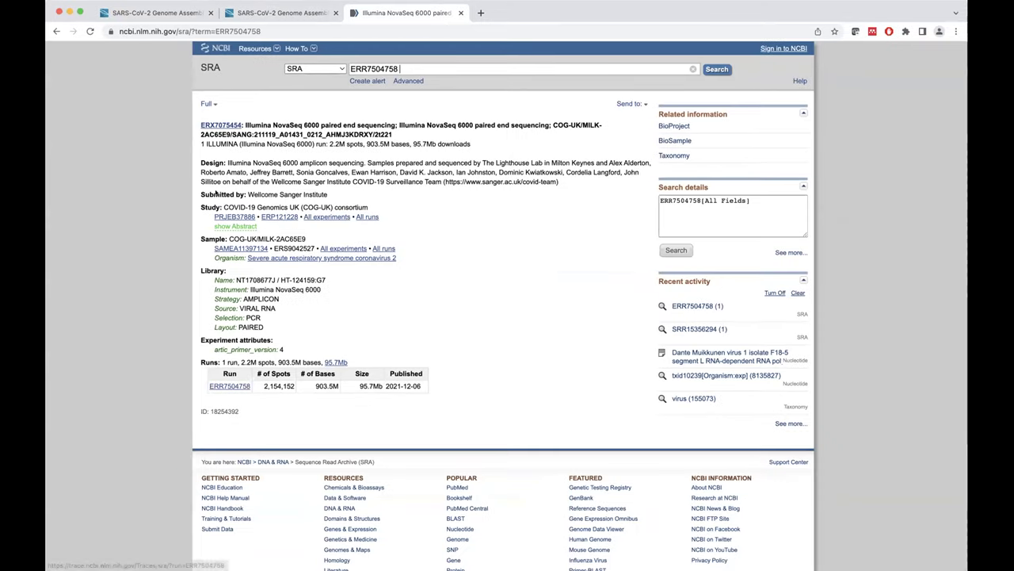
left_click(159, 13)
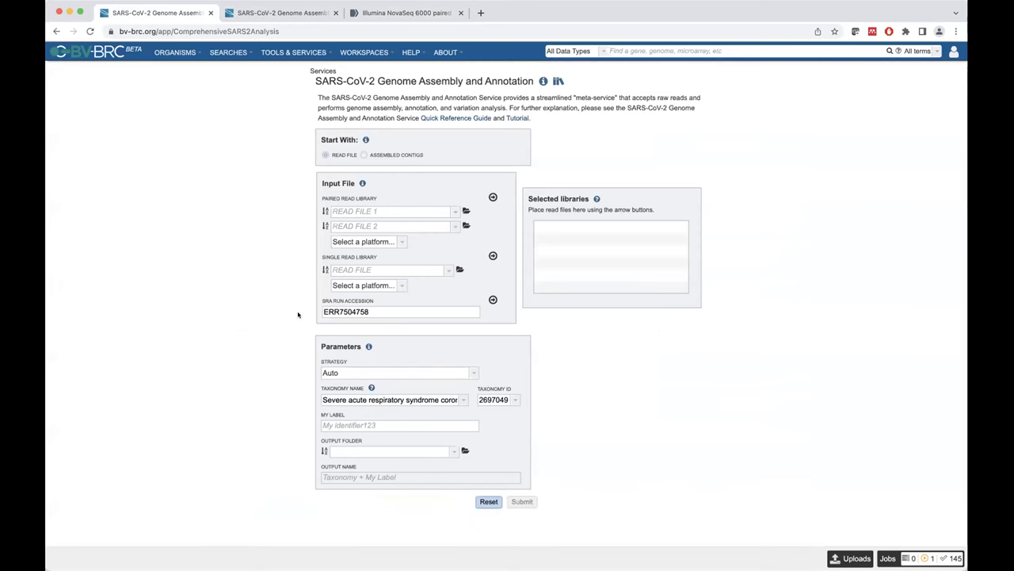
left_click(493, 300)
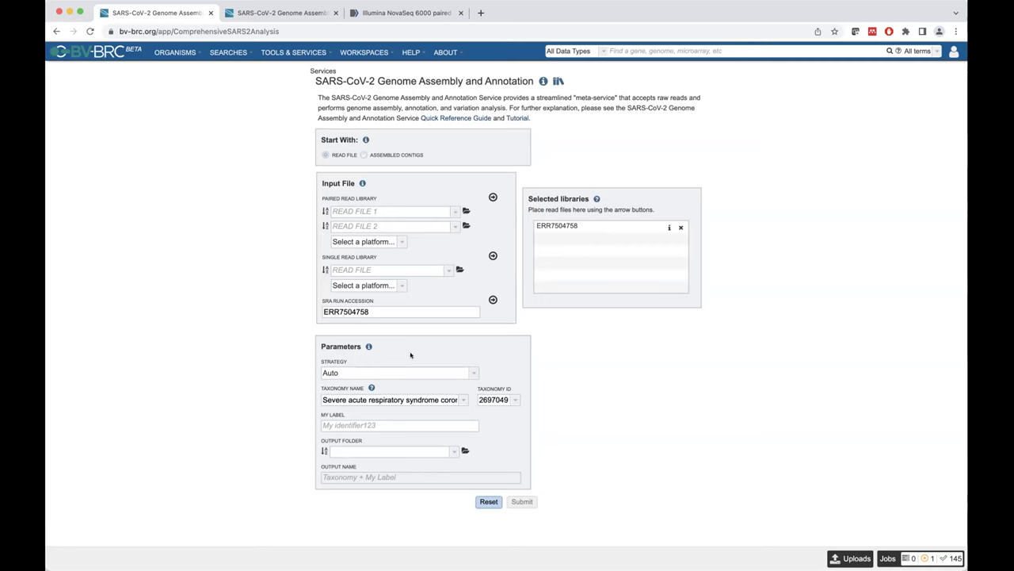
Step: Check the available assembly strategies, keep Auto, and set the job label to ERR7504758_Apr1
left_click(464, 372)
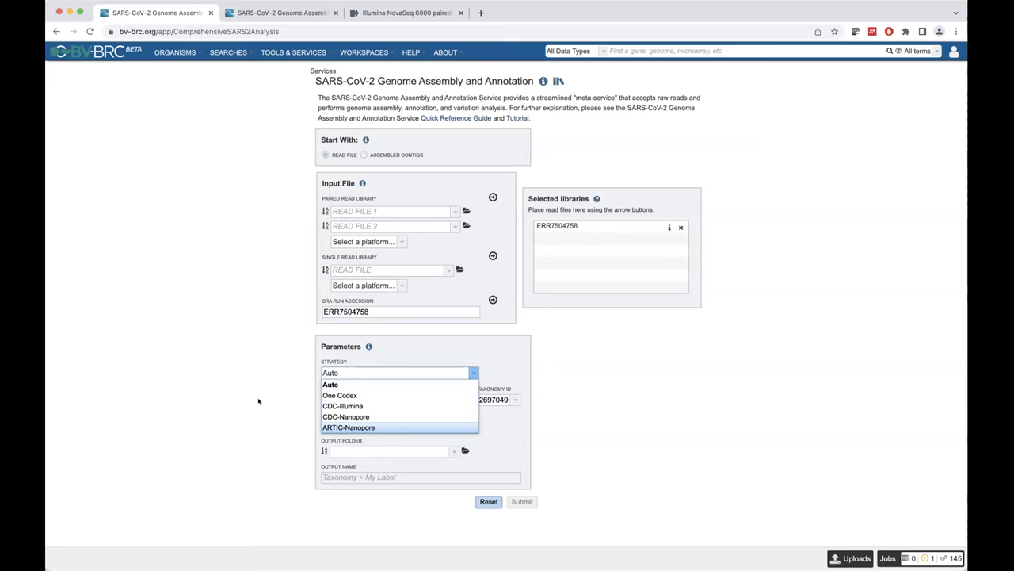
left_click(337, 372)
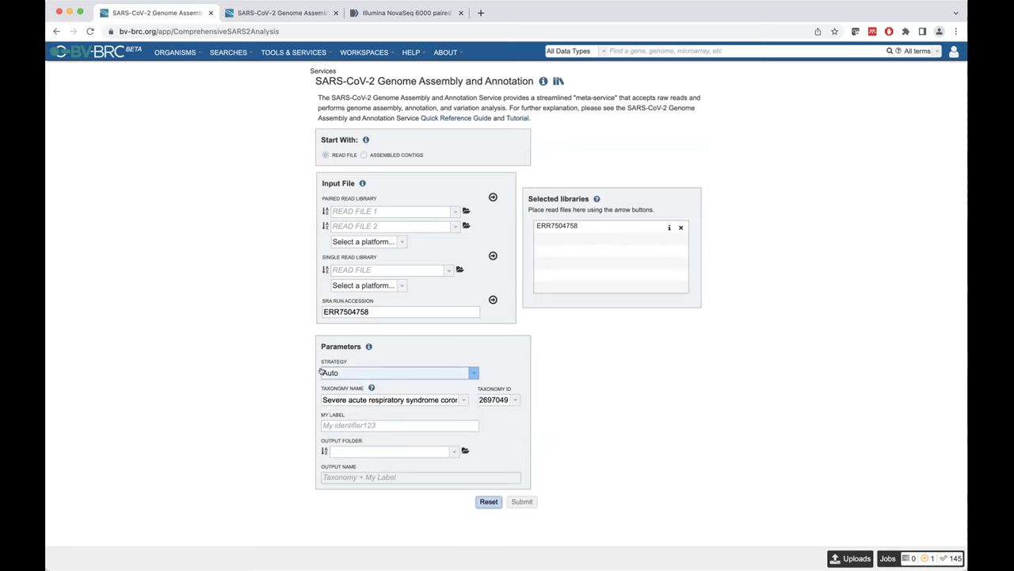
left_click(361, 372)
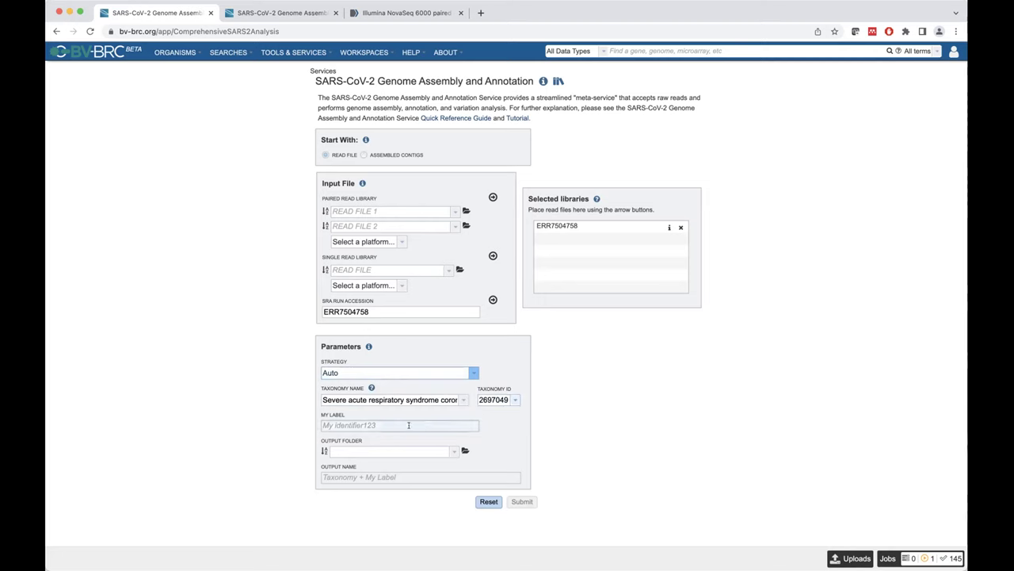
left_click(383, 424)
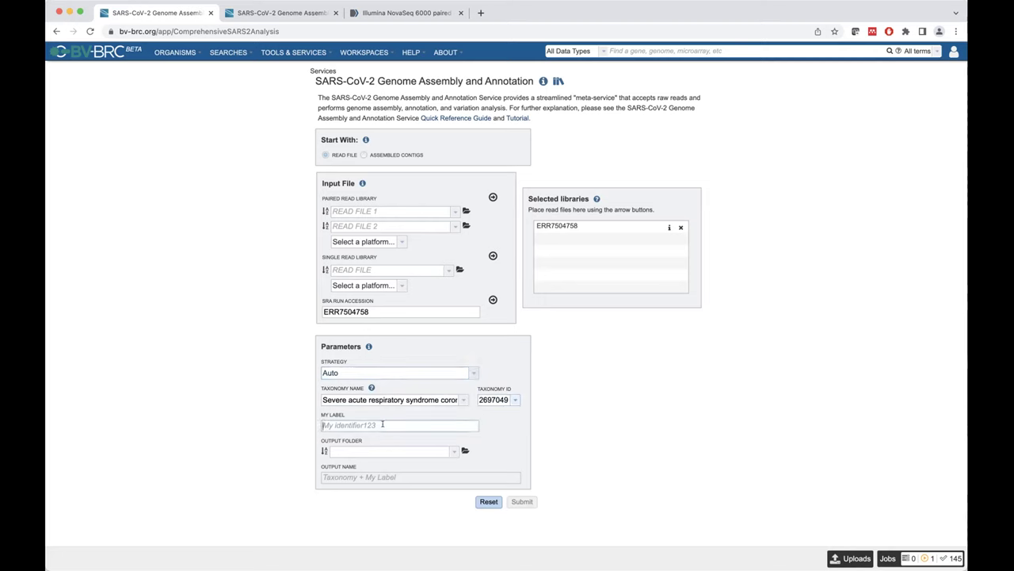
type("ERR7504758")
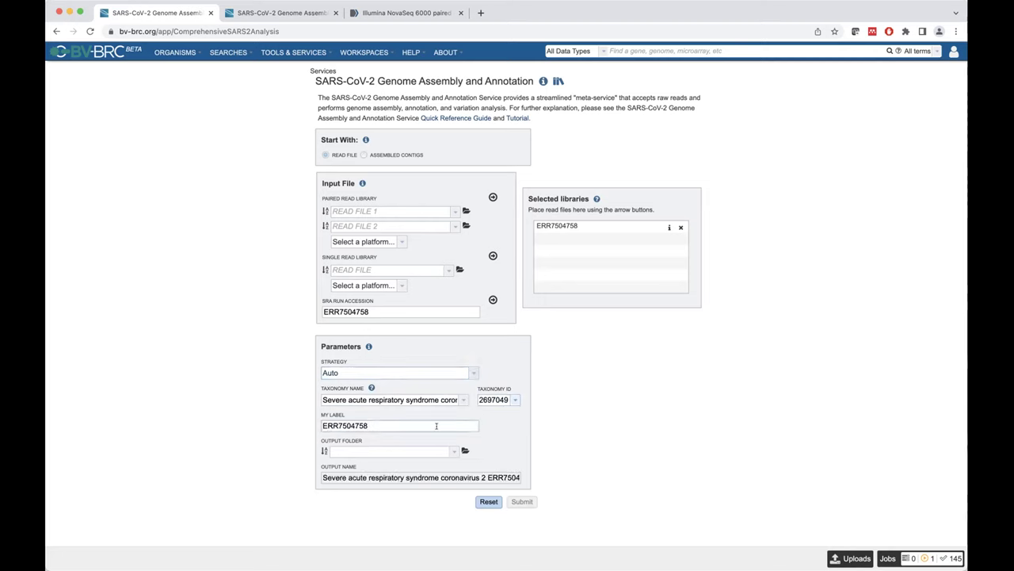
type("_Apr1")
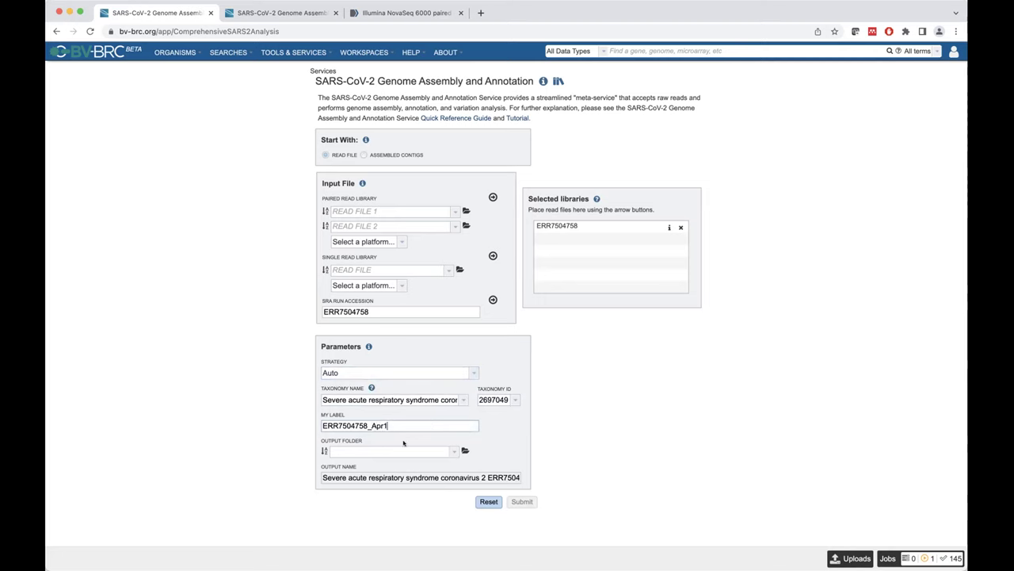
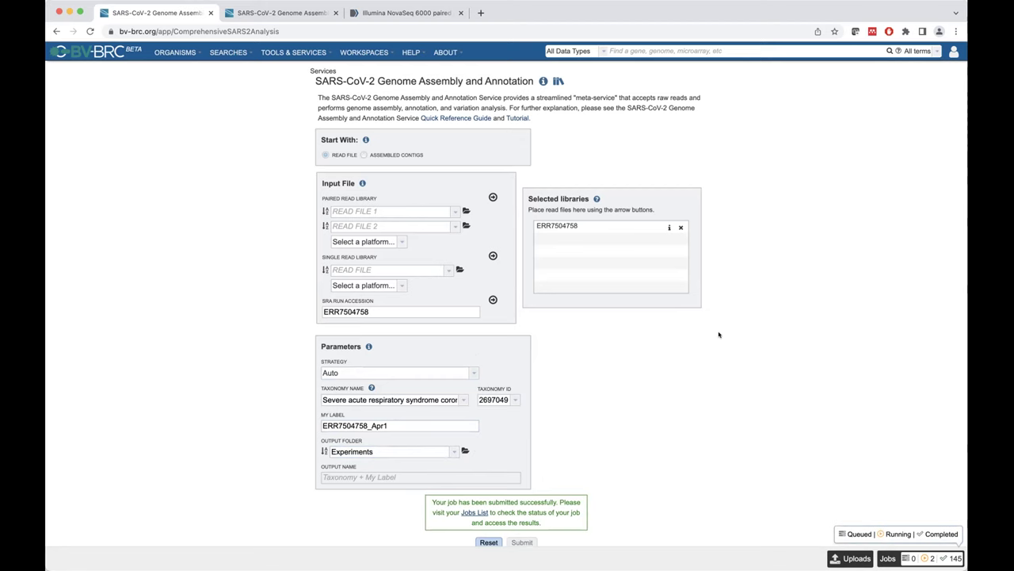
Step: Open the jobs list and view the results of the completed ComprehensiveSARS2Analysis job for ERR7504758
left_click(369, 51)
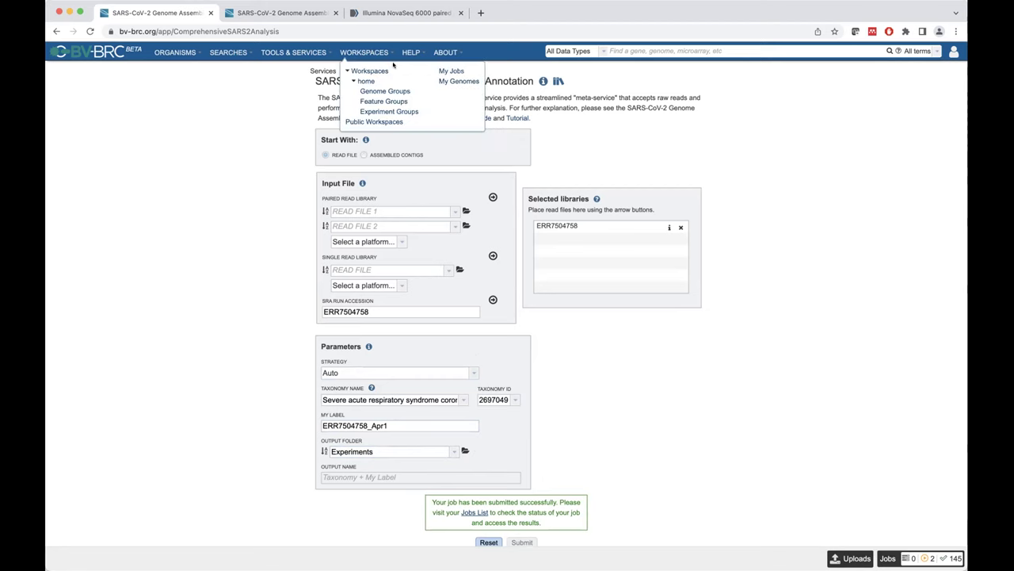
left_click(456, 71)
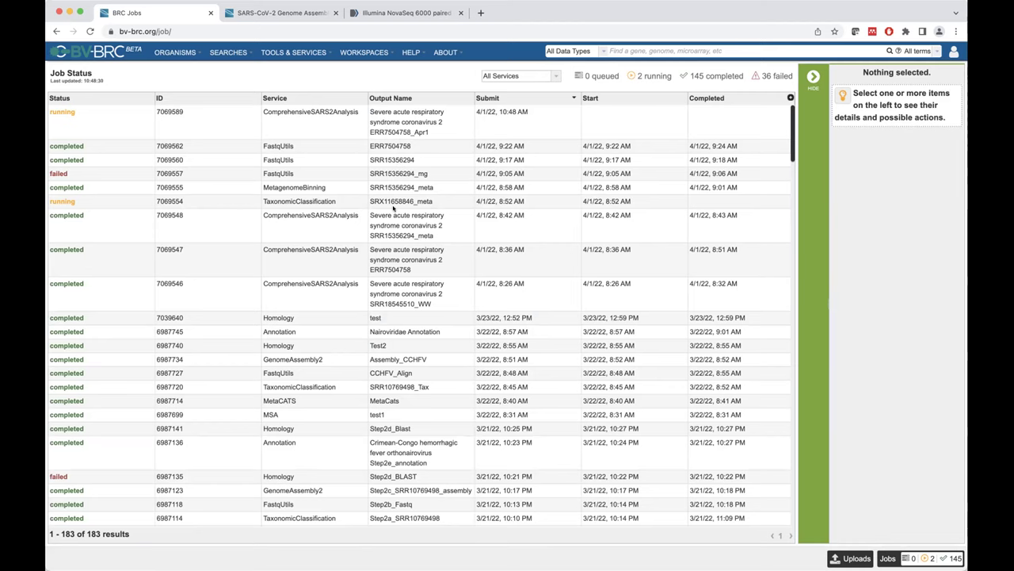
double_click(391, 263)
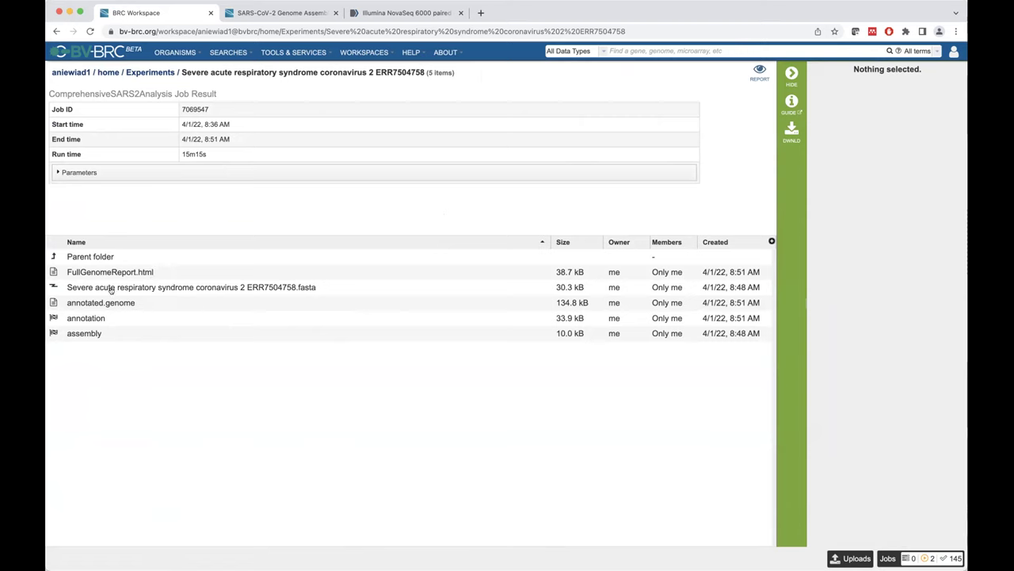
Step: Check the details of the job's FASTA and annotated.genome files, and open the assembly results
left_click(304, 290)
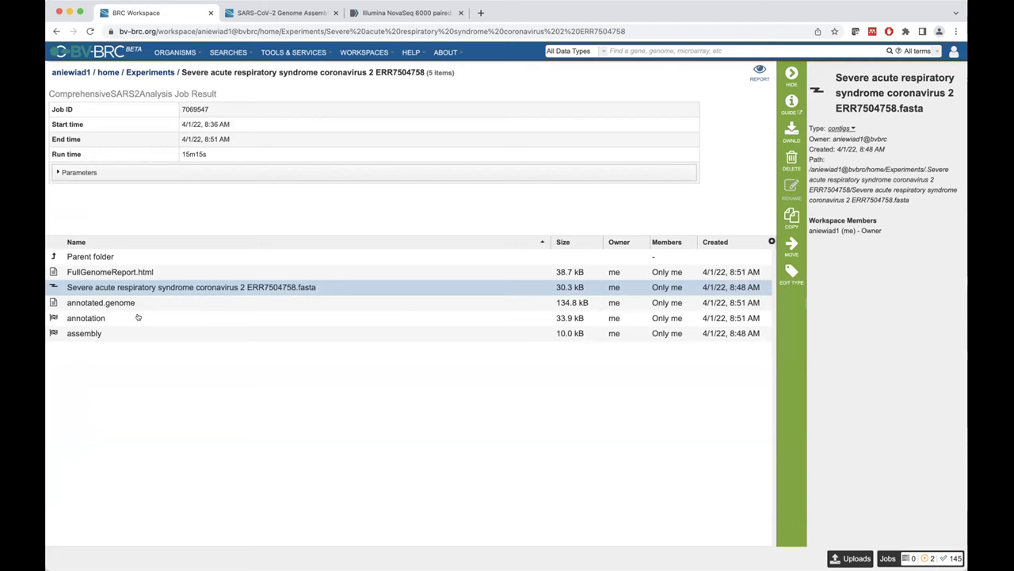
left_click(88, 303)
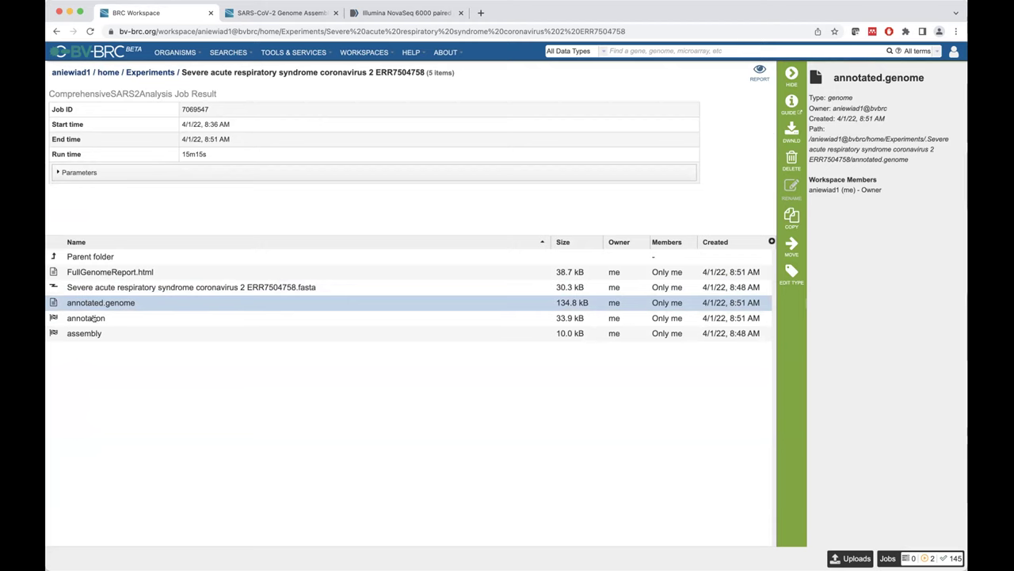
double_click(55, 333)
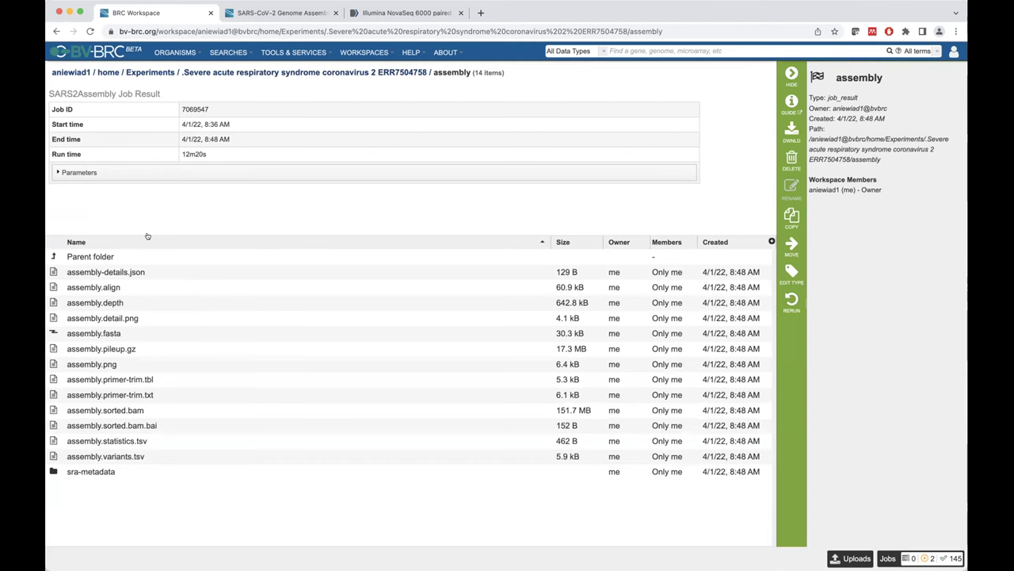
Step: Read the assembly output file descriptions in the Quick Reference Guide and return to the assembly results
left_click(307, 16)
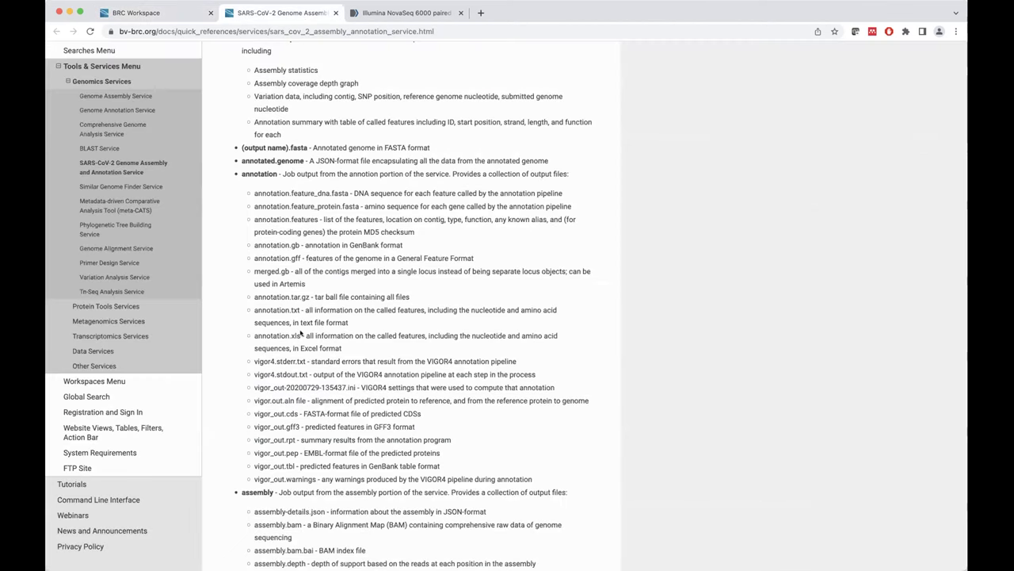
scroll(301, 362, "down", 1)
scroll(301, 363, "down", 5)
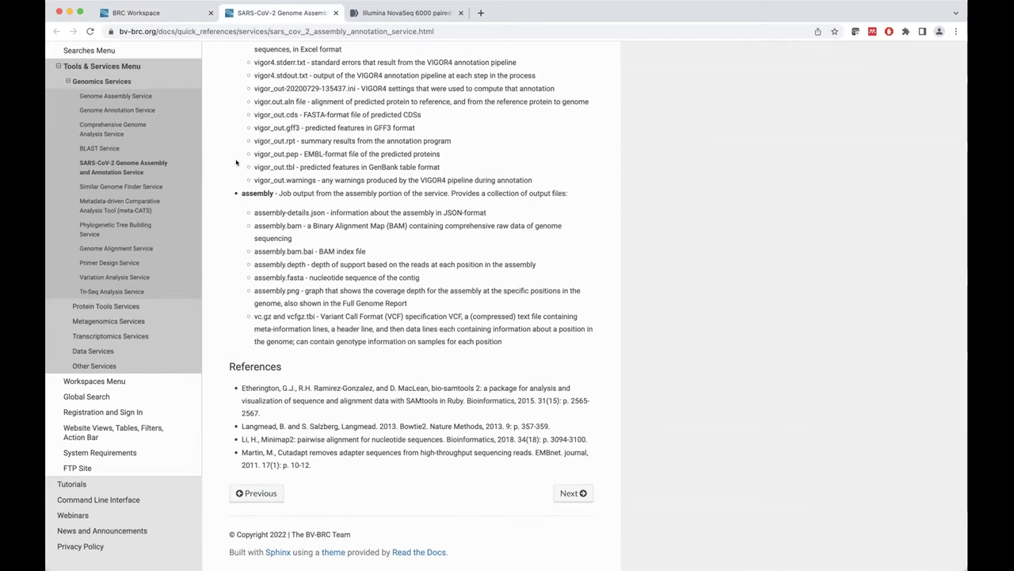
left_click(159, 13)
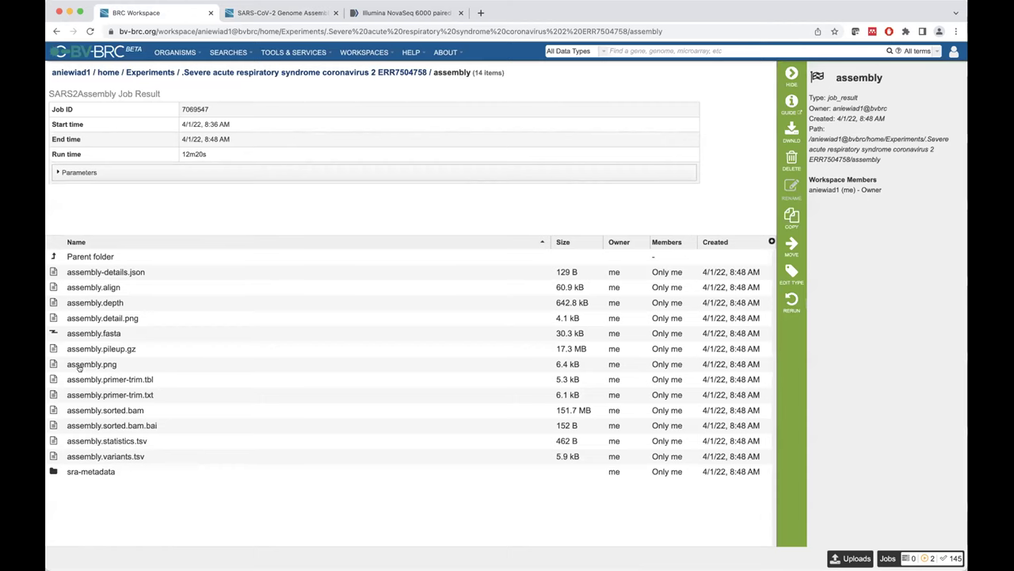
Step: Go up to the parent job results, open the annotation results, and look through the files
left_click(53, 256)
double_click(92, 176)
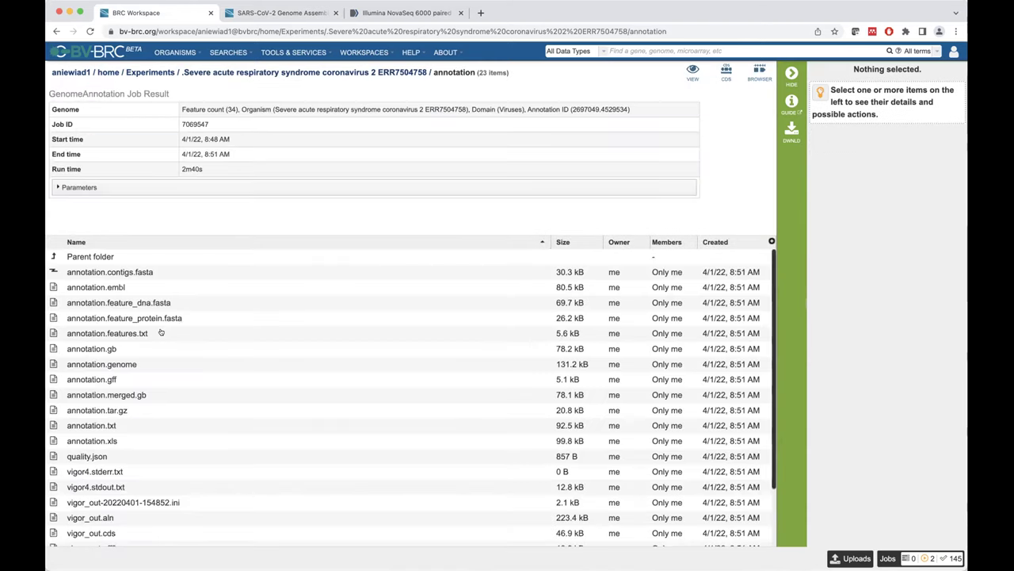
scroll(162, 364, "down", 3)
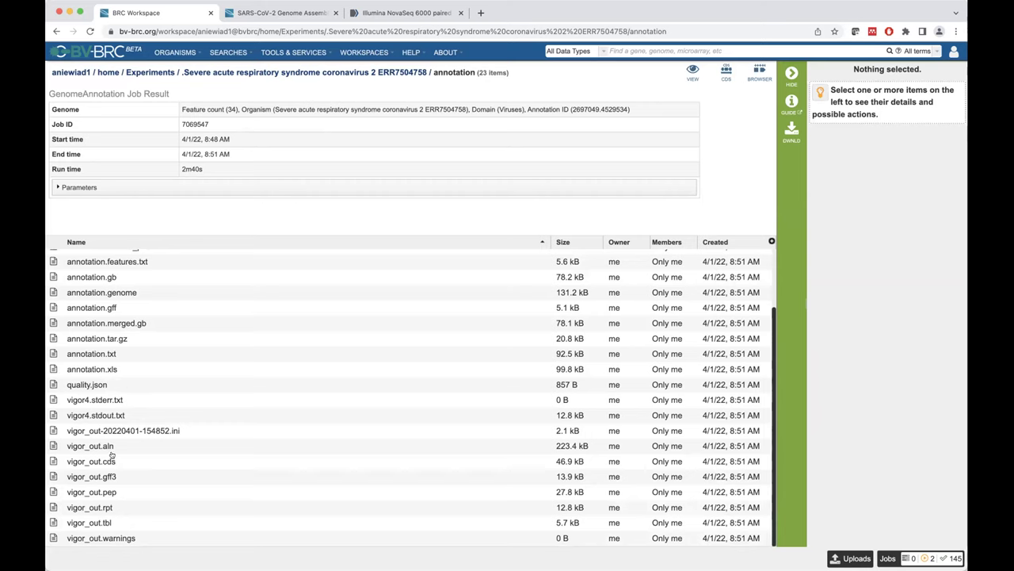
Step: View the predicted protein sequences in vigor_out.pep and go back toward the annotation results
left_click(88, 492)
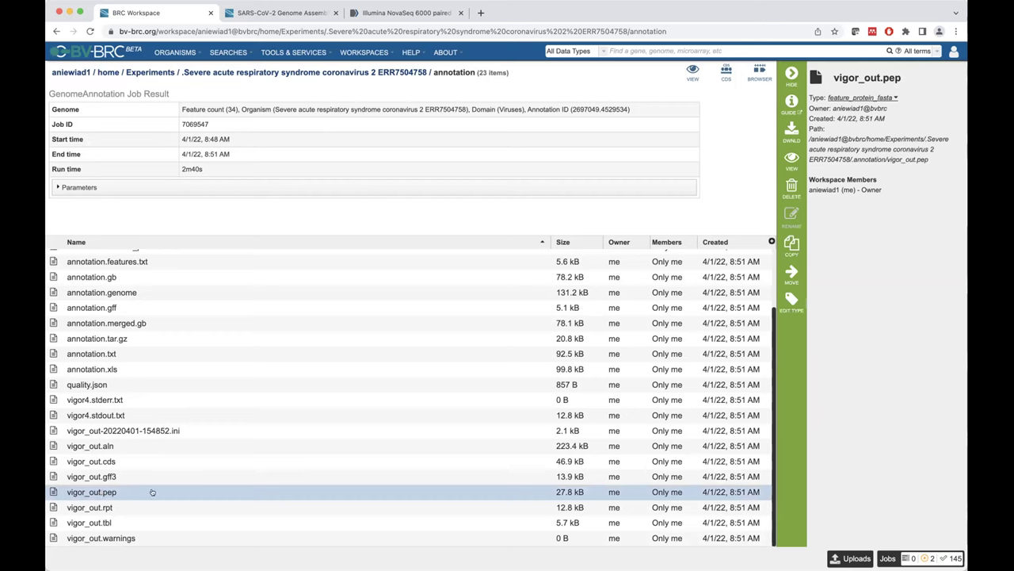
left_click(791, 159)
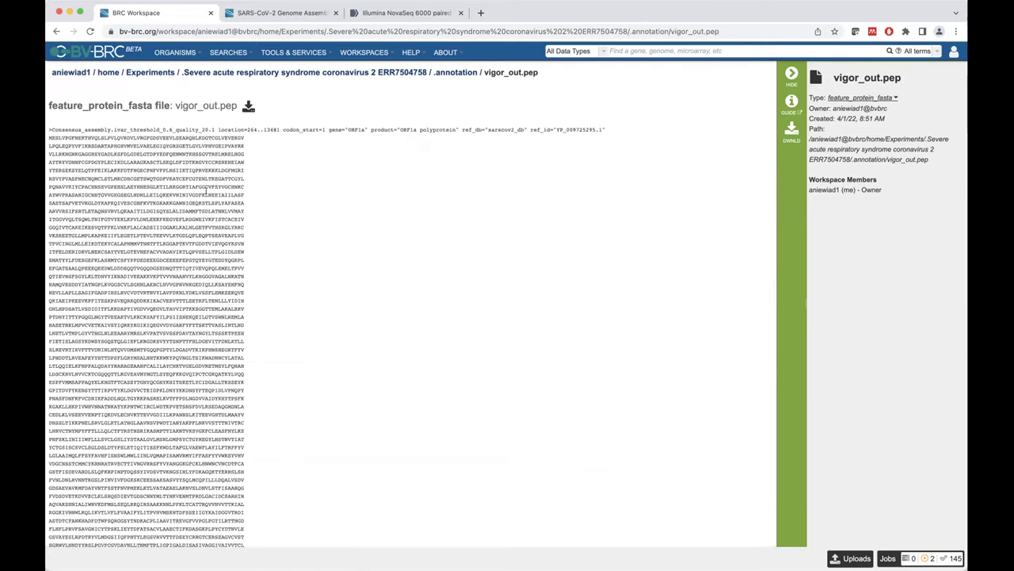
scroll(206, 190, "down", 5)
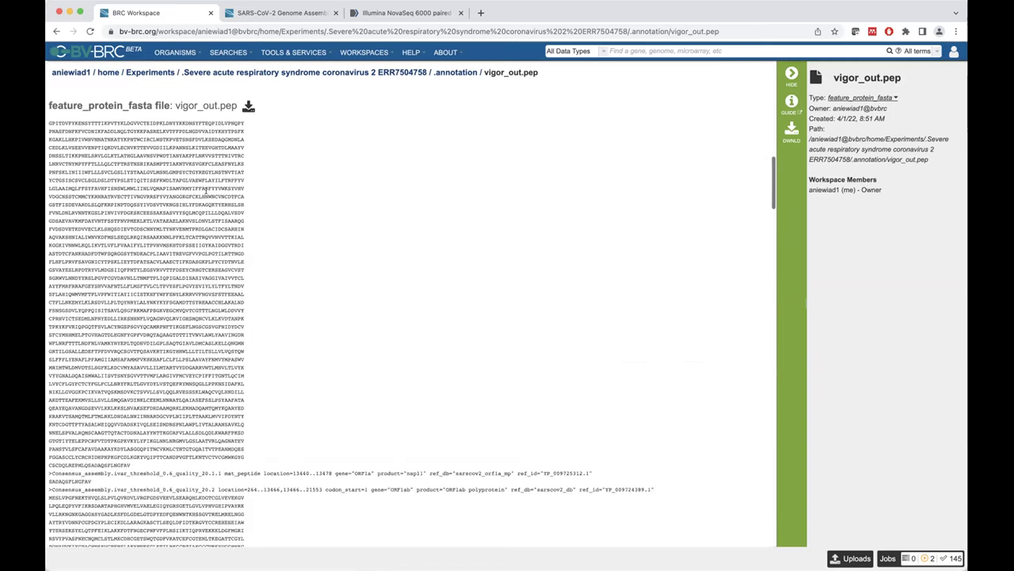
scroll(207, 191, "left", 5)
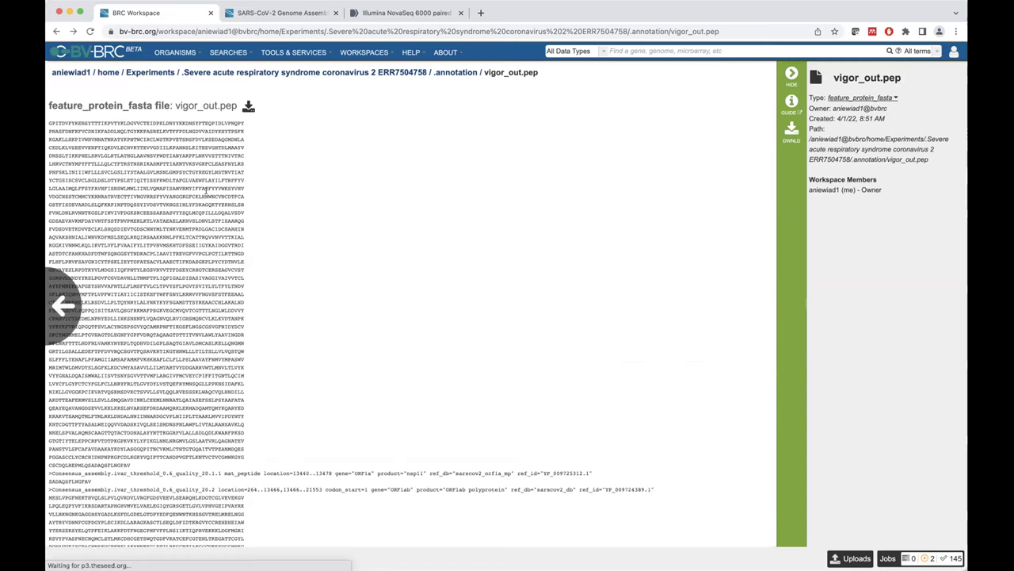
Step: Return to the ERR7504758 job results, open FullGenomeReport.html, and review the Pangolin lineage and protein SNPs
scroll(205, 192, "left", 5)
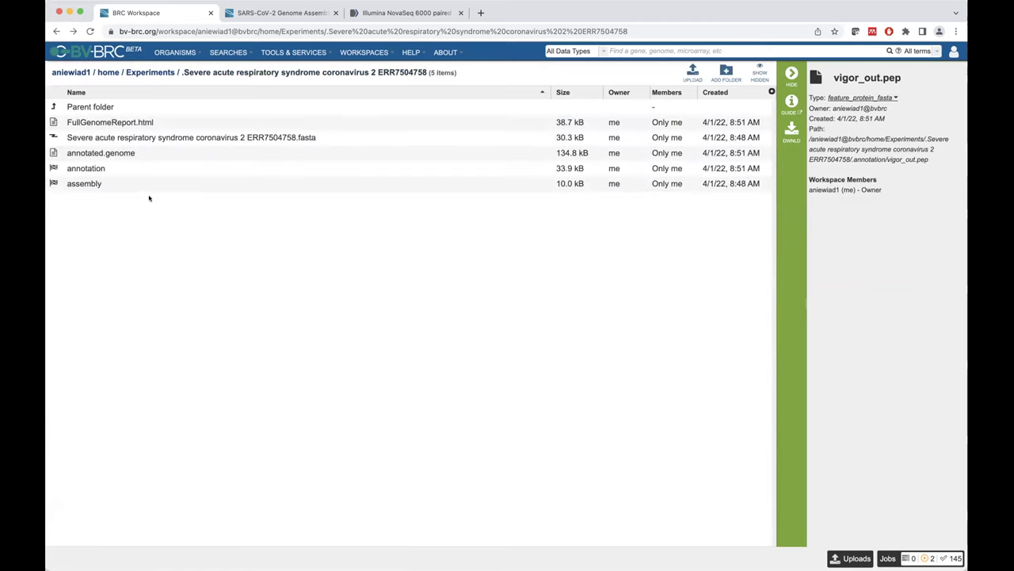
left_click(110, 122)
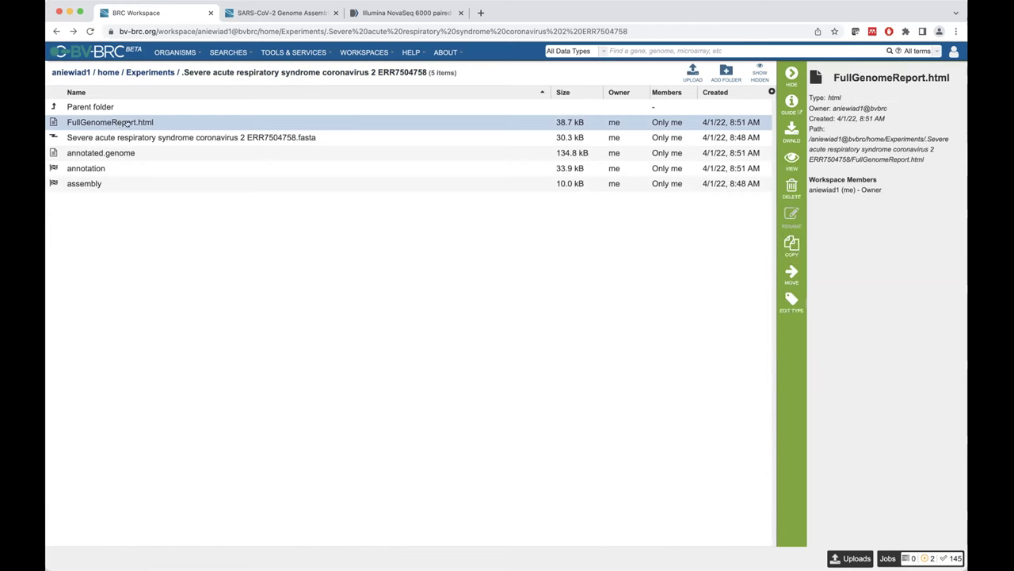
double_click(113, 121)
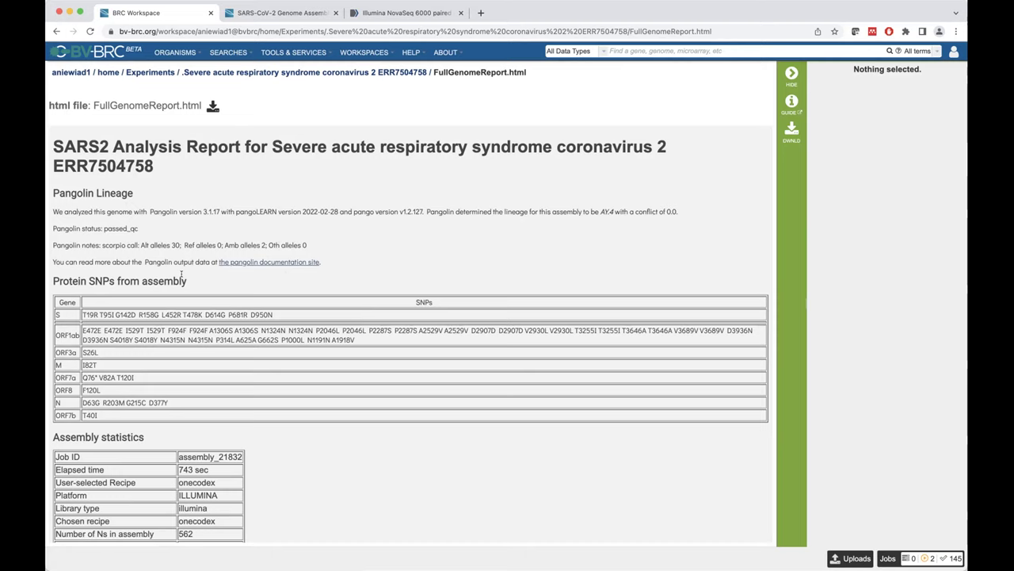
scroll(181, 274, "down", 3)
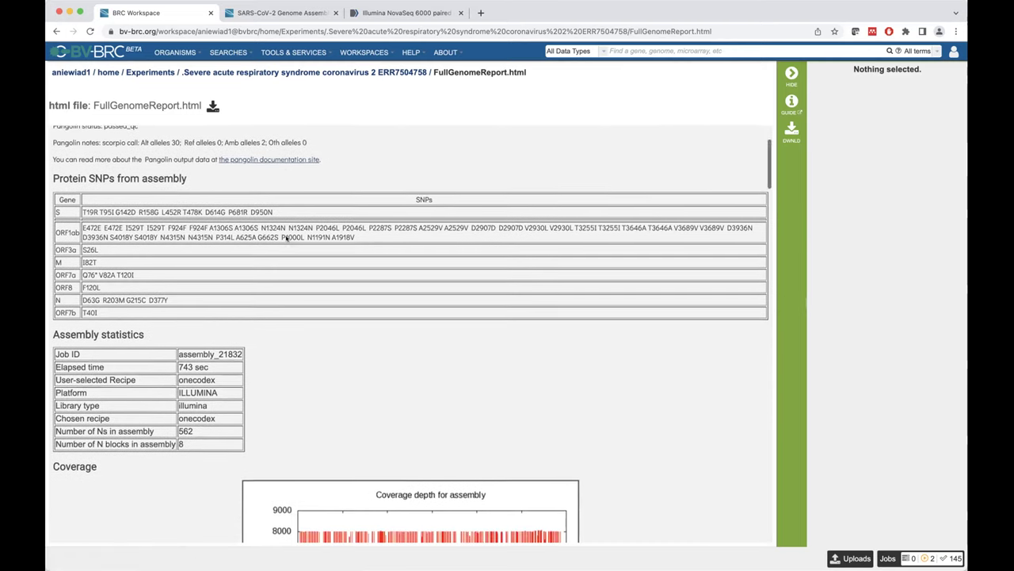
scroll(287, 238, "down", 1)
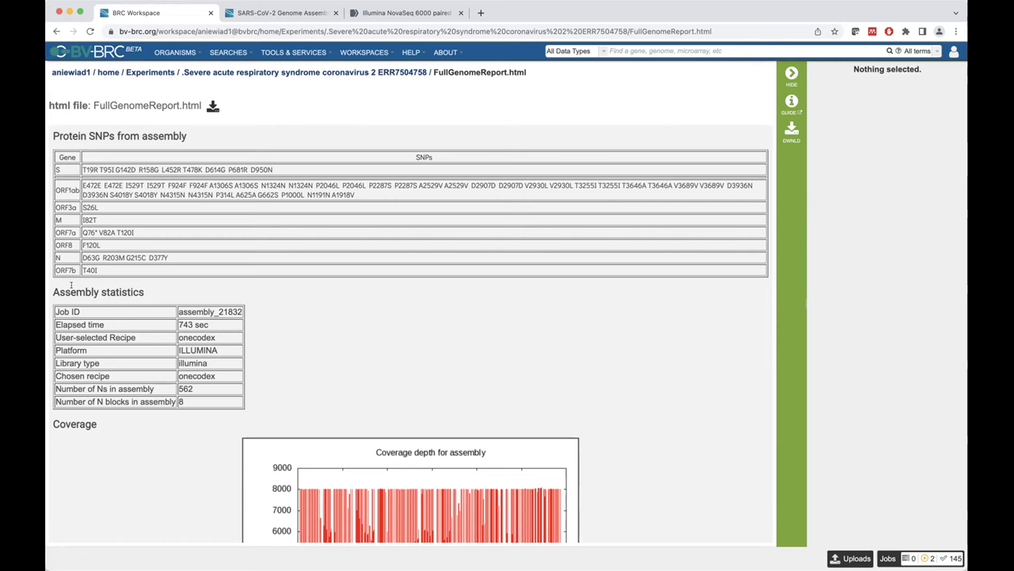
Step: Examine the assembly statistics and the coverage depth plot in the genome report
scroll(70, 285, "down", 3)
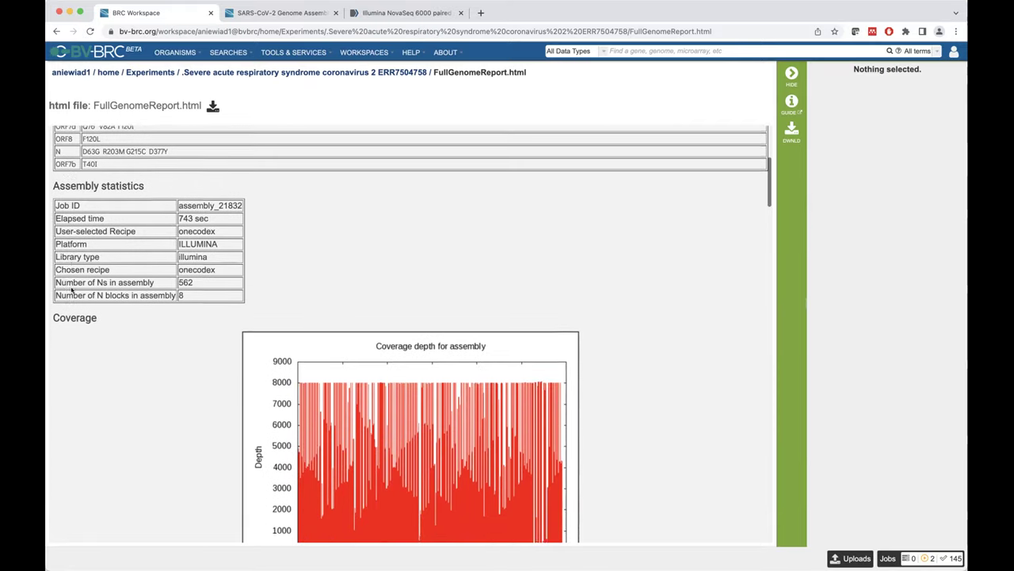
scroll(72, 290, "down", 2)
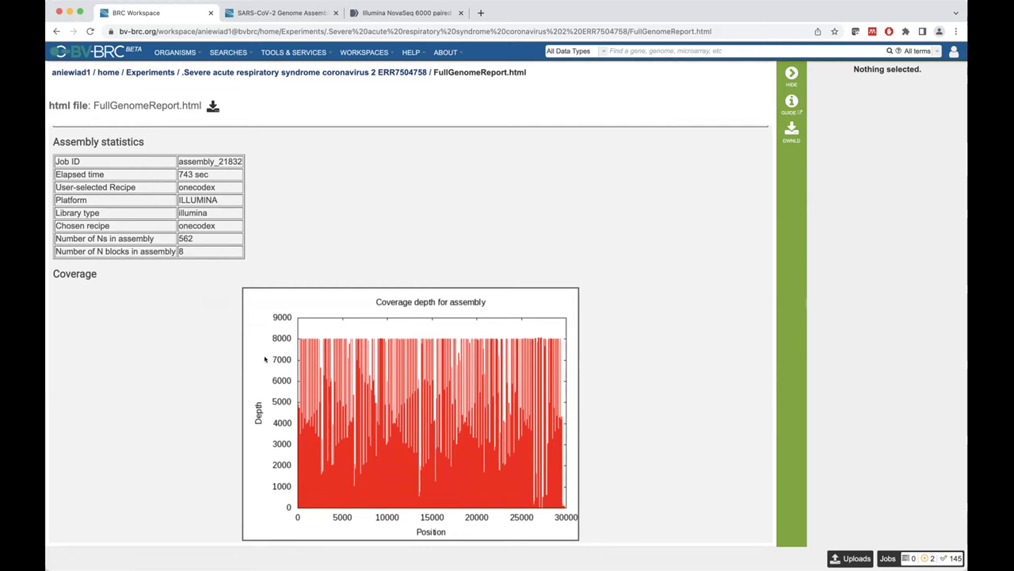
scroll(265, 359, "down", 3)
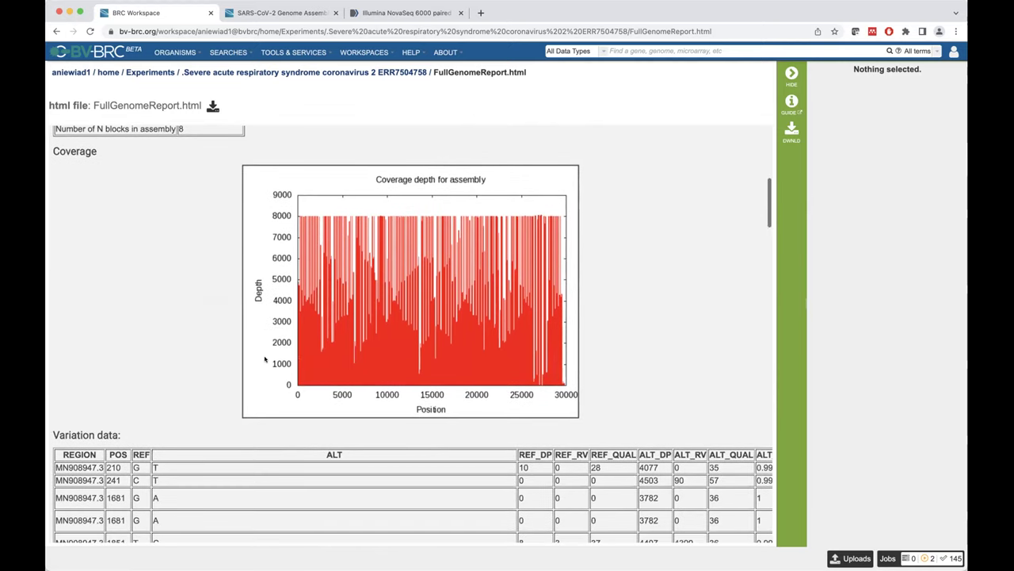
scroll(264, 359, "down", 1)
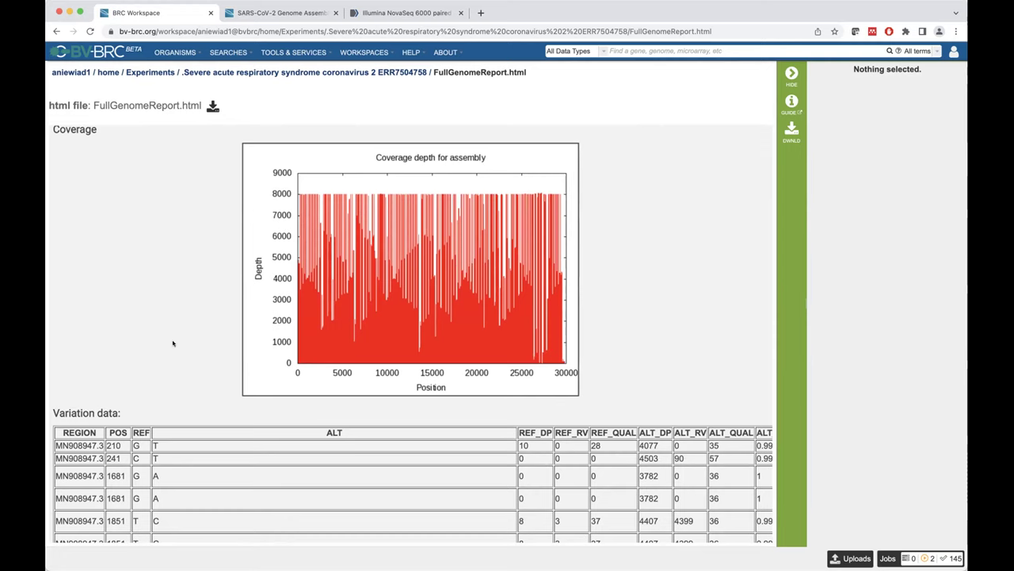
Step: Look through the Variation data table, including its allele frequency, GFF feature, codon and amino acid columns
scroll(173, 342, "down", 5)
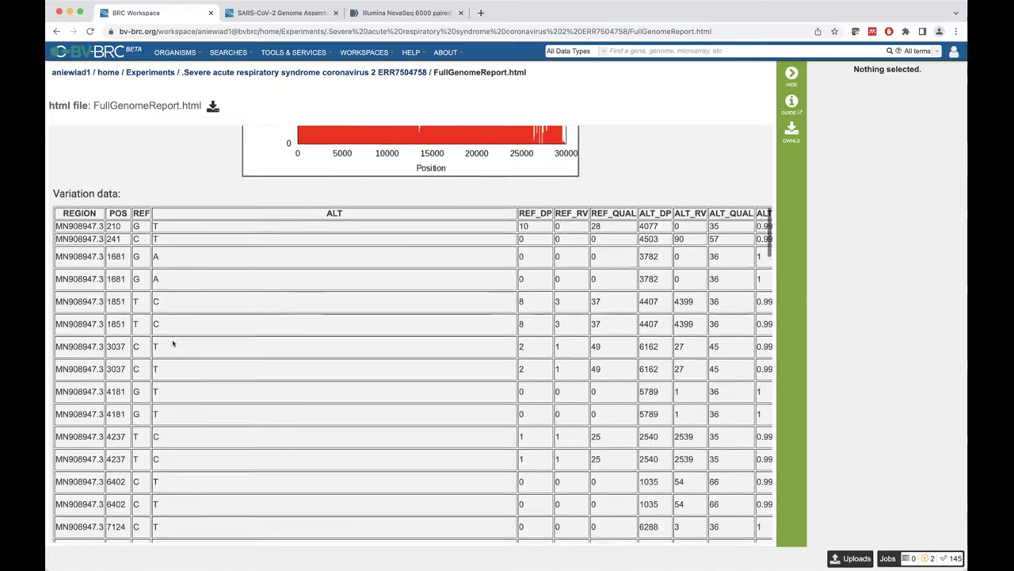
scroll(173, 342, "down", 1)
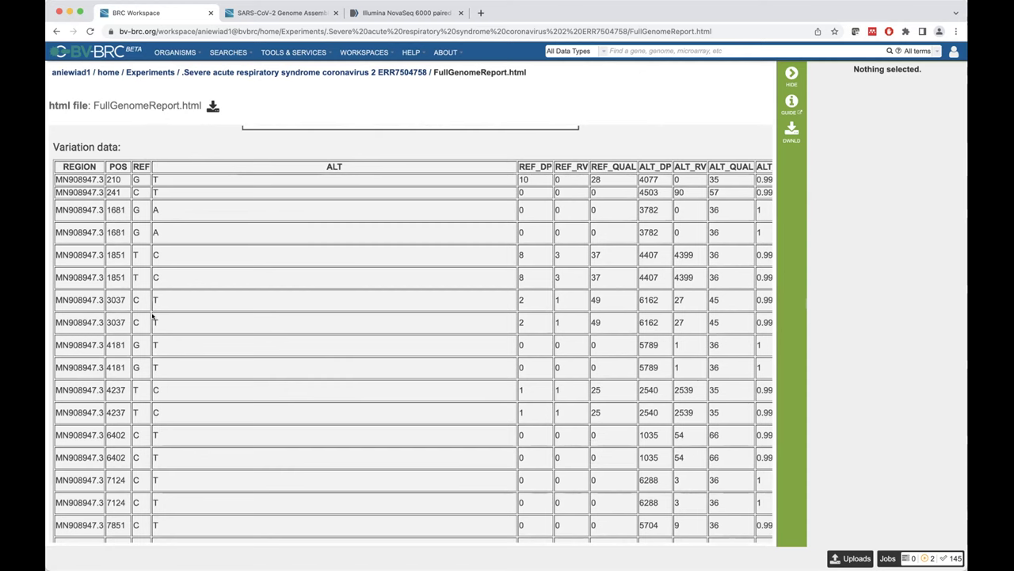
scroll(153, 314, "down", 1)
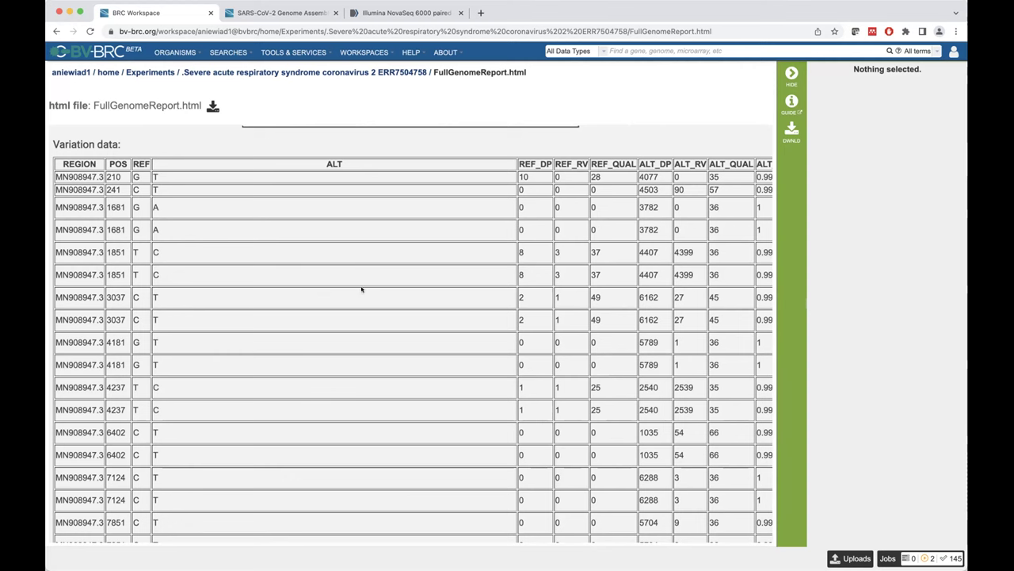
scroll(587, 310, "right", 10)
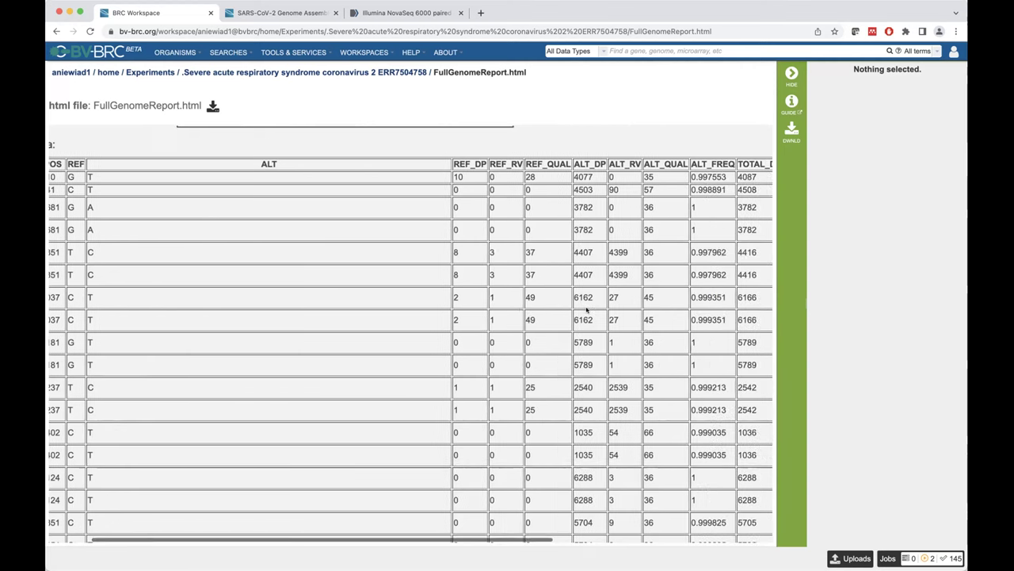
scroll(587, 311, "right", 1)
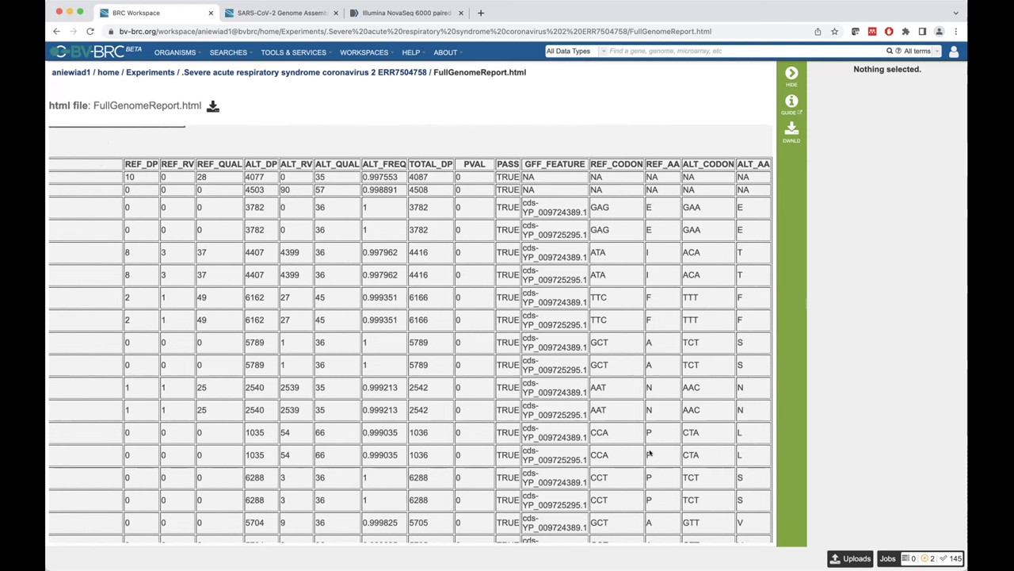
scroll(650, 468, "down", 2)
scroll(648, 463, "down", 3)
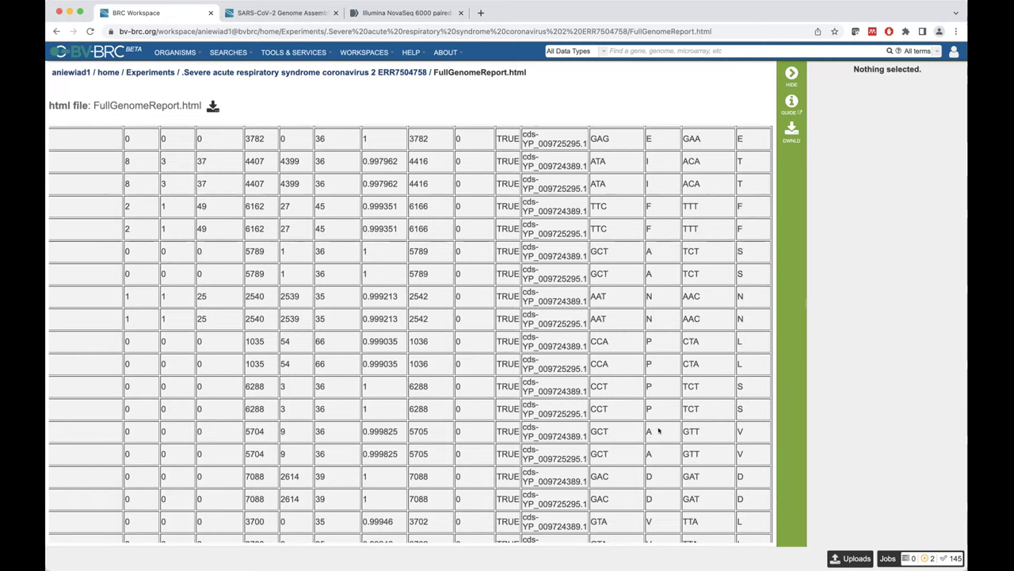
scroll(652, 440, "up", 1)
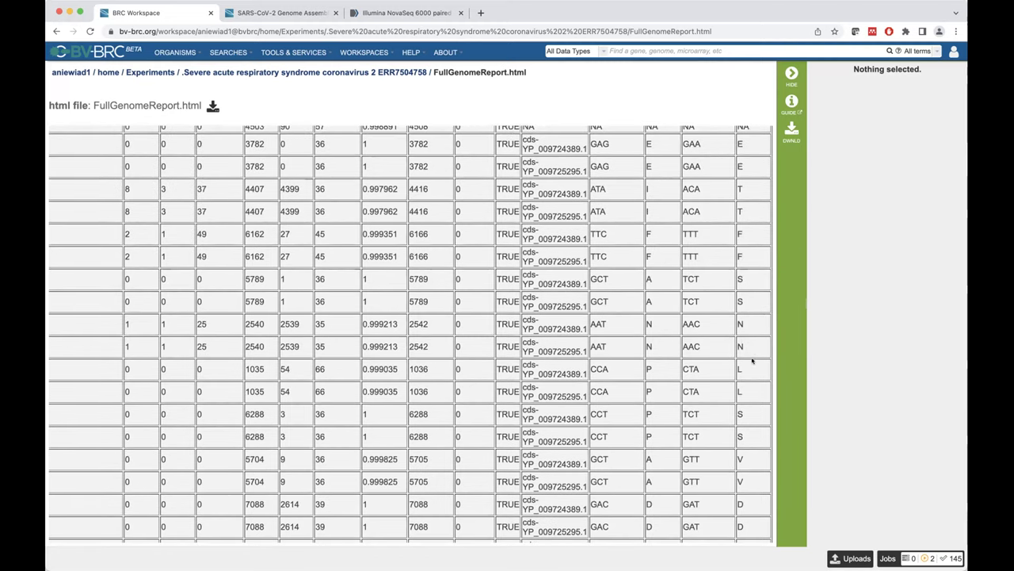
scroll(484, 356, "left", 5)
scroll(259, 401, "down", 10)
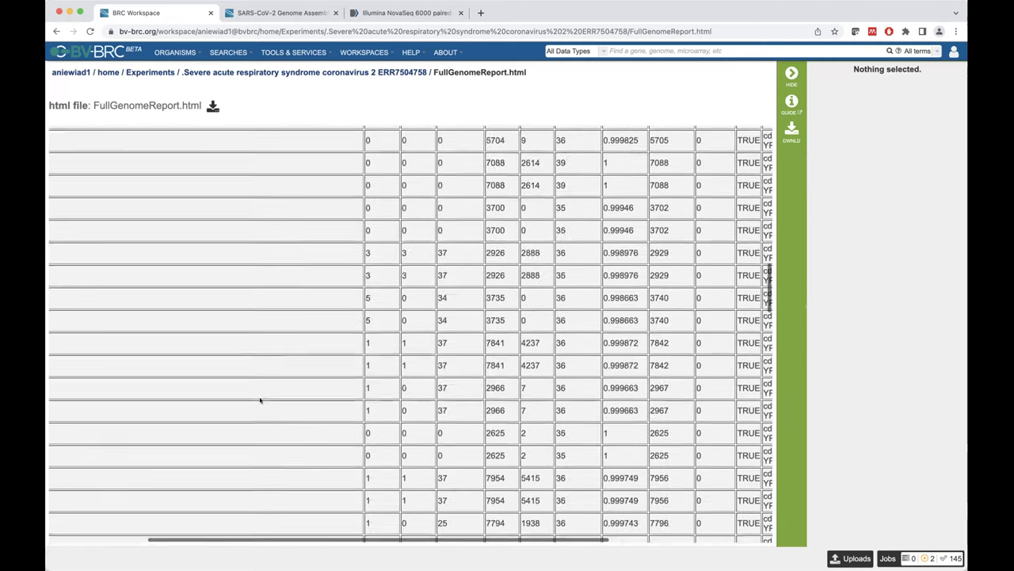
Step: Read the SARS2 Annotation Report and its table of annotated features, from the ORF1a polyprotein through the ORF9c protein
scroll(260, 401, "down", 10)
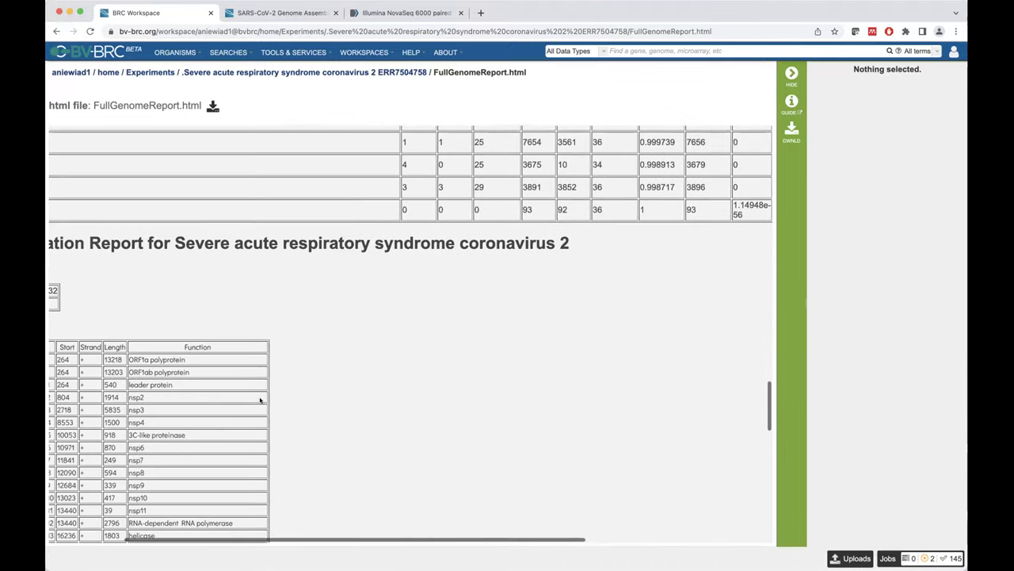
scroll(260, 400, "left", 3)
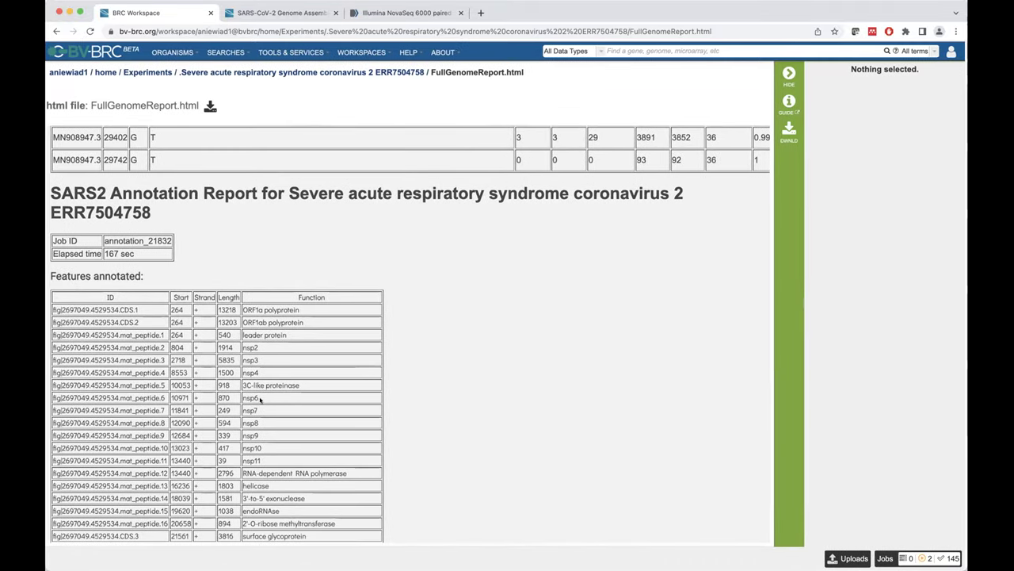
scroll(215, 342, "down", 3)
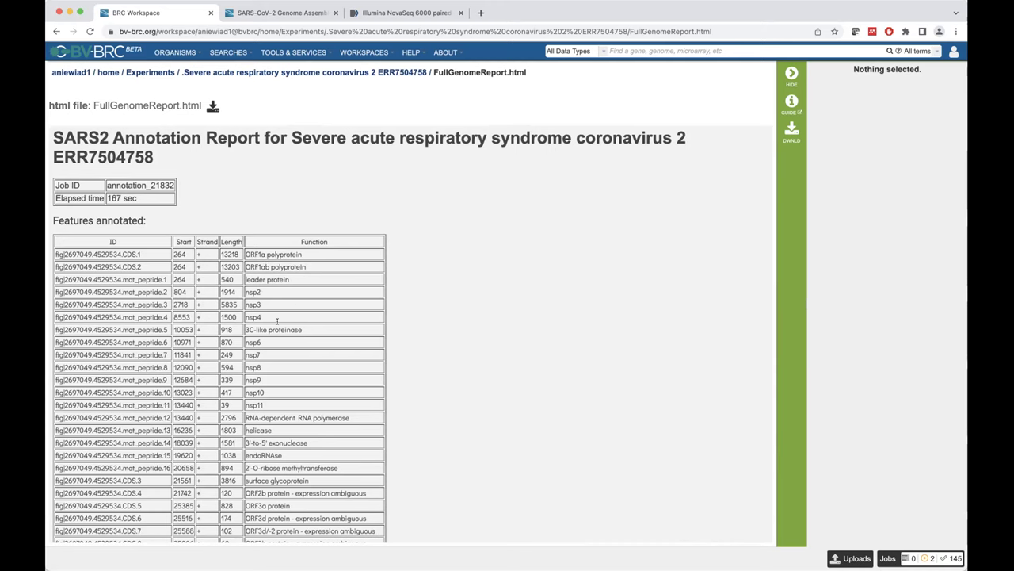
scroll(276, 320, "down", 2)
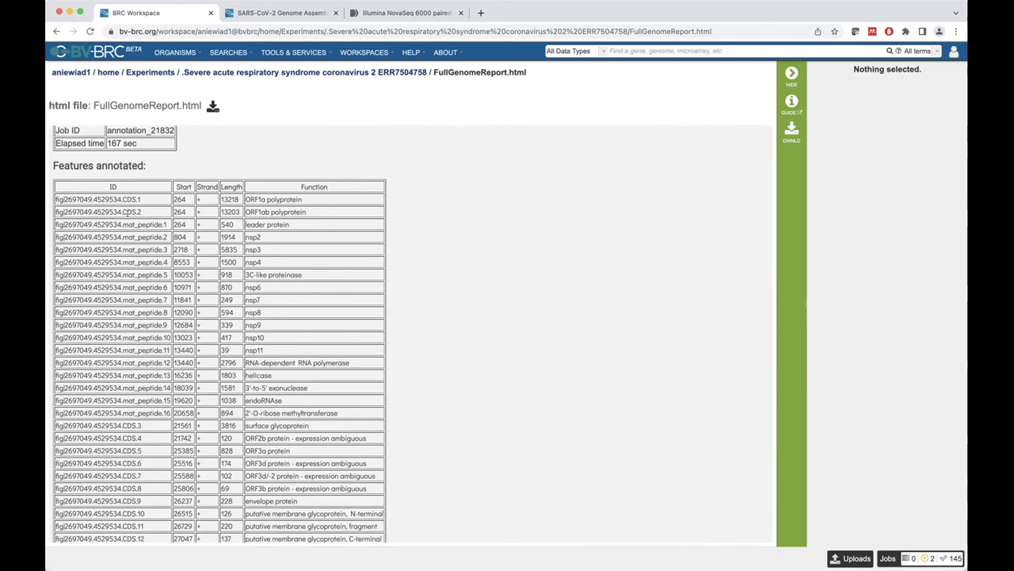
scroll(144, 350, "down", 2)
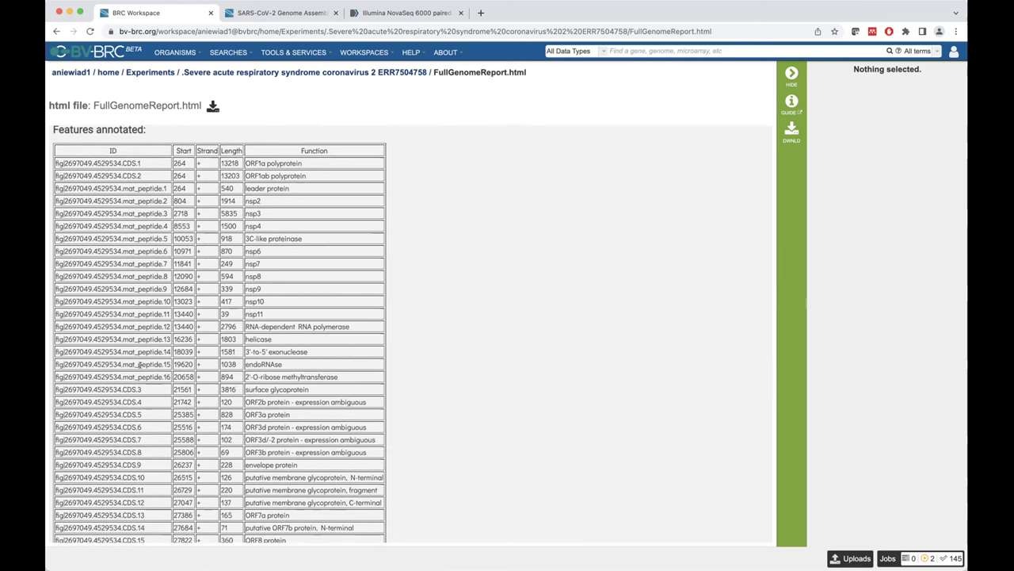
scroll(141, 368, "down", 5)
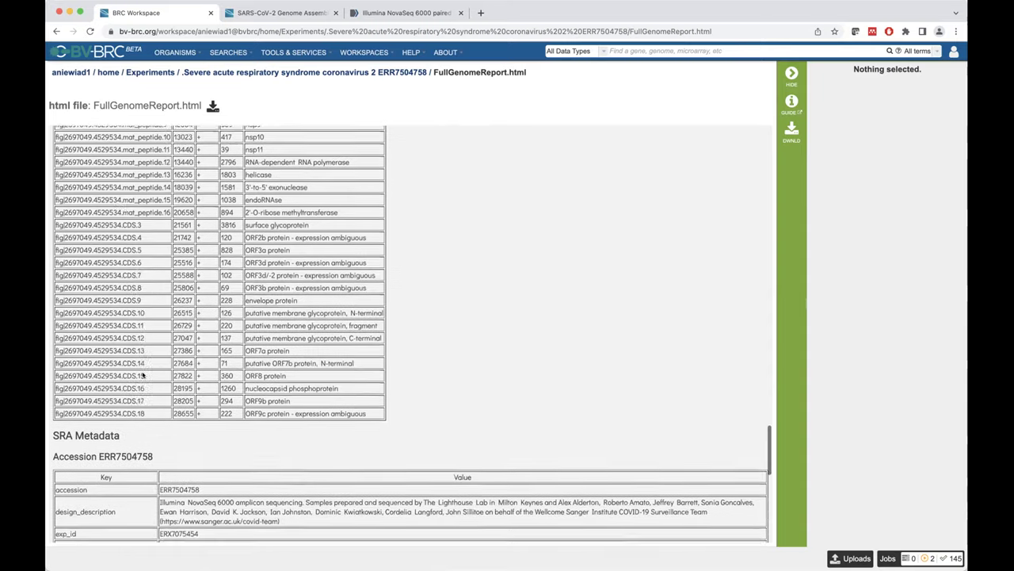
scroll(143, 375, "down", 2)
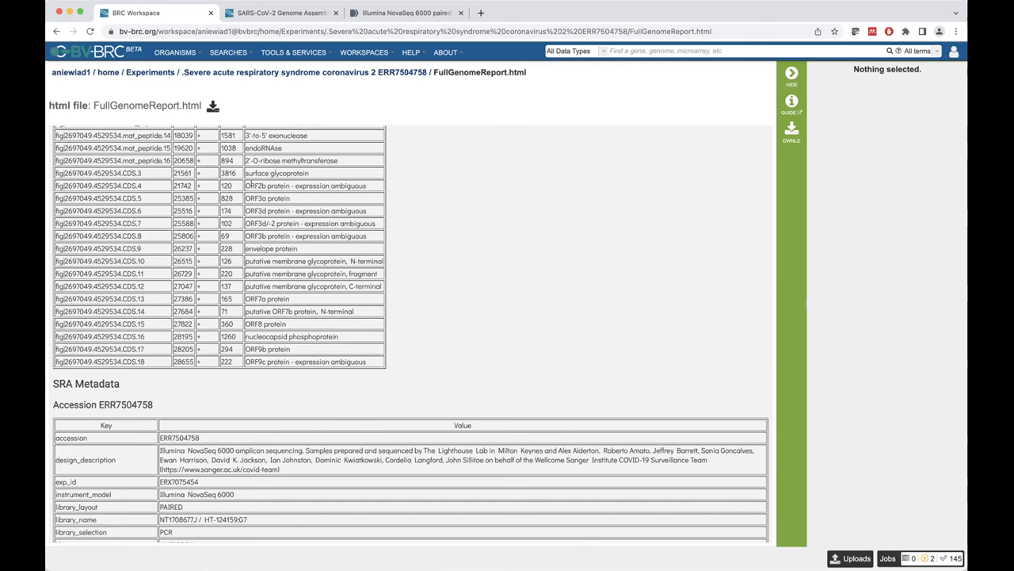
scroll(248, 184, "down", 1)
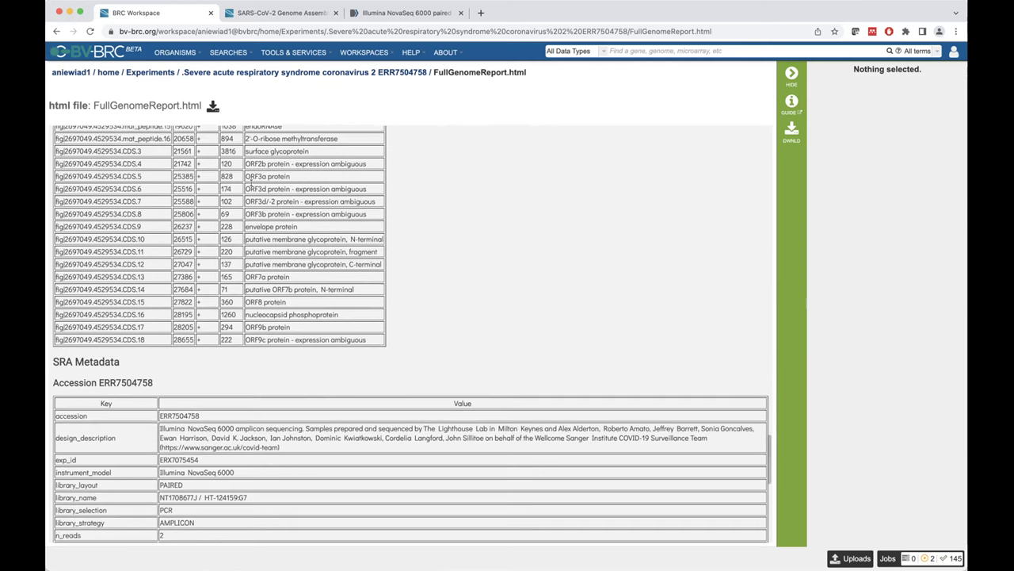
scroll(252, 183, "down", 1)
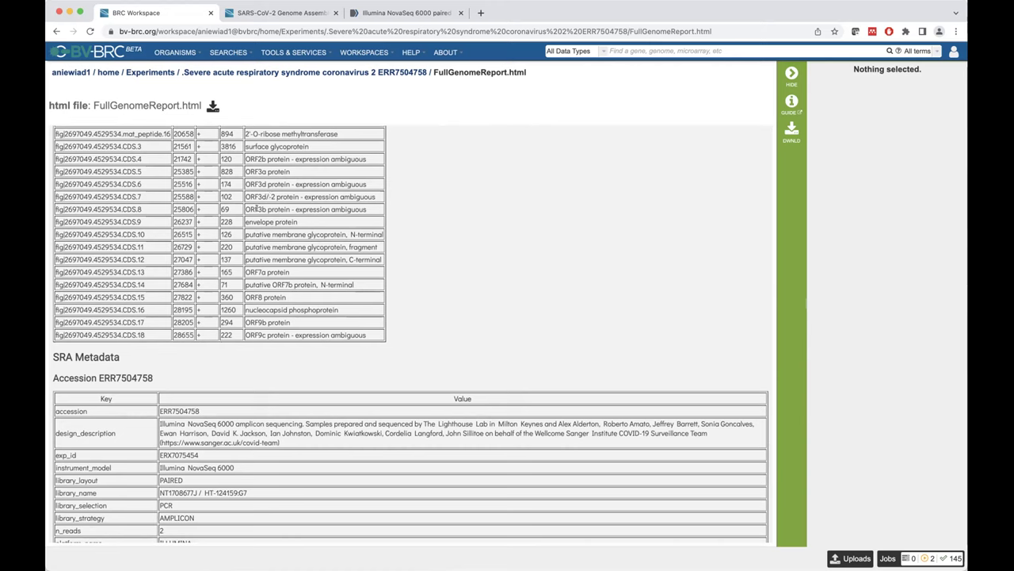
Step: Review the SRA Metadata table for accession ERR7504758 through its last entry, and return to the start of the report
scroll(248, 268, "down", 3)
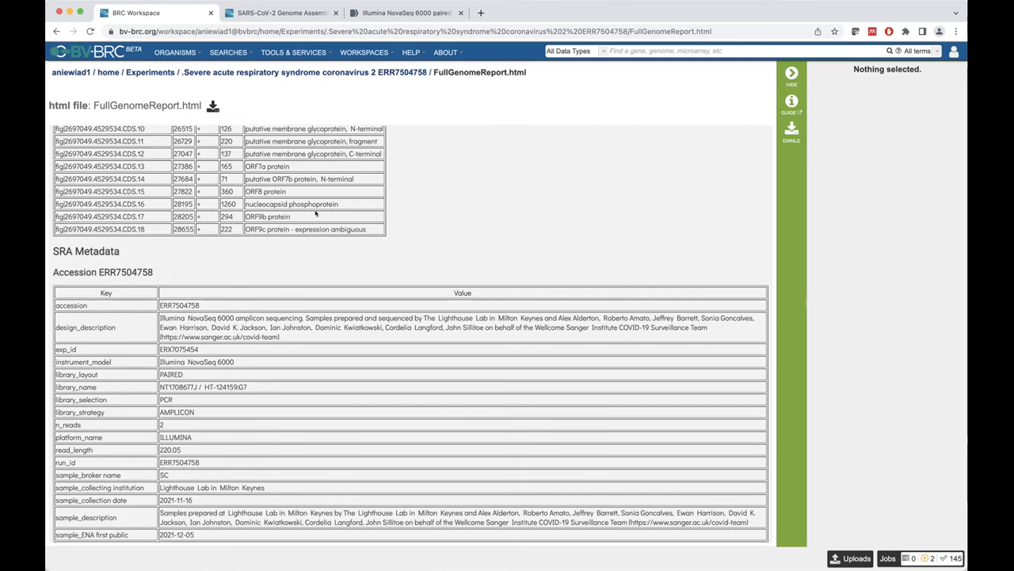
scroll(325, 208, "down", 3)
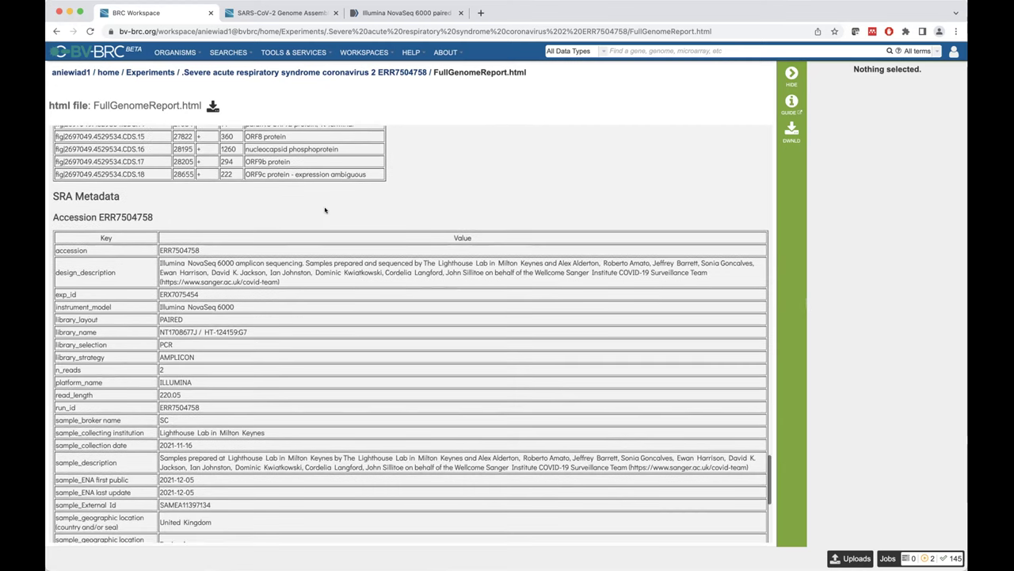
scroll(184, 224, "down", 3)
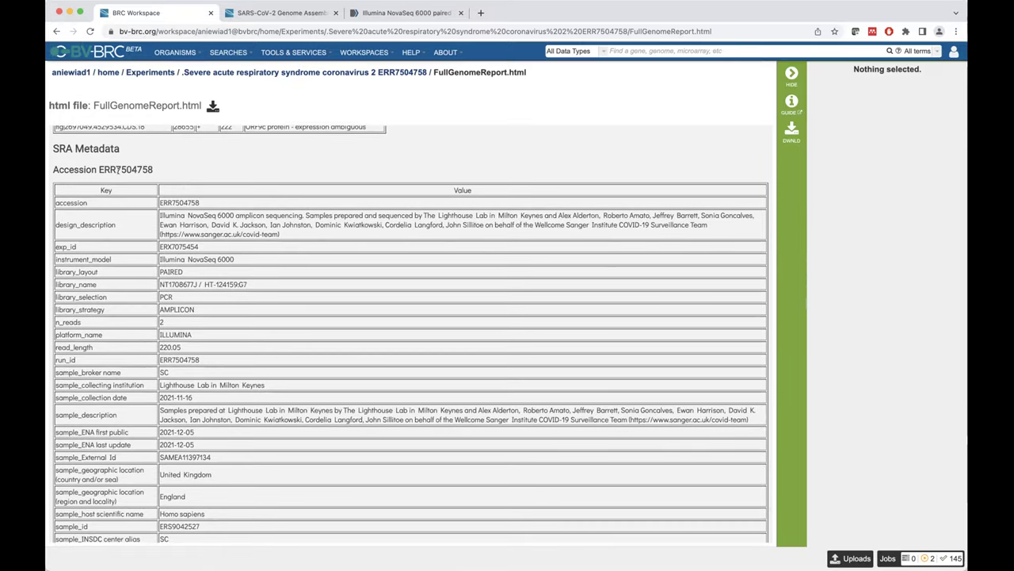
scroll(140, 242, "down", 2)
scroll(140, 242, "up", 1)
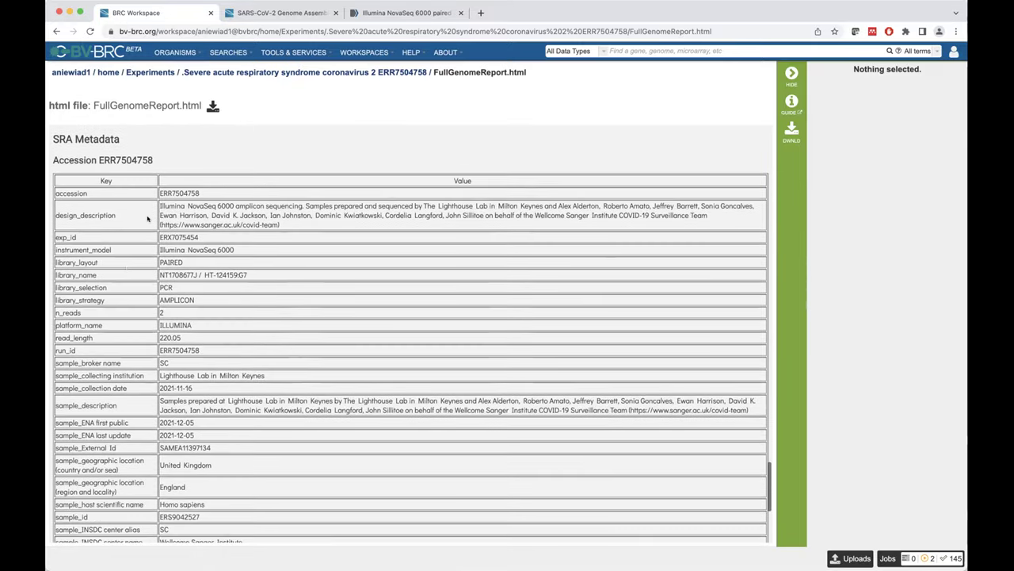
scroll(108, 334, "down", 5)
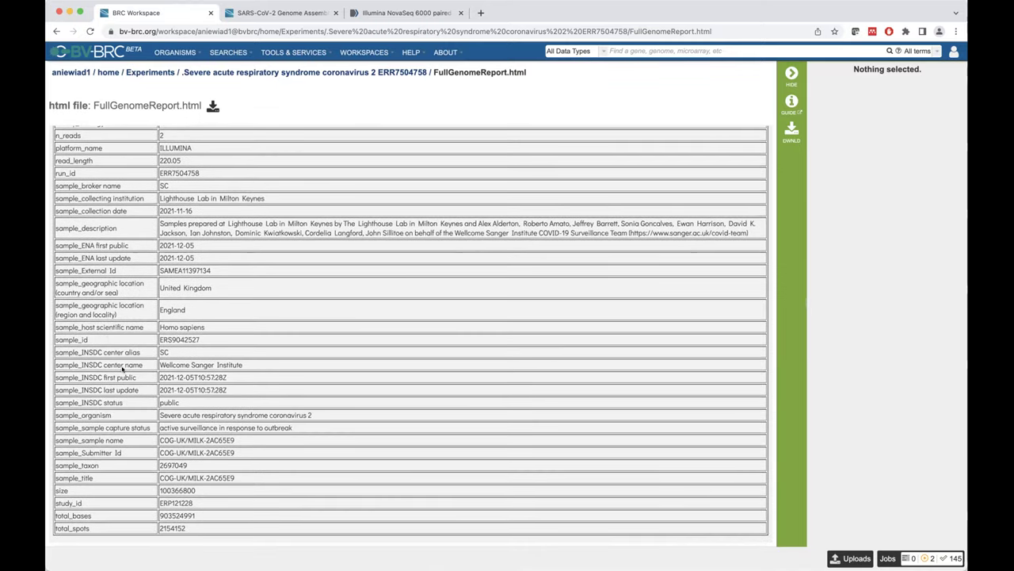
left_click_drag(769, 515, 769, 143)
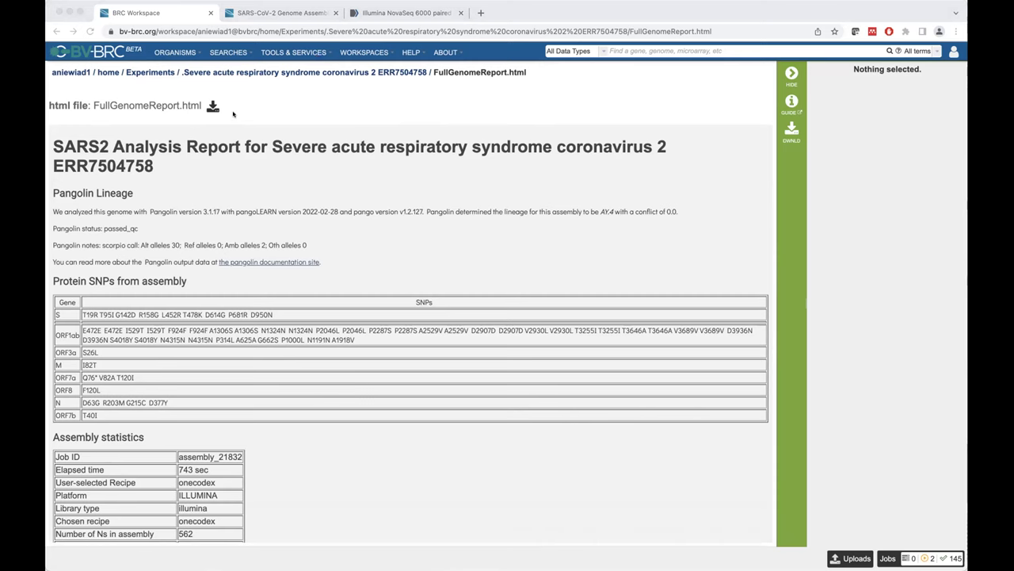
Step: Open the results of the completed SRR18545510_WW job from the job list and select its FullGenomeReport.html file
left_click(380, 73)
left_click(886, 558)
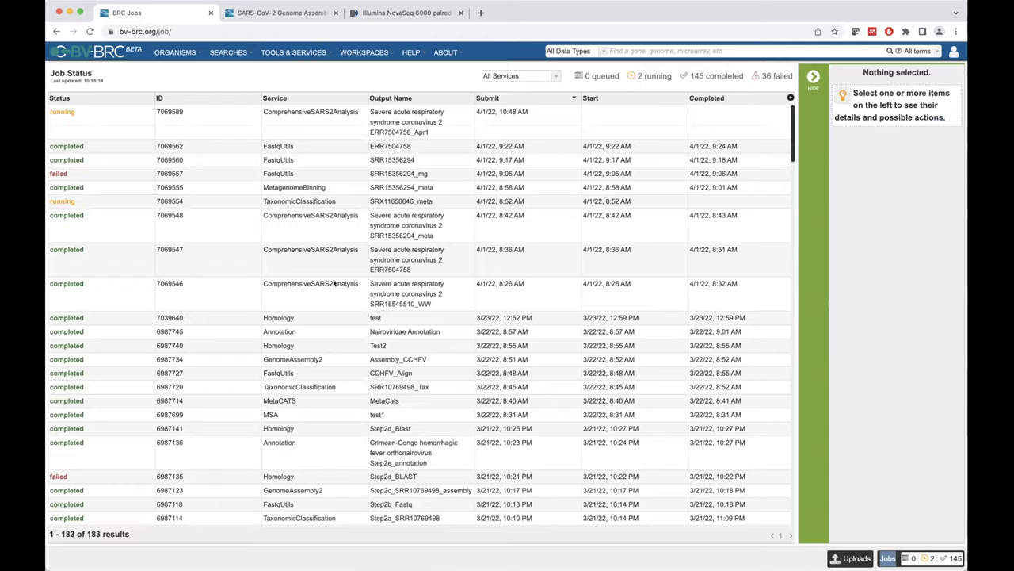
double_click(334, 284)
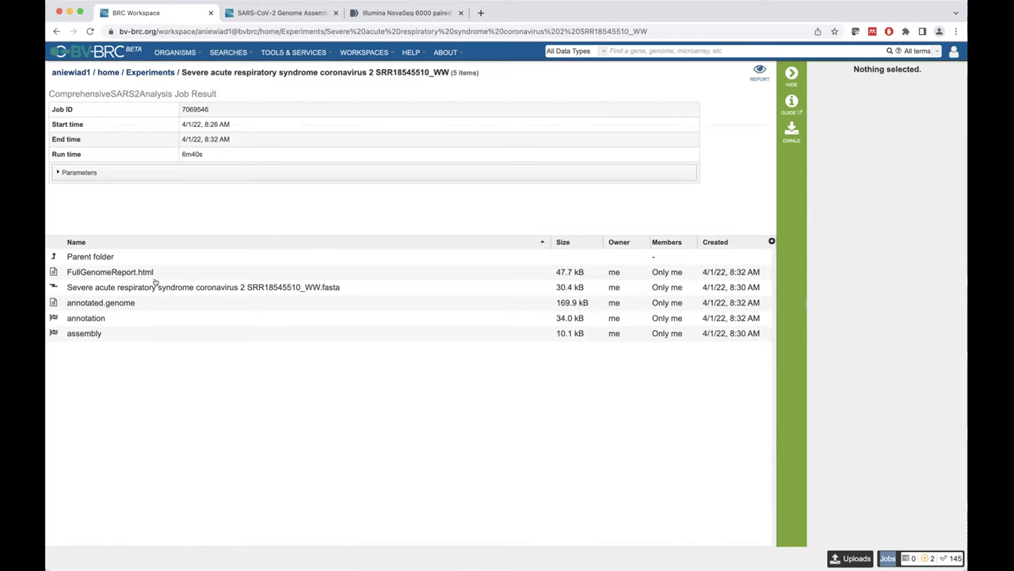
left_click(111, 275)
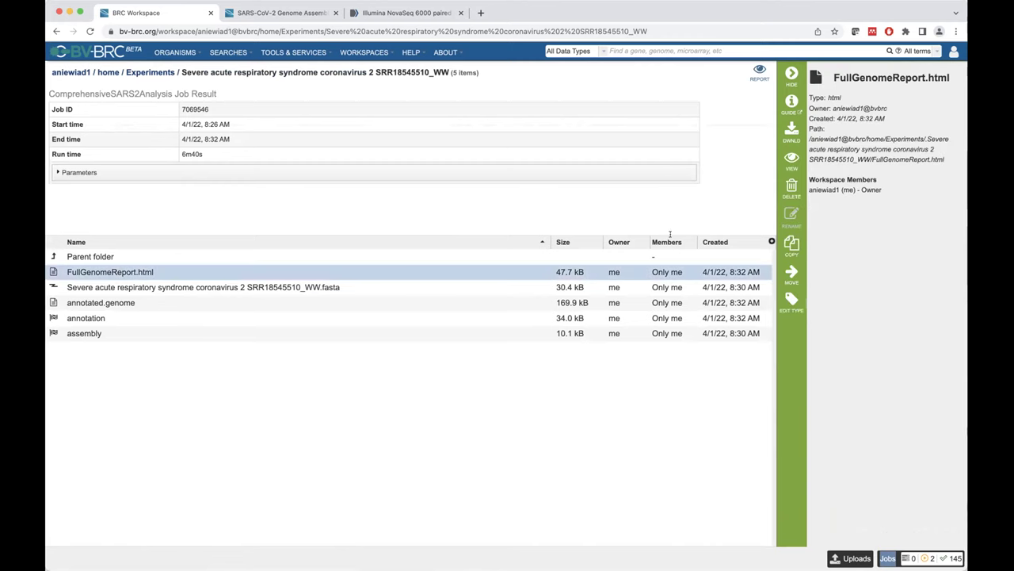
Step: Open the full genome report of the SRR18545510_WW job and read its Pangolin lineage and protein SNPs sections
left_click(759, 73)
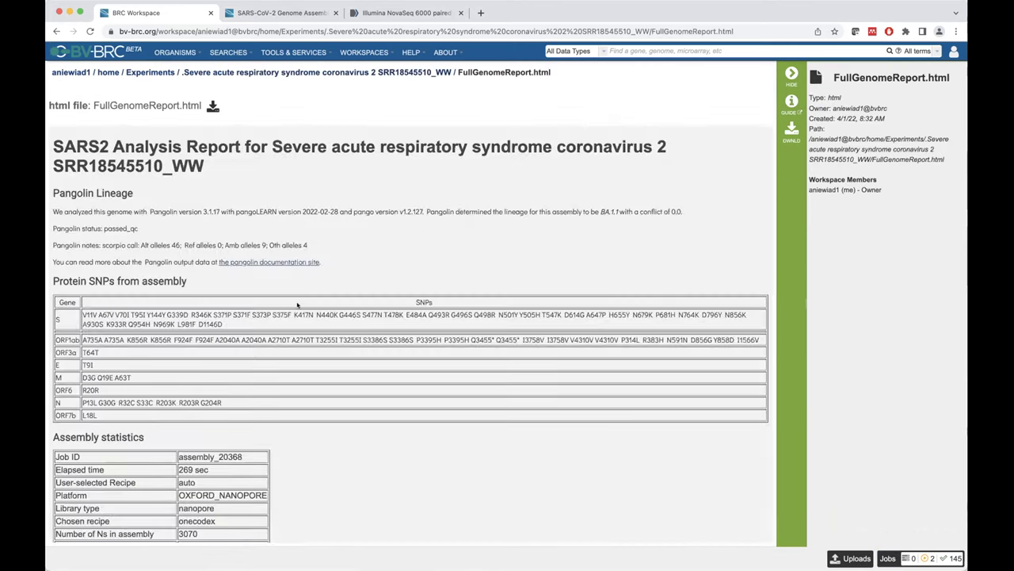
scroll(297, 305, "down", 2)
scroll(297, 305, "up", 2)
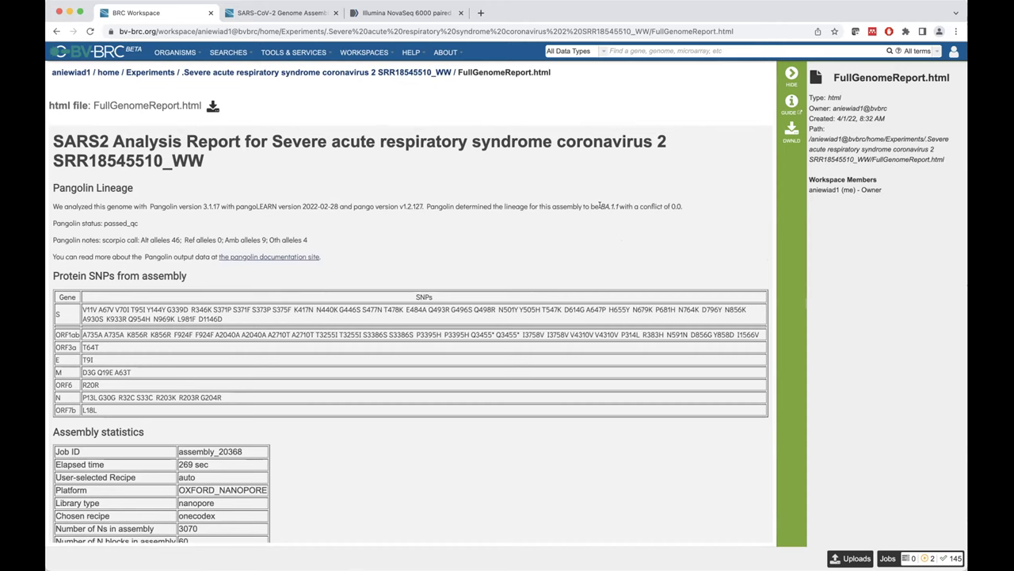
left_click_drag(600, 206, 615, 207)
scroll(151, 372, "down", 3)
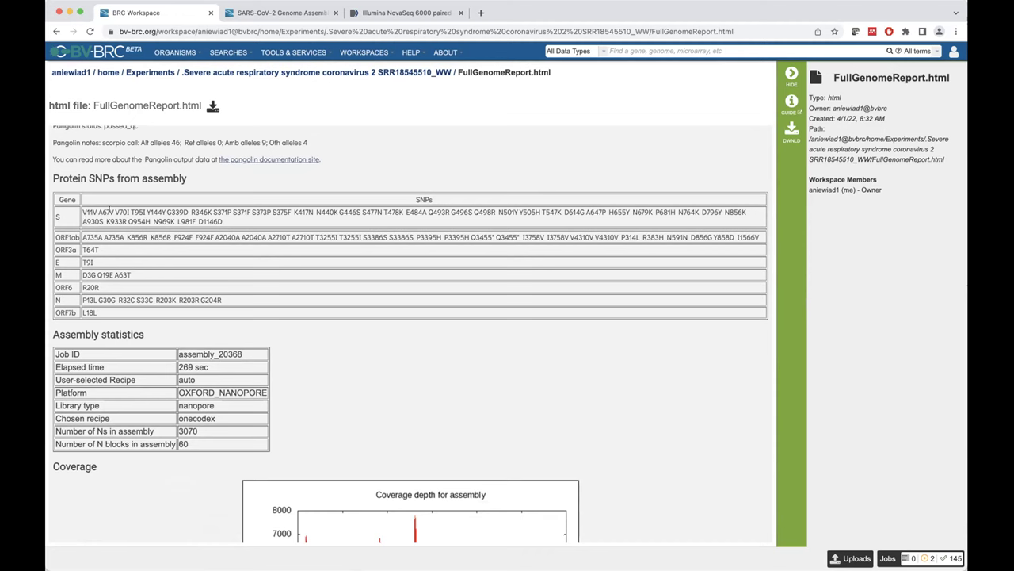
scroll(201, 259, "down", 5)
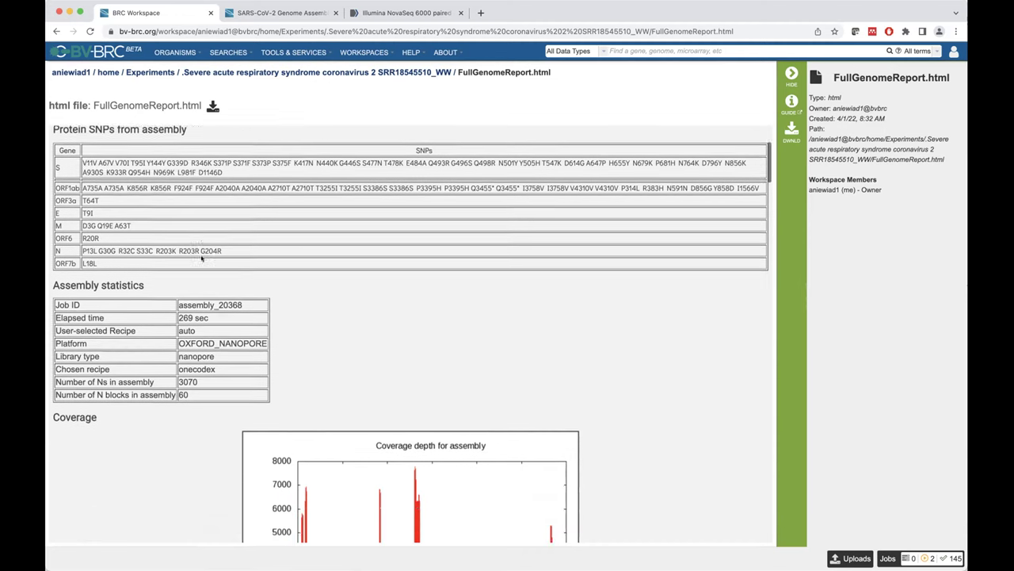
Step: Examine the coverage depth plot and the assembly statistics of the SRR18545510_WW report
scroll(201, 259, "down", 4)
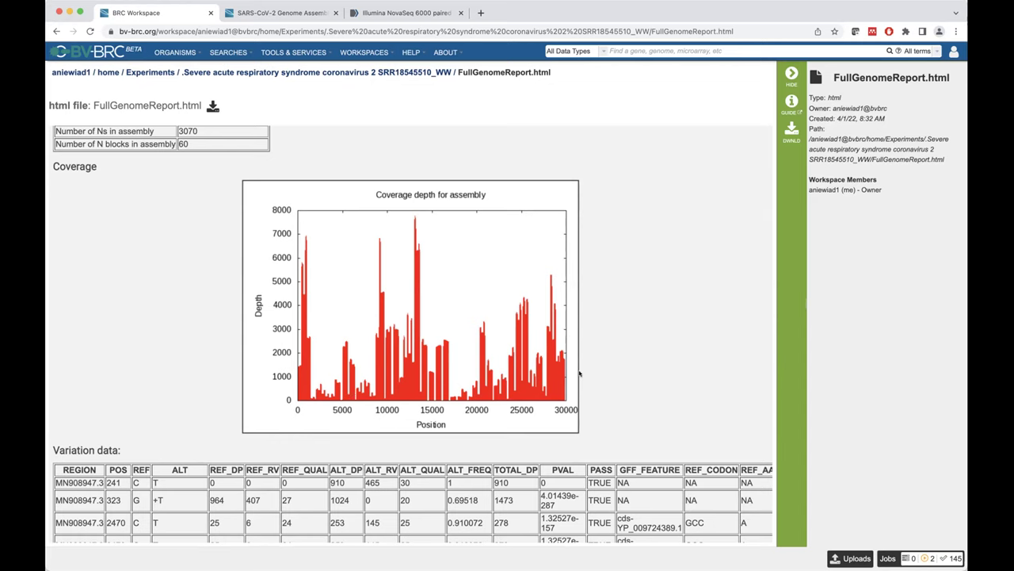
scroll(384, 323, "up", 2)
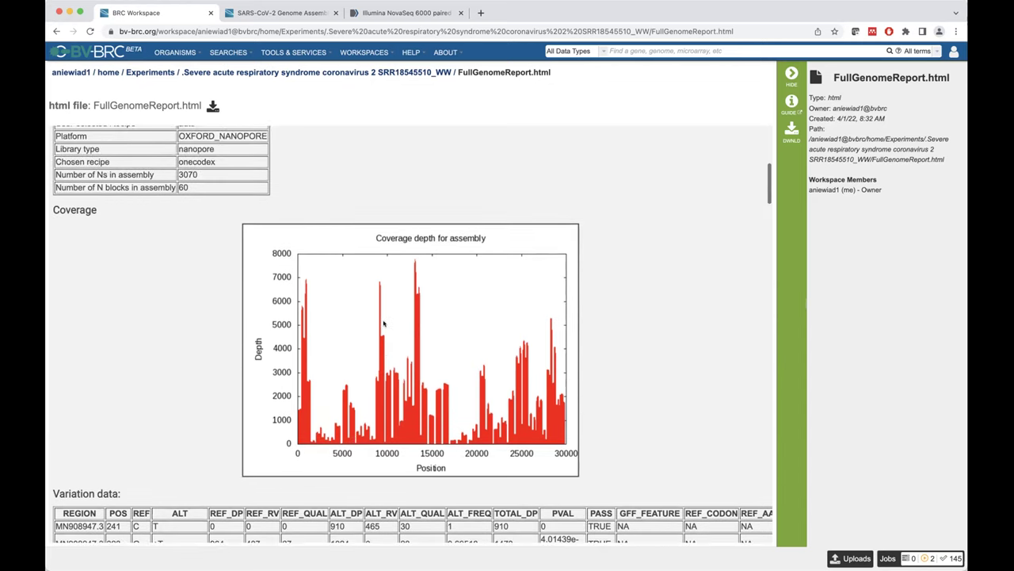
scroll(383, 323, "up", 2)
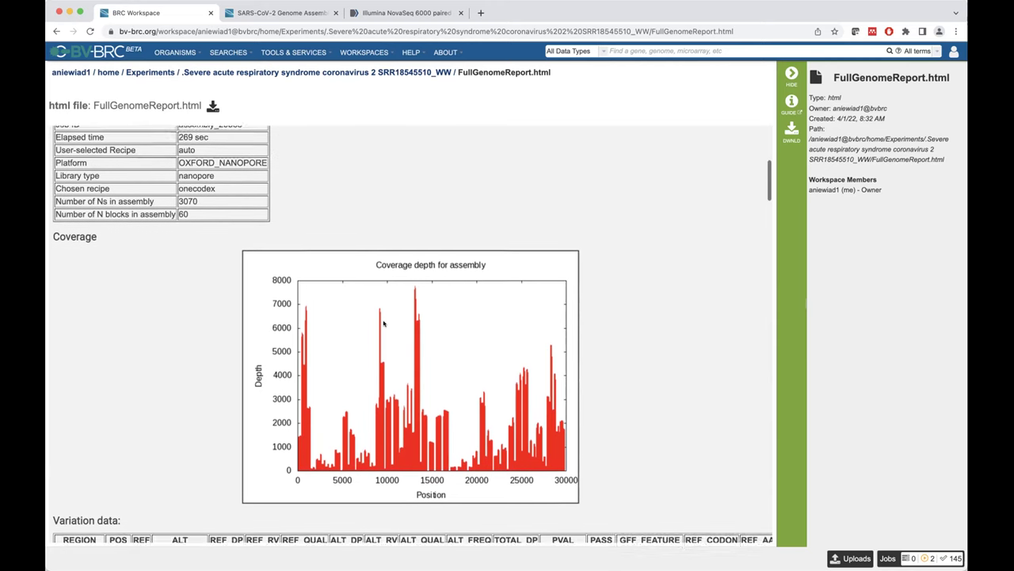
scroll(383, 323, "up", 1)
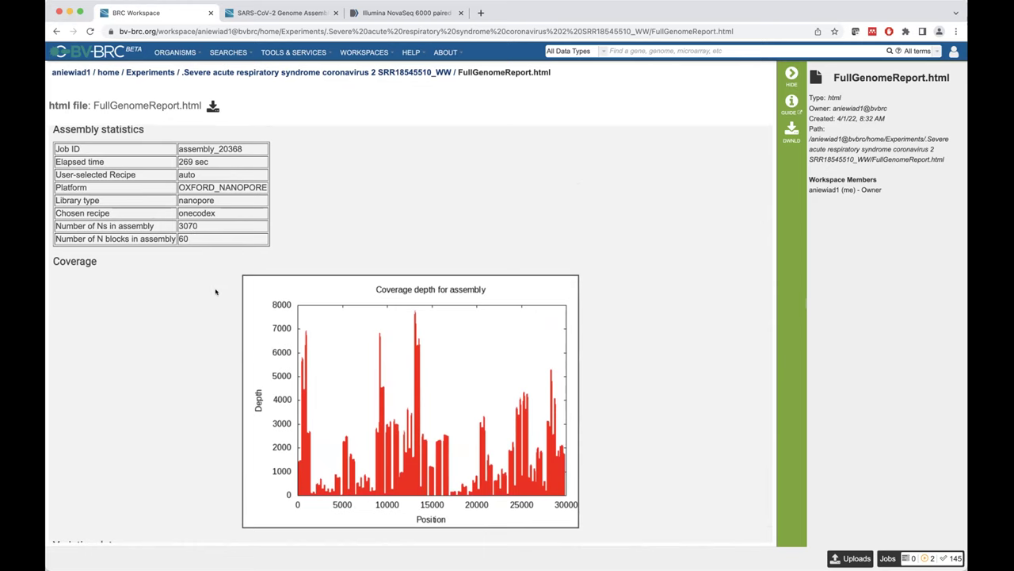
scroll(157, 347, "up", 5)
Step: Return to the job list and open the results of the completed SRR15356294_meta job
scroll(226, 341, "left", 5)
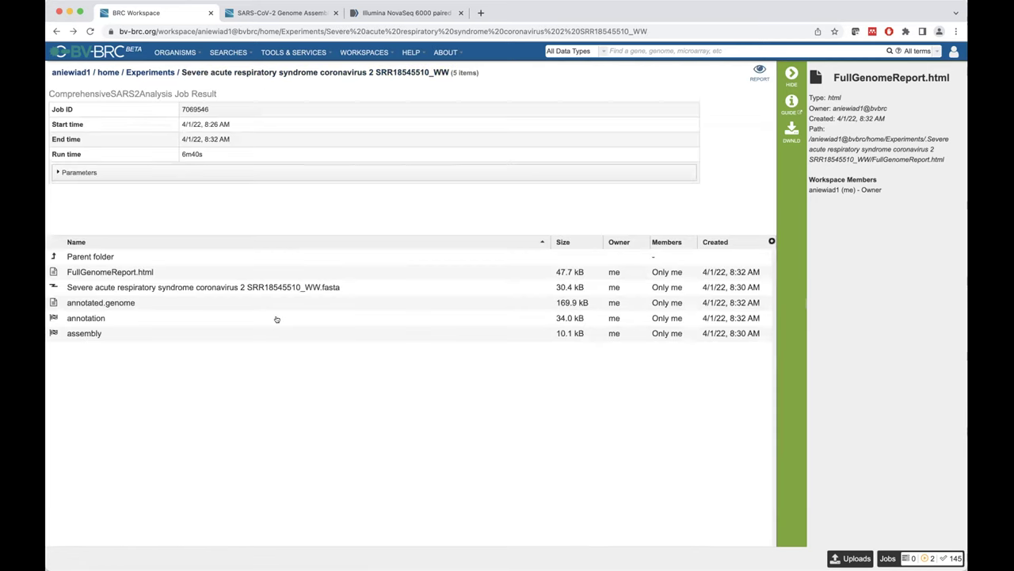
scroll(500, 198, "left", 5)
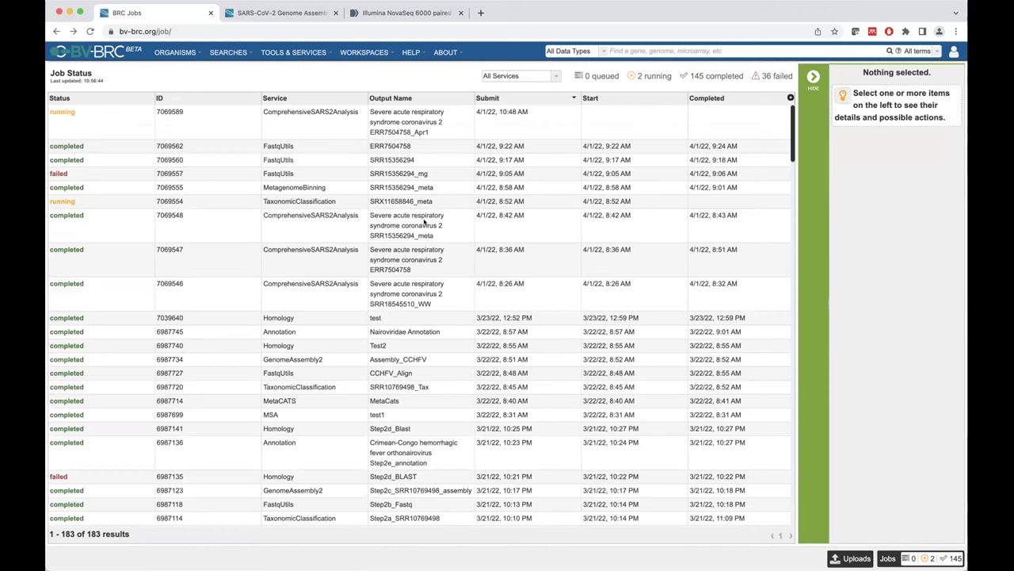
double_click(328, 219)
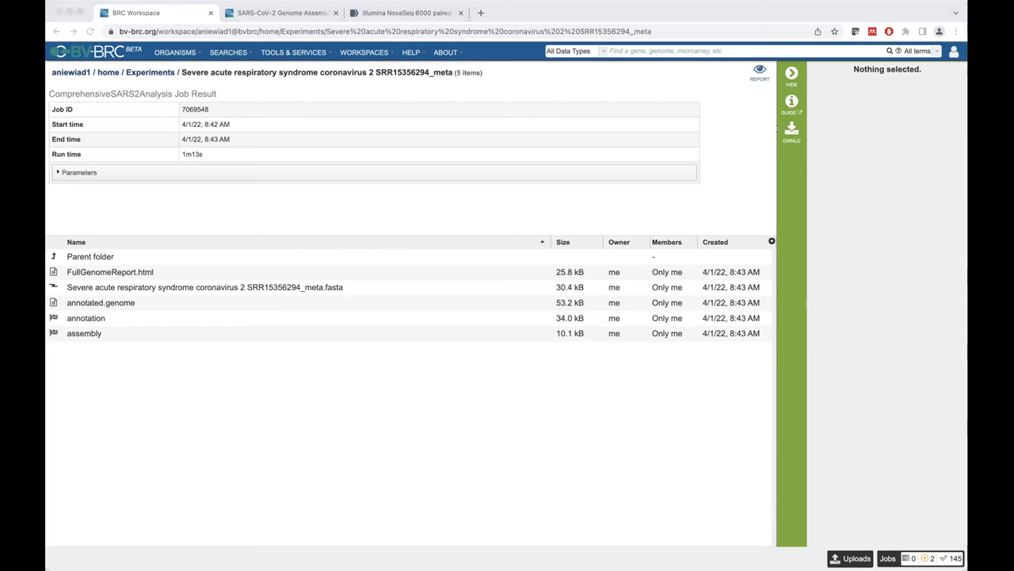
Step: Switch to the NCBI SRA page and search for accession SRR15356294
left_click(393, 11)
double_click(375, 65)
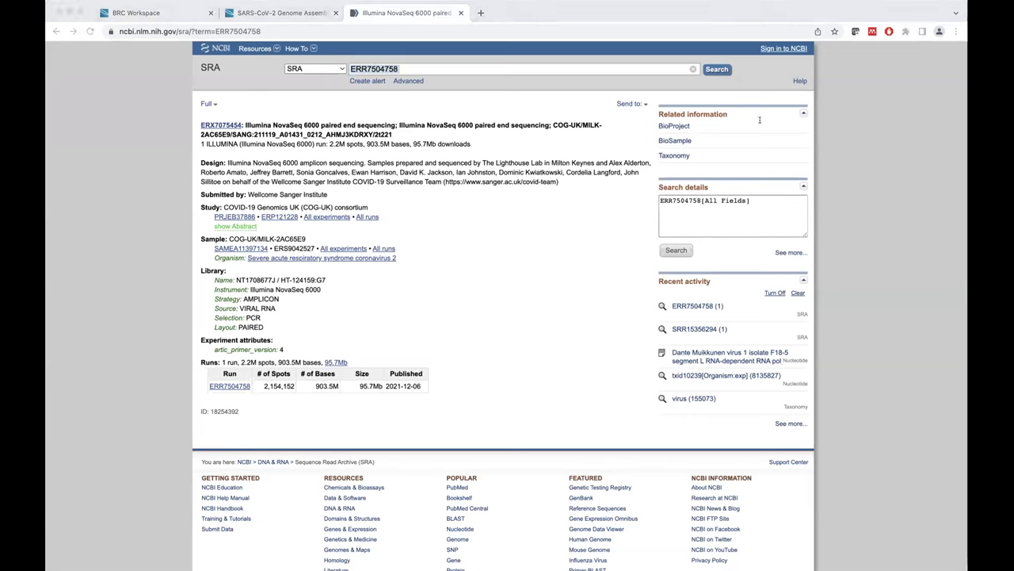
left_click(467, 67)
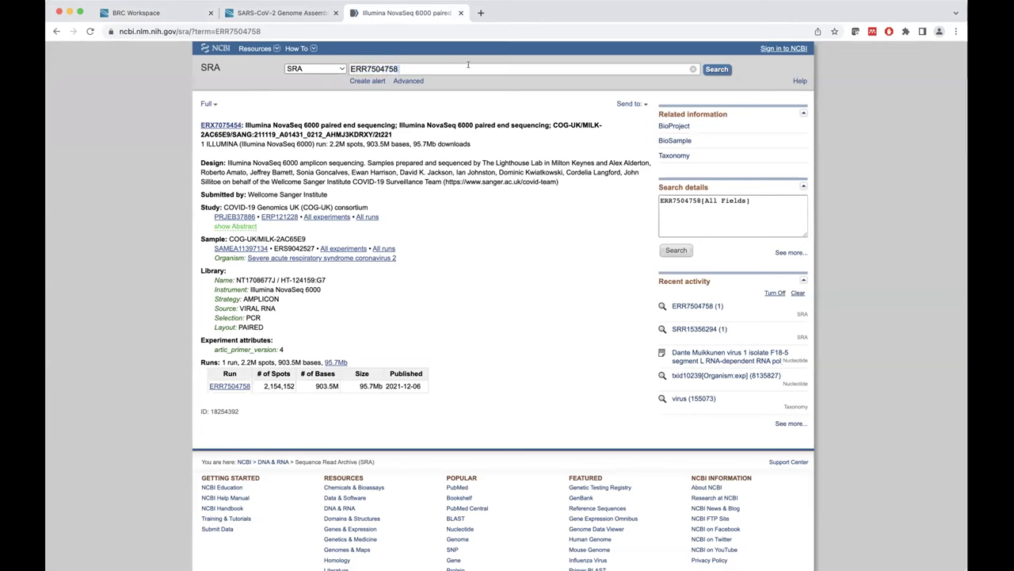
type("SRR15356294")
key("super+a")
type("SRR15356294")
key("Return")
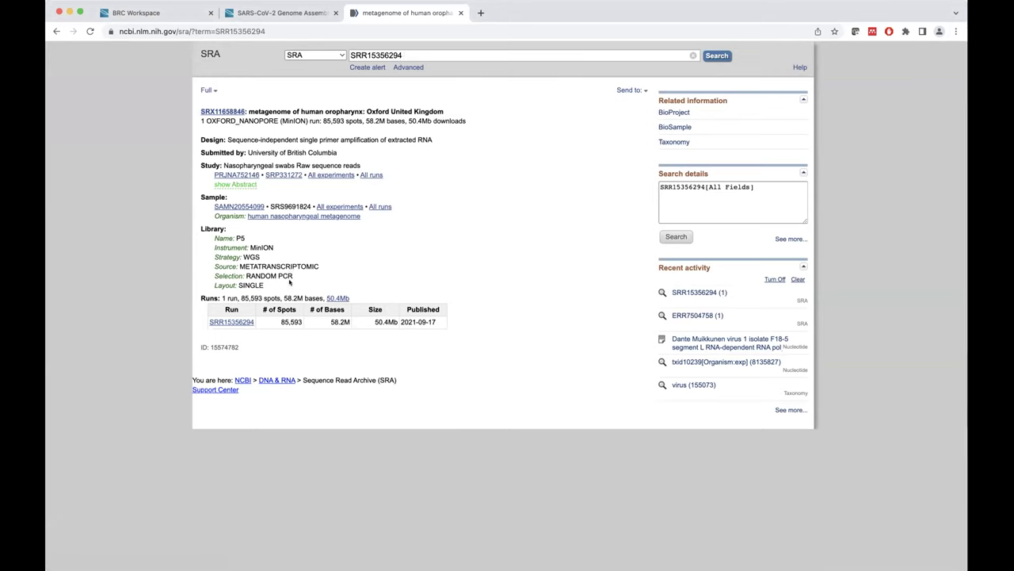
Step: Open run SRR15356294 in the Run Browser and expand the Viruses branch of its taxonomy analysis
left_click(227, 322)
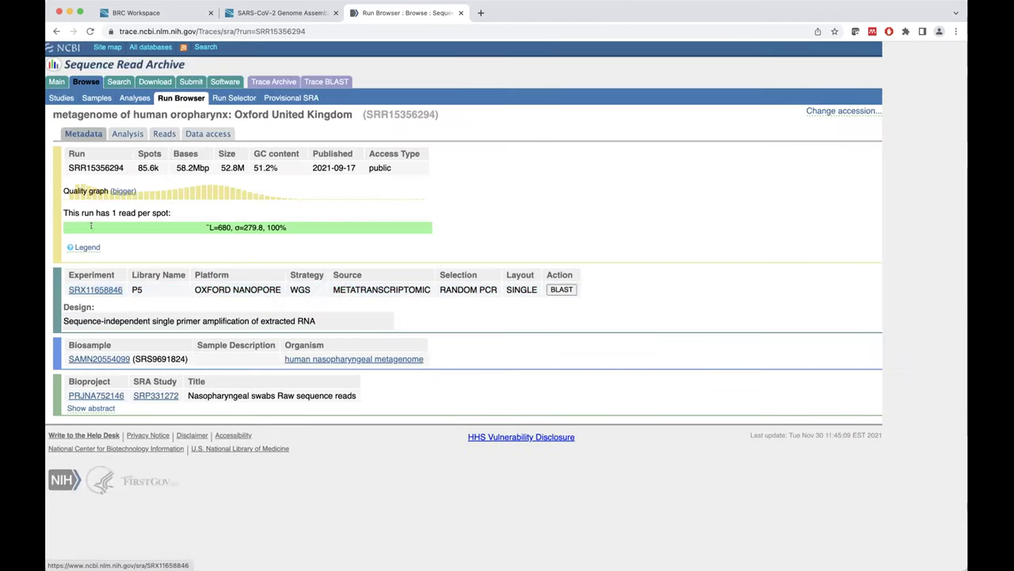
left_click(127, 135)
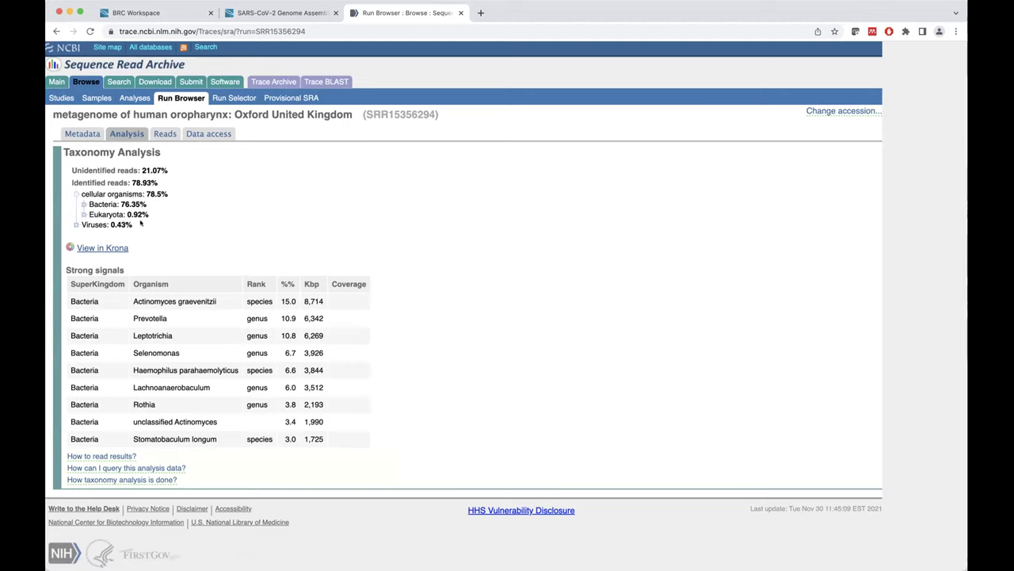
left_click(77, 225)
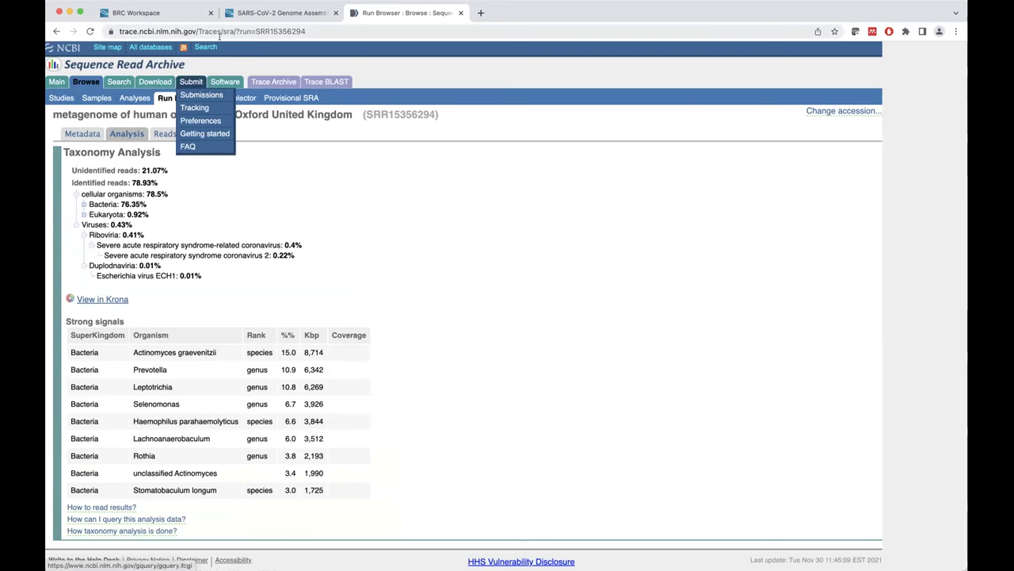
Step: Switch back to BV-BRC, open the SRR15356294_meta full genome report, and read its Pangolin lineage and protein SNPs
left_click(168, 12)
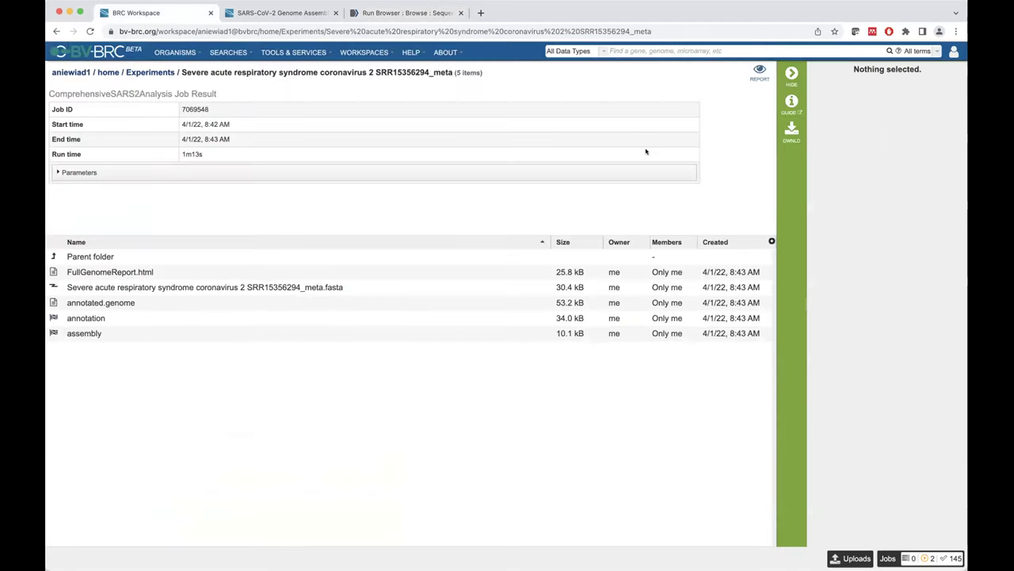
left_click(753, 73)
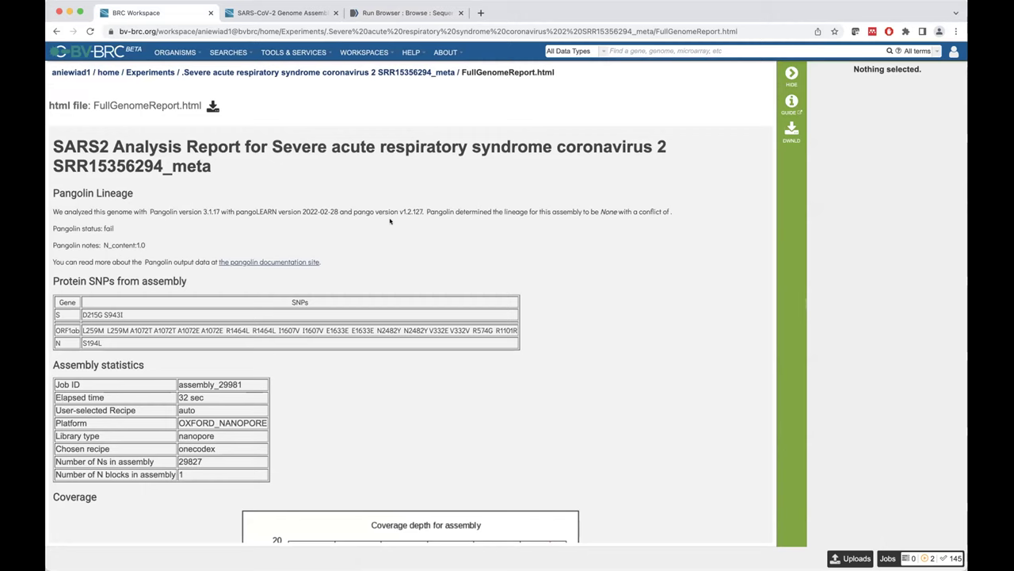
scroll(426, 225, "down", 1)
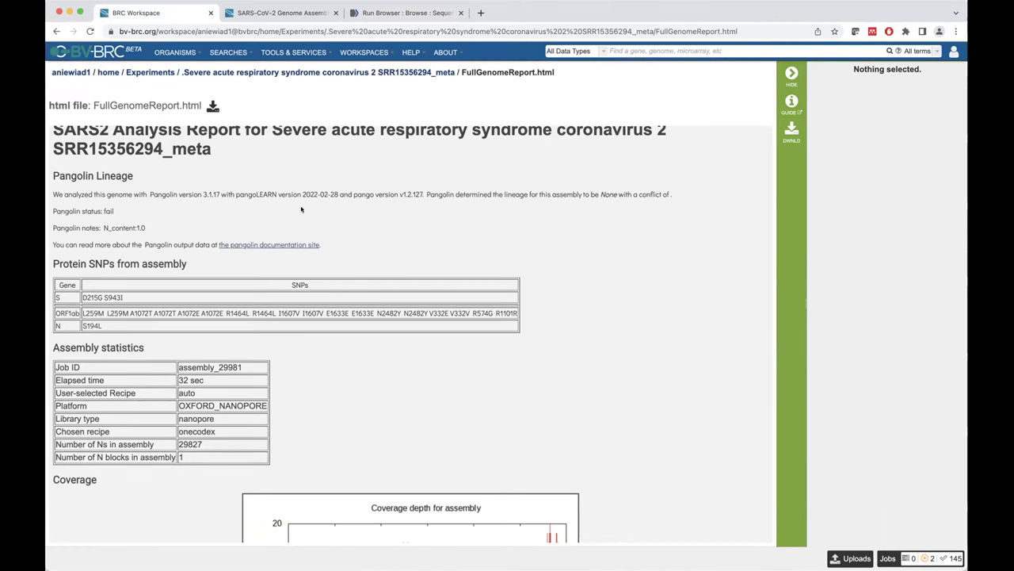
scroll(295, 208, "down", 2)
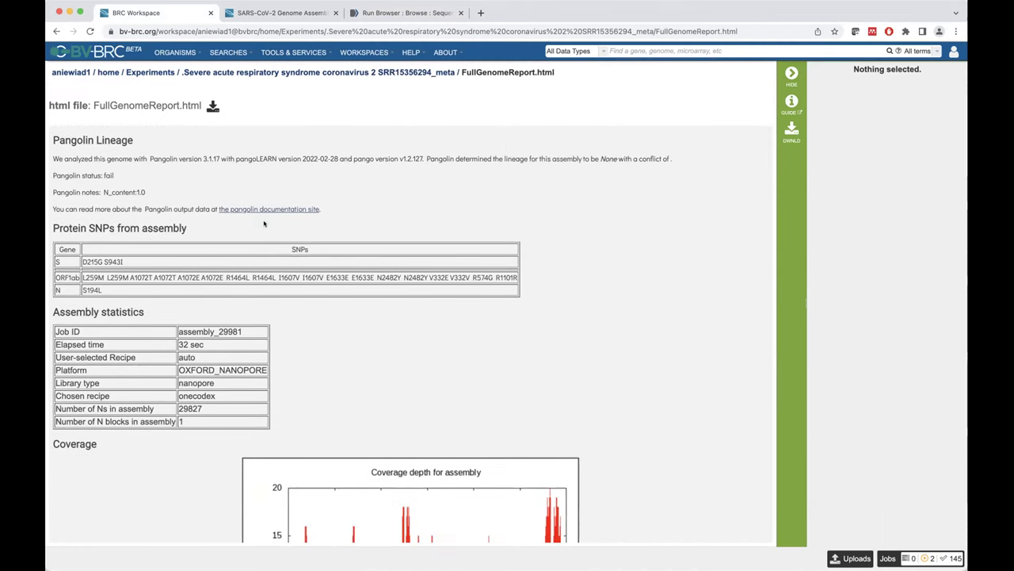
scroll(251, 224, "down", 3)
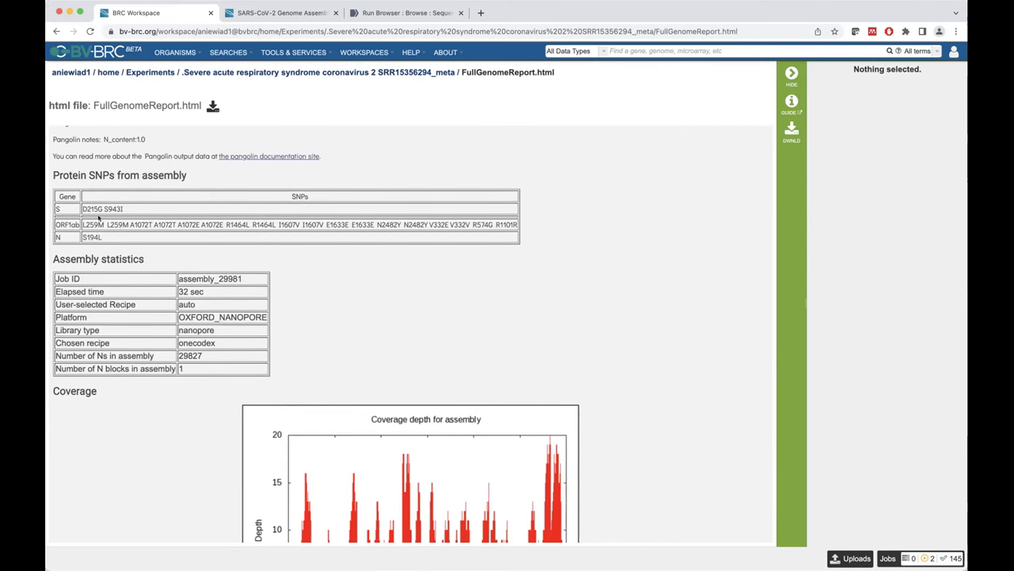
scroll(151, 264, "down", 3)
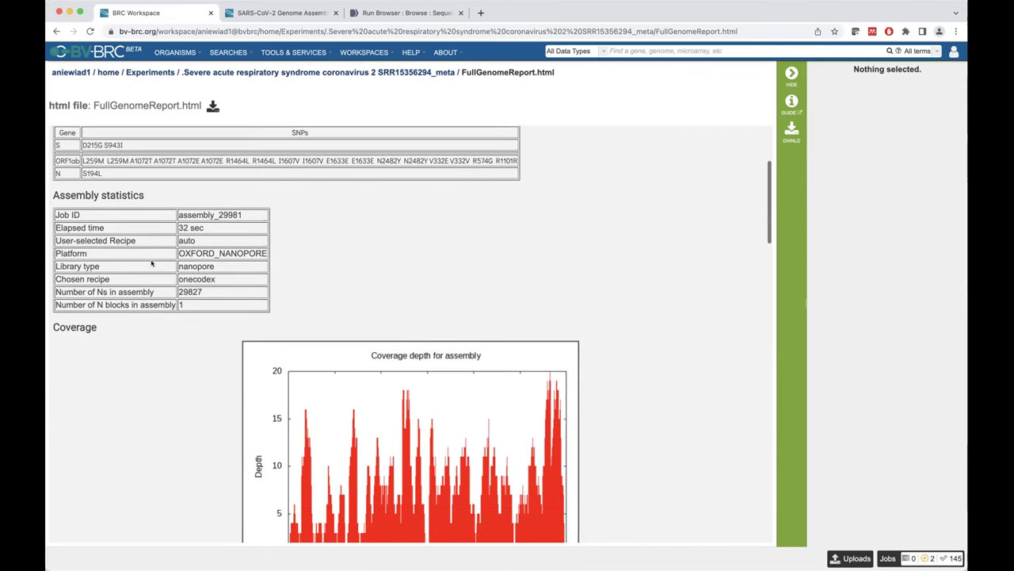
Step: Review the assembly statistics, coverage depth plot and variation data of the SRR15356294_meta report, and return to its start
scroll(151, 264, "down", 1)
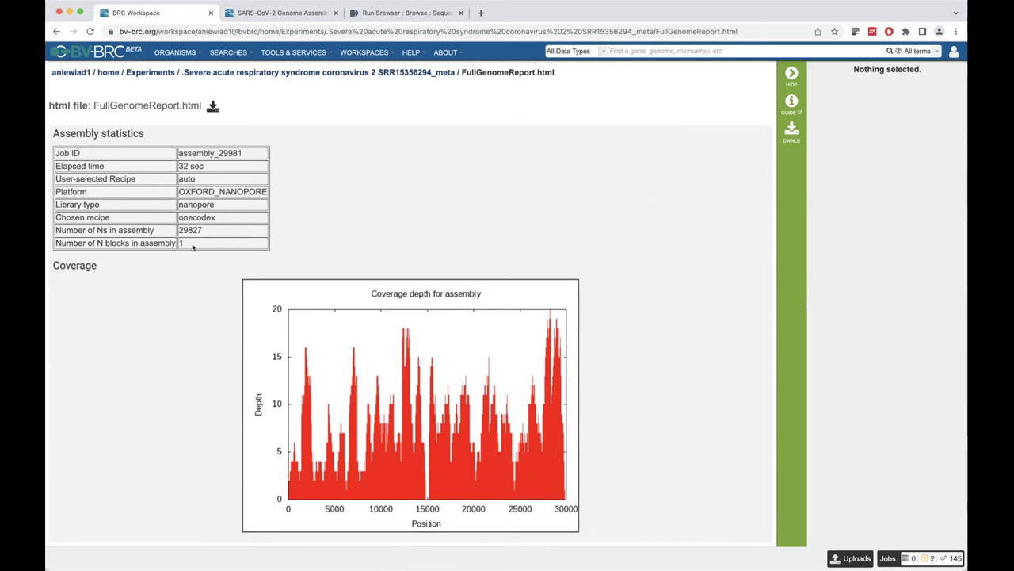
scroll(208, 253, "down", 2)
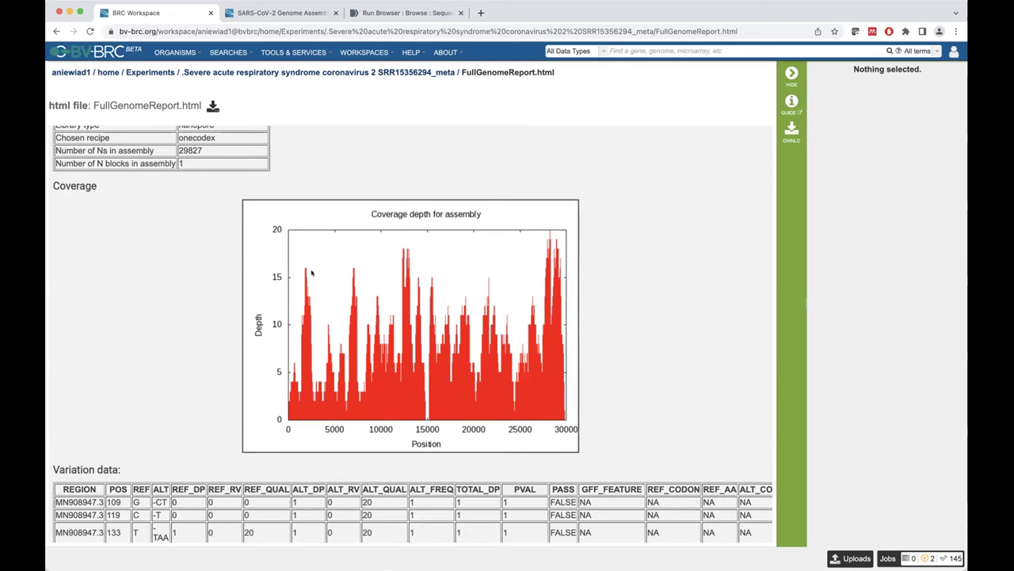
scroll(339, 326, "down", 3)
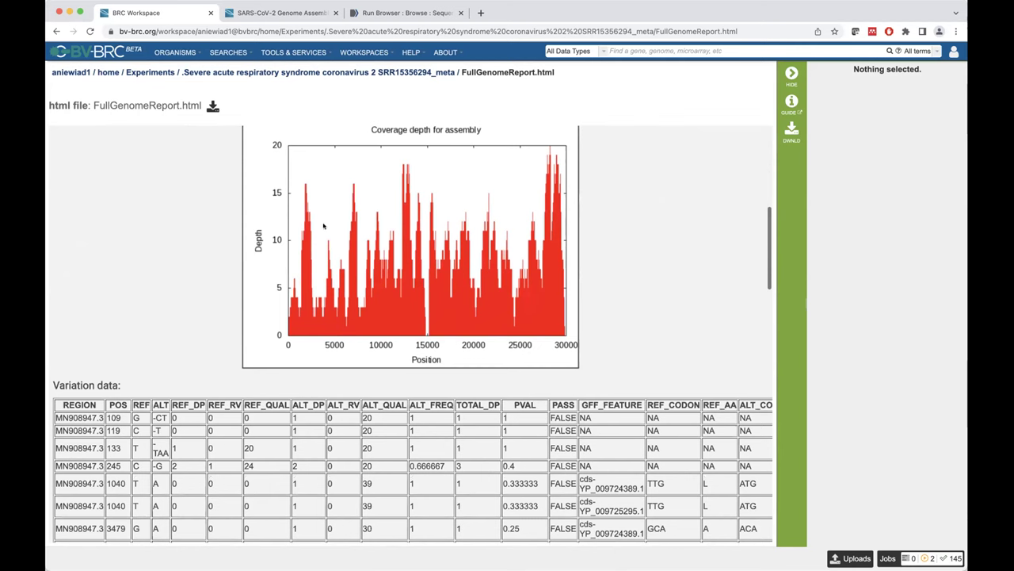
scroll(390, 266, "down", 2)
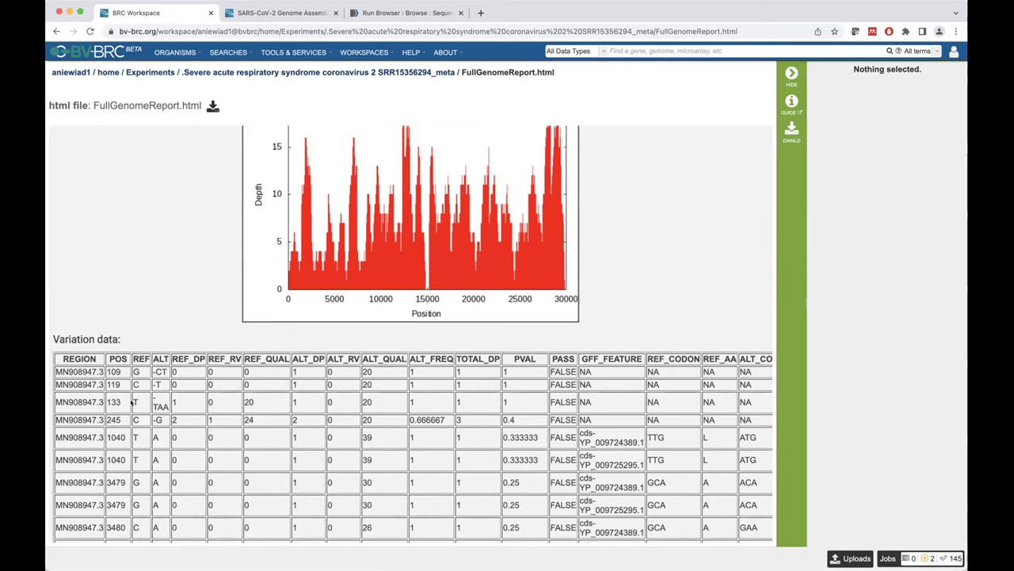
scroll(132, 402, "up", 10)
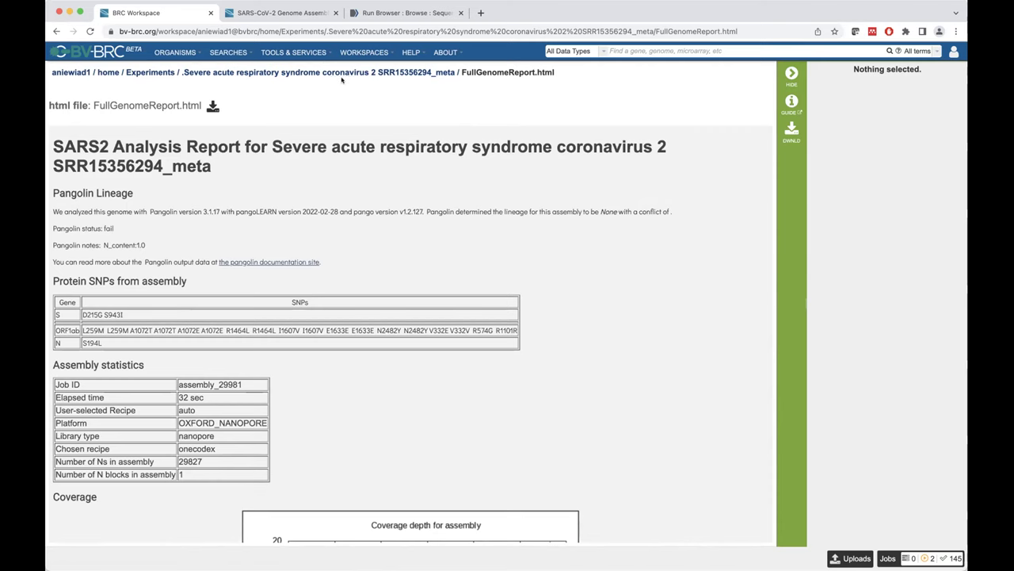
Step: Look over the list of available analysis services, including Fastq Utilities, and go to the BV-BRC home page
left_click(296, 52)
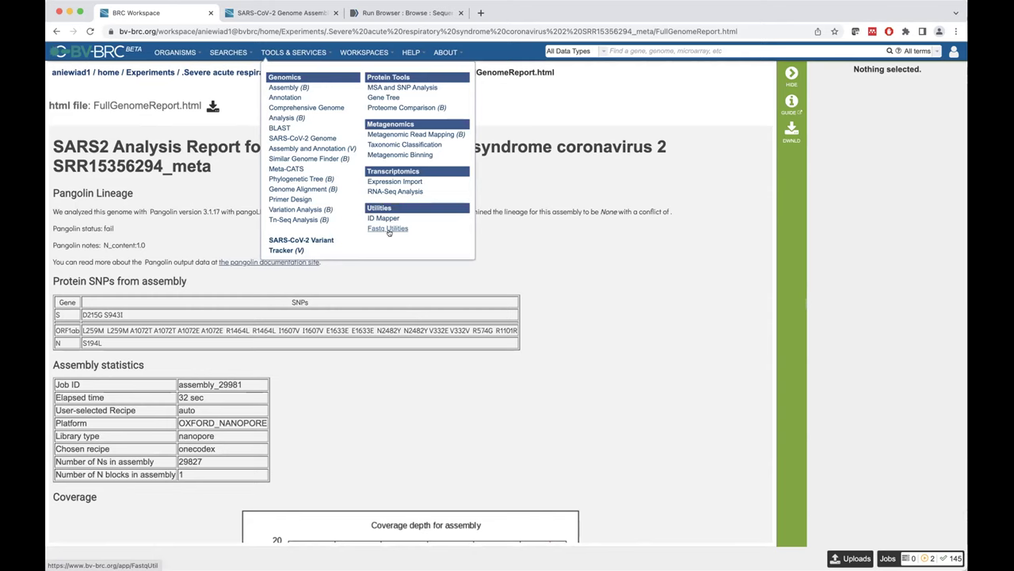
left_click(491, 251)
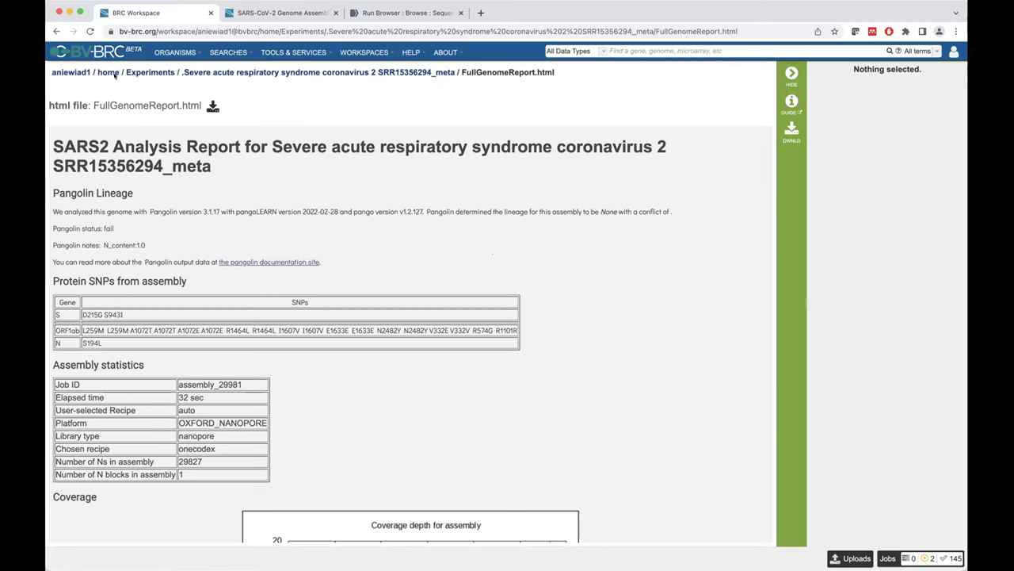
left_click(87, 55)
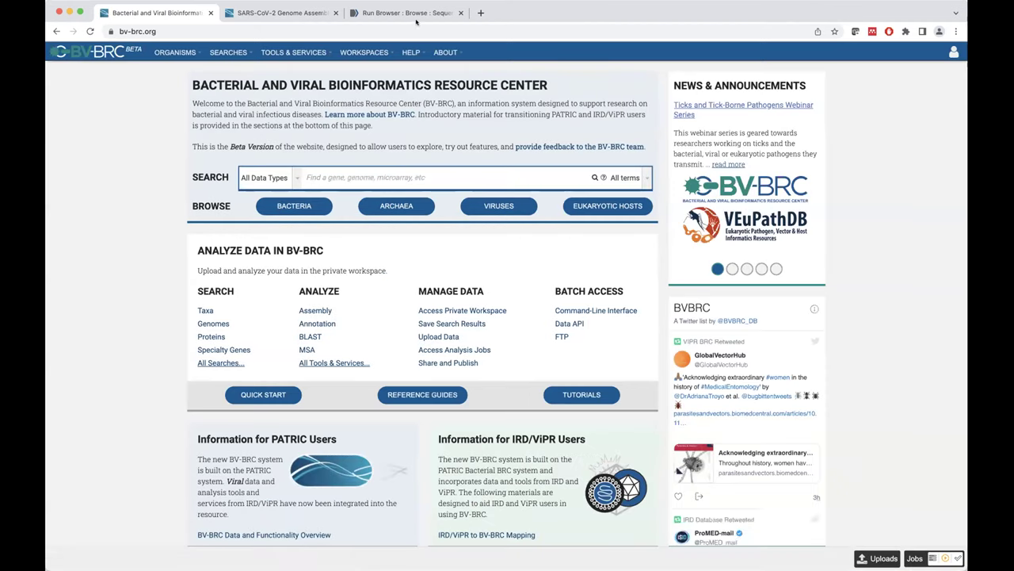